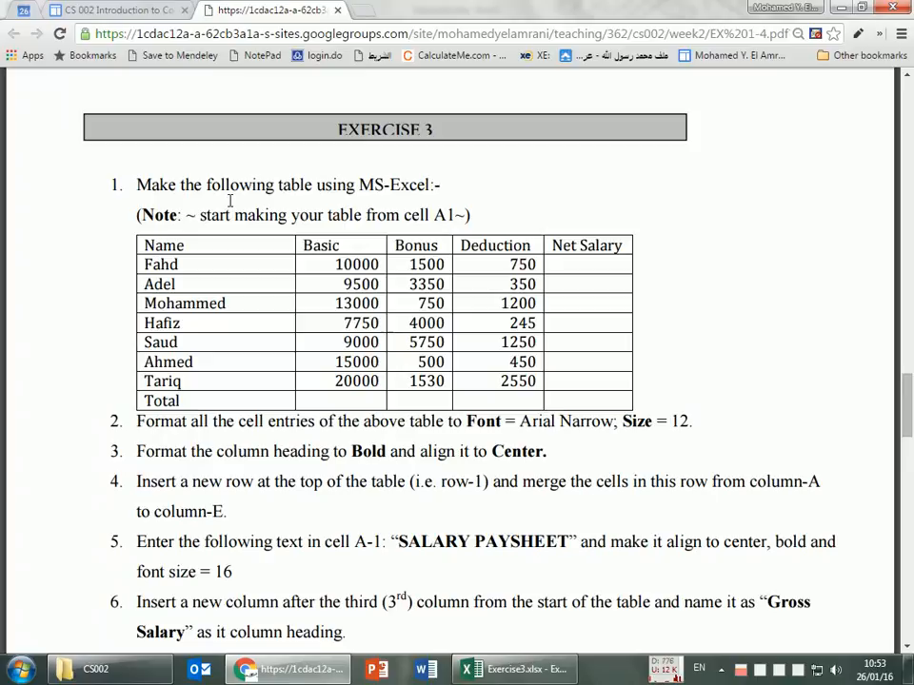
Step: Read the exercise note about the table's starting cell and switch to the Exercise3.xlsx workbook in Excel
{"action": "left_click_drag", "start_coordinate": [431, 216], "coordinate": [459, 216]}
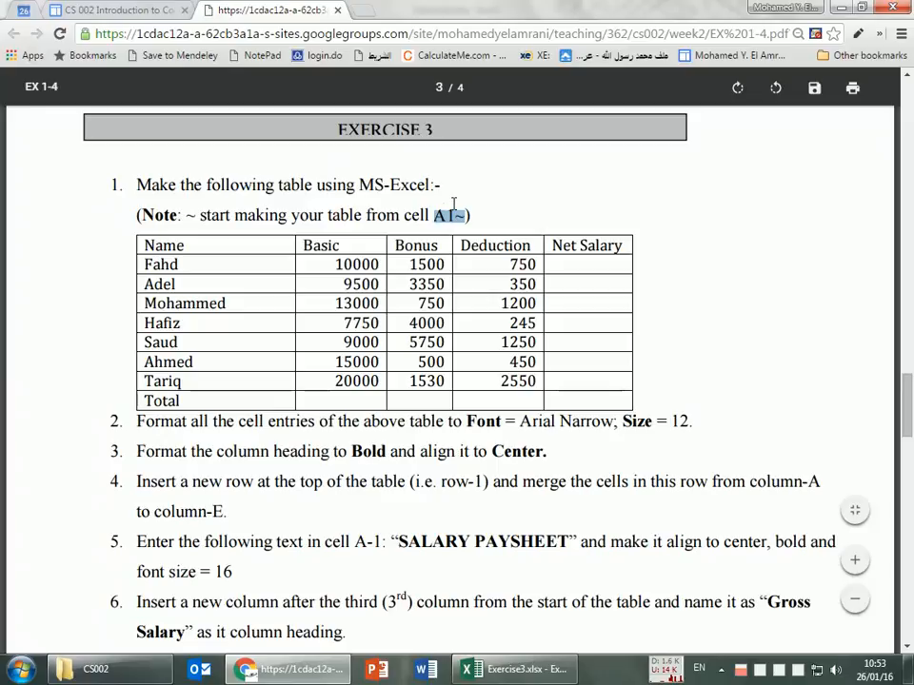
{"action": "key", "text": "alt+Tab"}
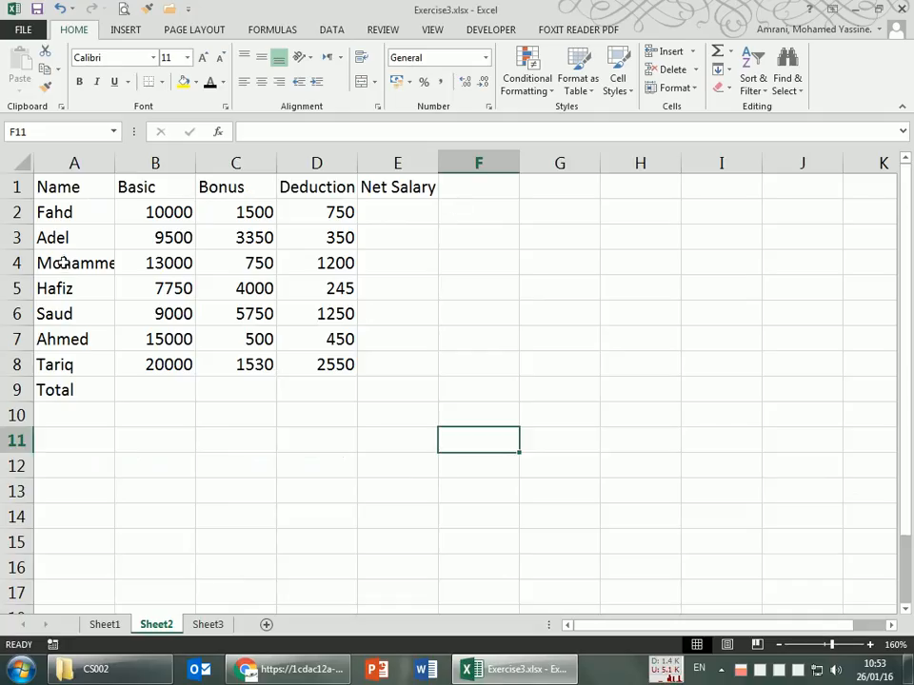
Step: Move the salary table A1:E9 so it starts at F6, and move it back to start at A1
{"action": "left_click_drag", "start_coordinate": [61, 191], "coordinate": [379, 408]}
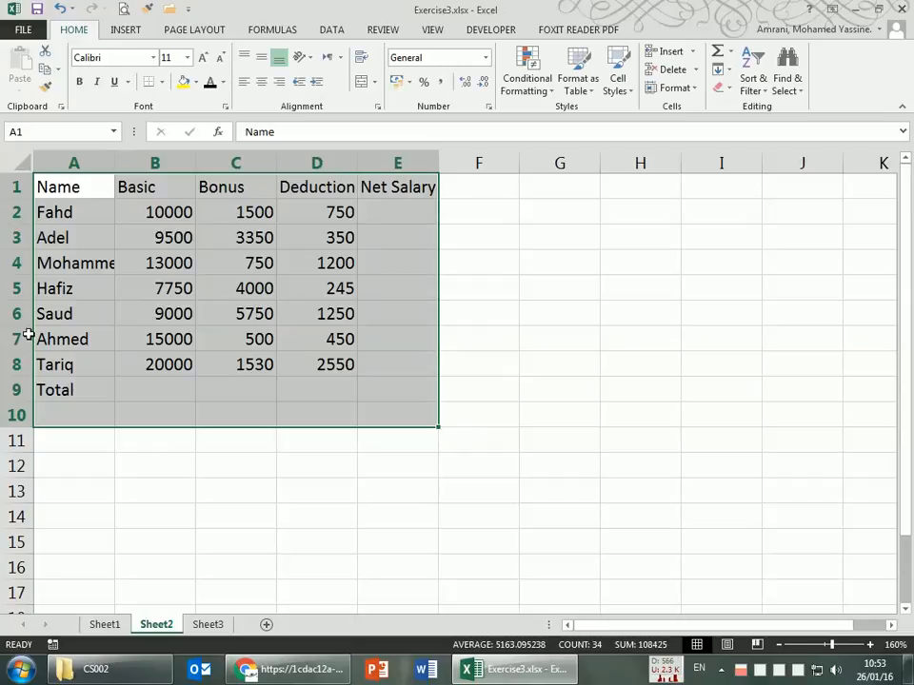
{"action": "left_click_drag", "start_coordinate": [67, 187], "coordinate": [391, 388]}
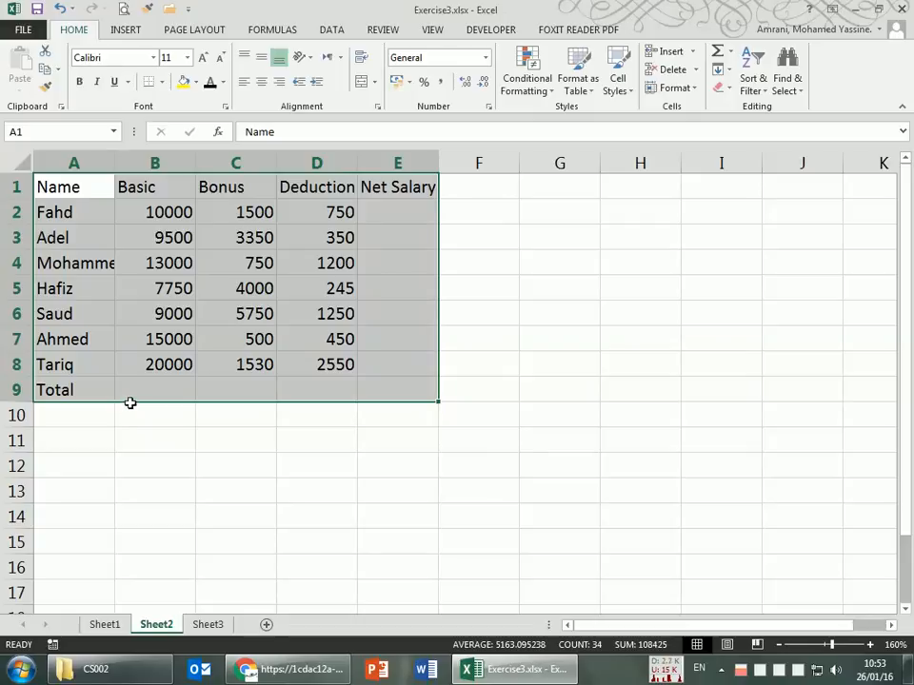
{"action": "left_click_drag", "start_coordinate": [131, 406], "coordinate": [565, 528]}
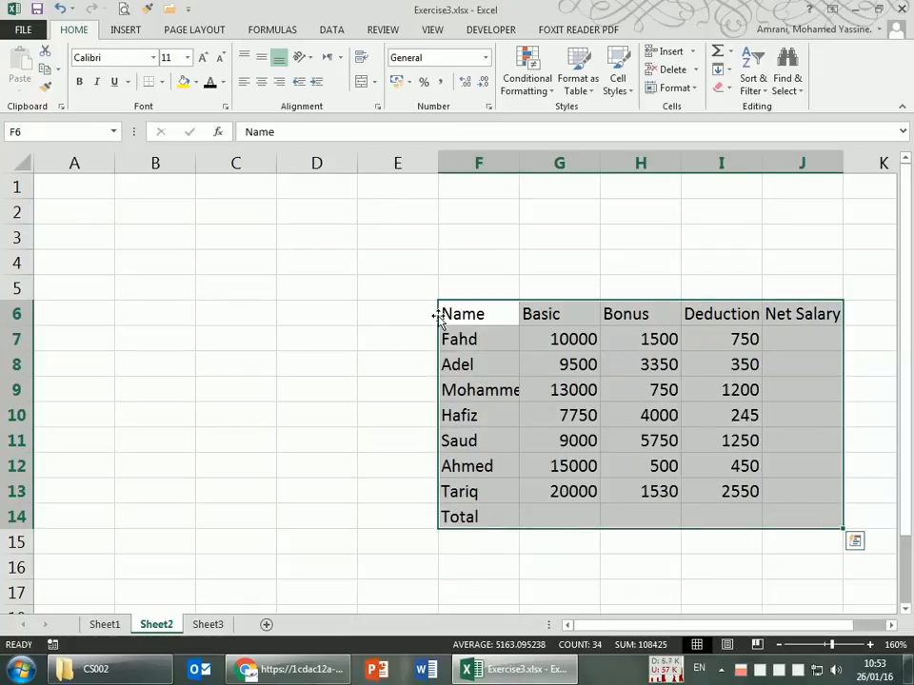
{"action": "left_click_drag", "start_coordinate": [438, 317], "coordinate": [91, 192]}
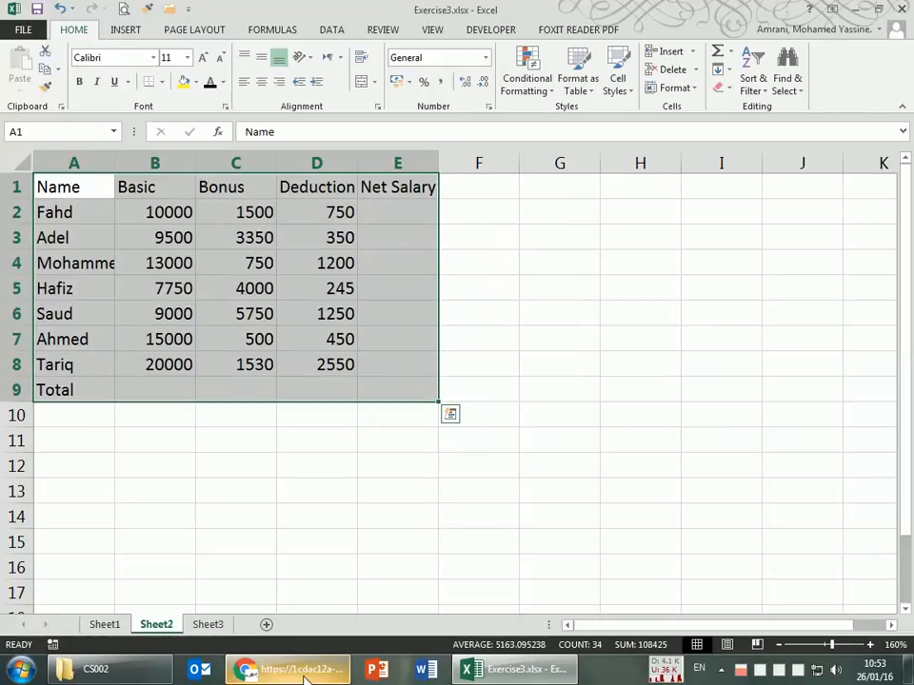
Step: Widen columns A to E of the salary table, with the Name column widest, following the exercise sheet's layout
{"action": "mouse_move", "coordinate": [303, 678]}
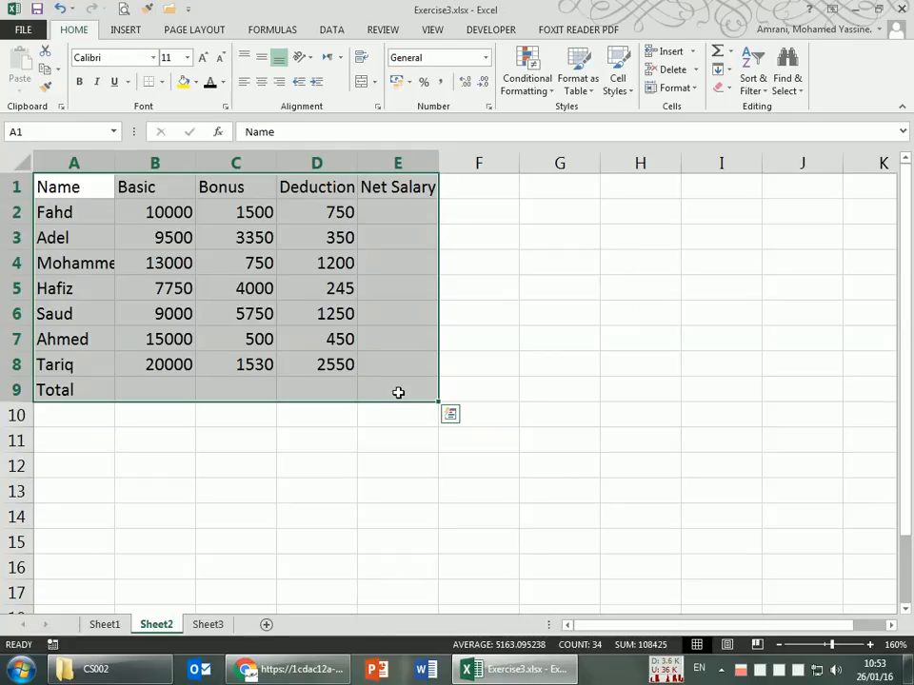
{"action": "key", "text": "alt+Tab"}
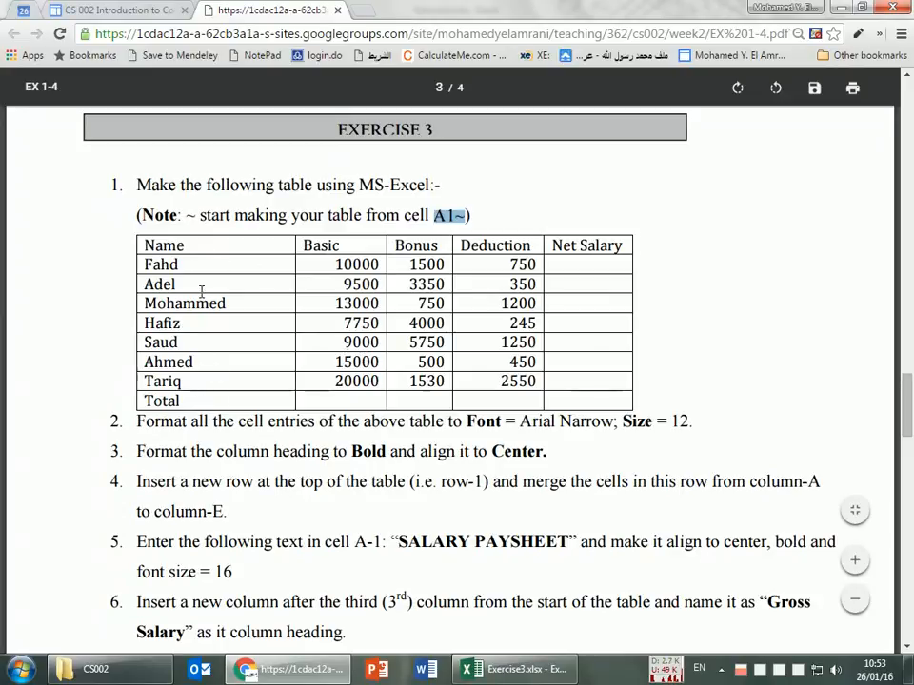
{"action": "key", "text": "alt+Tab"}
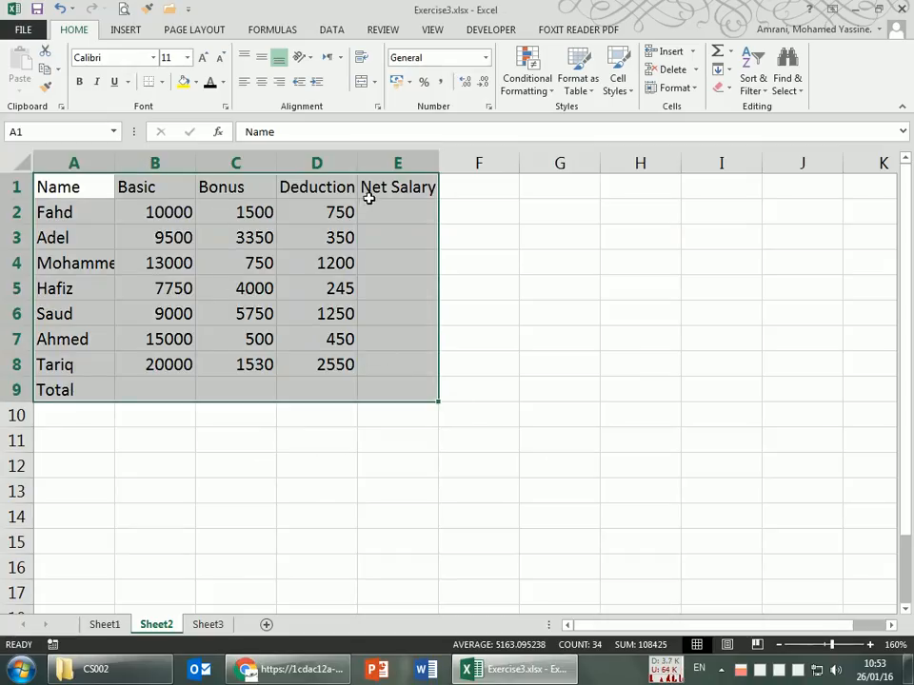
{"action": "left_click_drag", "start_coordinate": [359, 160], "coordinate": [371, 168]}
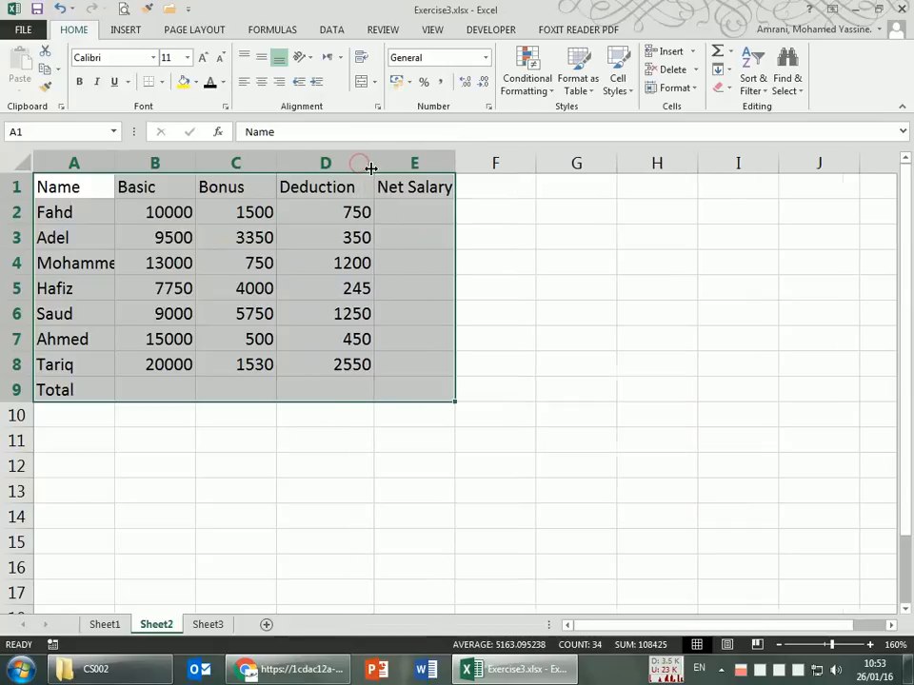
{"action": "left_click_drag", "start_coordinate": [113, 163], "coordinate": [197, 169]}
{"action": "key", "text": "alt+Tab"}
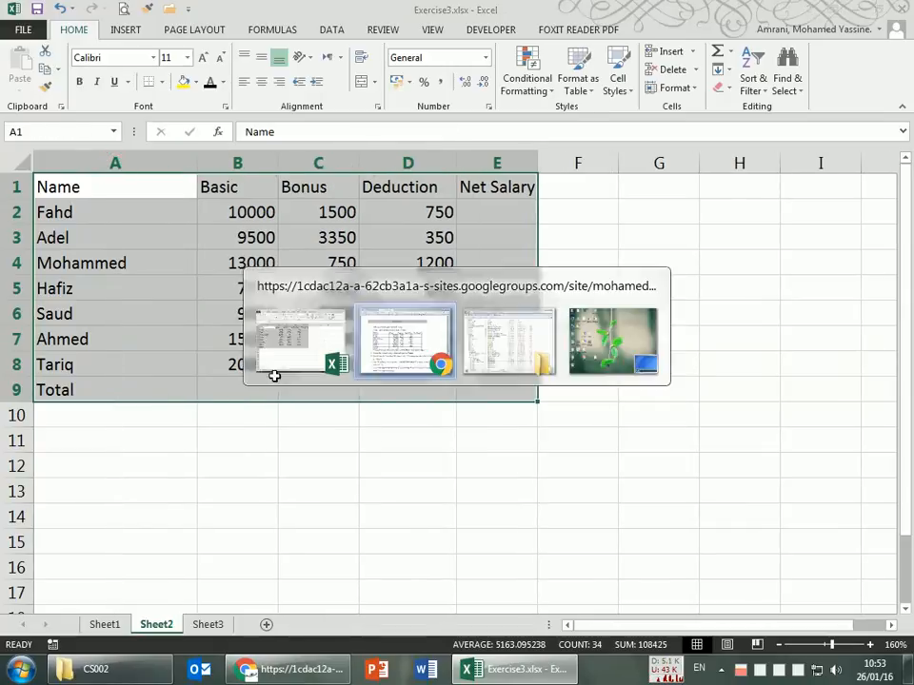
{"action": "key", "text": "alt+Tab"}
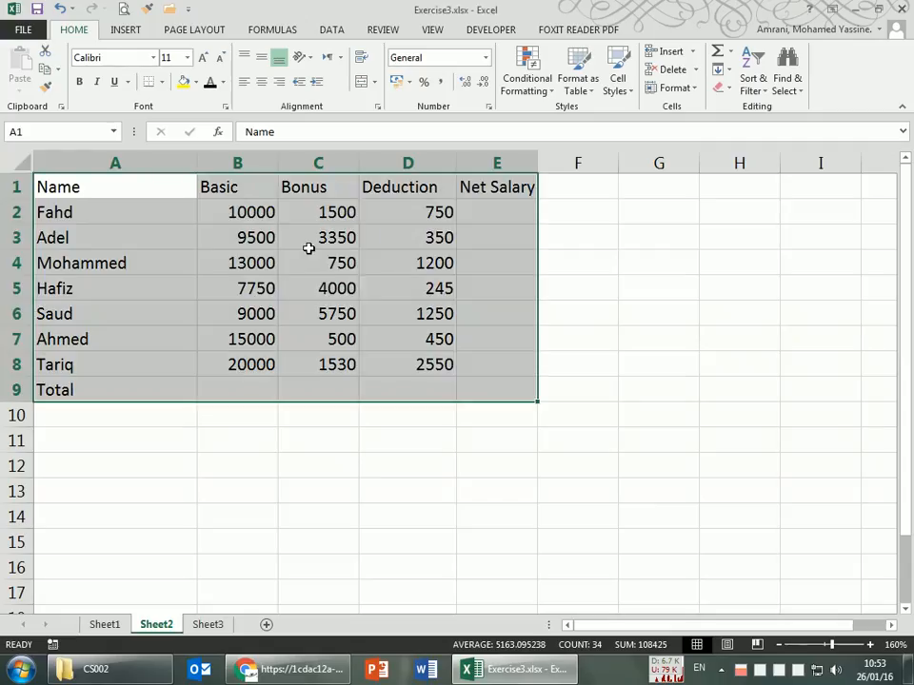
{"action": "left_click_drag", "start_coordinate": [281, 167], "coordinate": [288, 164]}
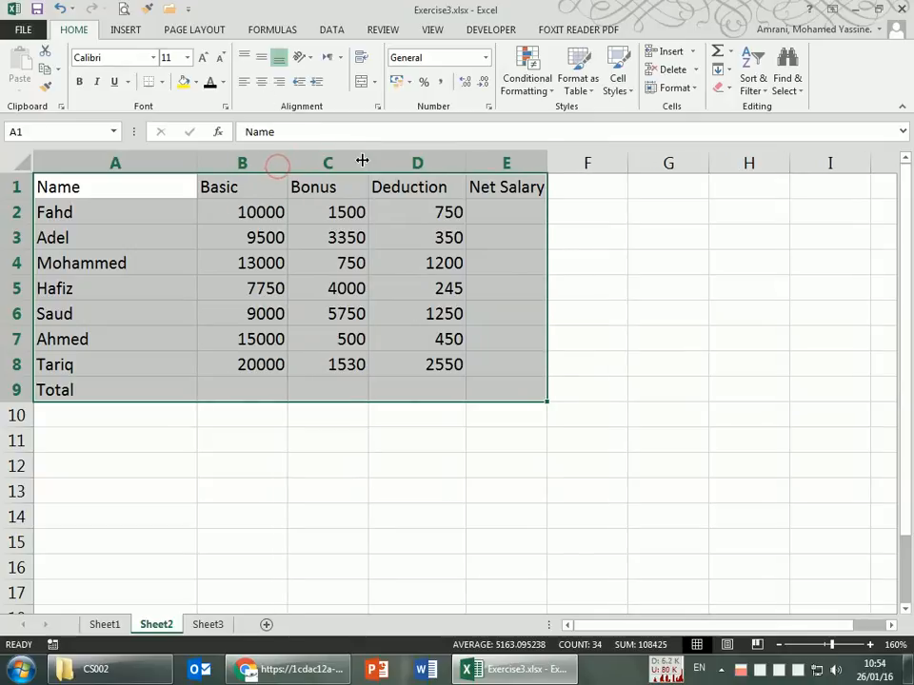
{"action": "left_click_drag", "start_coordinate": [359, 163], "coordinate": [379, 163]}
{"action": "left_click_drag", "start_coordinate": [476, 163], "coordinate": [481, 160]}
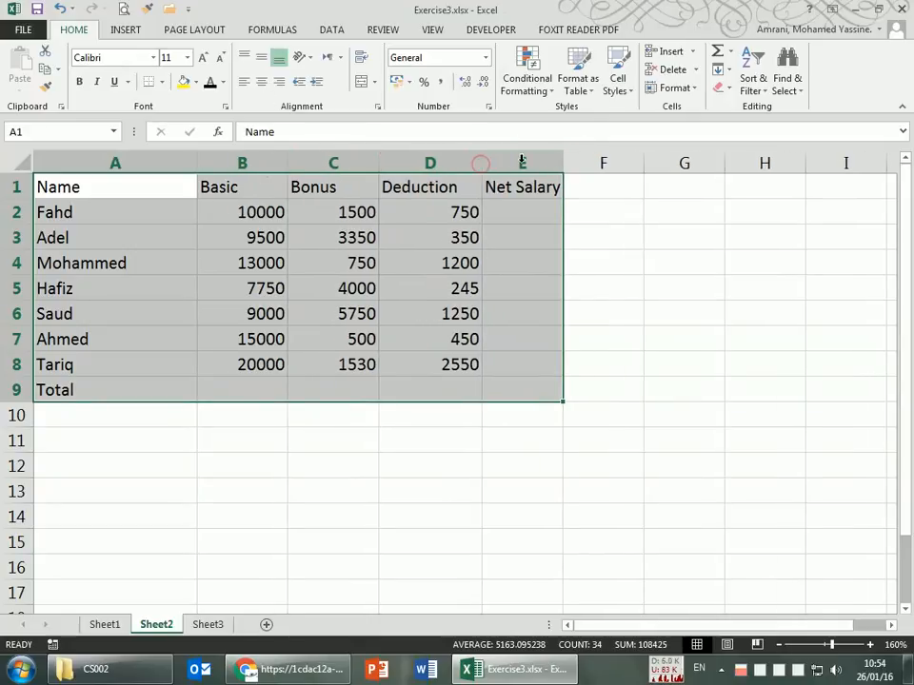
{"action": "left_click_drag", "start_coordinate": [564, 163], "coordinate": [585, 164]}
{"action": "left_click", "coordinate": [313, 523]}
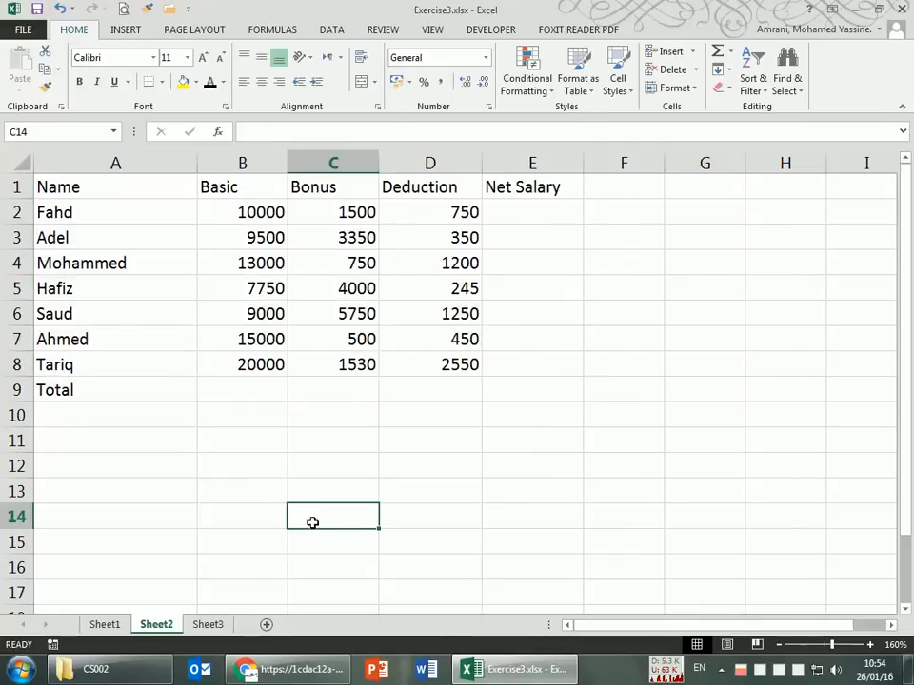
Step: Apply all borders to the salary table in A1:E9
{"action": "key", "text": "alt+Tab"}
{"action": "key", "text": "alt+Tab"}
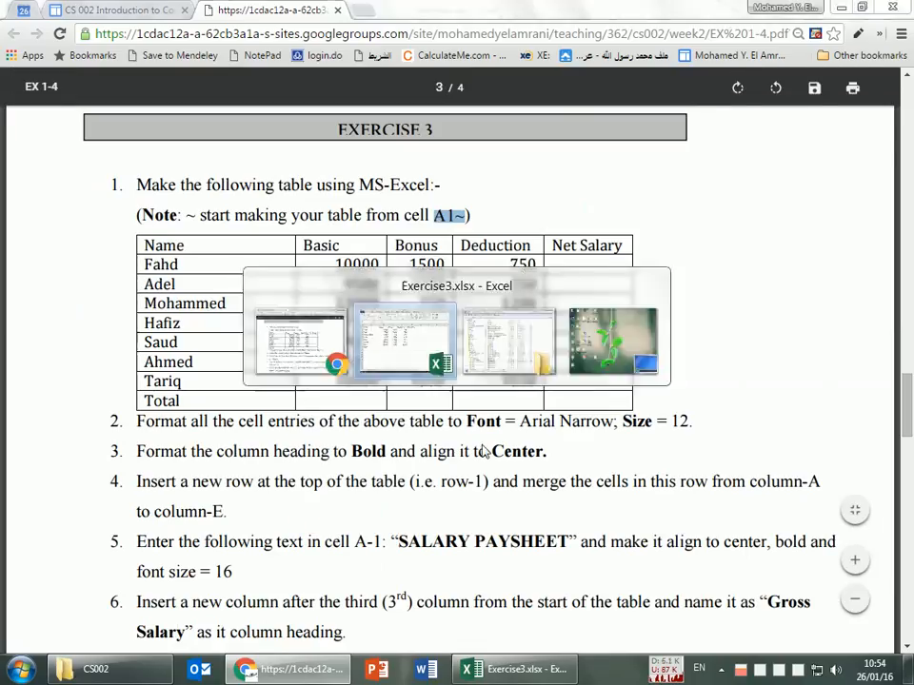
{"action": "left_click_drag", "start_coordinate": [106, 188], "coordinate": [532, 394]}
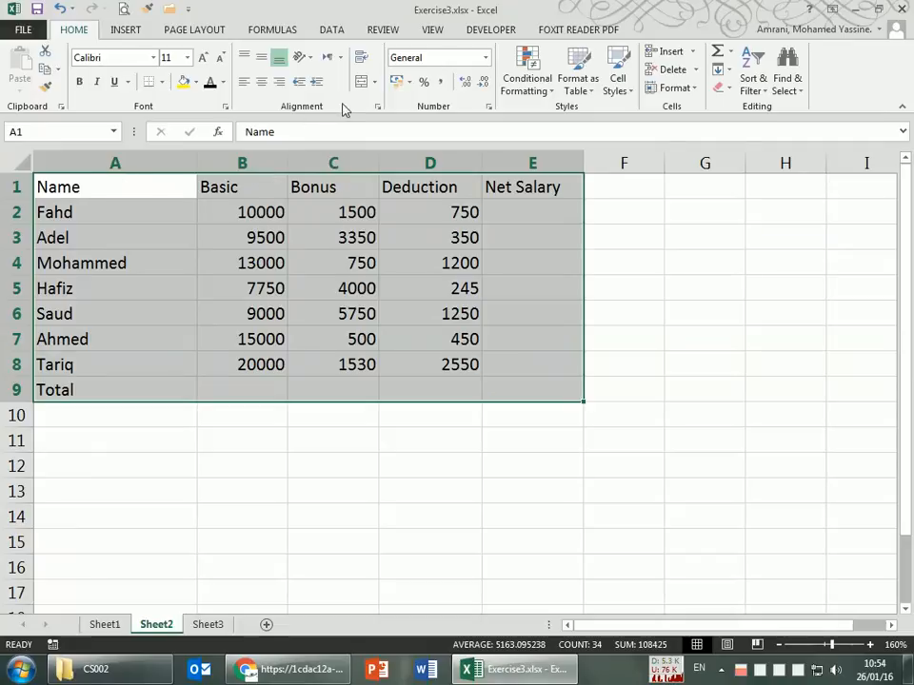
{"action": "left_click", "coordinate": [164, 83]}
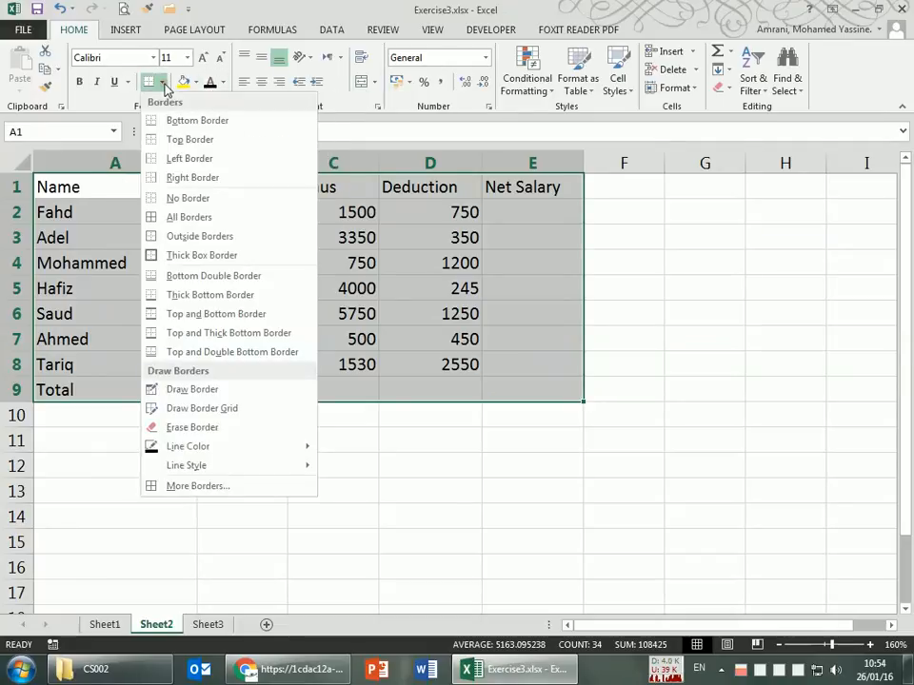
{"action": "left_click", "coordinate": [176, 221]}
{"action": "left_click", "coordinate": [438, 464]}
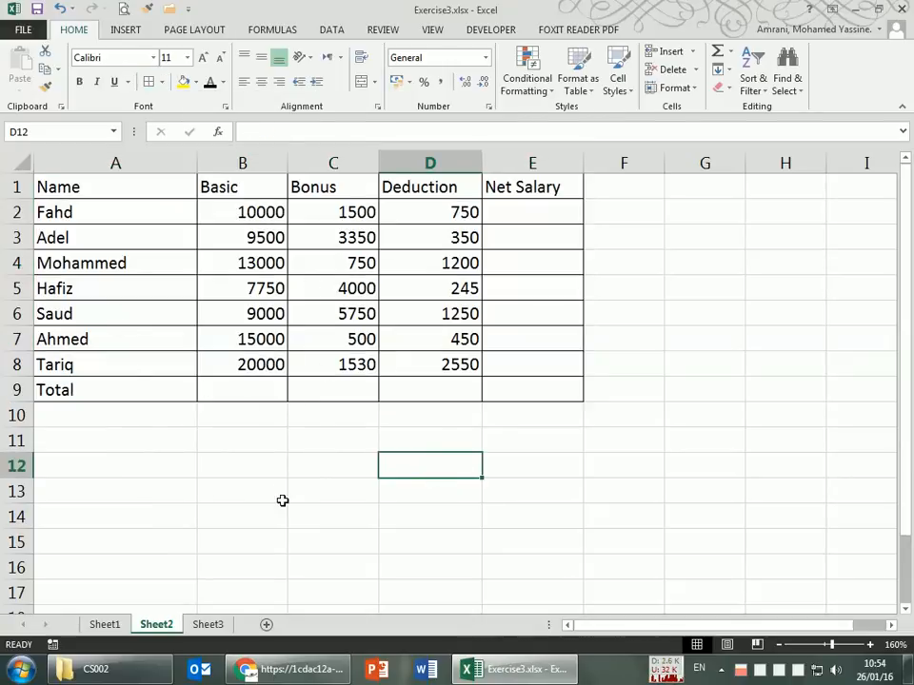
Step: Compare the bordered table with the exercise sheet in Chrome and read its font formatting task
{"action": "key", "text": "alt+Tab"}
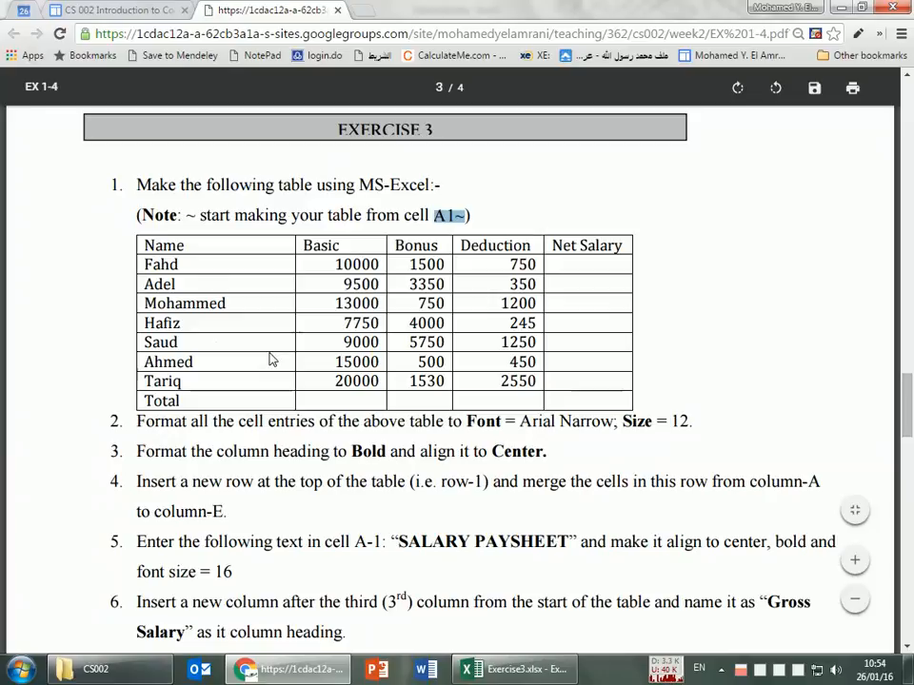
{"action": "key", "text": "alt+Tab"}
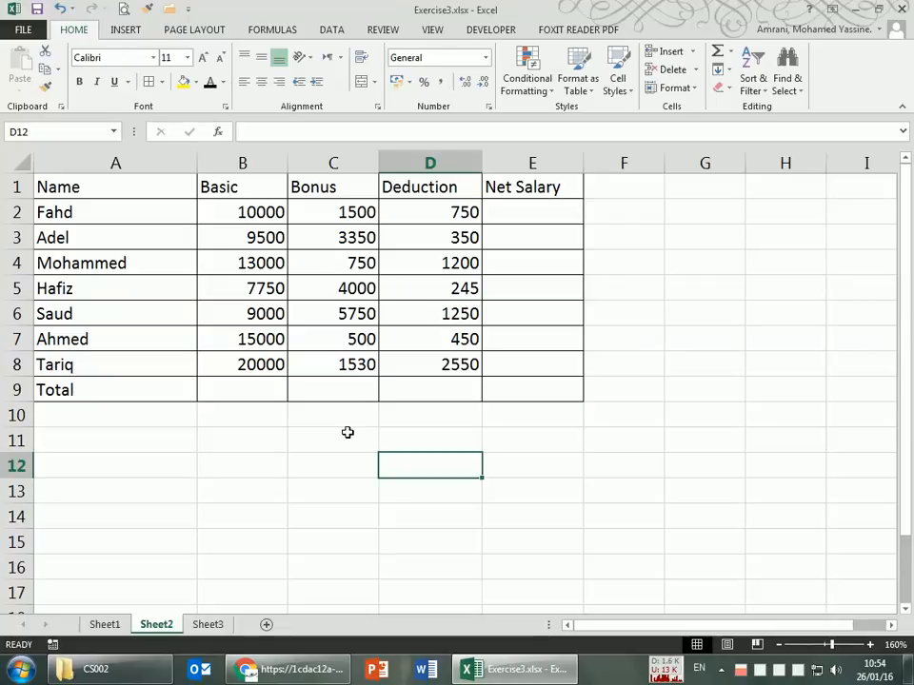
{"action": "key", "text": "alt+Tab"}
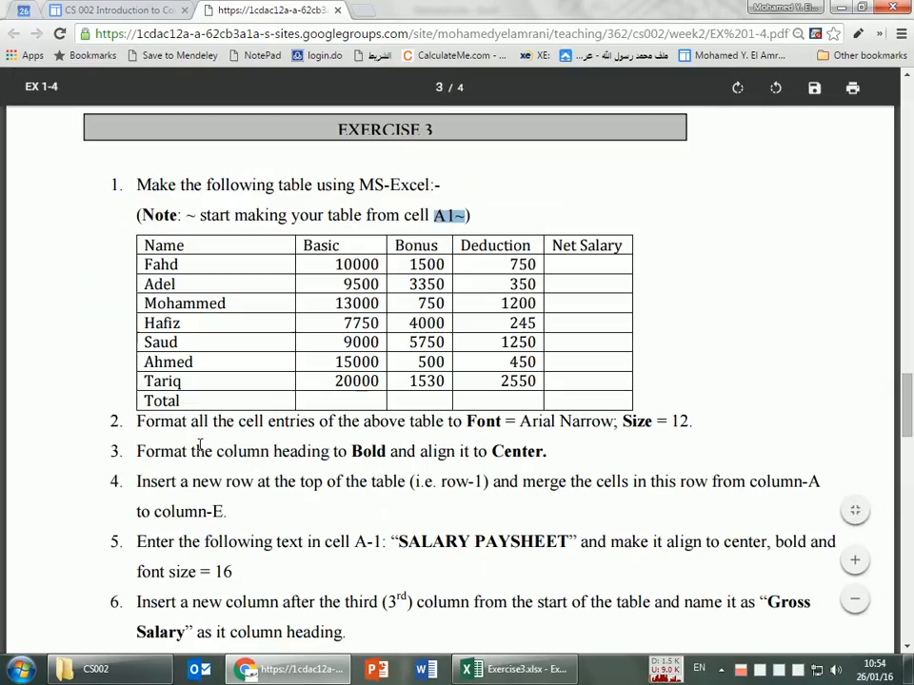
{"action": "left_click", "coordinate": [144, 435]}
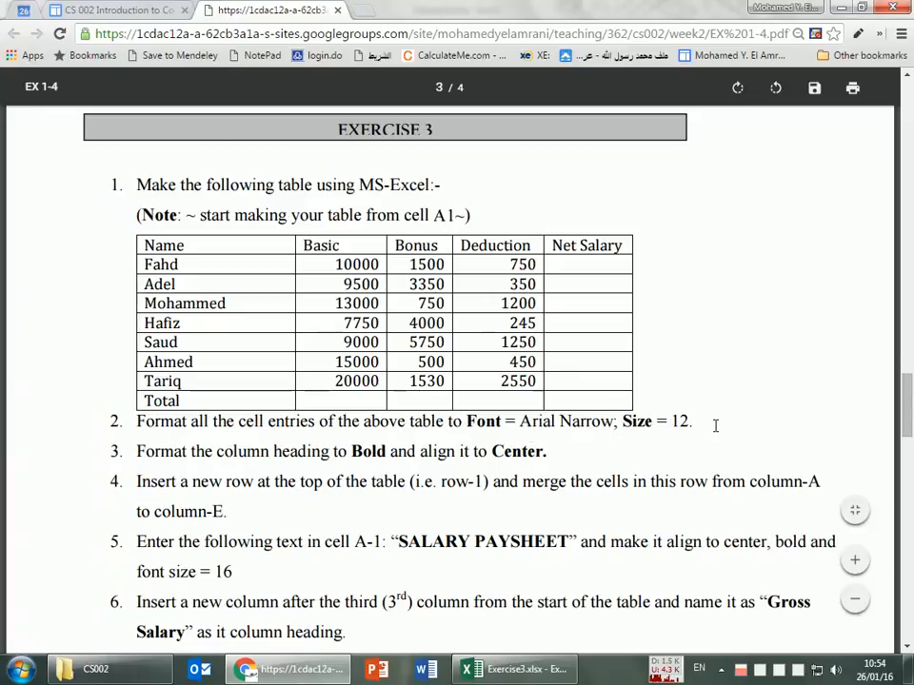
{"action": "key", "text": "alt+Tab"}
Step: Set the font of the whole salary table A1:E9 to Arial Narrow
{"action": "left_click", "coordinate": [283, 295]}
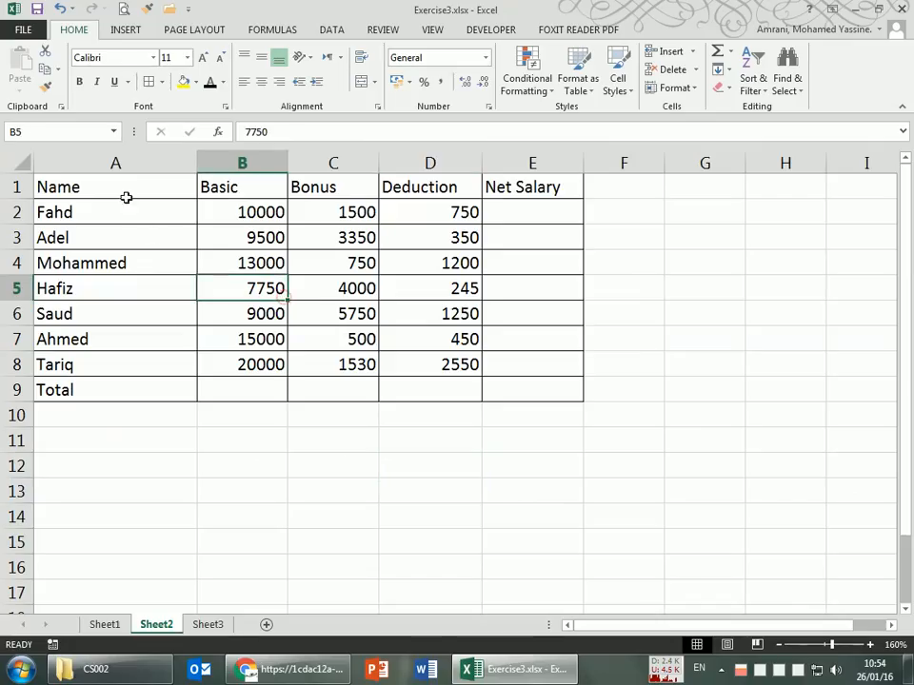
{"action": "left_click_drag", "start_coordinate": [123, 189], "coordinate": [533, 385]}
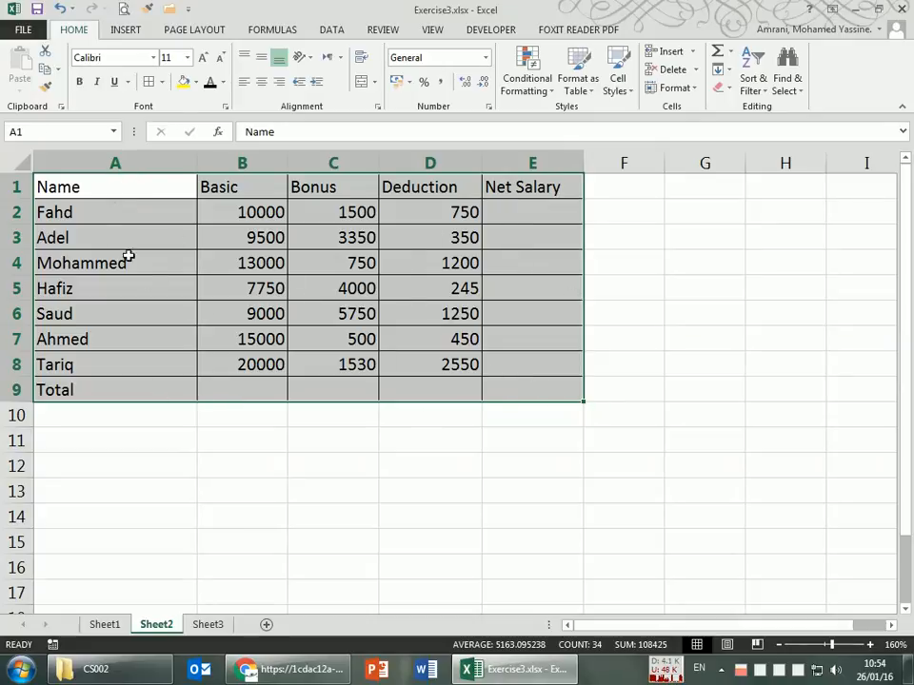
{"action": "left_click", "coordinate": [153, 58]}
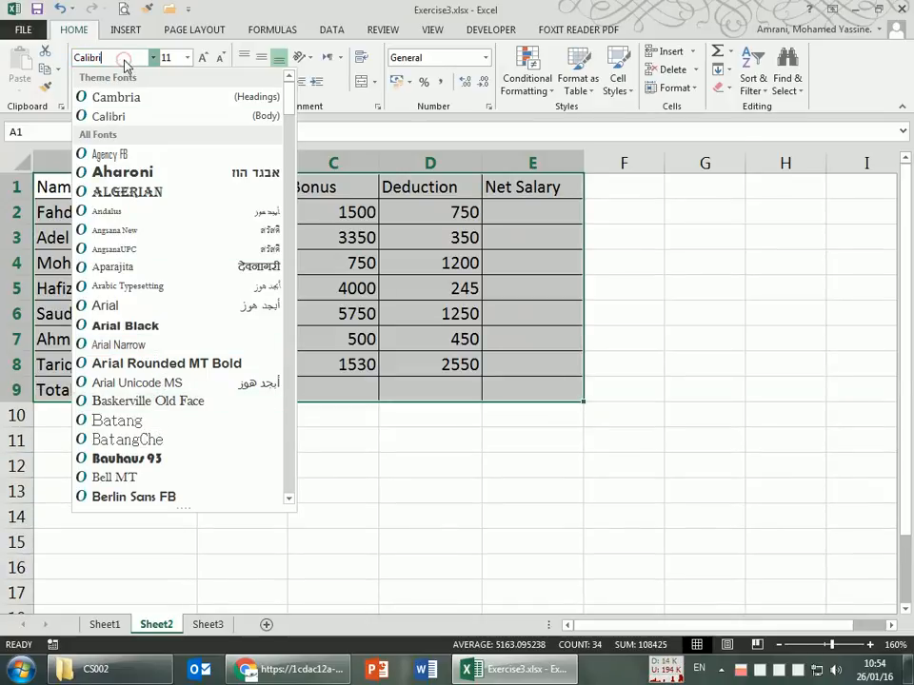
{"action": "type", "text": "Arial"}
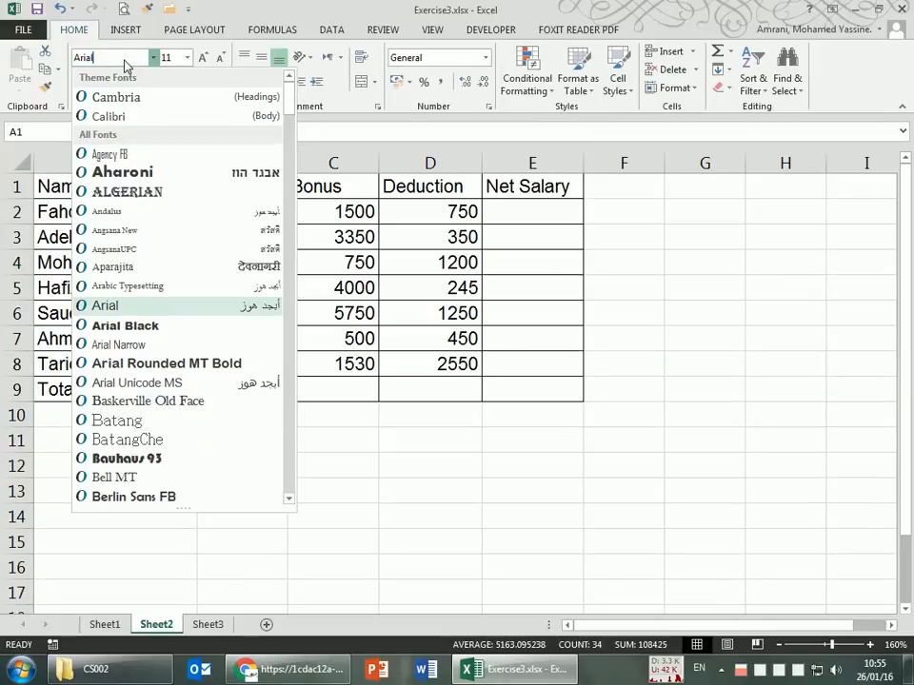
{"action": "key", "text": "BackSpace"}
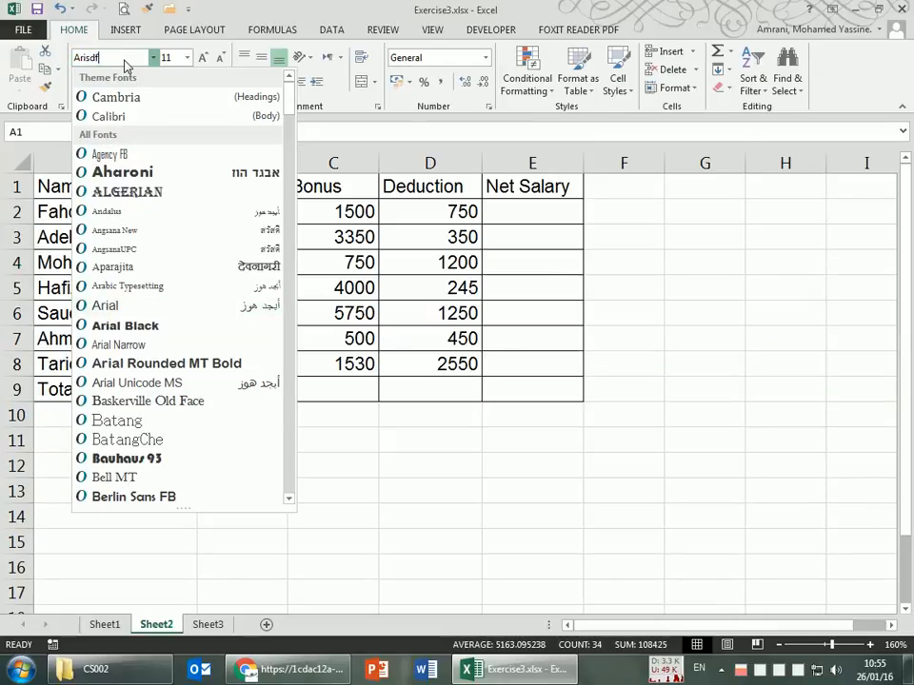
{"action": "key", "text": "BackSpace"}
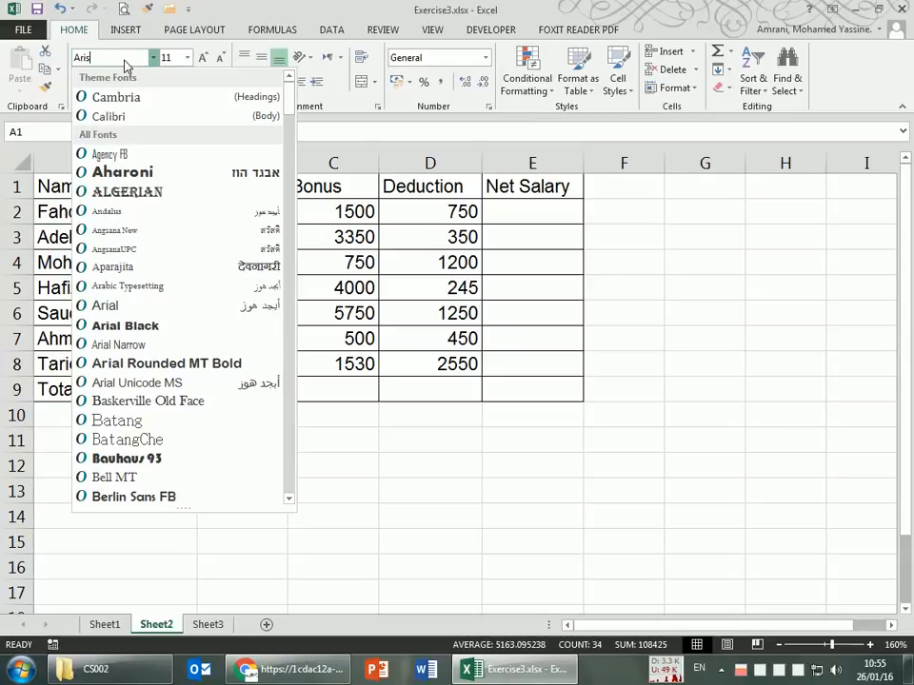
{"action": "key", "text": "BackSpace"}
{"action": "type", "text": "al"}
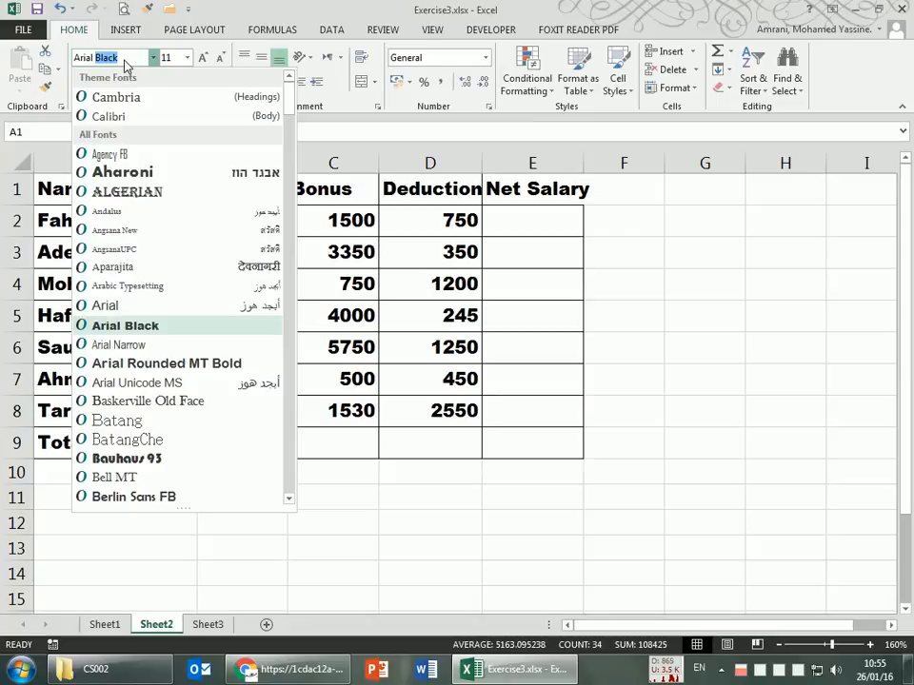
{"action": "type", "text": " Narrow"}
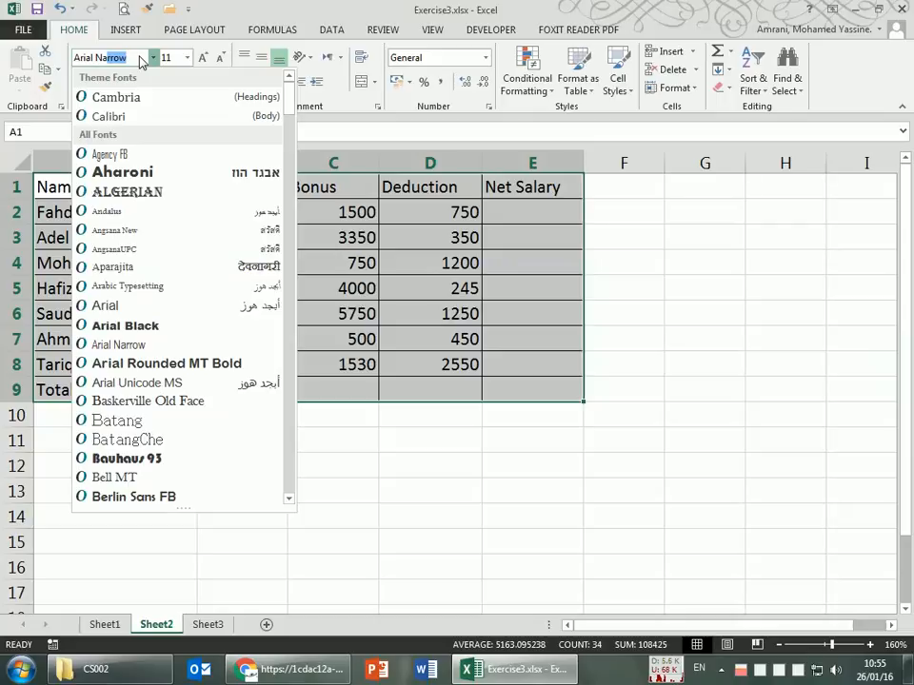
{"action": "key", "text": "Return"}
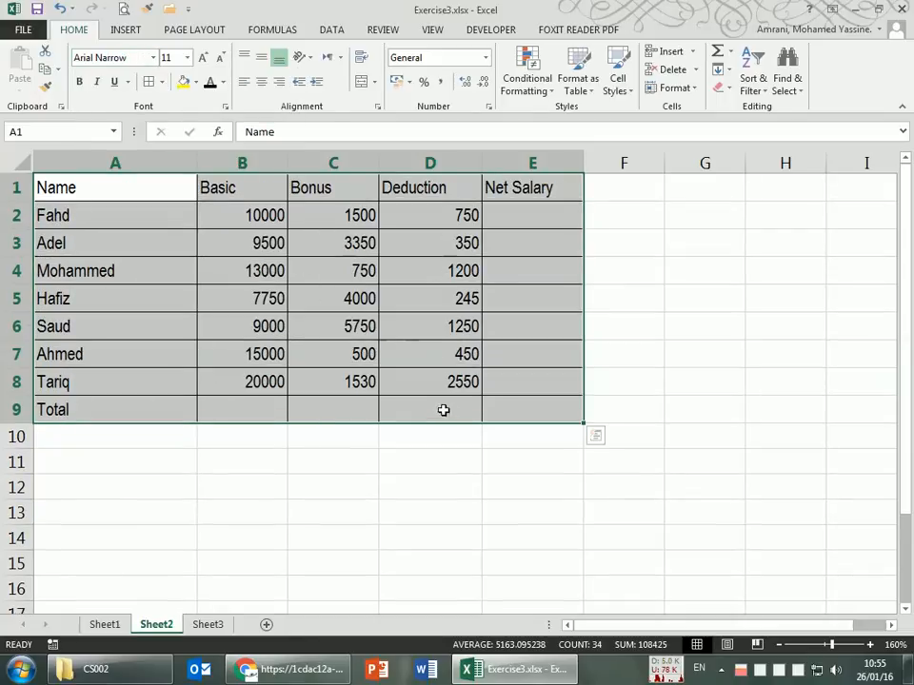
Step: Compare the font of cells inside the table with that of the empty cells below it
{"action": "left_click", "coordinate": [163, 490]}
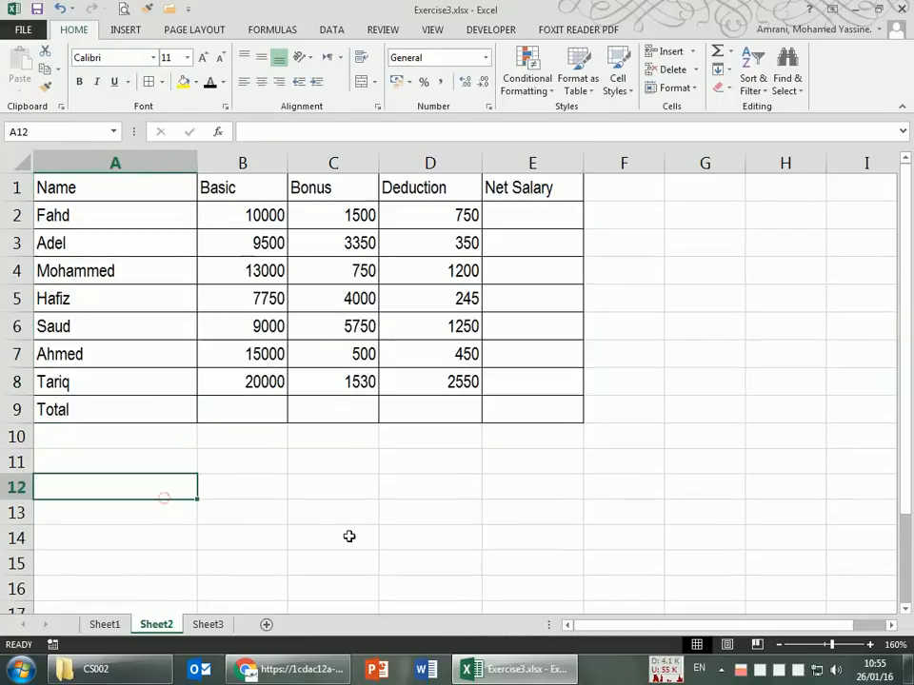
{"action": "left_click", "coordinate": [604, 505]}
{"action": "left_click", "coordinate": [387, 466]}
{"action": "left_click", "coordinate": [158, 479]}
{"action": "left_click", "coordinate": [286, 544]}
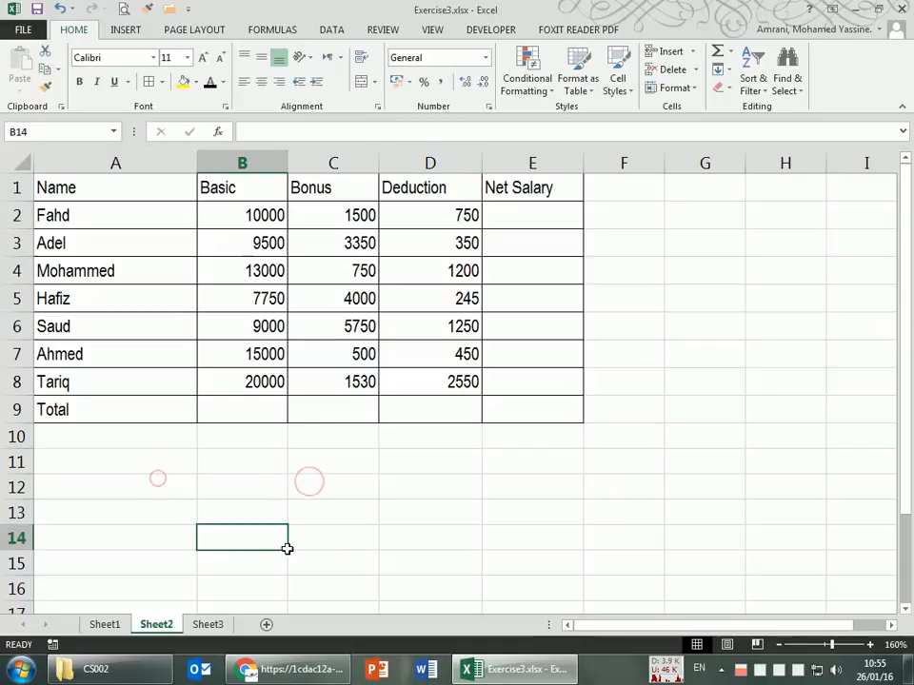
{"action": "left_click", "coordinate": [100, 271]}
{"action": "left_click", "coordinate": [125, 254]}
{"action": "left_click", "coordinate": [403, 325]}
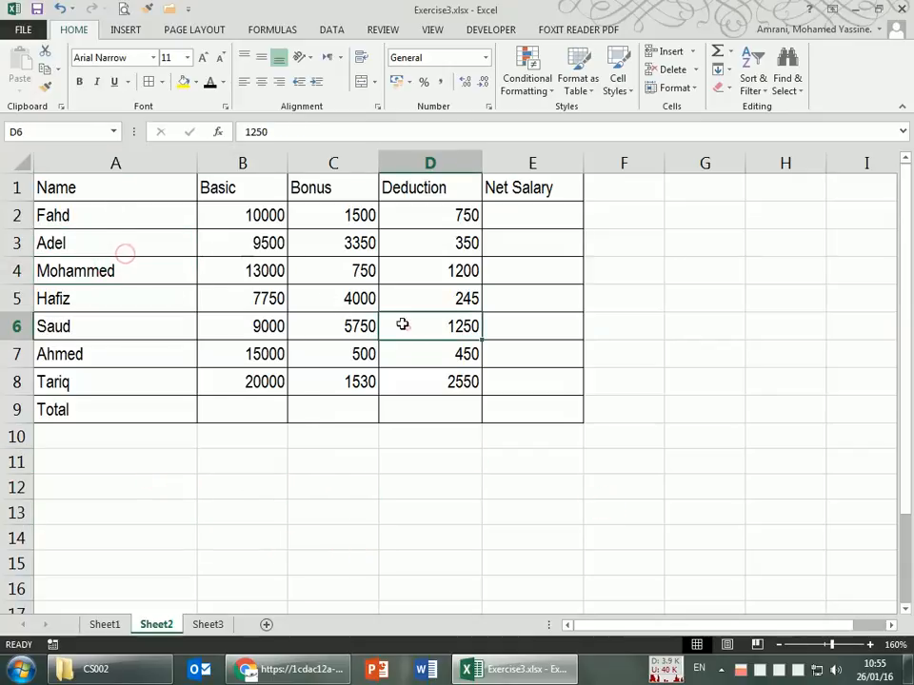
Step: Set the font size of the whole salary table A1:E9 to 12, as the exercise sheet asks
{"action": "left_click_drag", "start_coordinate": [56, 187], "coordinate": [496, 410]}
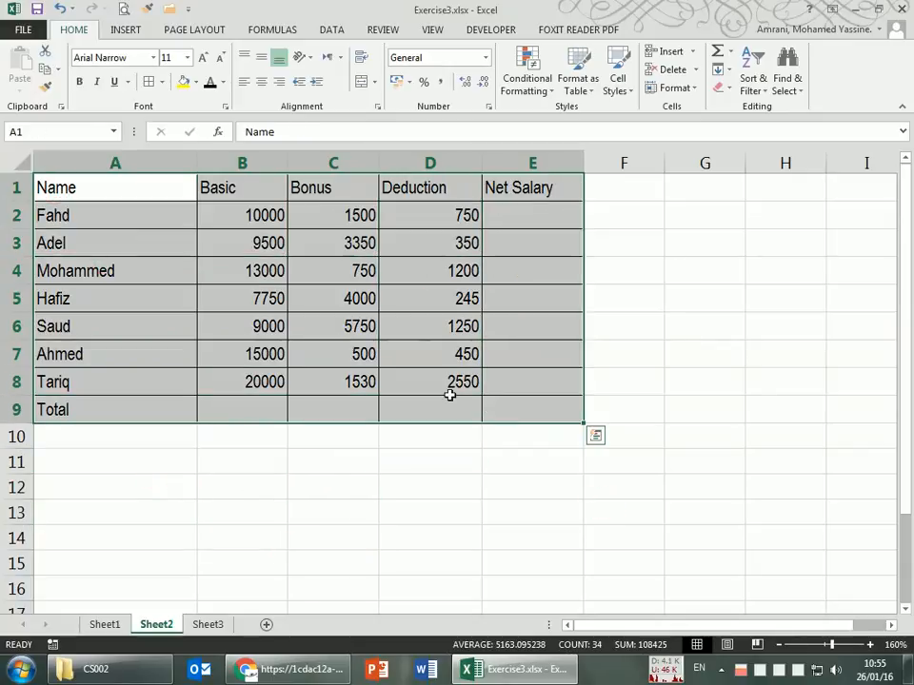
{"action": "key", "text": "alt+Tab"}
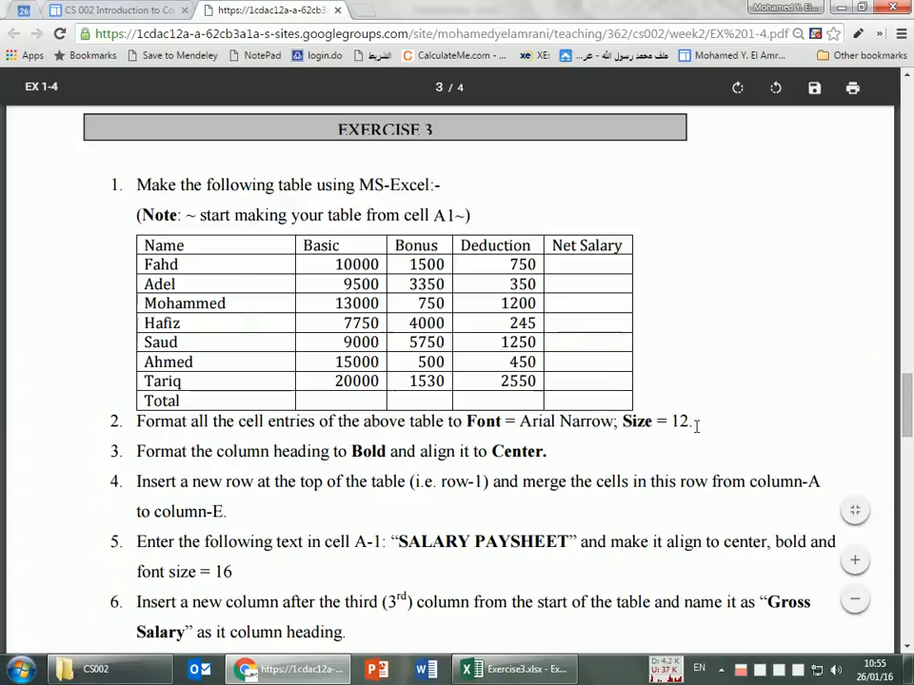
{"action": "key", "text": "alt+Tab"}
{"action": "left_click", "coordinate": [202, 57]}
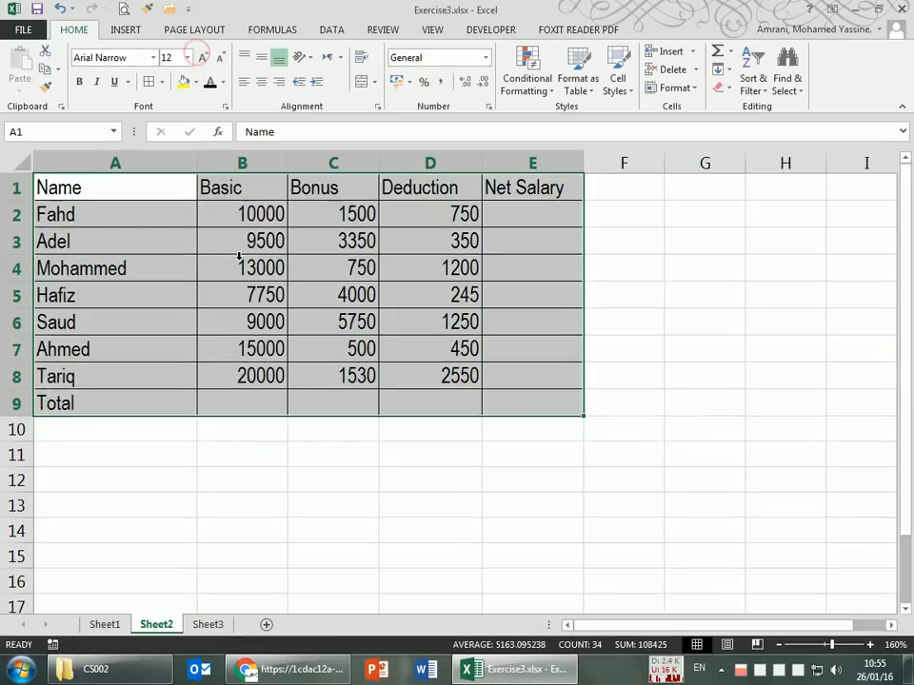
{"action": "left_click", "coordinate": [188, 57]}
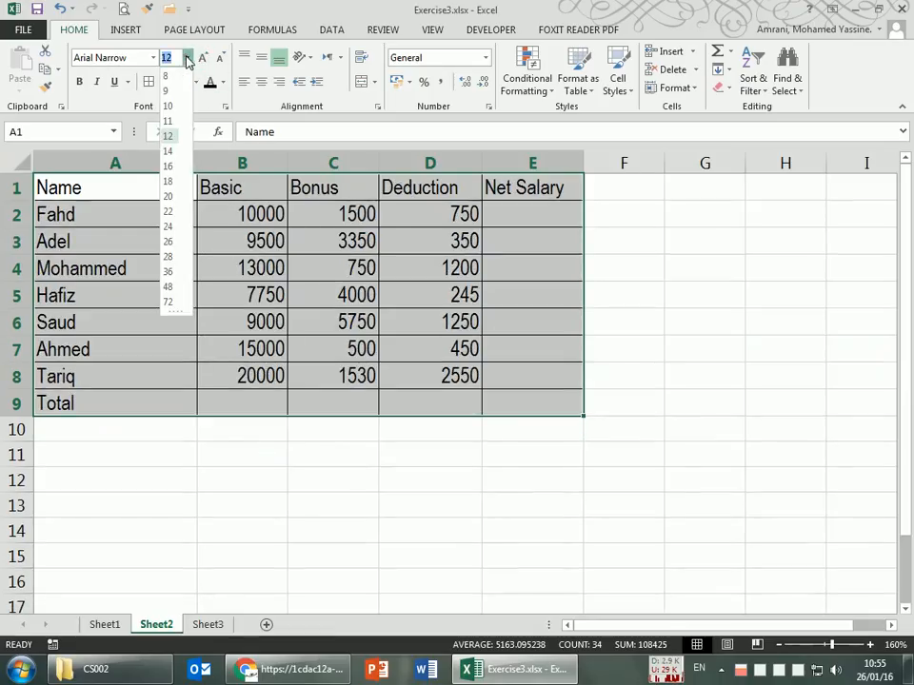
{"action": "left_click", "coordinate": [170, 139]}
{"action": "left_click", "coordinate": [525, 476]}
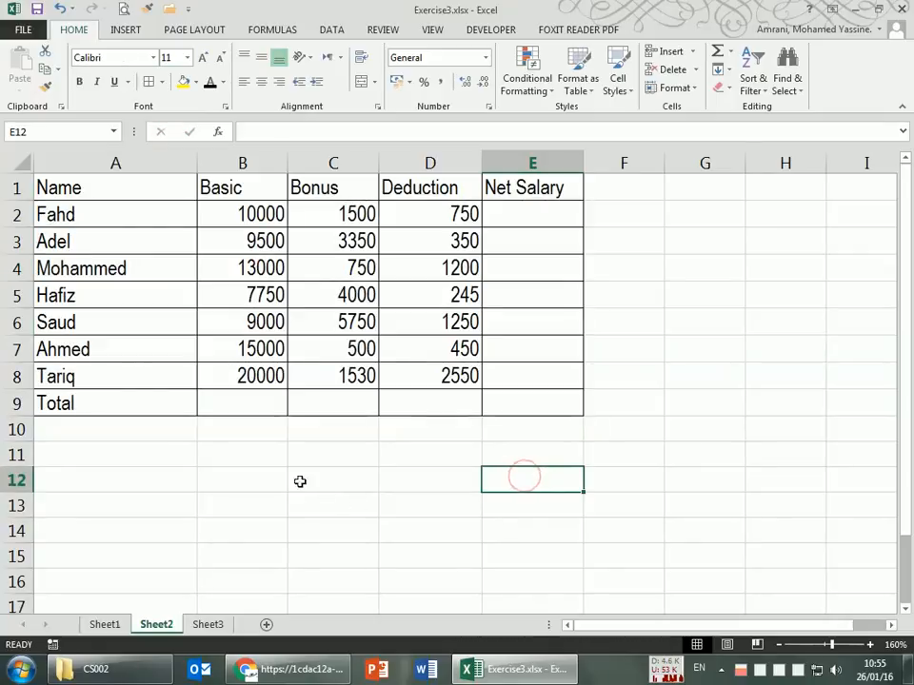
Step: Make the column headings in A1:E1 bold and centred, following task 3 of the exercise sheet in Chrome
{"action": "key", "text": "alt+Tab"}
{"action": "scroll", "coordinate": [248, 427], "scroll_direction": "down", "scroll_amount": 3}
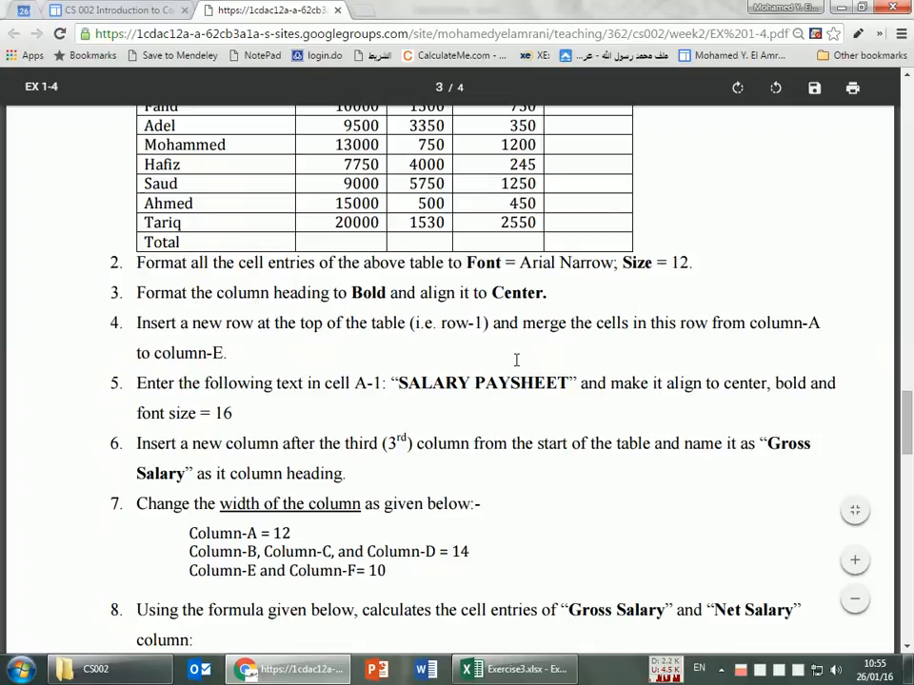
{"action": "key", "text": "alt+Tab"}
{"action": "left_click_drag", "start_coordinate": [75, 189], "coordinate": [536, 194]}
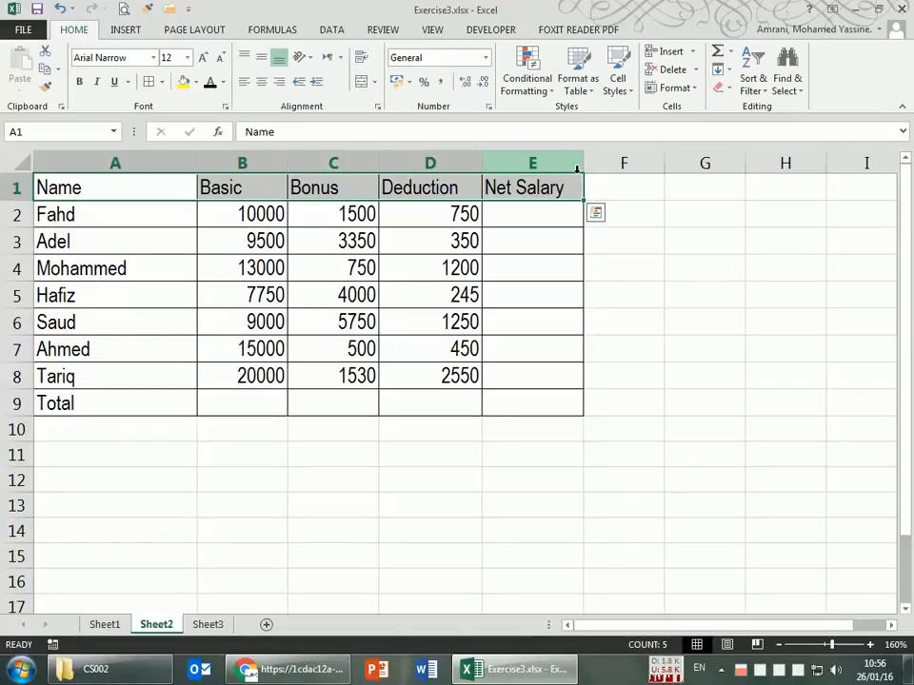
{"action": "left_click", "coordinate": [371, 264]}
{"action": "left_click_drag", "start_coordinate": [142, 189], "coordinate": [514, 216]}
{"action": "left_click", "coordinate": [75, 192]}
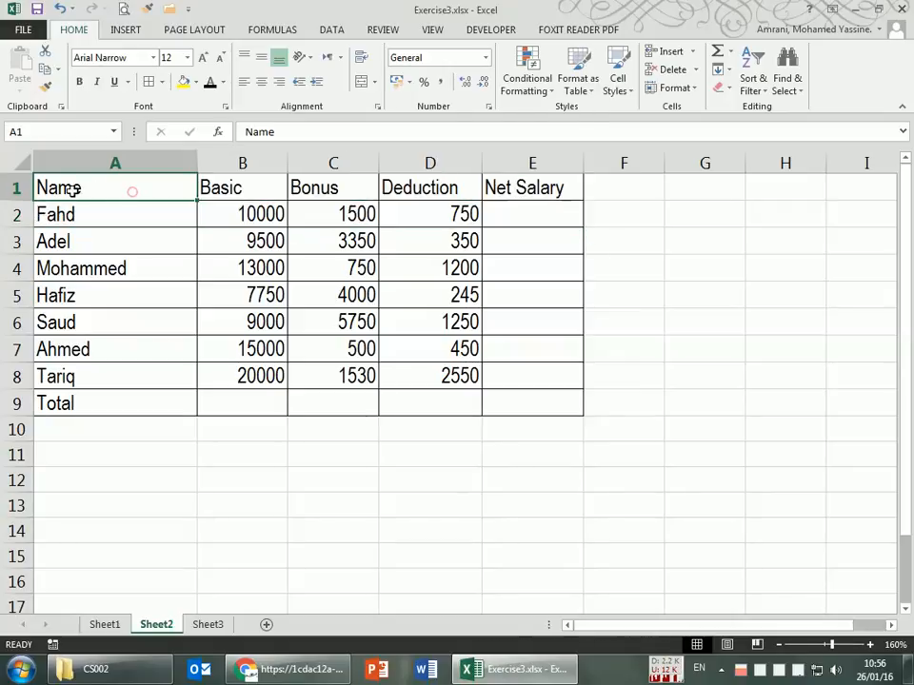
{"action": "left_click_drag", "start_coordinate": [73, 190], "coordinate": [522, 188]}
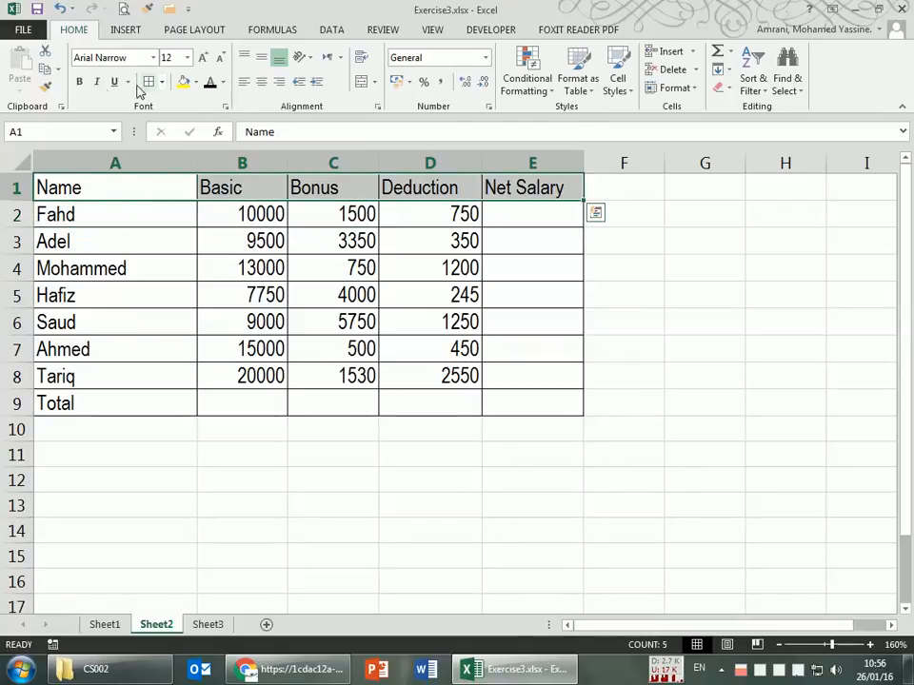
{"action": "key", "text": "ctrl+b"}
{"action": "left_click", "coordinate": [261, 83]}
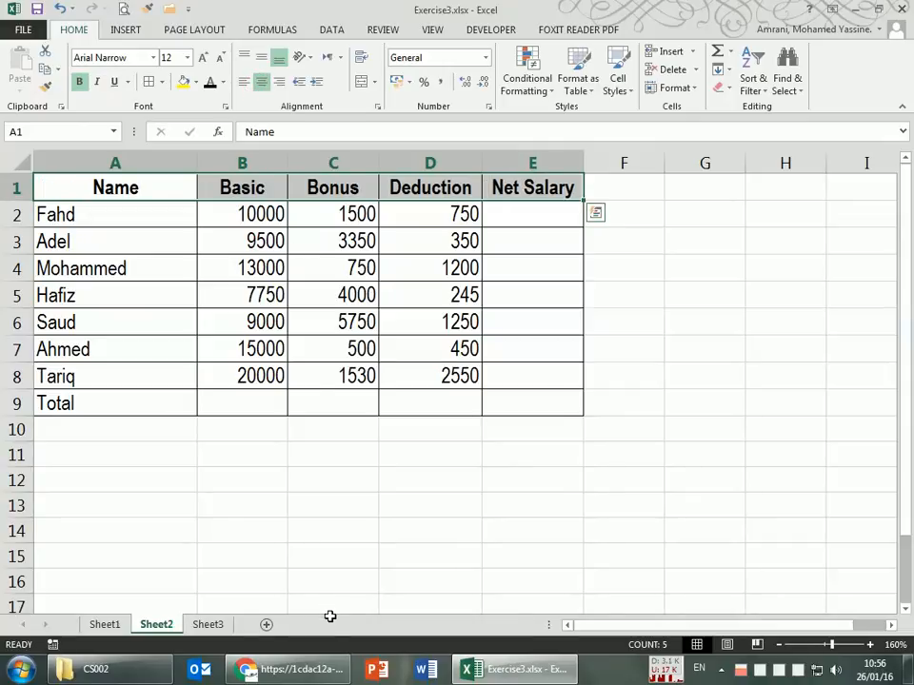
{"action": "key", "text": "alt+Tab"}
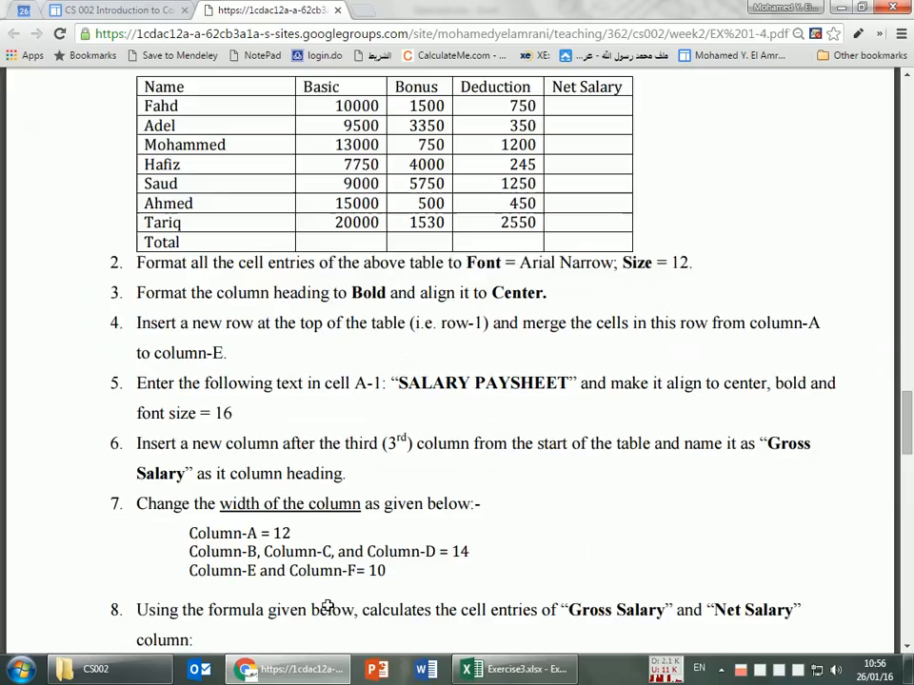
{"action": "key", "text": "alt+Tab"}
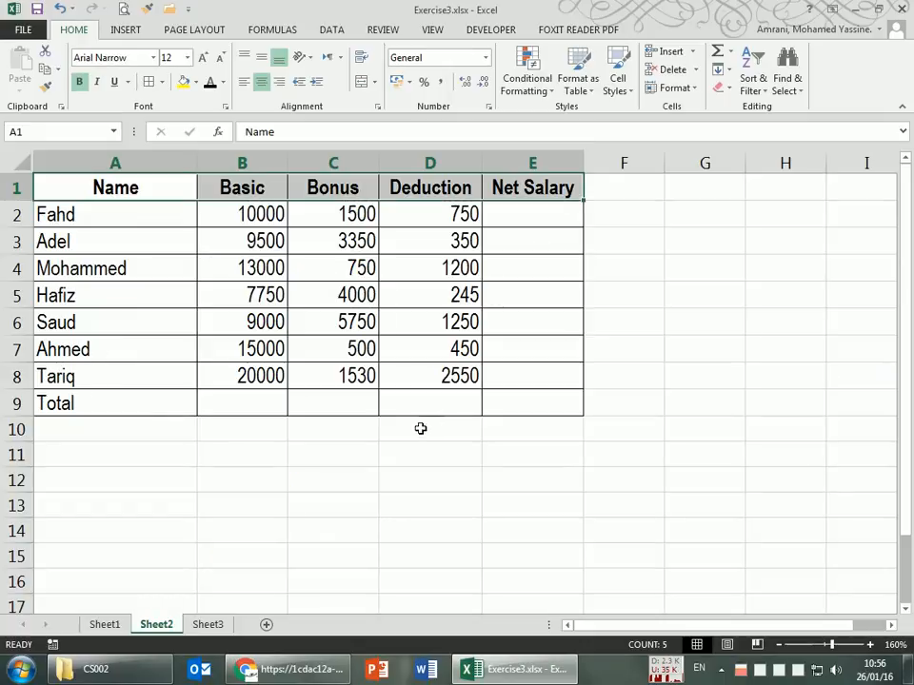
{"action": "left_click", "coordinate": [98, 232]}
{"action": "left_click", "coordinate": [83, 216]}
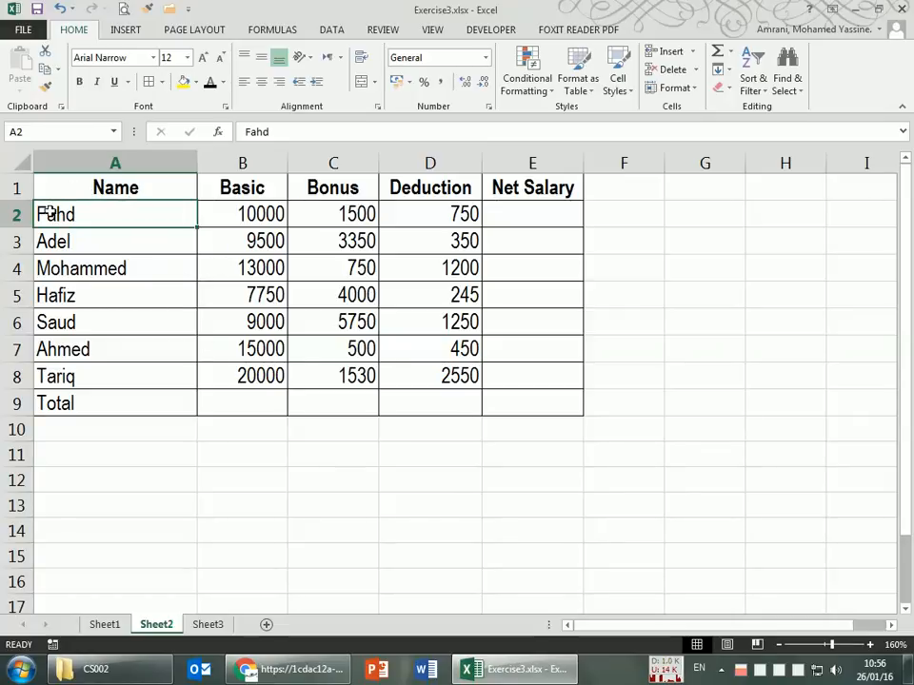
{"action": "mouse_move", "coordinate": [48, 211]}
{"action": "left_mouse_down"}
{"action": "mouse_move", "coordinate": [41, 373]}
{"action": "mouse_move", "coordinate": [510, 417]}
{"action": "mouse_move", "coordinate": [505, 430]}
{"action": "left_mouse_up"}
{"action": "left_click", "coordinate": [468, 436]}
{"action": "mouse_move", "coordinate": [94, 208]}
{"action": "left_mouse_down"}
{"action": "mouse_move", "coordinate": [348, 342]}
{"action": "mouse_move", "coordinate": [519, 405]}
{"action": "left_mouse_up"}
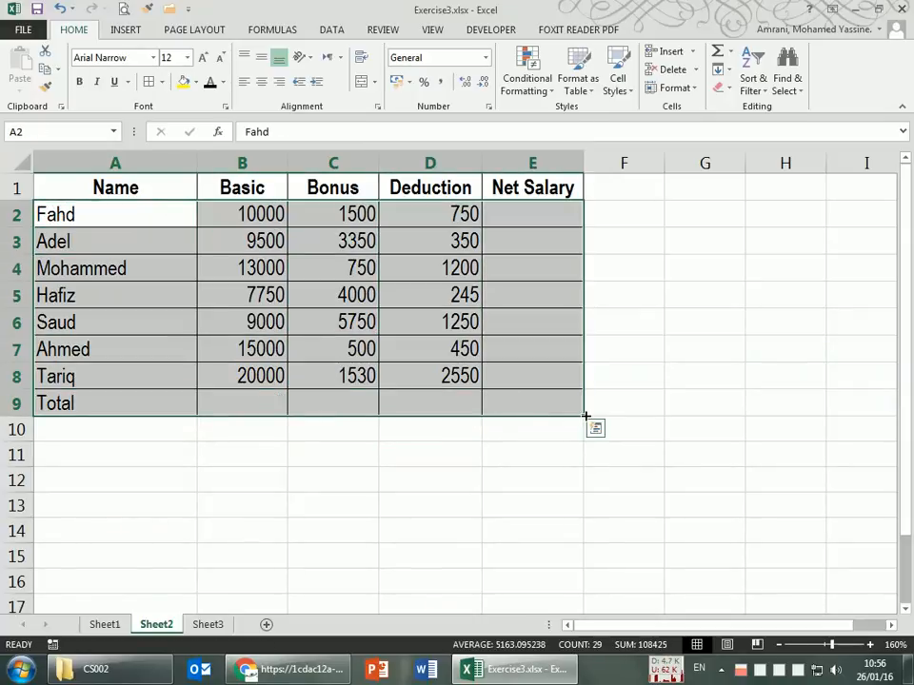
{"action": "left_click_drag", "start_coordinate": [586, 416], "coordinate": [632, 427]}
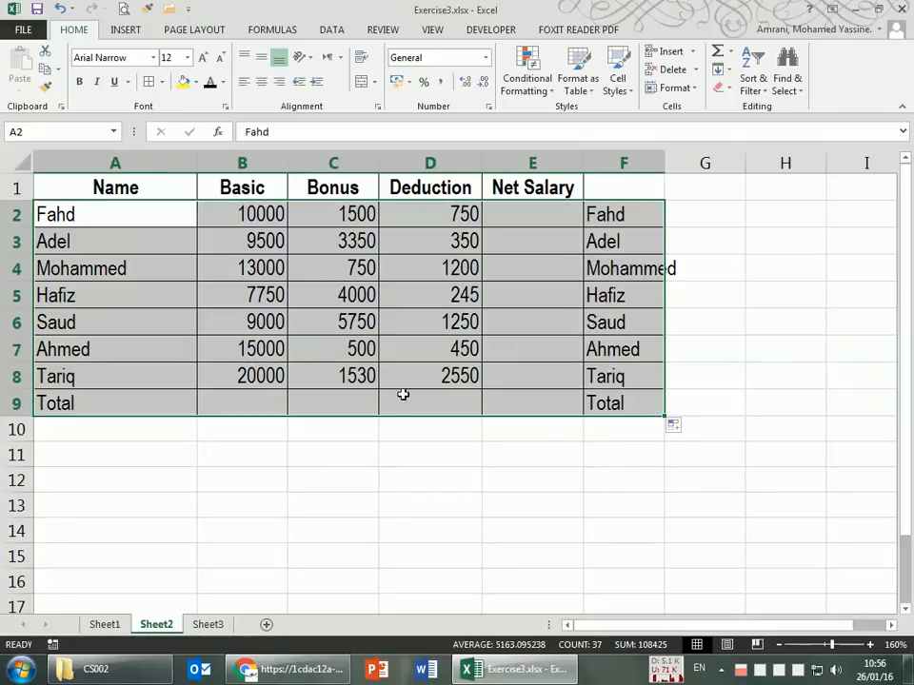
{"action": "left_click", "coordinate": [352, 429]}
{"action": "key", "text": "ctrl+z"}
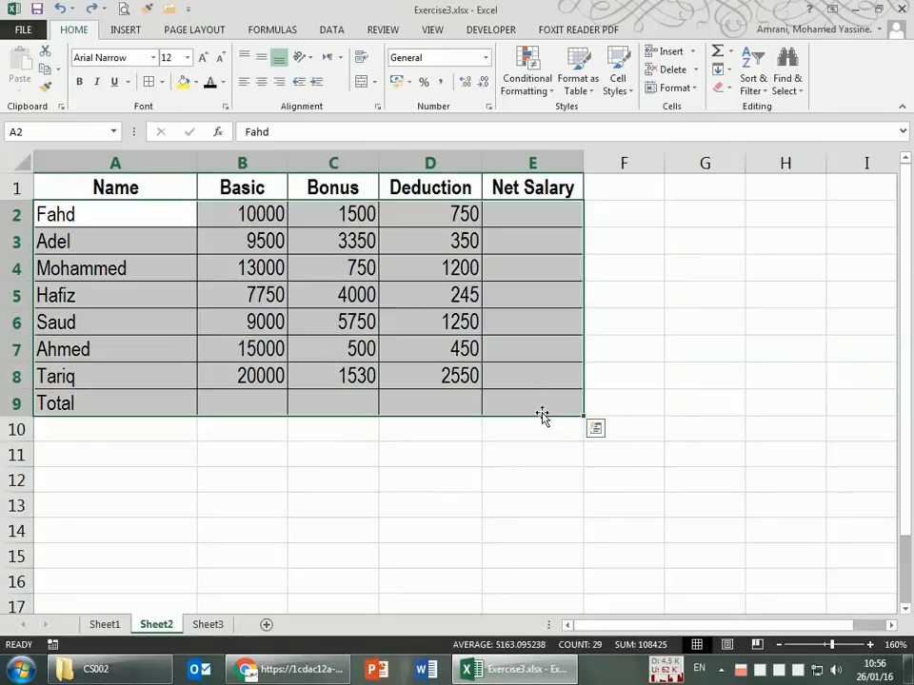
Step: Move the data rows A2:E9 and the headings A1:E1 one column over, so the table starts in column B
{"action": "left_click_drag", "start_coordinate": [542, 416], "coordinate": [605, 423]}
{"action": "left_click", "coordinate": [147, 218]}
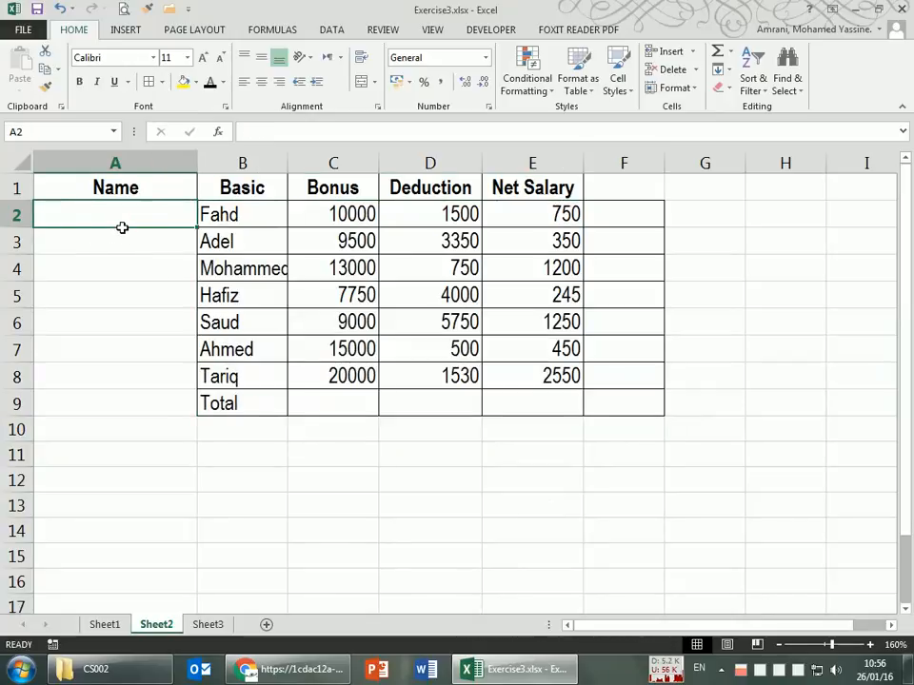
{"action": "left_click_drag", "start_coordinate": [118, 188], "coordinate": [522, 199]}
{"action": "left_click_drag", "start_coordinate": [165, 203], "coordinate": [280, 206]}
Step: Enter the job titles "QA Cordinnator" in A2 and "Director" in A3 beside the moved table
{"action": "left_click", "coordinate": [144, 219]}
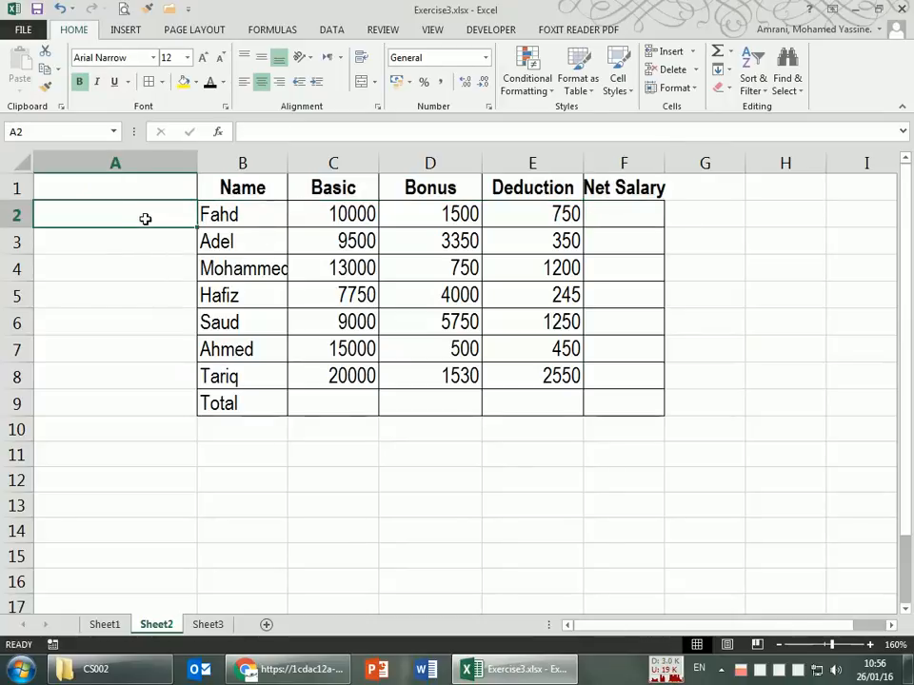
{"action": "type", "text": "Res"}
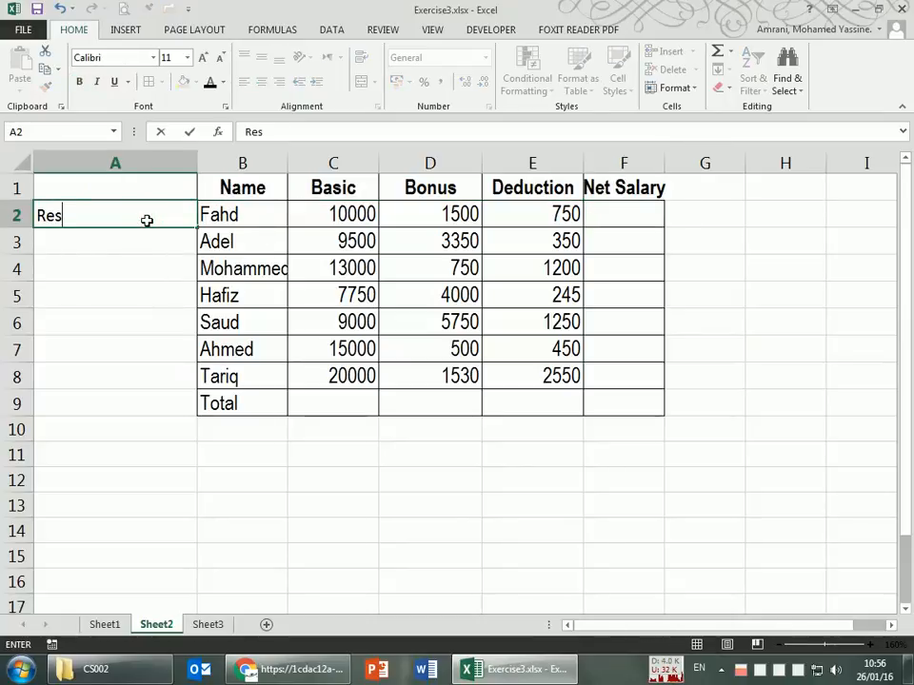
{"action": "type", "text": "po"}
{"action": "key", "text": "BackSpace"}
{"action": "key", "text": "BackSpace"}
{"action": "key", "text": "BackSpace"}
{"action": "key", "text": "BackSpace"}
{"action": "key", "text": "BackSpace"}
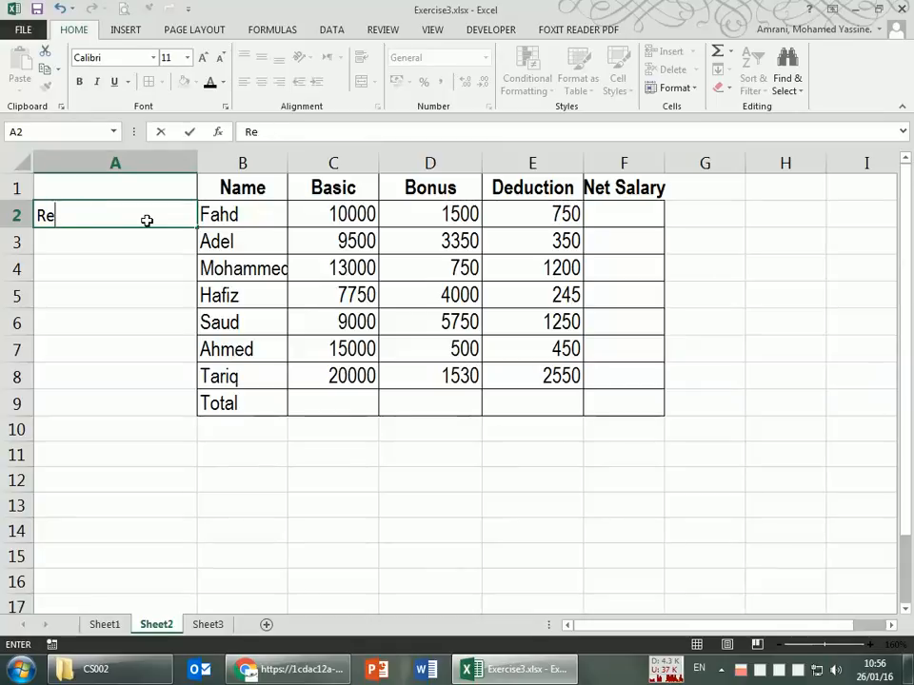
{"action": "type", "text": "QA Cor"}
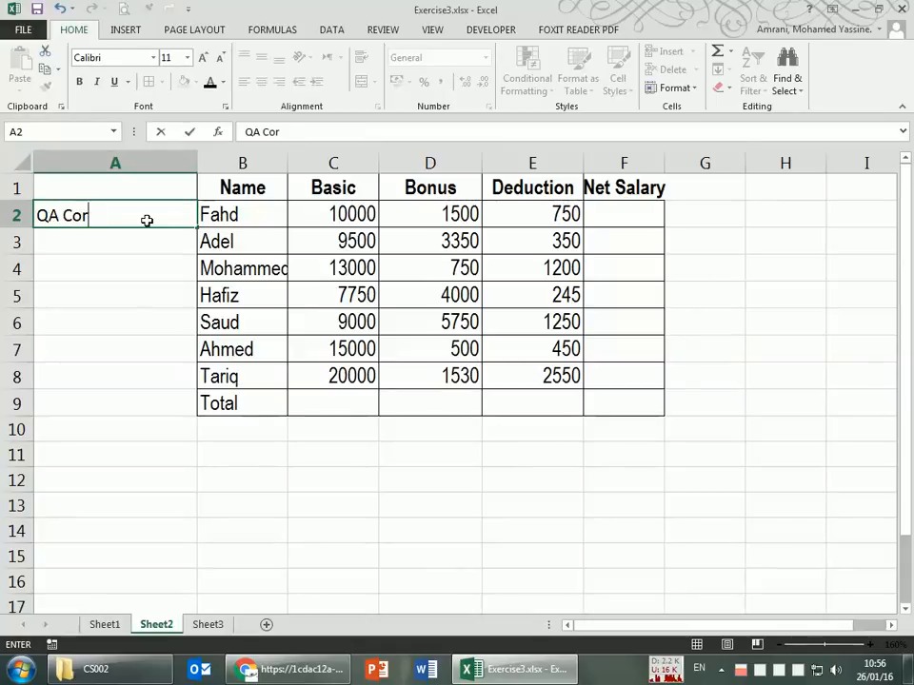
{"action": "type", "text": "dinnator"}
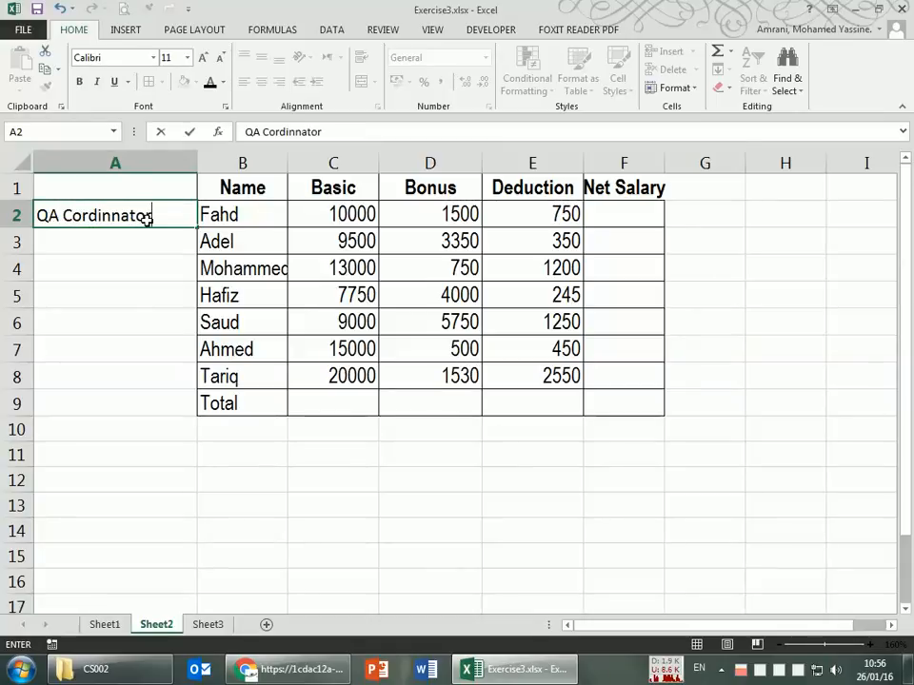
{"action": "key", "text": "Return"}
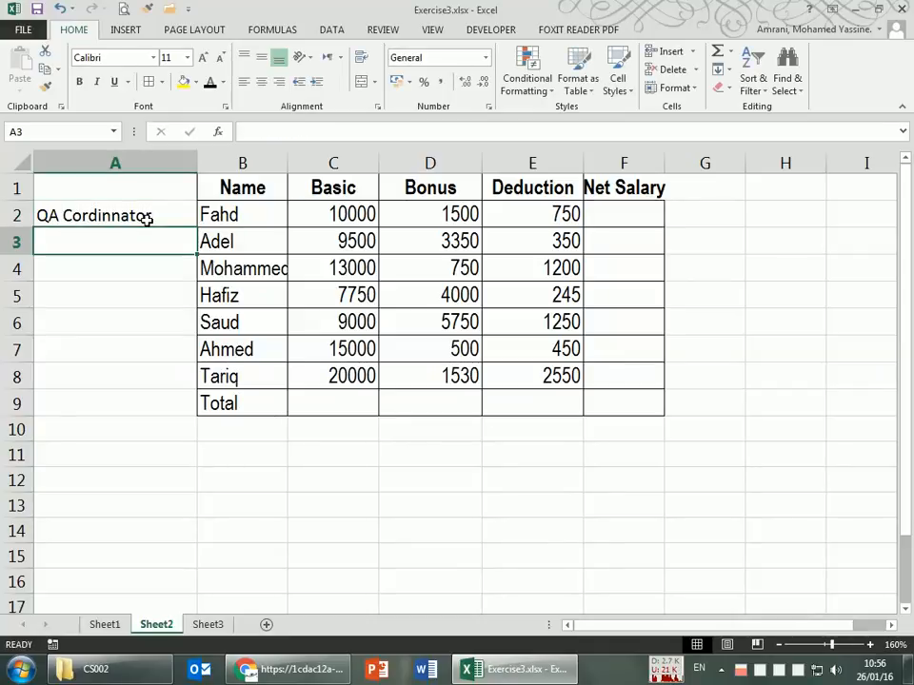
{"action": "type", "text": "Director"}
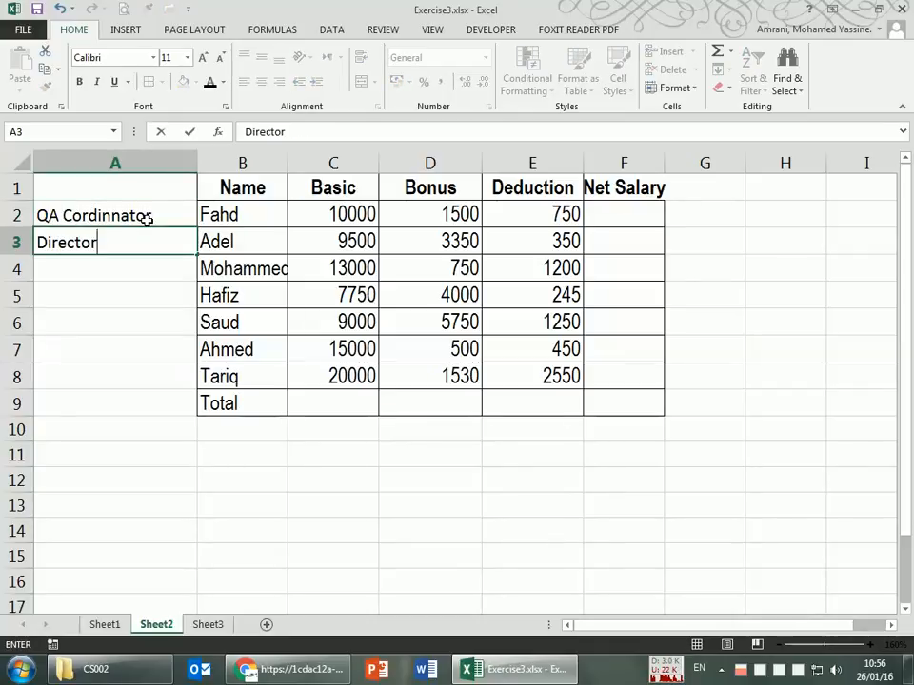
{"action": "key", "text": "Return"}
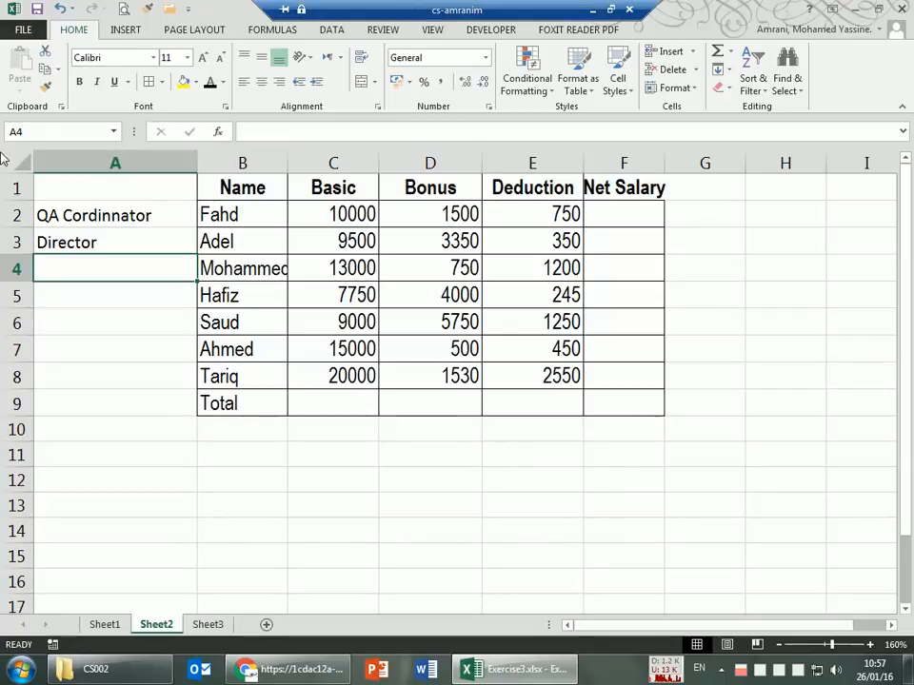
{"action": "left_click_drag", "start_coordinate": [135, 214], "coordinate": [128, 399]}
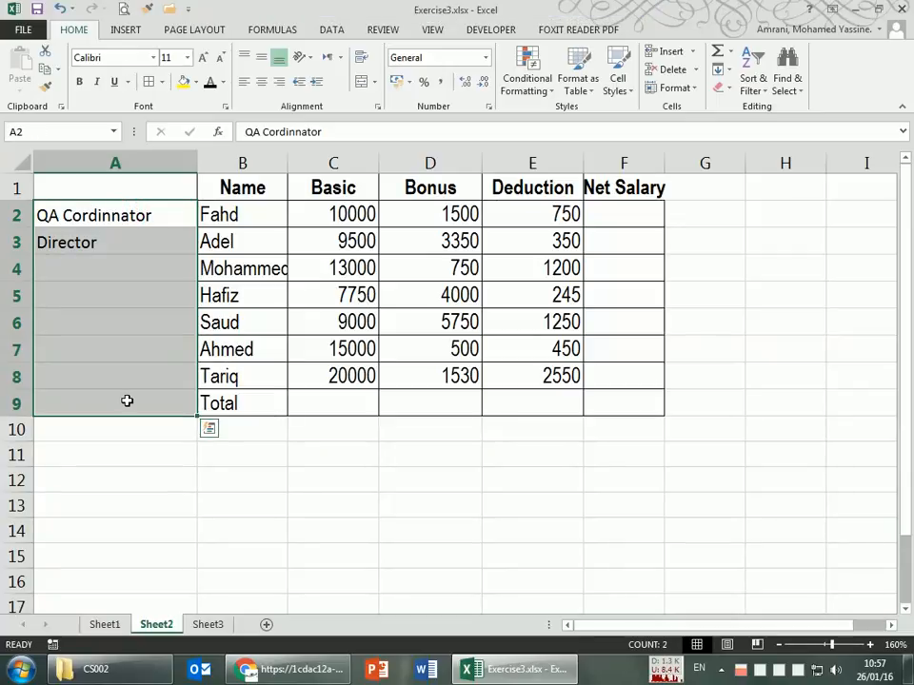
{"action": "left_click", "coordinate": [245, 190]}
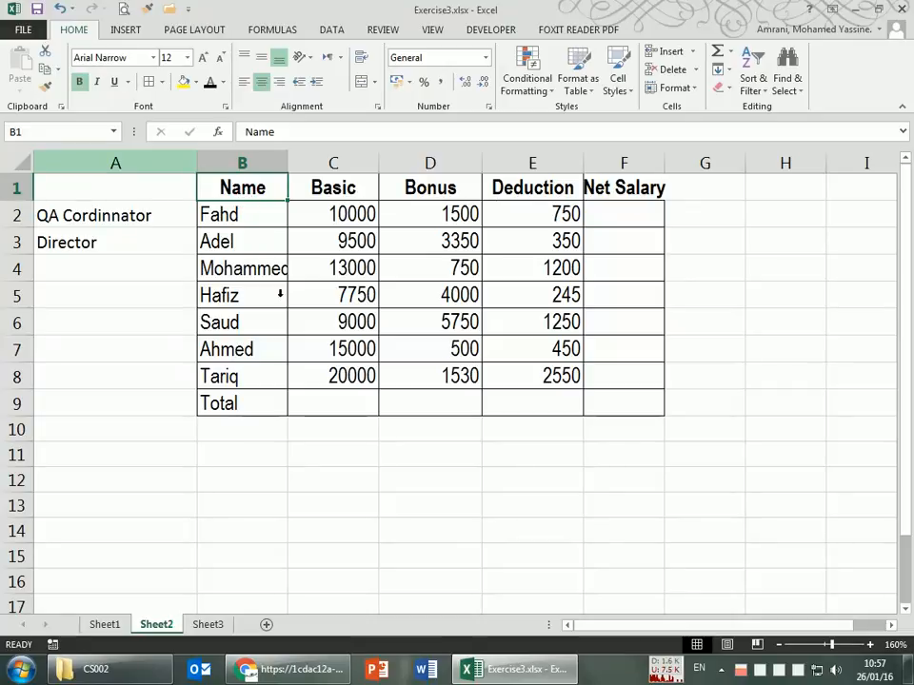
Step: Undo the job title entries, the table move and the centring of the headings
{"action": "left_click", "coordinate": [62, 10]}
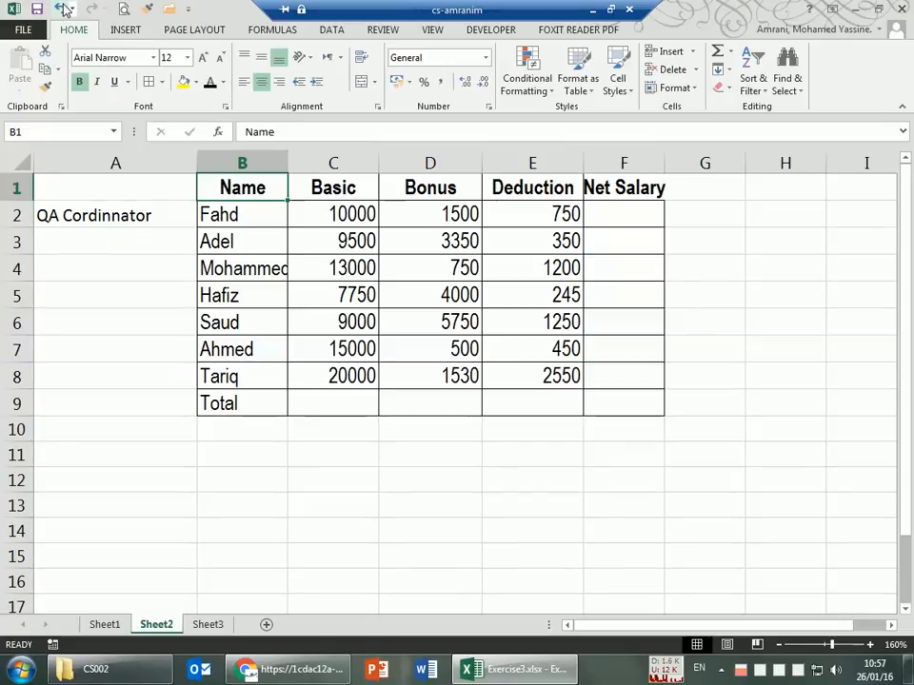
{"action": "left_click", "coordinate": [63, 9]}
{"action": "left_click", "coordinate": [63, 10]}
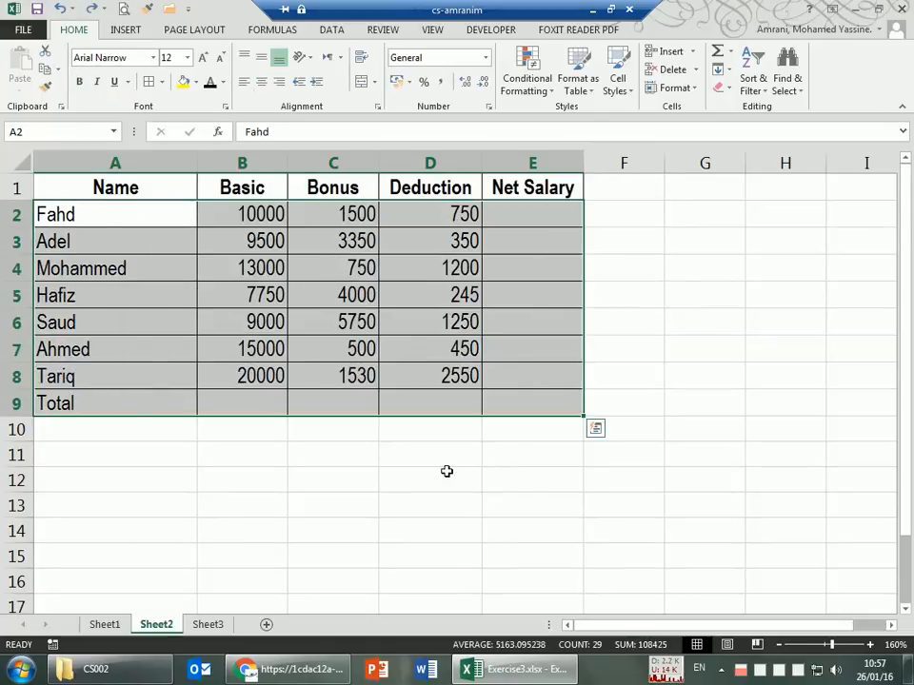
{"action": "key", "text": "ctrl+z"}
{"action": "left_click", "coordinate": [468, 490]}
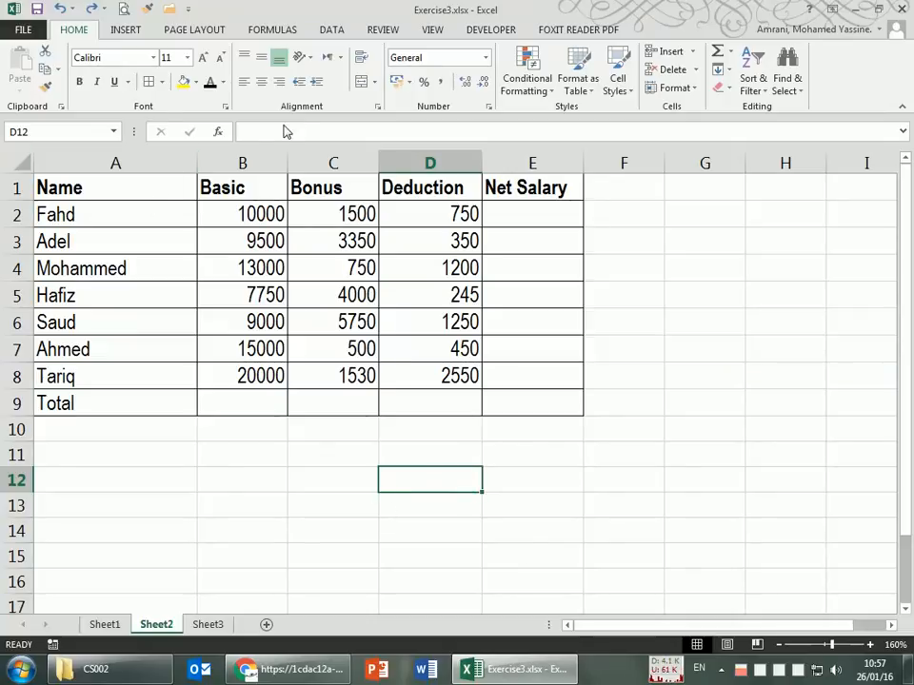
Step: Centre the column headings in A1:E1 horizontally and check the alignment against task 3 of the exercise sheet in Chrome
{"action": "left_click_drag", "start_coordinate": [88, 189], "coordinate": [533, 195]}
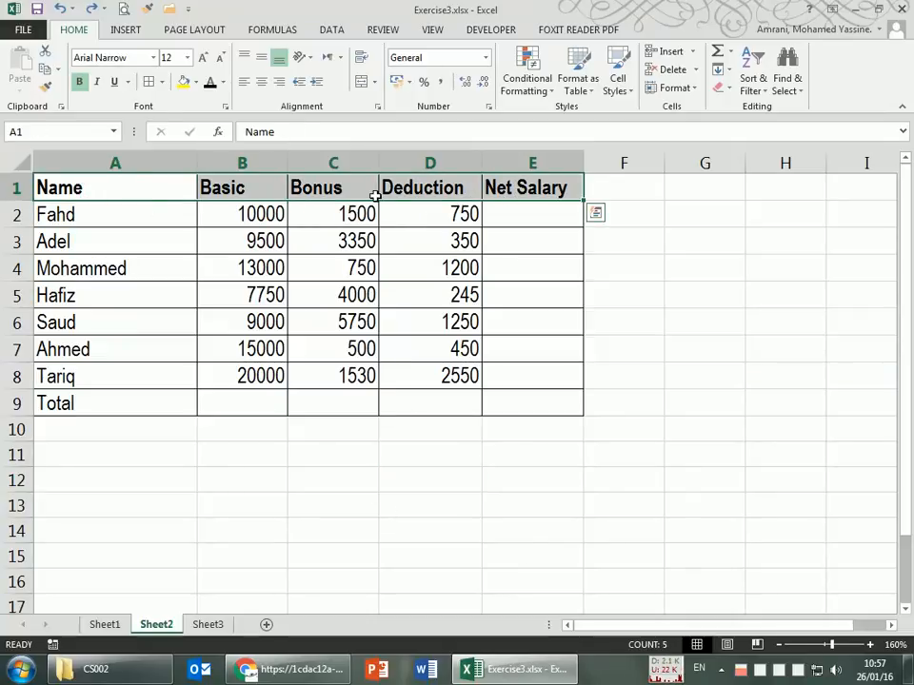
{"action": "left_click", "coordinate": [261, 81]}
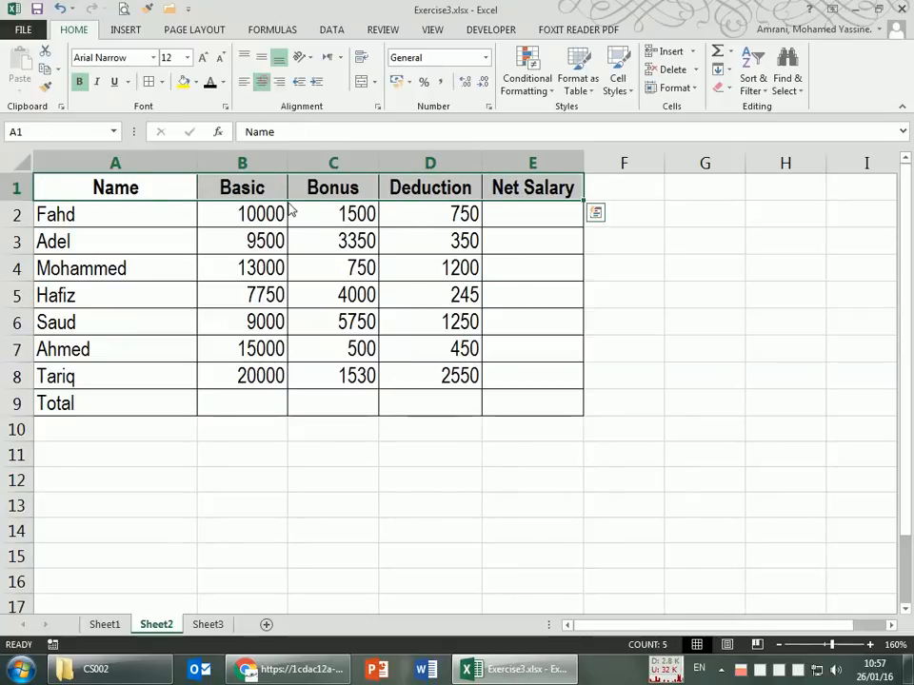
{"action": "left_click", "coordinate": [480, 478]}
{"action": "key", "text": "alt+Tab"}
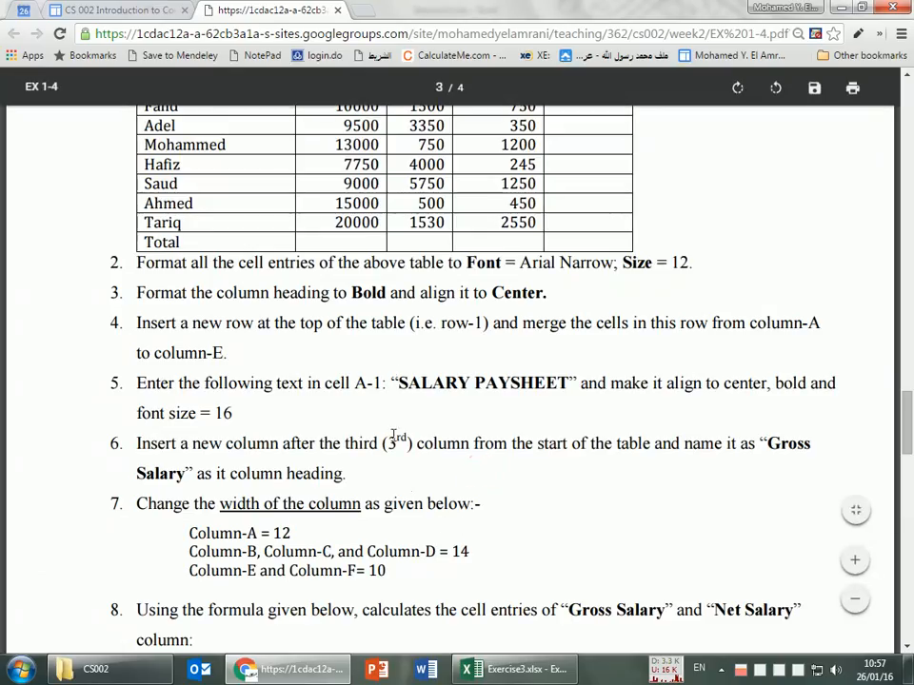
{"action": "double_click", "coordinate": [523, 295]}
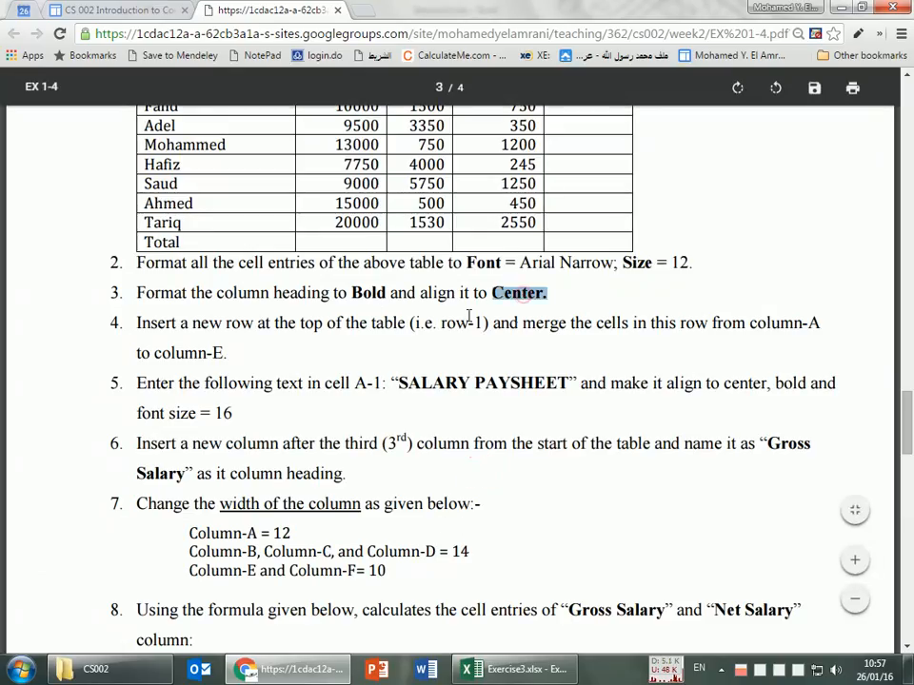
{"action": "key", "text": "alt+Tab"}
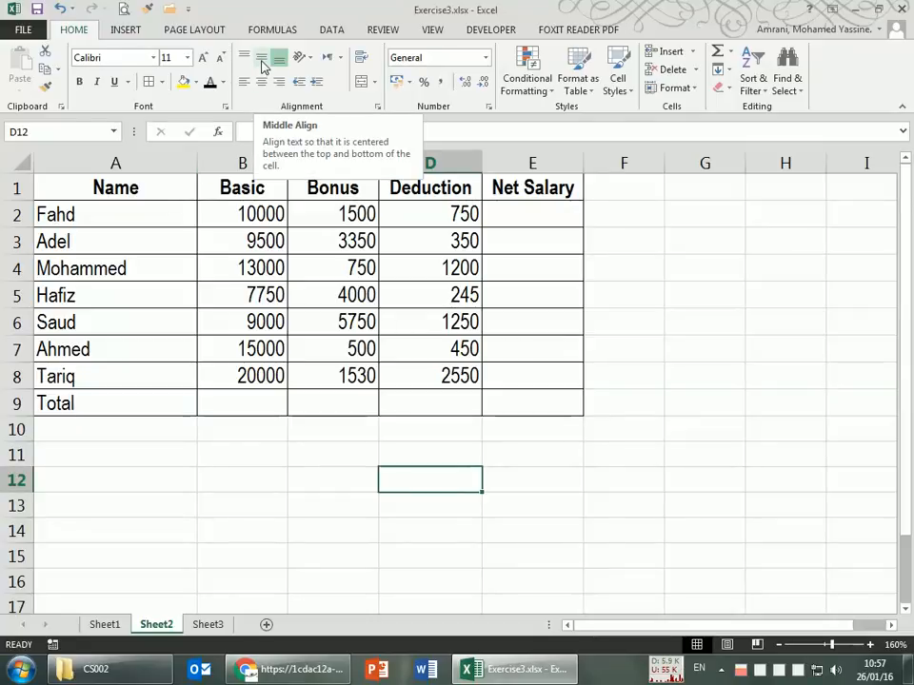
Step: Review tasks 3 and 4 of the exercise sheet in Chrome against the headings in A1:E1, and return to Excel
{"action": "left_click_drag", "start_coordinate": [59, 187], "coordinate": [549, 190]}
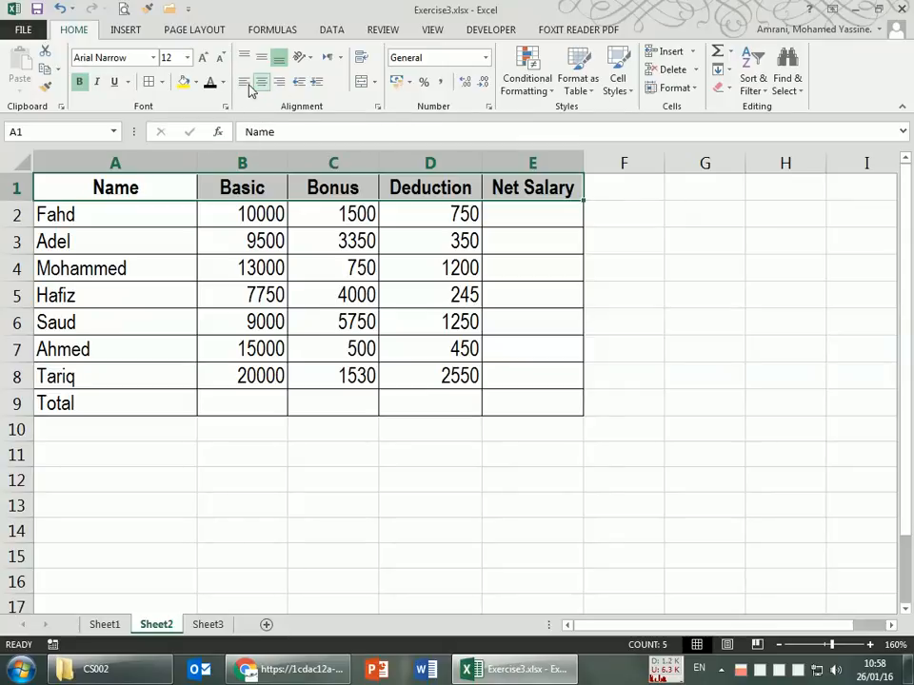
{"action": "key", "text": "alt+Tab"}
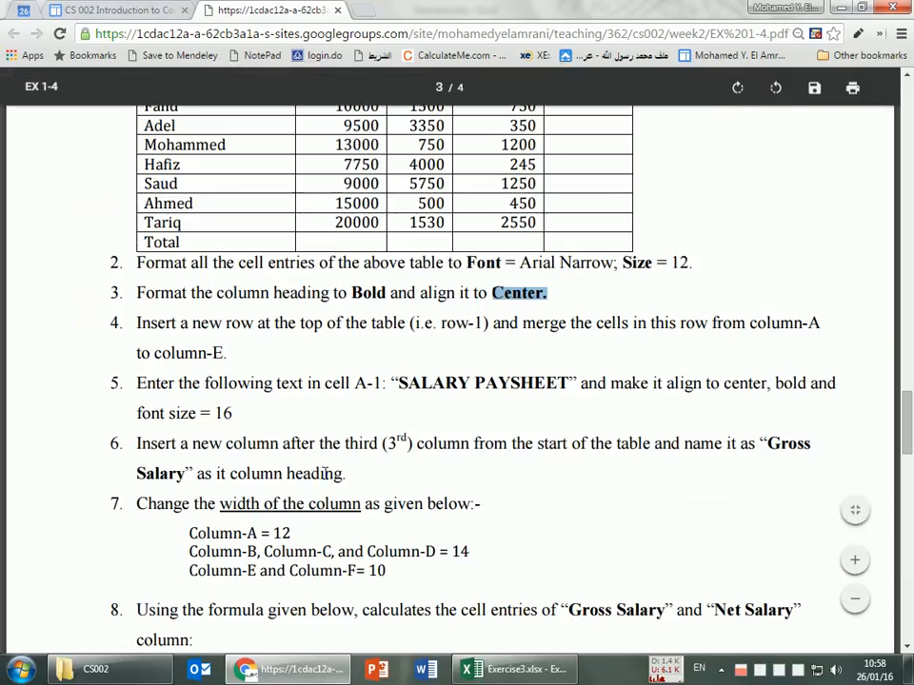
{"action": "left_click_drag", "start_coordinate": [137, 293], "coordinate": [305, 299]}
{"action": "left_click", "coordinate": [171, 323]}
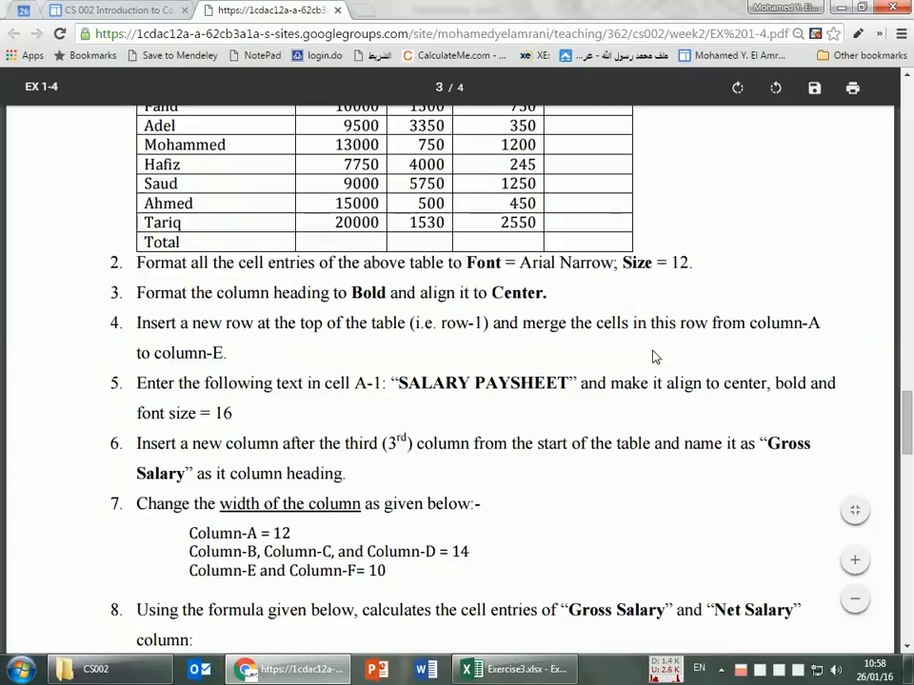
{"action": "key", "text": "alt+Tab"}
{"action": "left_click", "coordinate": [536, 493]}
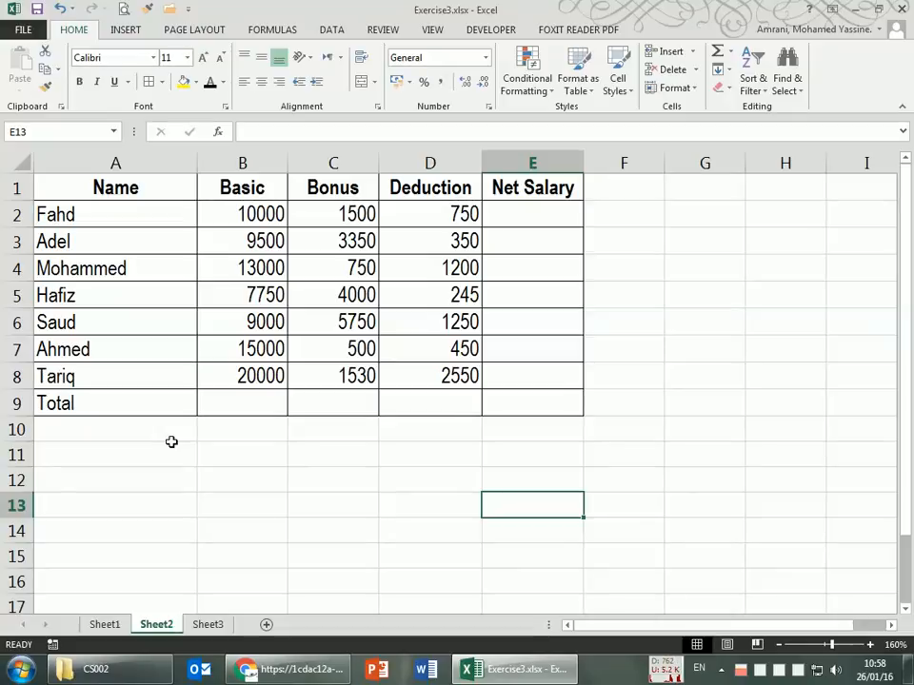
Step: Try moving the whole table A1:E9 down one row to free row 1, and undo the move
{"action": "left_click_drag", "start_coordinate": [118, 187], "coordinate": [528, 405]}
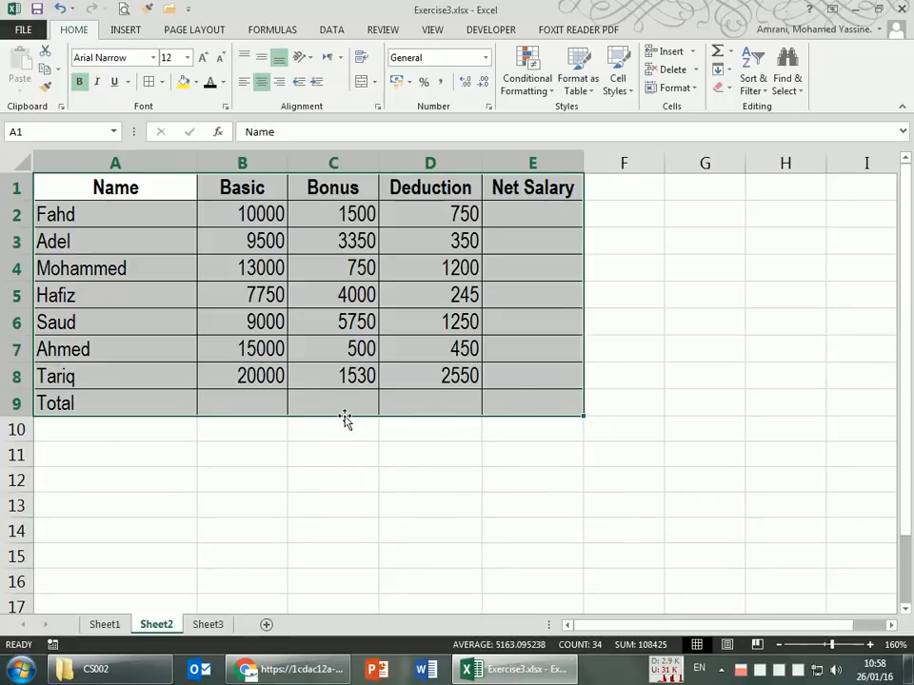
{"action": "left_click_drag", "start_coordinate": [344, 420], "coordinate": [346, 435]}
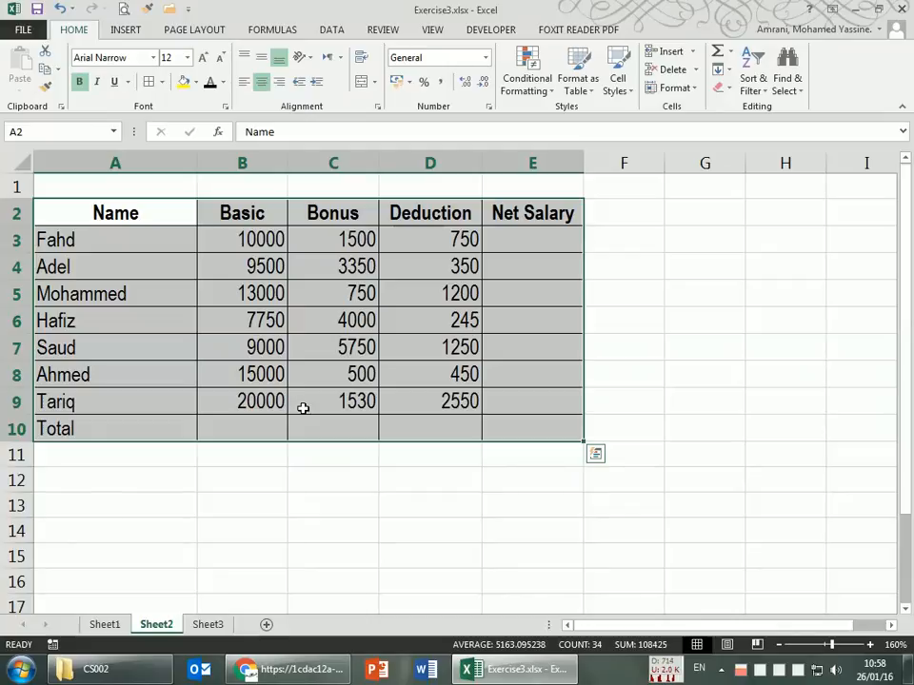
{"action": "key", "text": "ctrl+z"}
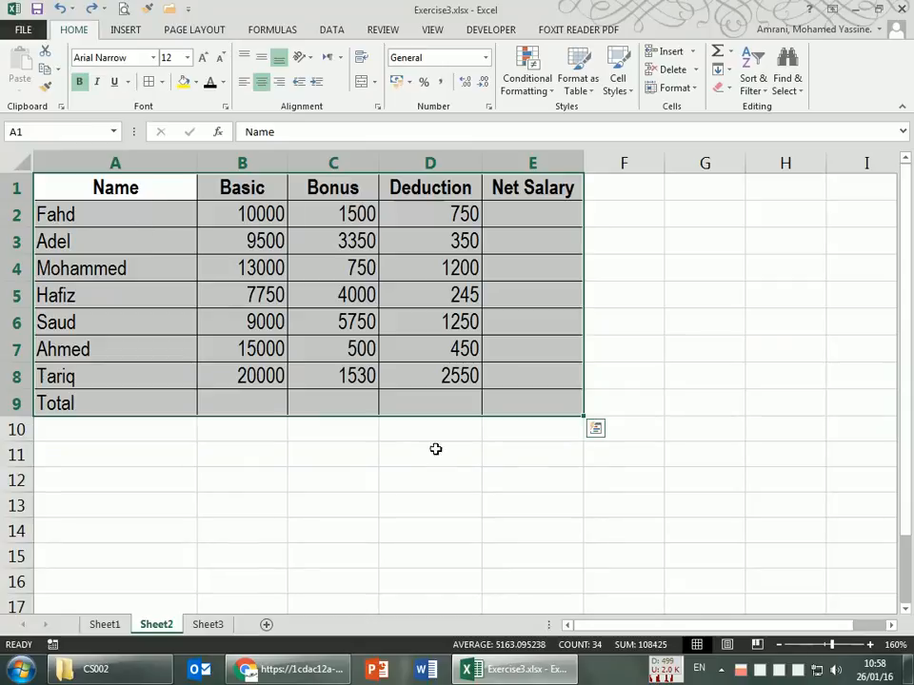
{"action": "left_click", "coordinate": [326, 463]}
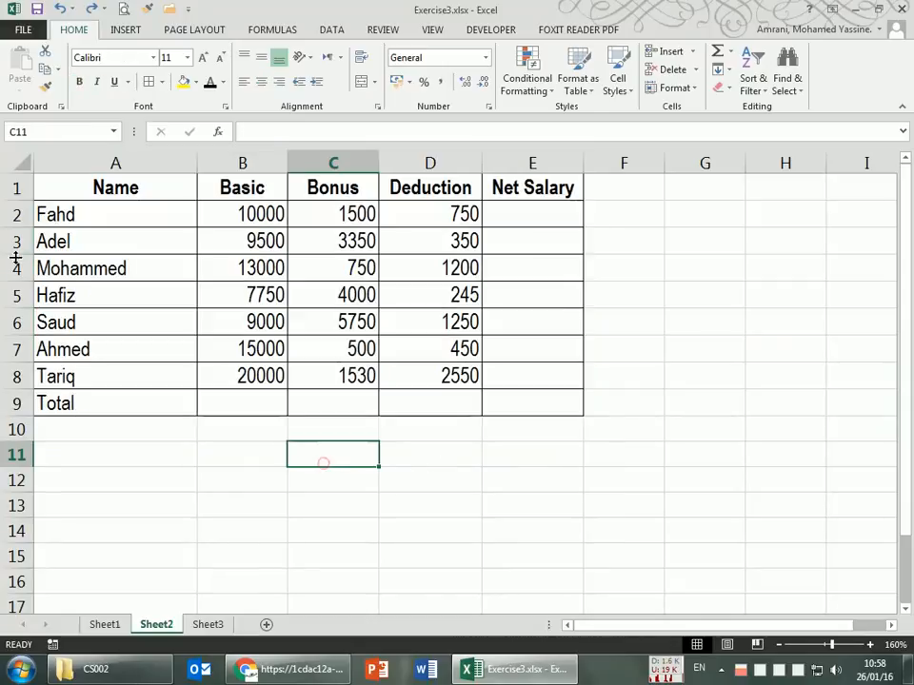
Step: Insert a new row above the column headings, at row 1
{"action": "right_click", "coordinate": [17, 187]}
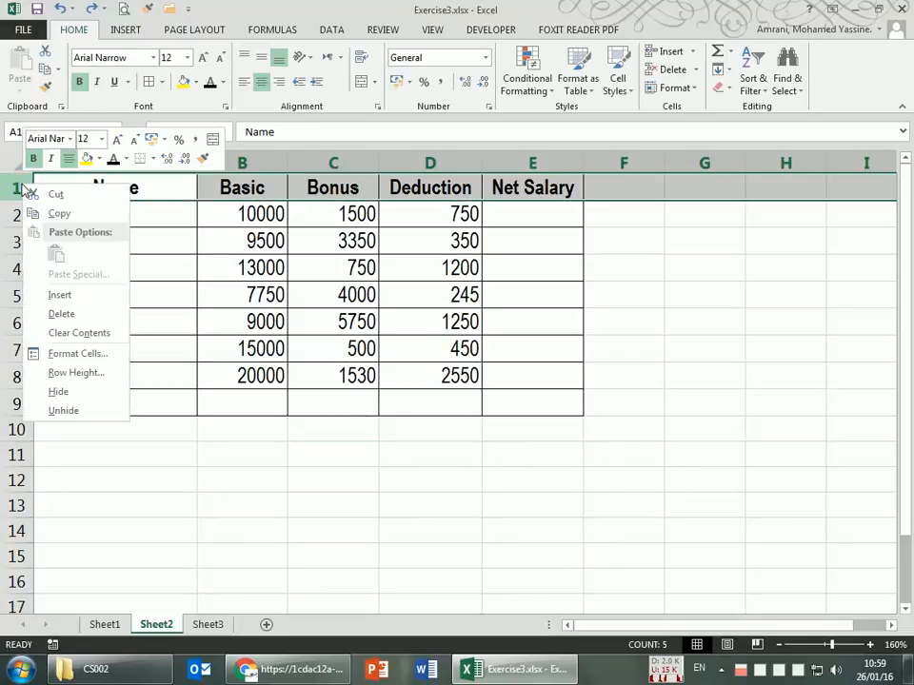
{"action": "left_click", "coordinate": [81, 298]}
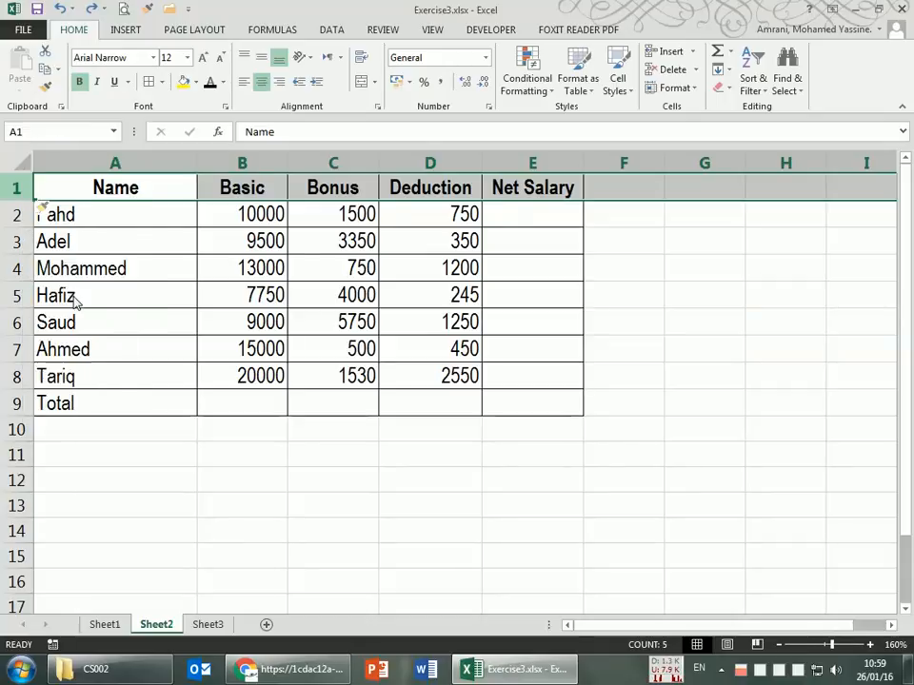
{"action": "left_click", "coordinate": [356, 475]}
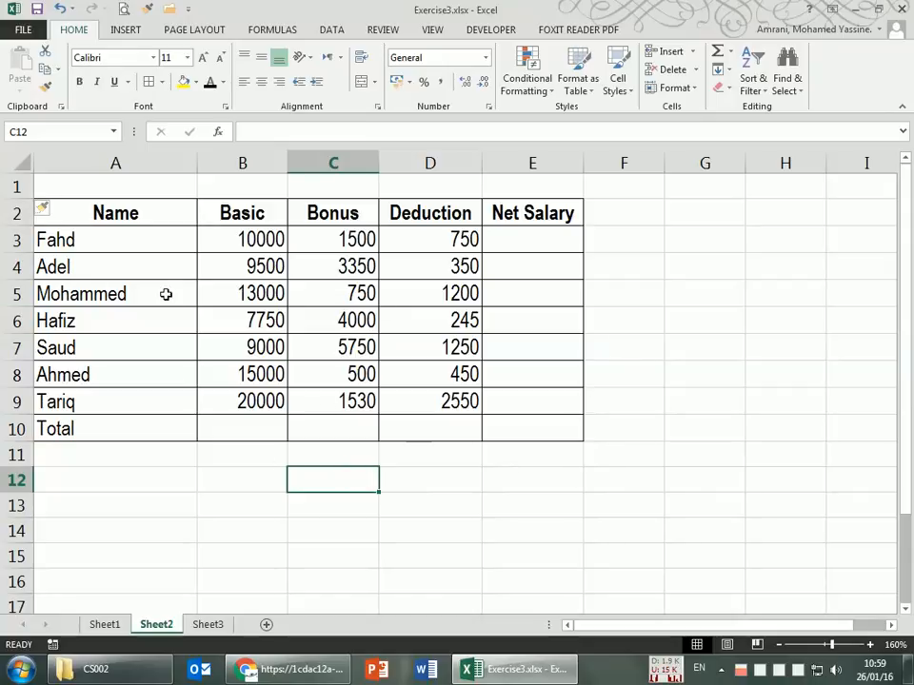
Step: Insert a second empty row at the top of the sheet and undo that insertion
{"action": "right_click", "coordinate": [13, 187]}
{"action": "left_click", "coordinate": [84, 297]}
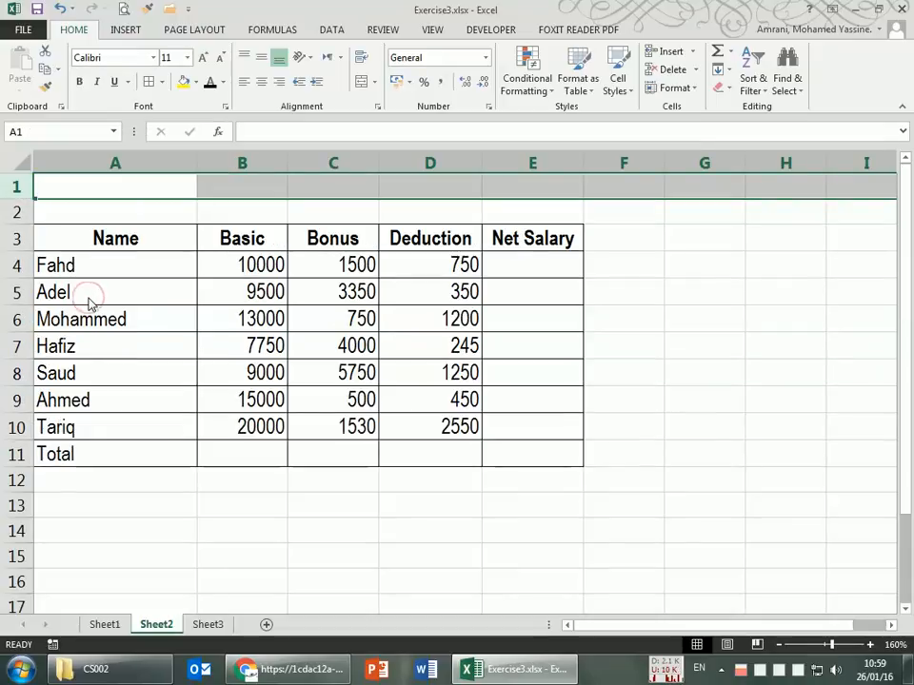
{"action": "key", "text": "ctrl+z"}
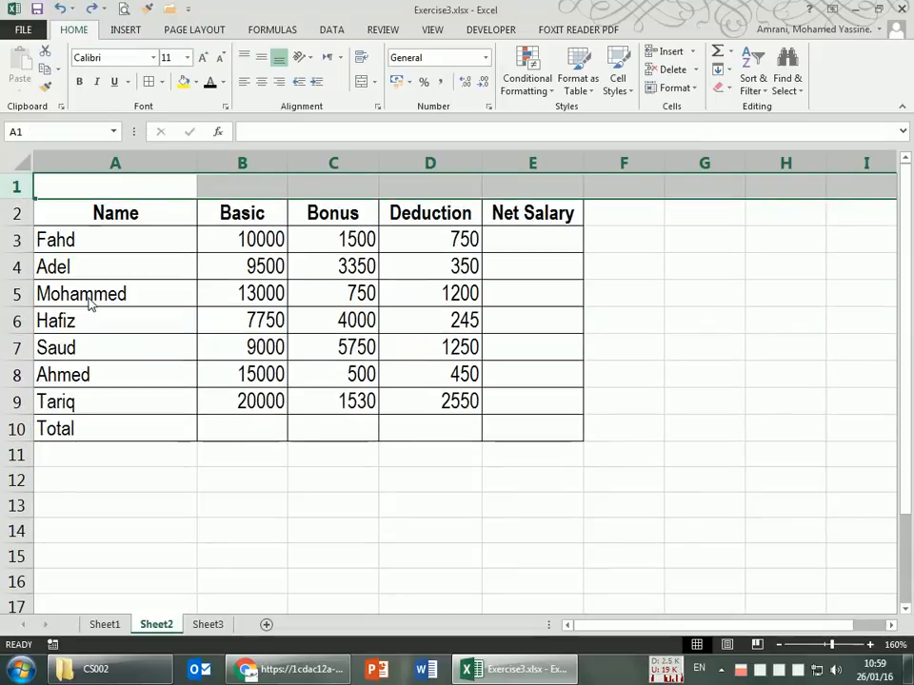
{"action": "left_click", "coordinate": [733, 403]}
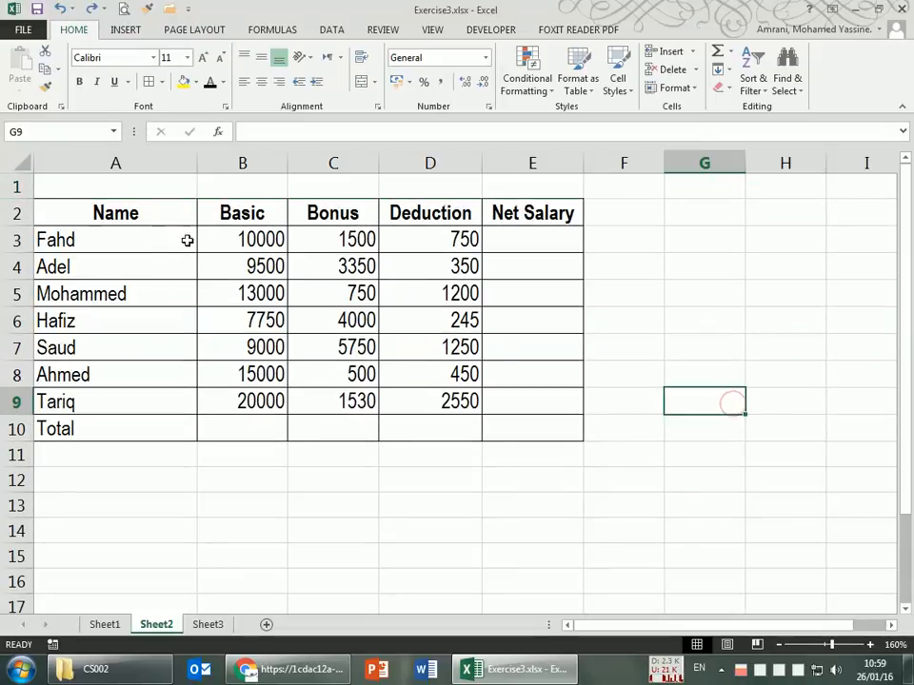
{"action": "left_click", "coordinate": [495, 478]}
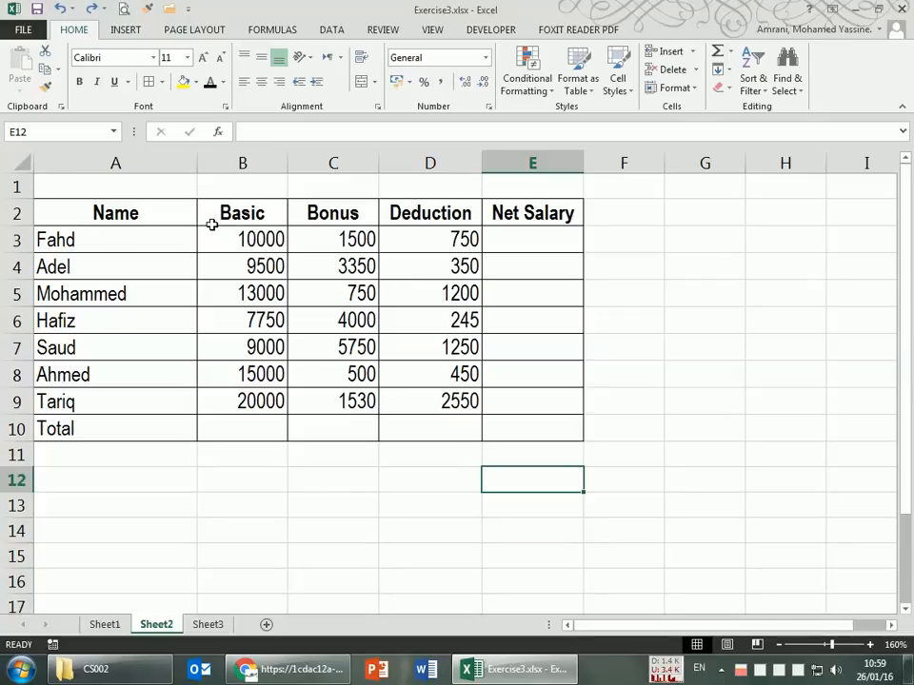
Step: Check task 4 of the exercise sheet in Chrome and merge and center cells A1:E1 above the table in Excel
{"action": "key", "text": "alt+Tab"}
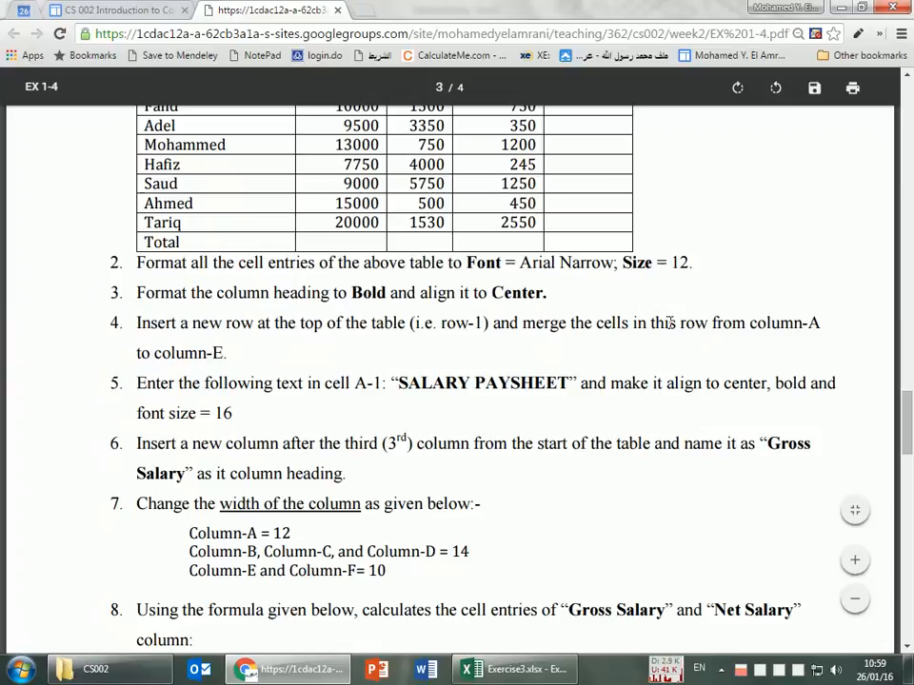
{"action": "key", "text": "alt+Tab"}
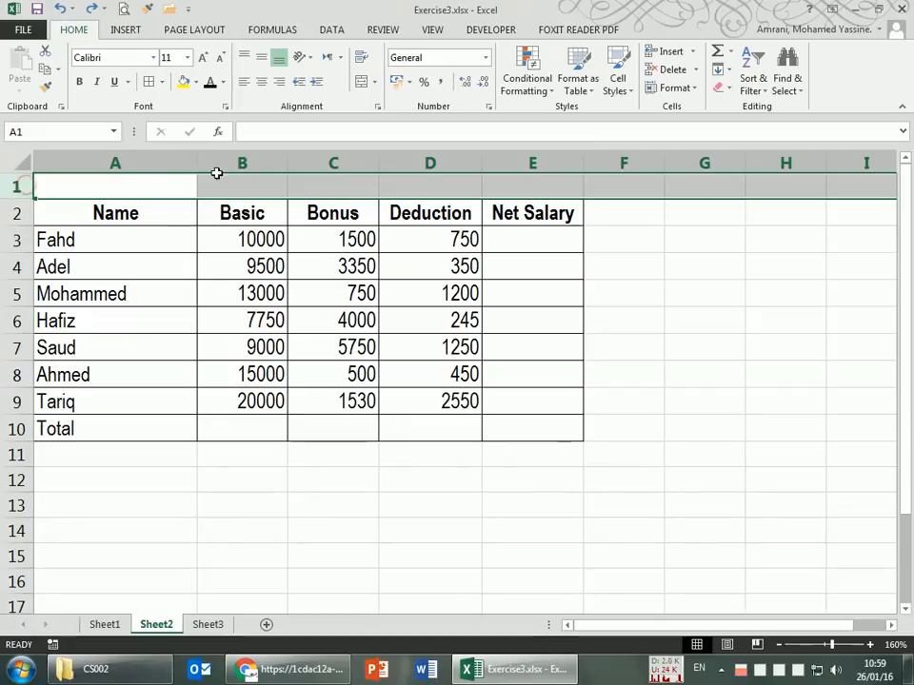
{"action": "key", "text": "alt+Tab"}
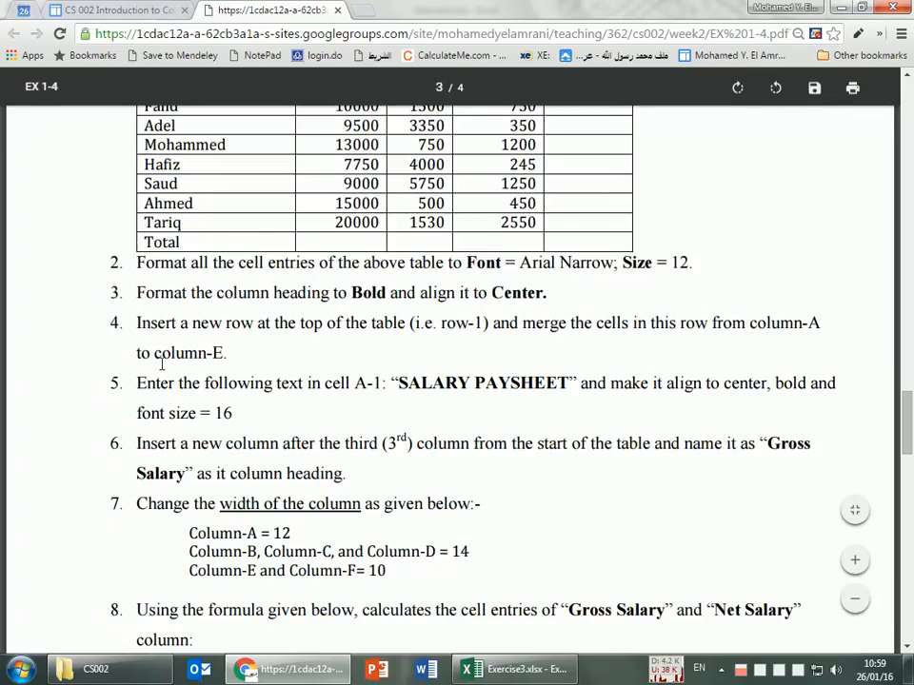
{"action": "key", "text": "alt+Tab"}
{"action": "left_click_drag", "start_coordinate": [120, 183], "coordinate": [516, 187]}
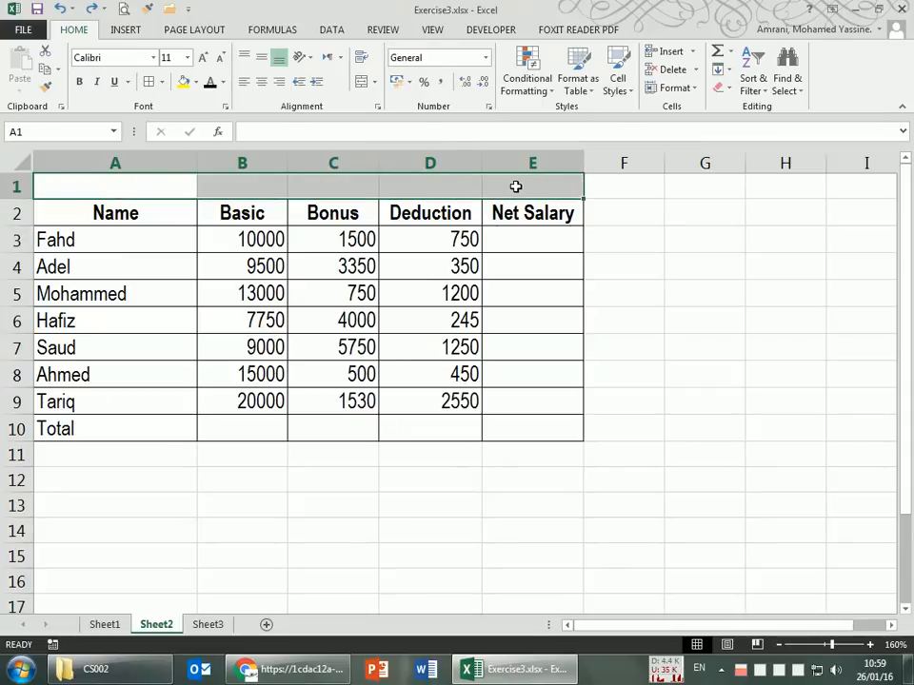
{"action": "left_click", "coordinate": [363, 84]}
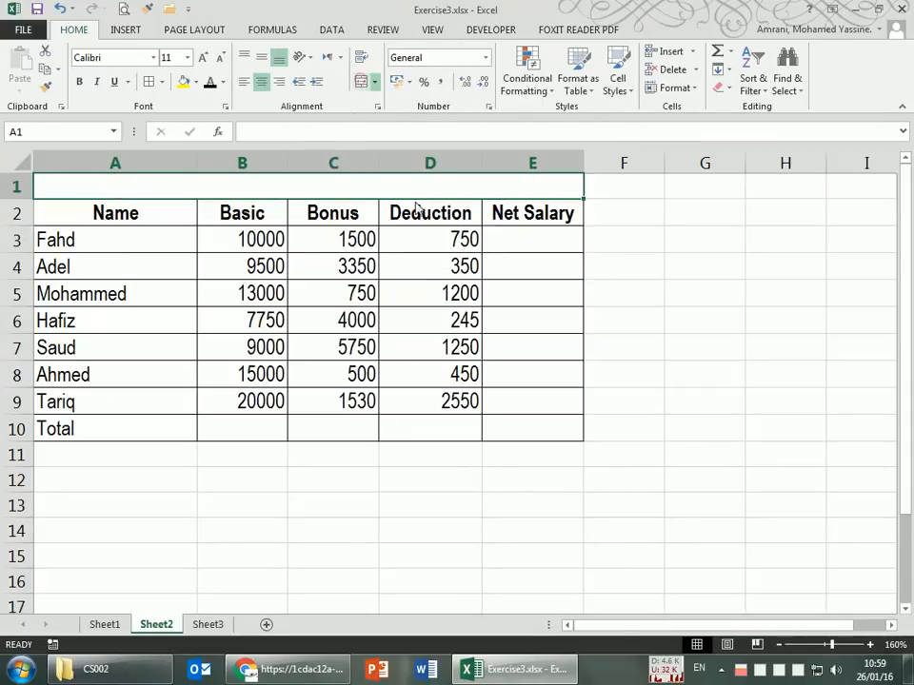
{"action": "left_click", "coordinate": [644, 460]}
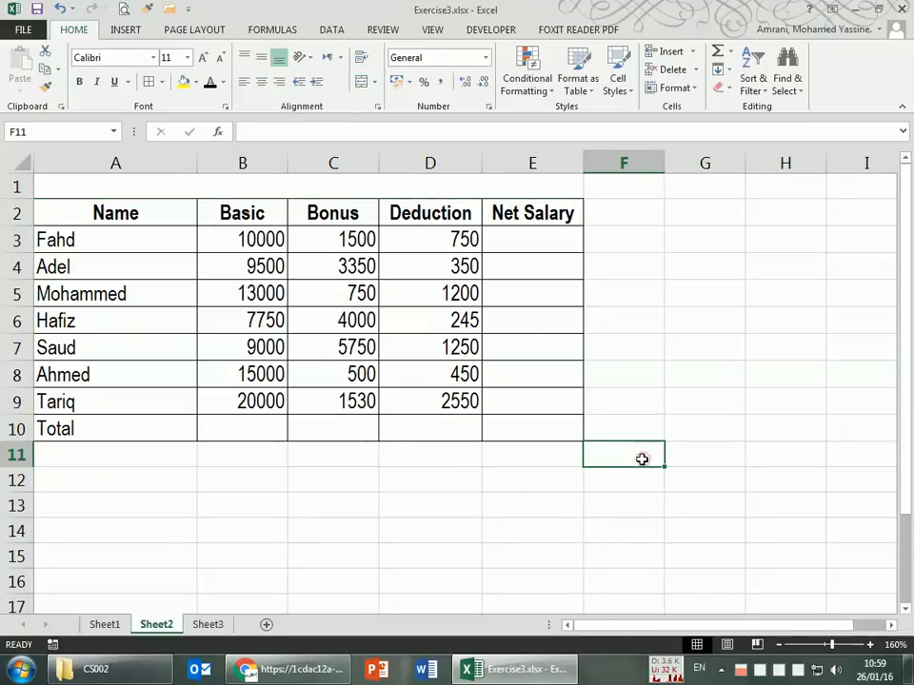
Step: Read task 5 of the exercise sheet in Chrome and check in Excel how far the merged cell A1 extends
{"action": "key", "text": "alt+Tab"}
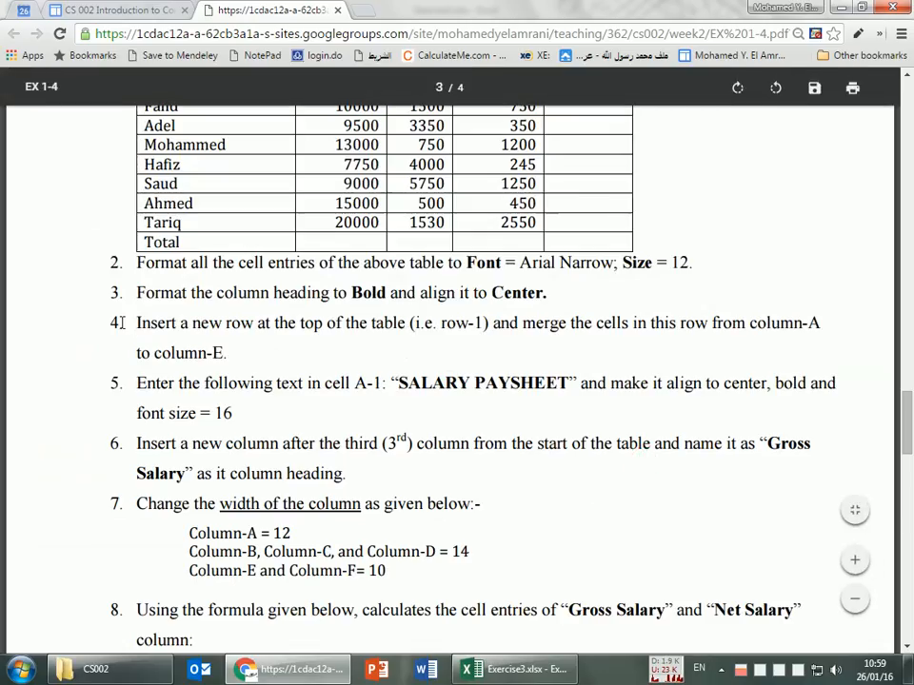
{"action": "scroll", "coordinate": [150, 383], "scroll_direction": "down", "scroll_amount": 1}
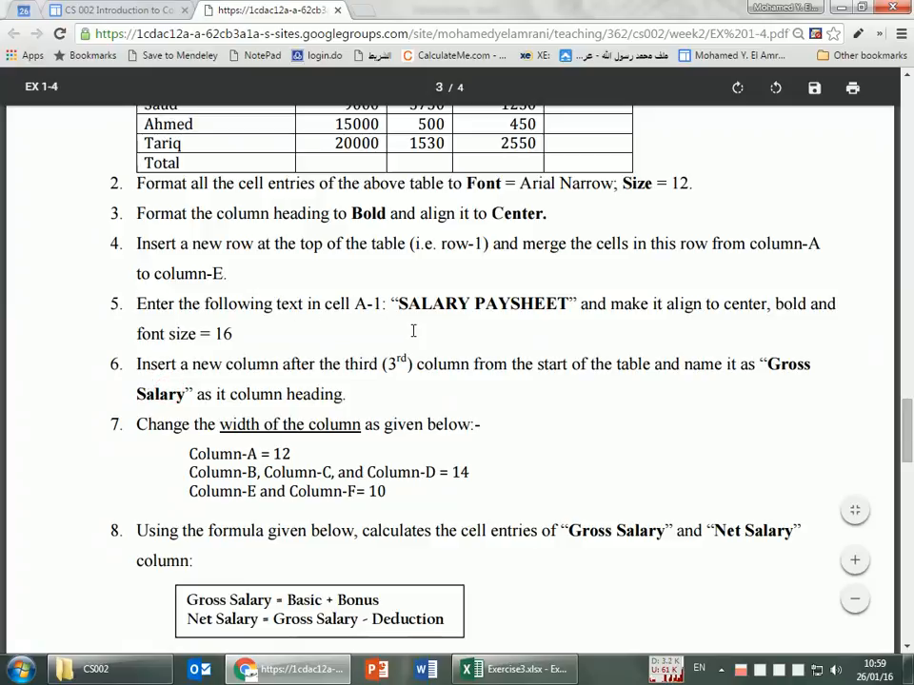
{"action": "key", "text": "alt+Tab"}
{"action": "left_click", "coordinate": [77, 184]}
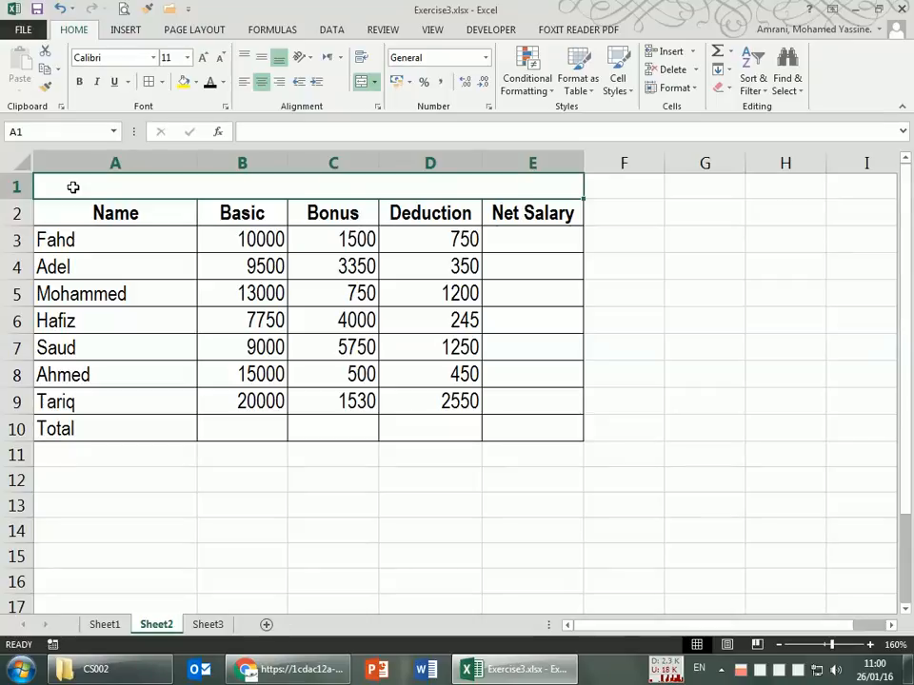
{"action": "double_click", "coordinate": [74, 187]}
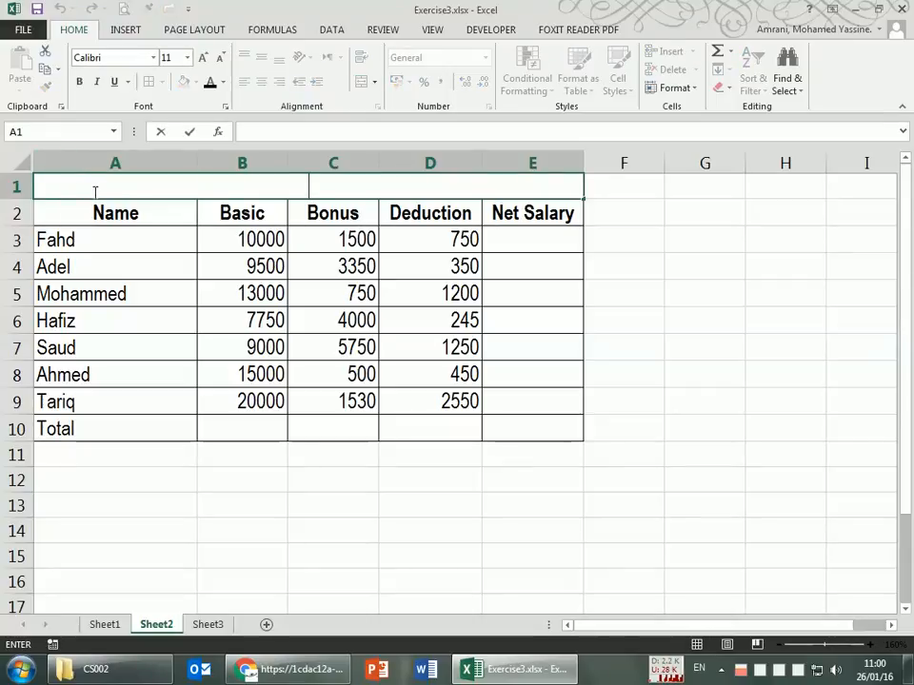
{"action": "left_click", "coordinate": [95, 186]}
{"action": "left_click", "coordinate": [612, 189]}
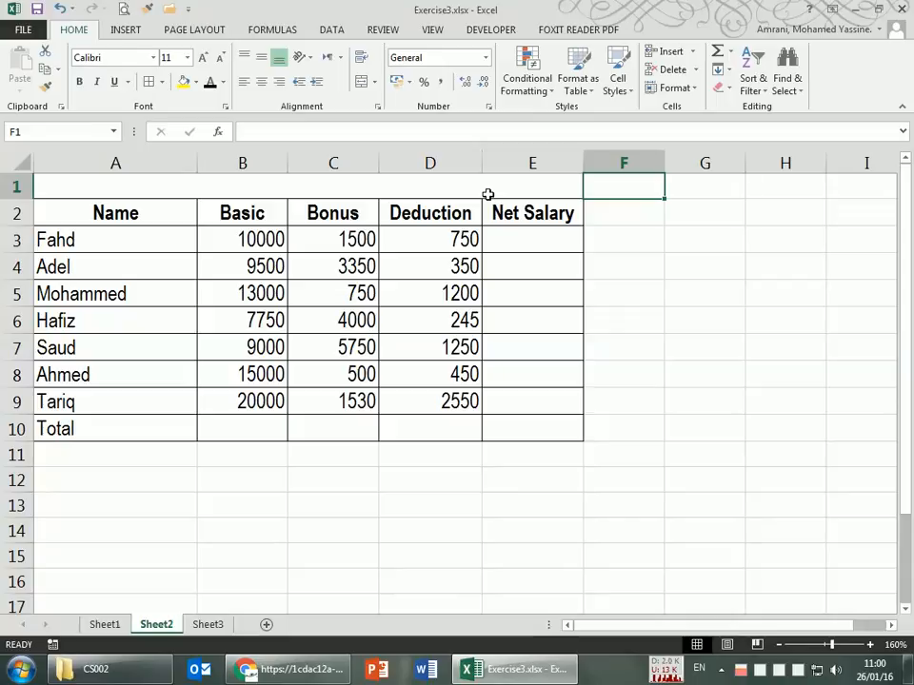
Step: Enter the title "SALARY PAYSHEET" in the merged cell A1, as worded in task 5 of the exercise sheet
{"action": "left_click", "coordinate": [400, 188]}
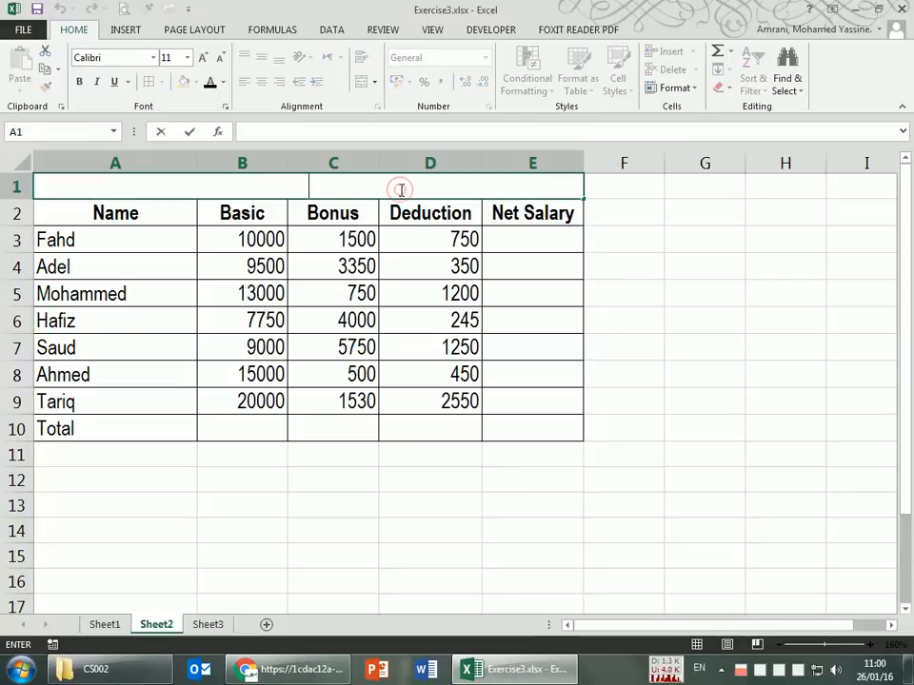
{"action": "key", "text": "alt+Tab"}
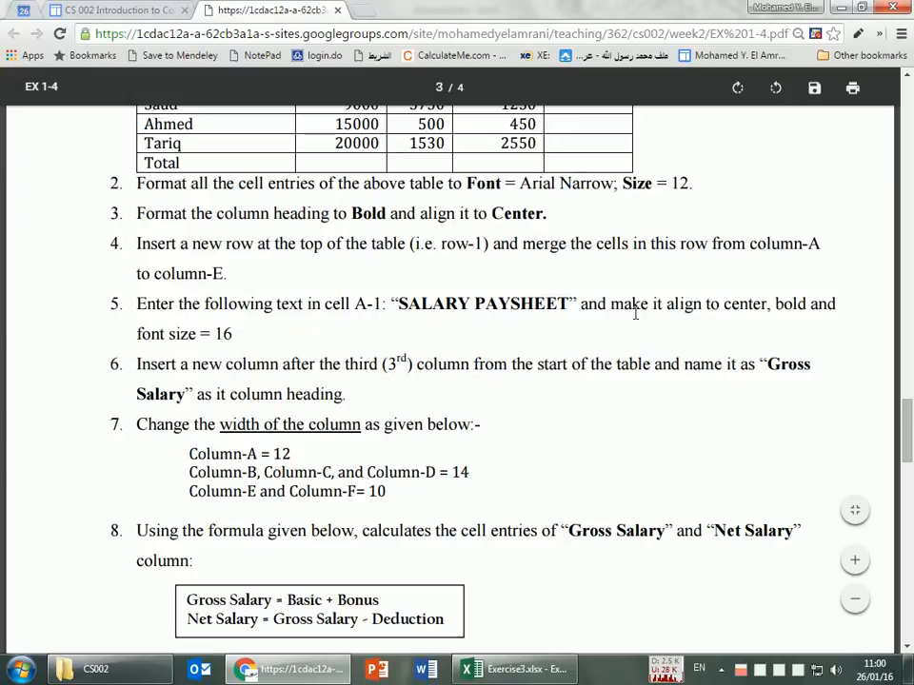
{"action": "key", "text": "alt+Tab"}
{"action": "type", "text": "SALAR"}
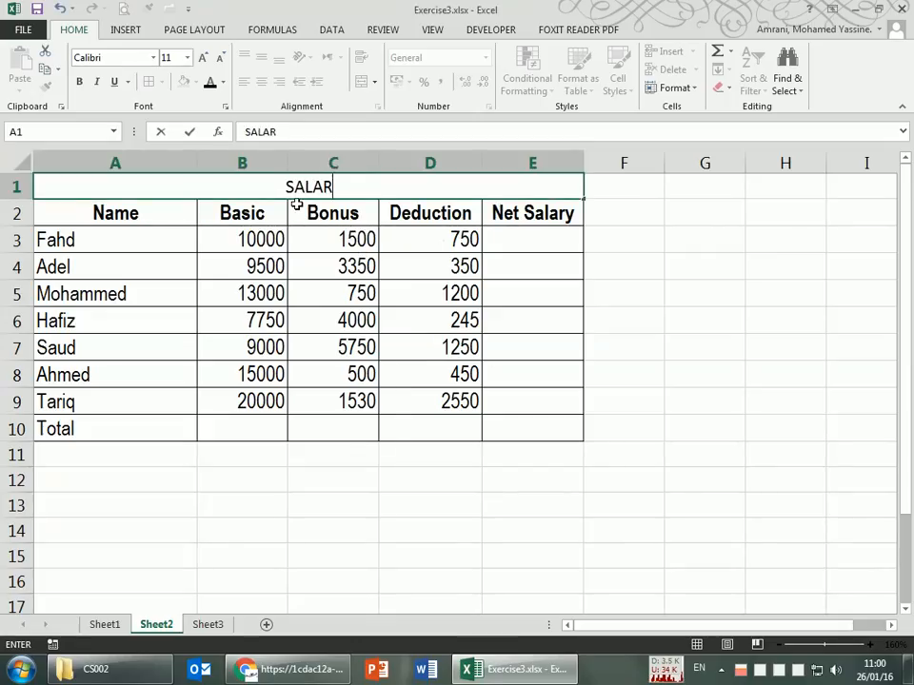
{"action": "type", "text": "Y PAYSHEET"}
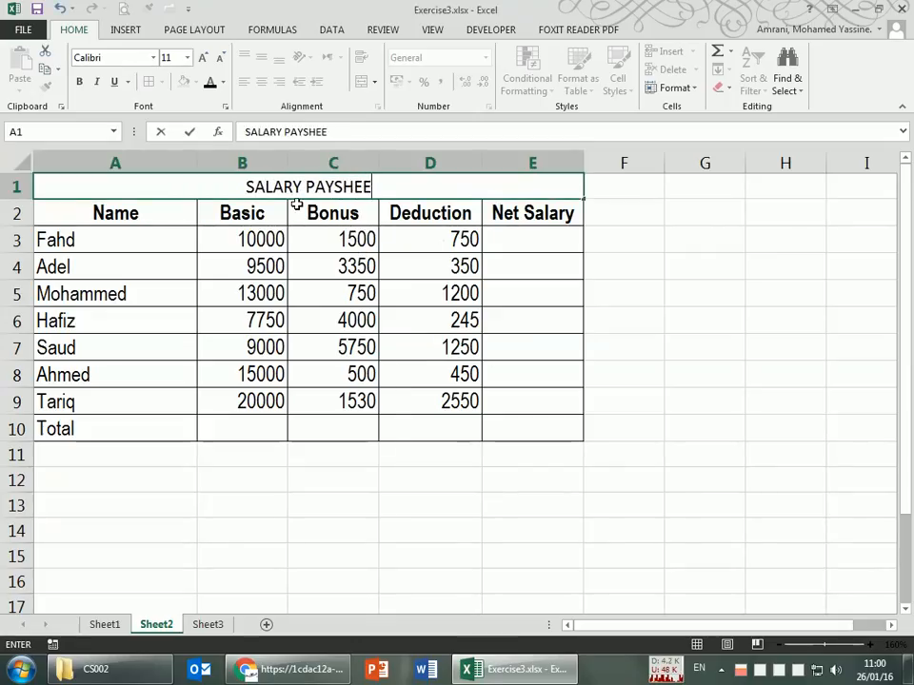
{"action": "key", "text": "Return"}
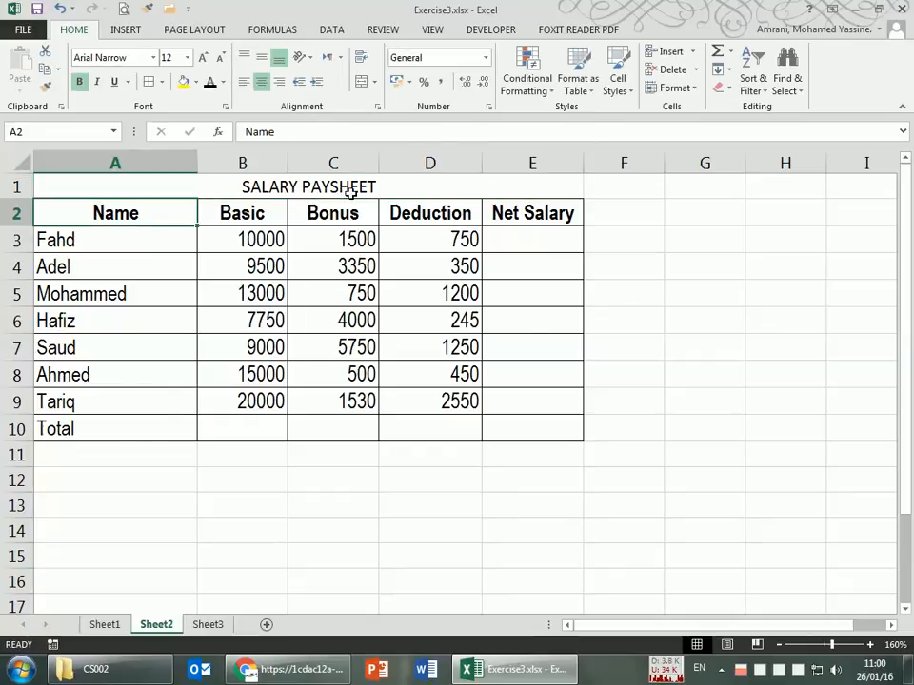
Step: Make the title in the merged cell A1 bold with font size 16, following task 5 of the exercise sheet in Chrome
{"action": "key", "text": "alt+Tab"}
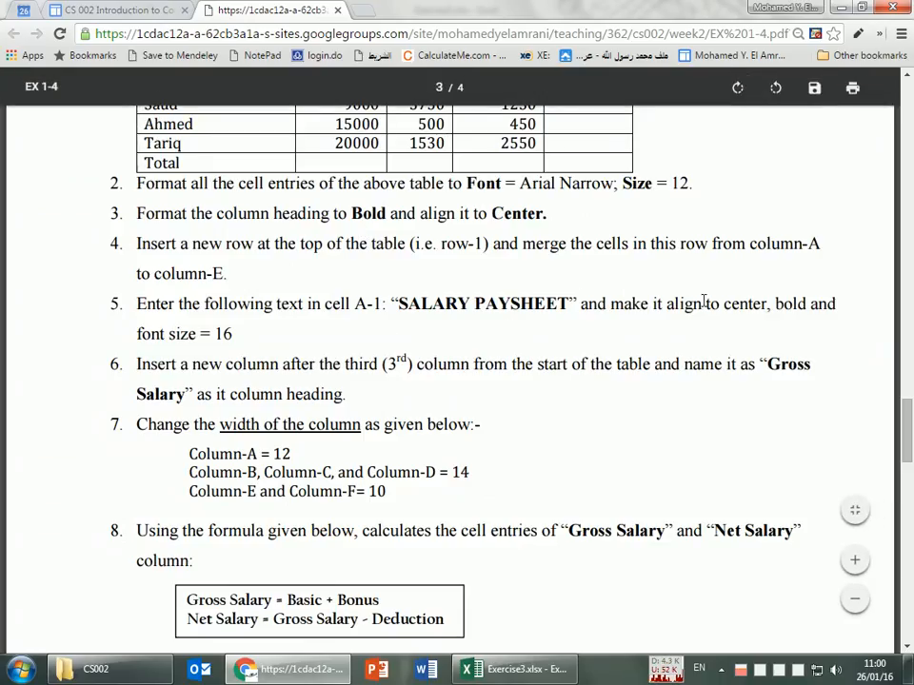
{"action": "key", "text": "alt+Tab"}
{"action": "left_click", "coordinate": [380, 189]}
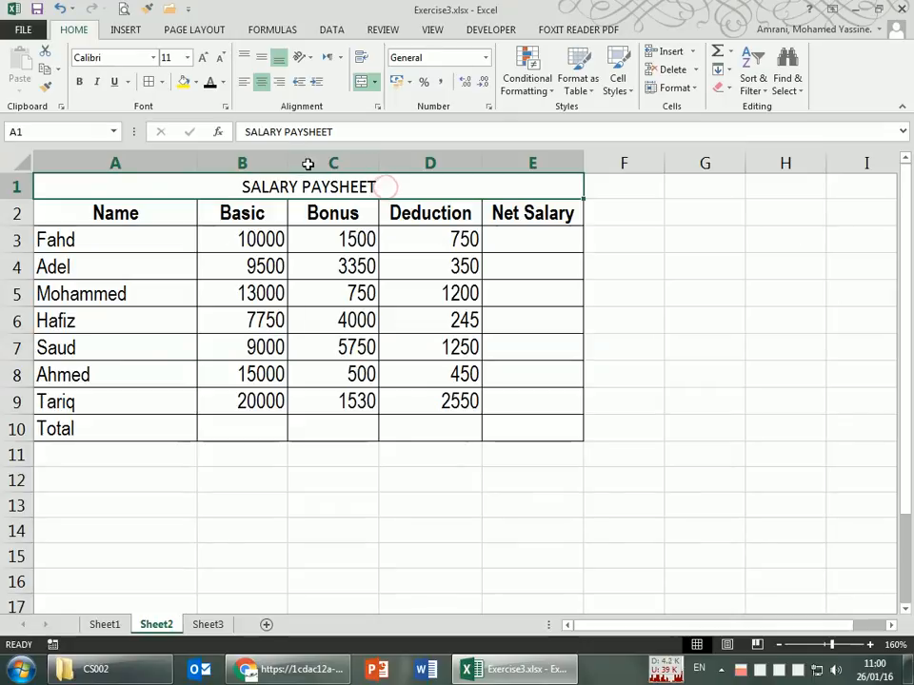
{"action": "key", "text": "alt+Tab"}
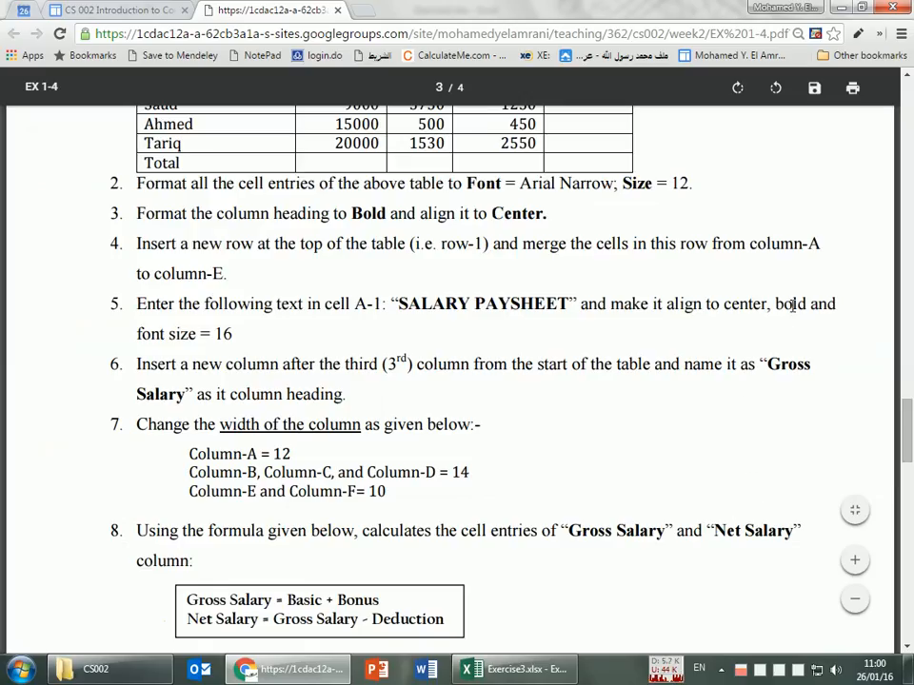
{"action": "key", "text": "alt+Tab"}
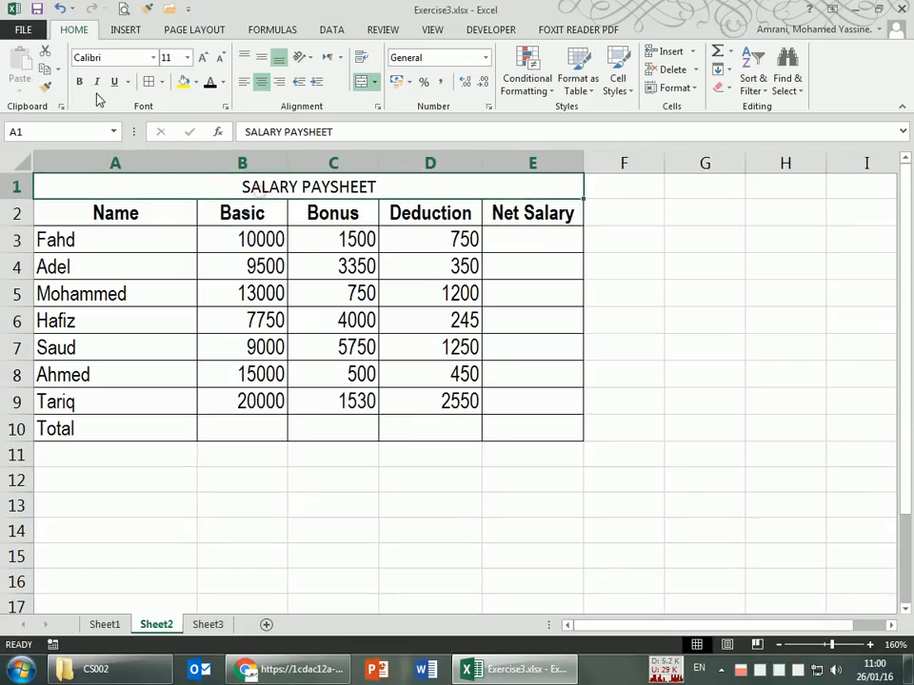
{"action": "key", "text": "alt+Tab"}
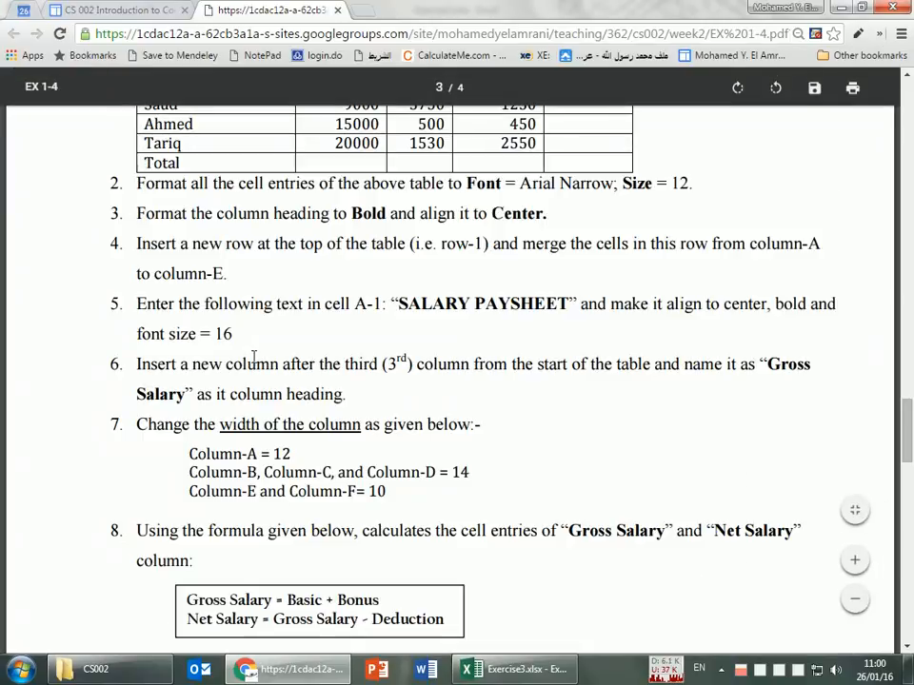
{"action": "key", "text": "alt+Tab"}
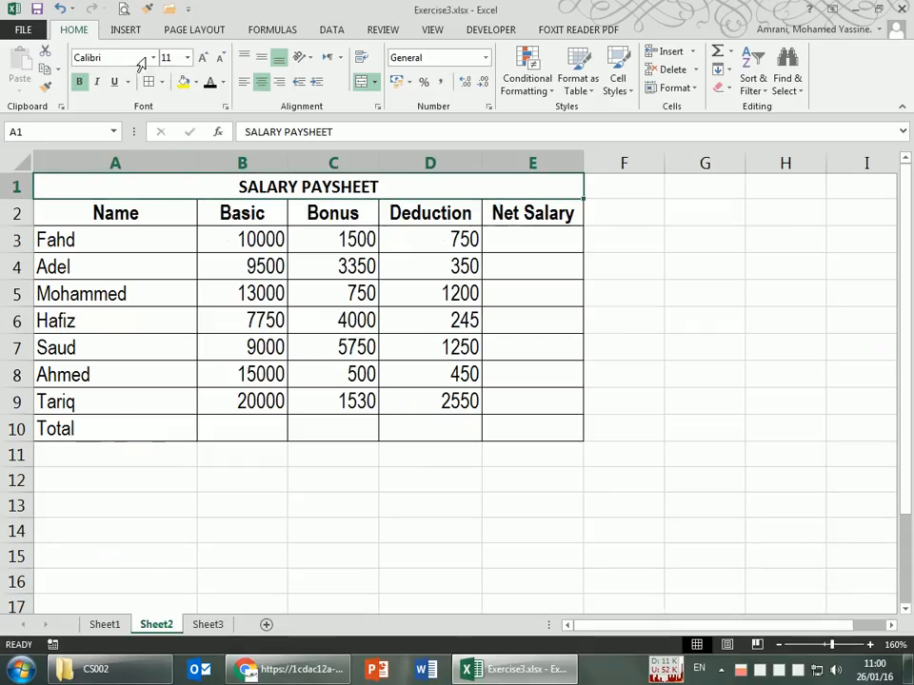
{"action": "left_click", "coordinate": [188, 57]}
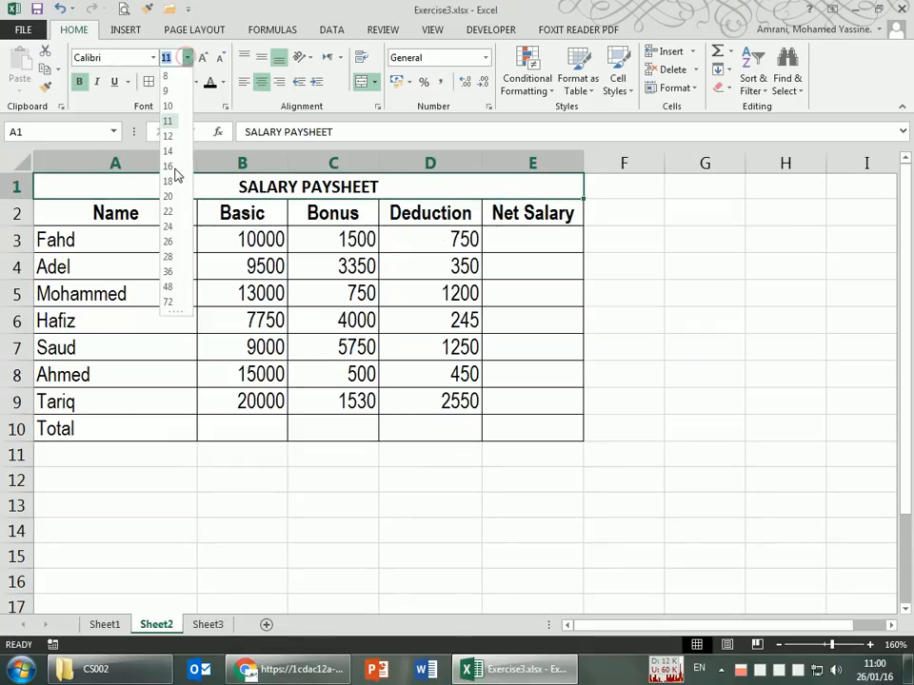
{"action": "left_click", "coordinate": [755, 548]}
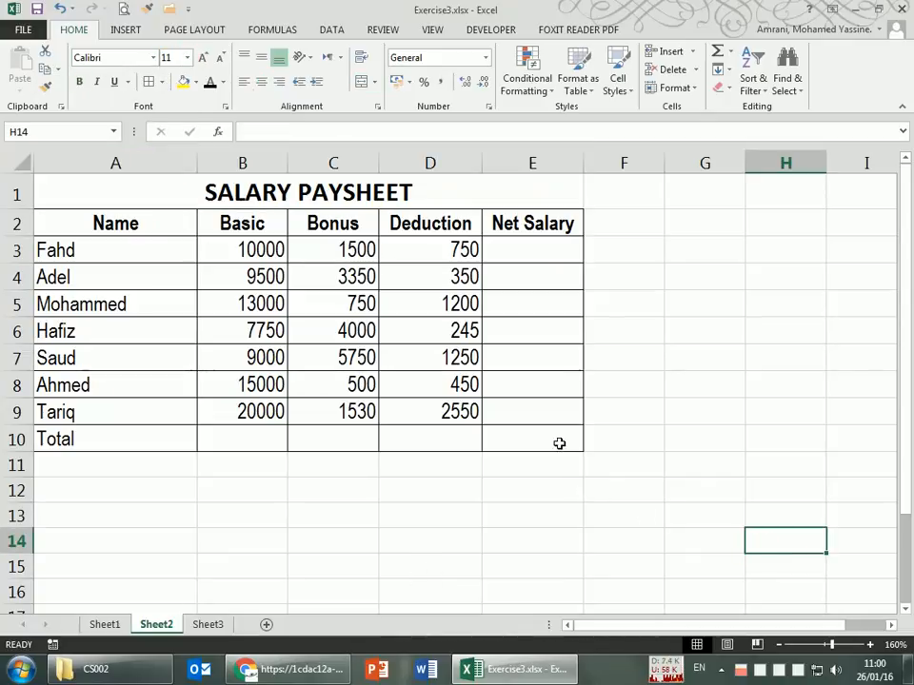
{"action": "key", "text": "Right"}
{"action": "key", "text": "alt"}
{"action": "key", "text": "Escape"}
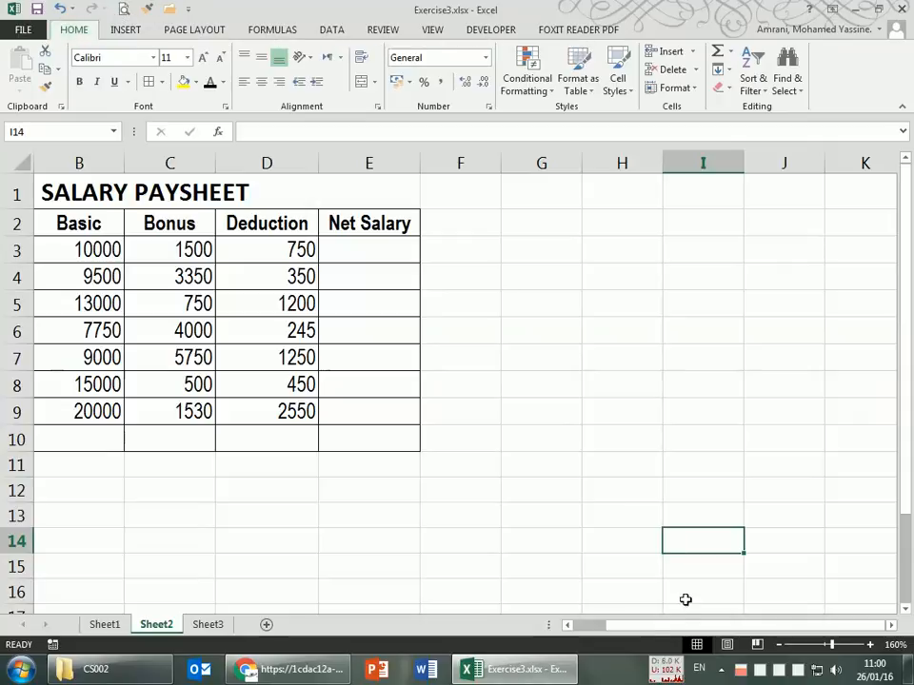
{"action": "left_click_drag", "start_coordinate": [632, 628], "coordinate": [598, 628]}
{"action": "left_click", "coordinate": [353, 484]}
Step: Read task 6 of the exercise sheet in Chrome and count the table's columns from column A in Excel to find the third
{"action": "key", "text": "alt+Tab"}
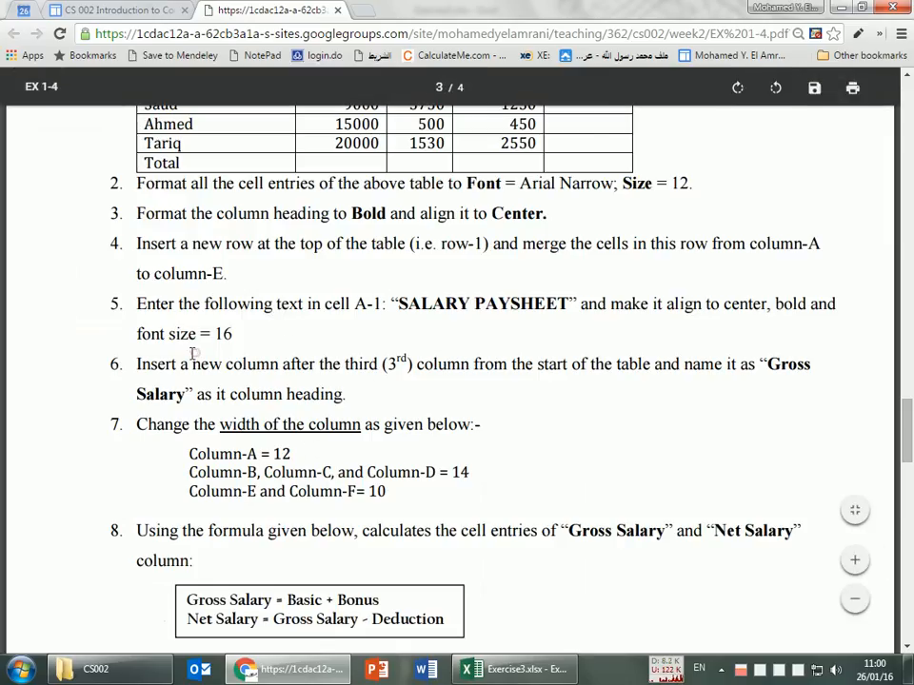
{"action": "scroll", "coordinate": [192, 354], "scroll_direction": "down", "scroll_amount": 3}
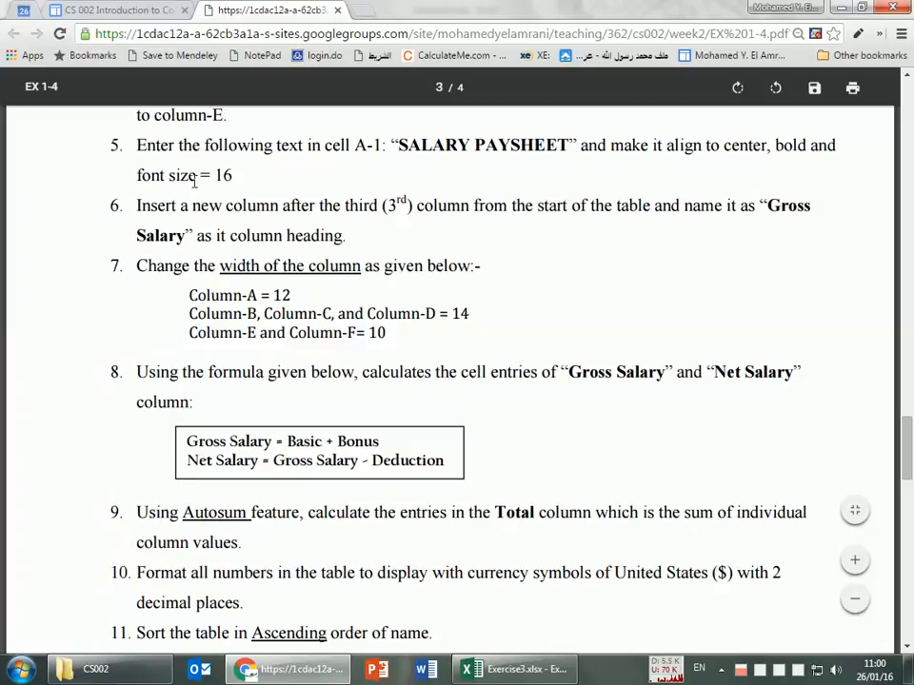
{"action": "left_click_drag", "start_coordinate": [138, 206], "coordinate": [279, 208]}
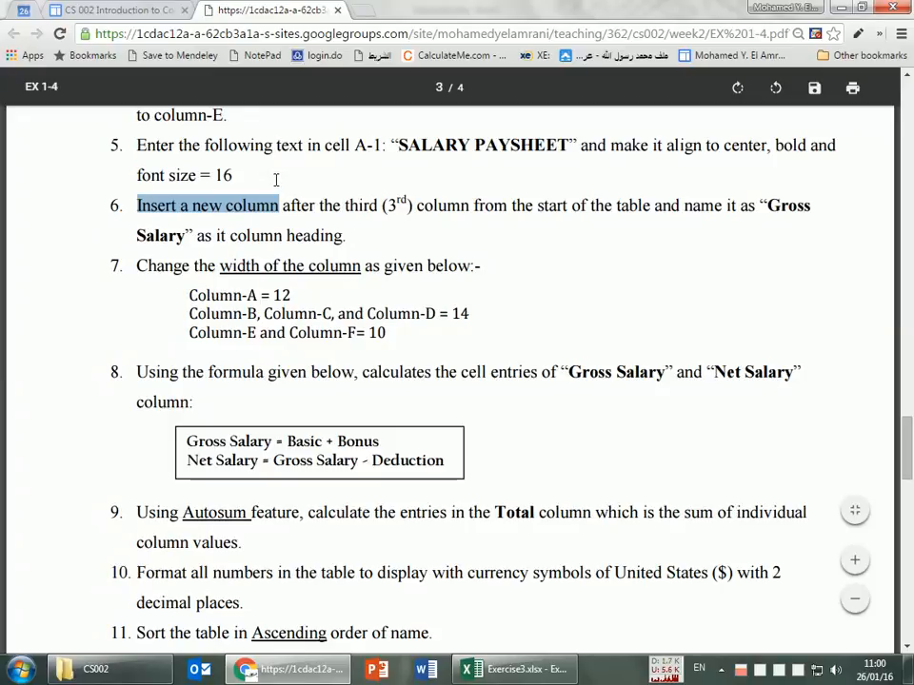
{"action": "key", "text": "alt+Tab"}
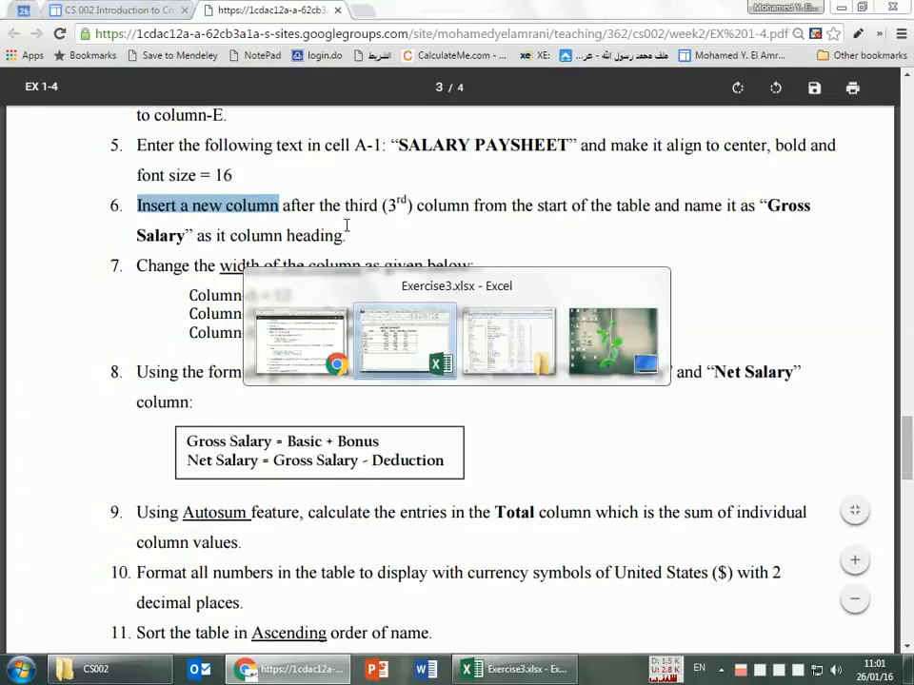
{"action": "right_click", "coordinate": [333, 163]}
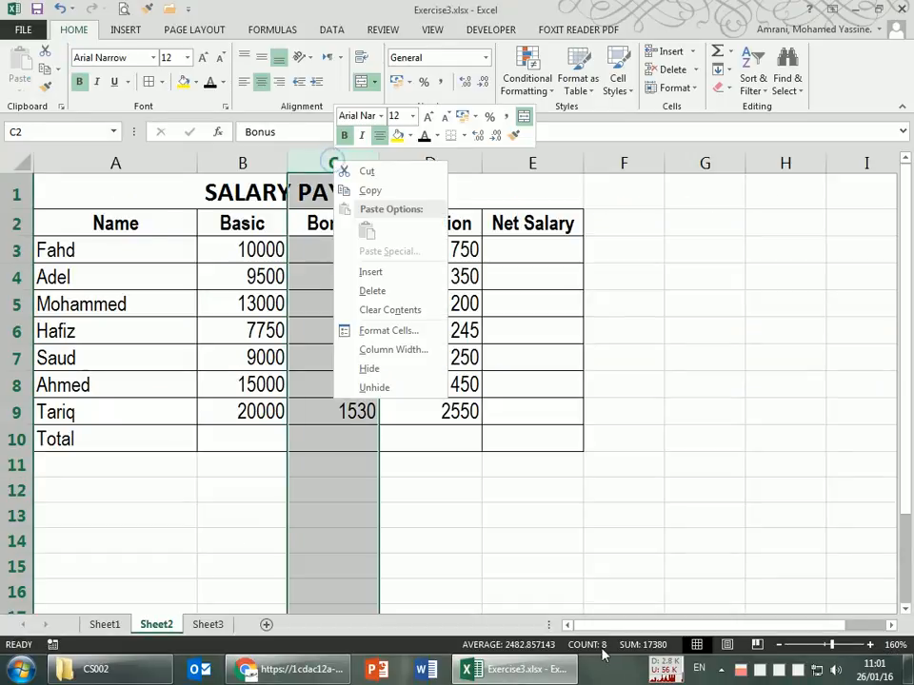
{"action": "key", "text": "Escape"}
{"action": "key", "text": "alt+Tab"}
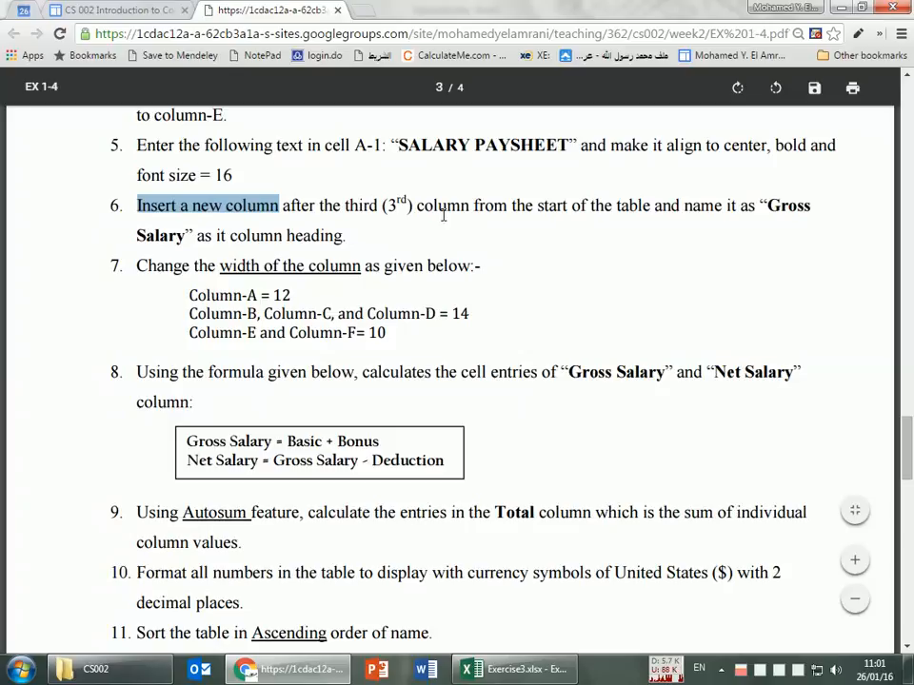
{"action": "key", "text": "alt+Tab"}
{"action": "left_click", "coordinate": [115, 167]}
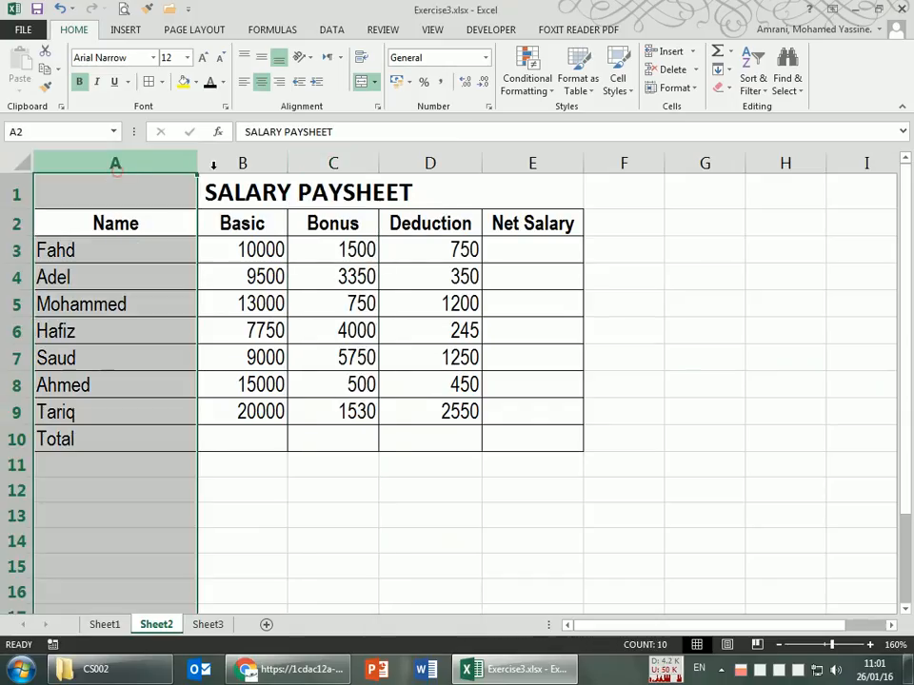
{"action": "left_click", "coordinate": [213, 165]}
Step: Insert a new column before the Bonus column and undo that insertion
{"action": "left_click", "coordinate": [333, 164]}
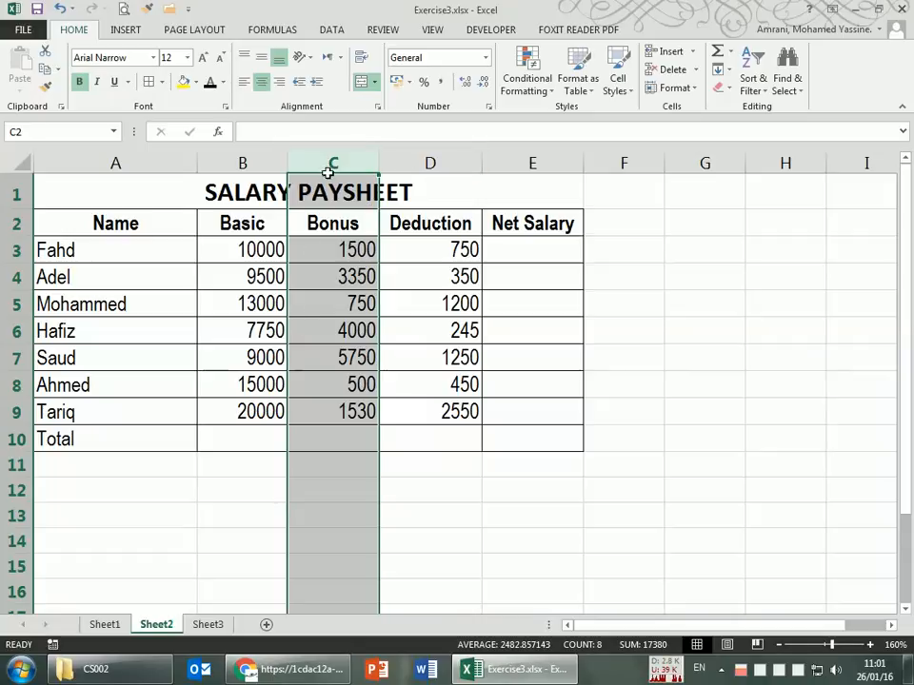
{"action": "right_click", "coordinate": [327, 172]}
{"action": "left_click", "coordinate": [367, 276]}
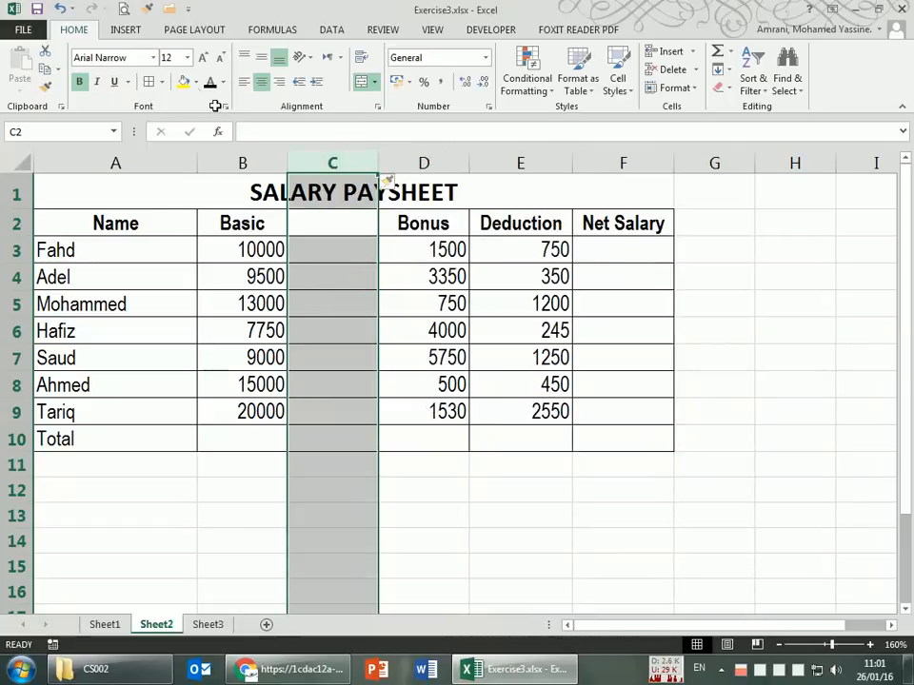
{"action": "left_click", "coordinate": [59, 10]}
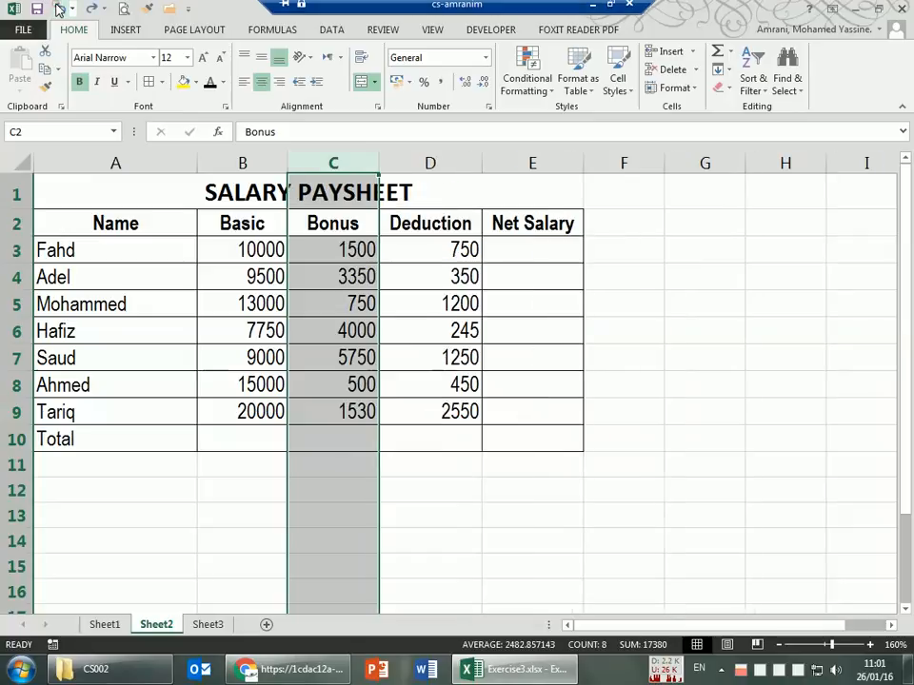
Step: Insert a new column before the Deduction column, check how far the merged title extends, and undo the insertion
{"action": "right_click", "coordinate": [406, 161]}
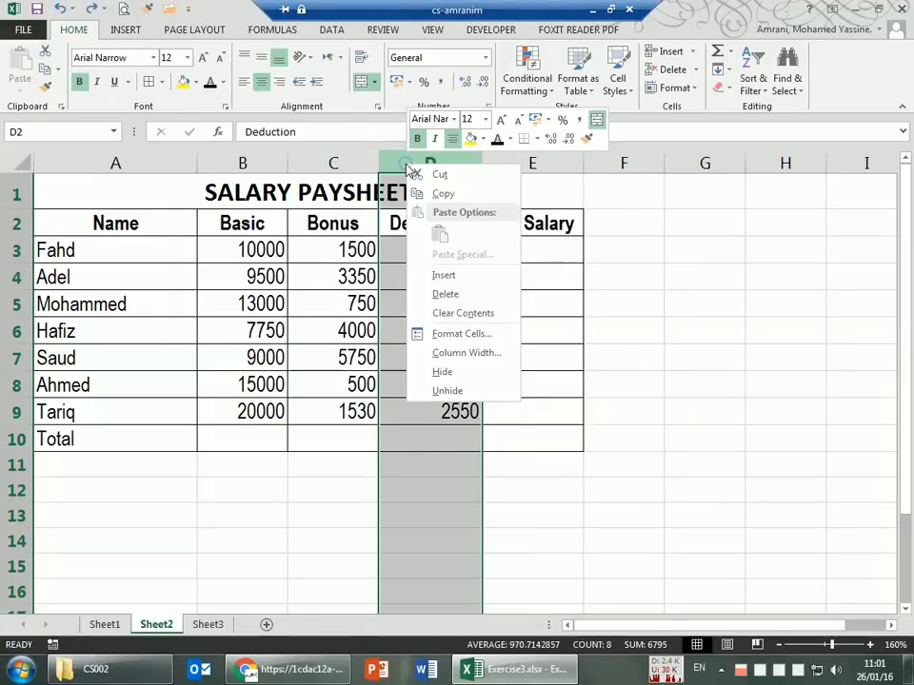
{"action": "left_click", "coordinate": [455, 275]}
{"action": "left_click", "coordinate": [636, 522]}
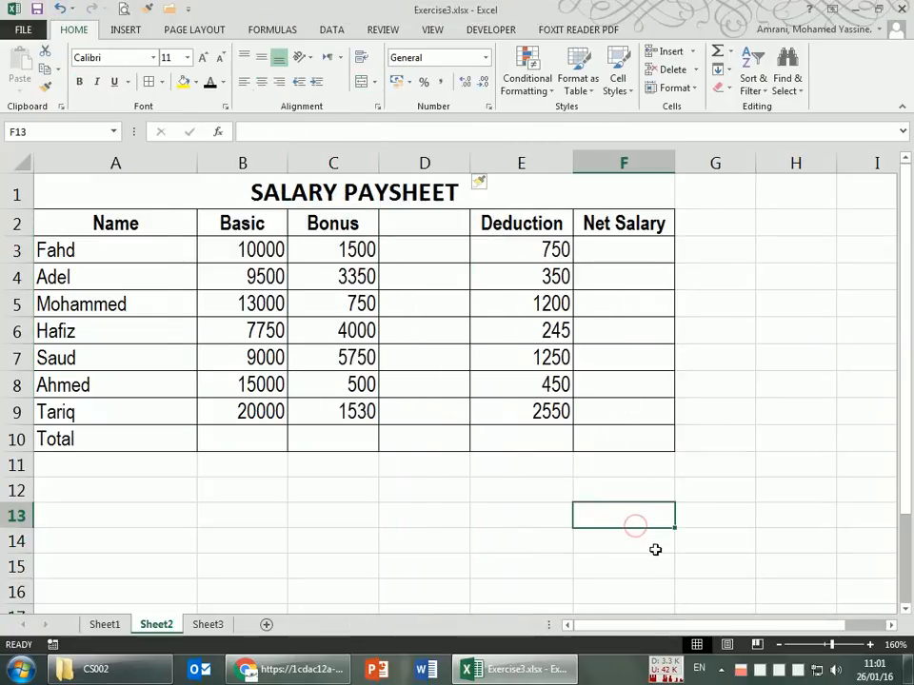
{"action": "left_click", "coordinate": [398, 191]}
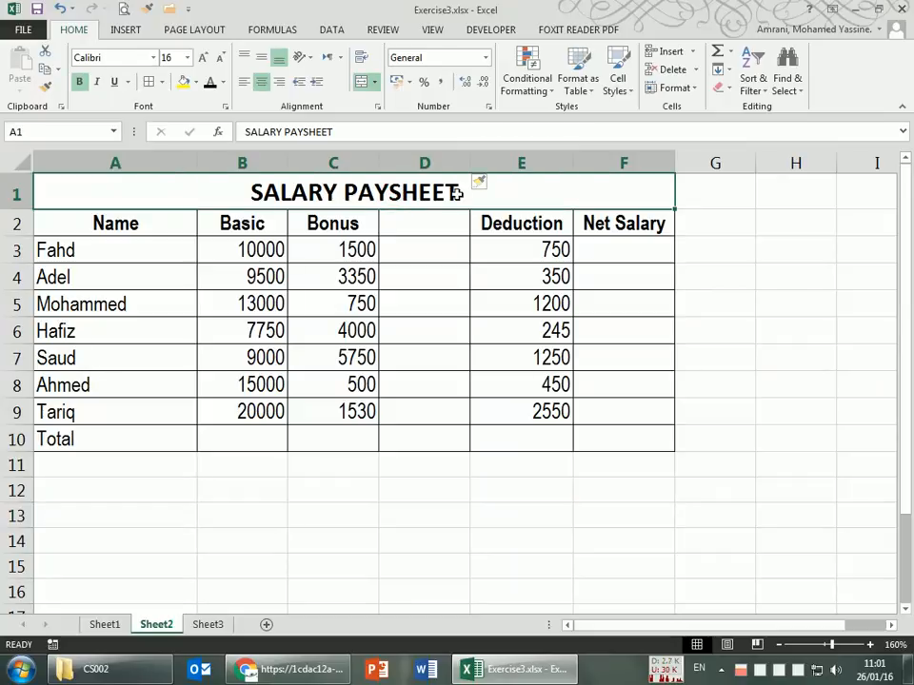
{"action": "key", "text": "ctrl+z"}
{"action": "left_click", "coordinate": [642, 450]}
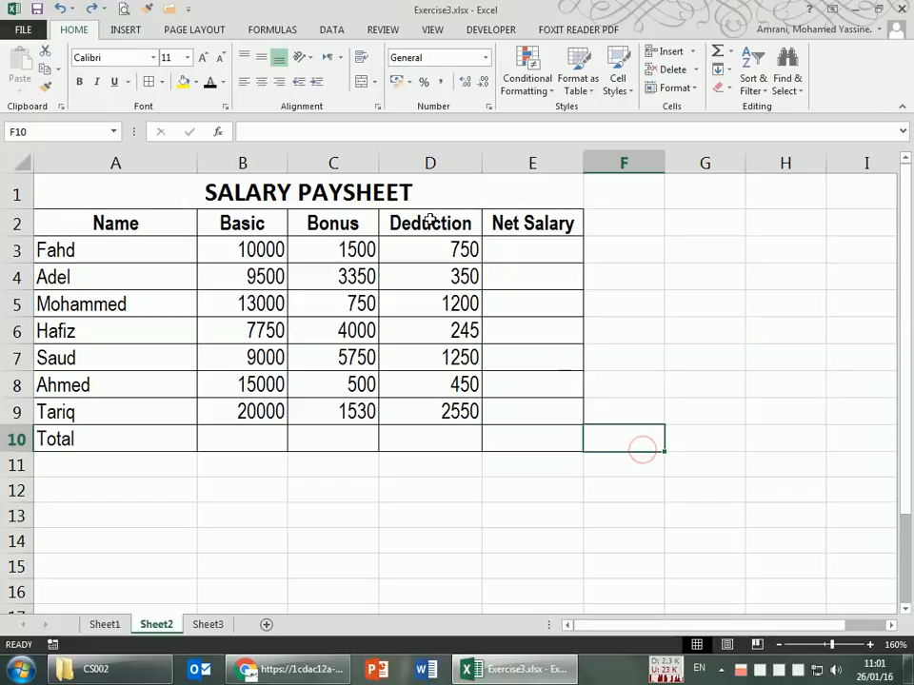
Step: Move the Deduction and Net Salary block D2:E10 one column to the right, leaving D2:D10 empty
{"action": "left_click_drag", "start_coordinate": [443, 218], "coordinate": [520, 439]}
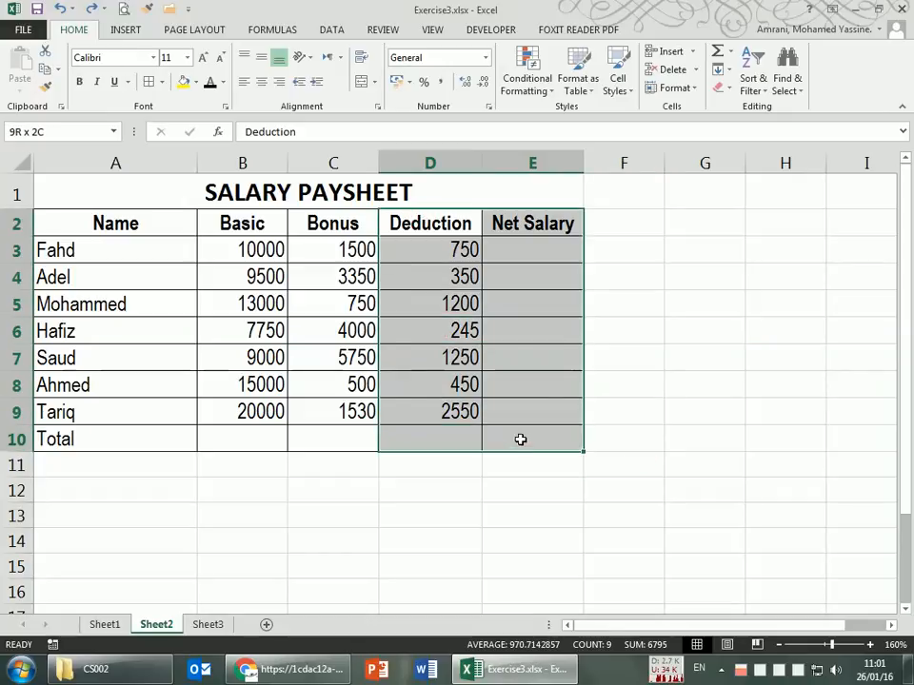
{"action": "left_click_drag", "start_coordinate": [583, 303], "coordinate": [657, 302]}
{"action": "left_click", "coordinate": [598, 540]}
{"action": "left_click_drag", "start_coordinate": [434, 217], "coordinate": [435, 252]}
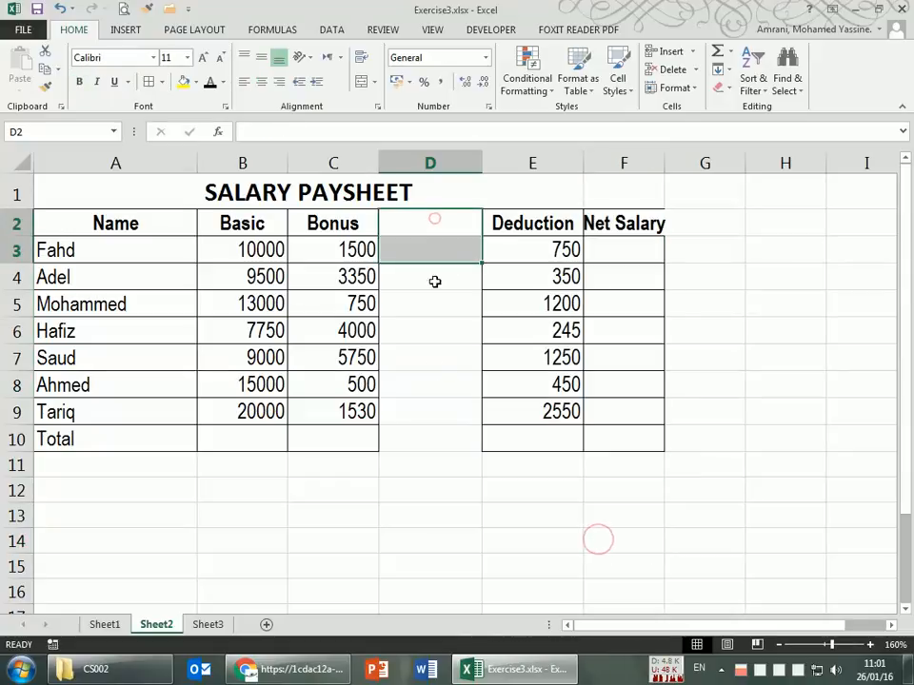
Step: Unmerge the title cell and merge and center the title across A1:F1
{"action": "left_click", "coordinate": [430, 182]}
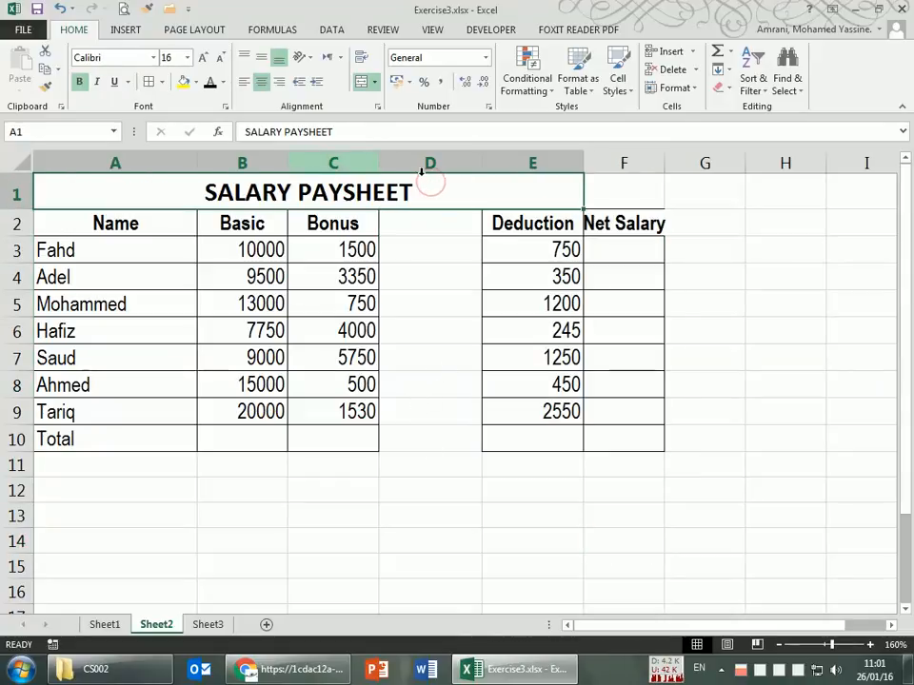
{"action": "left_click", "coordinate": [362, 82]}
{"action": "left_click", "coordinate": [406, 256]}
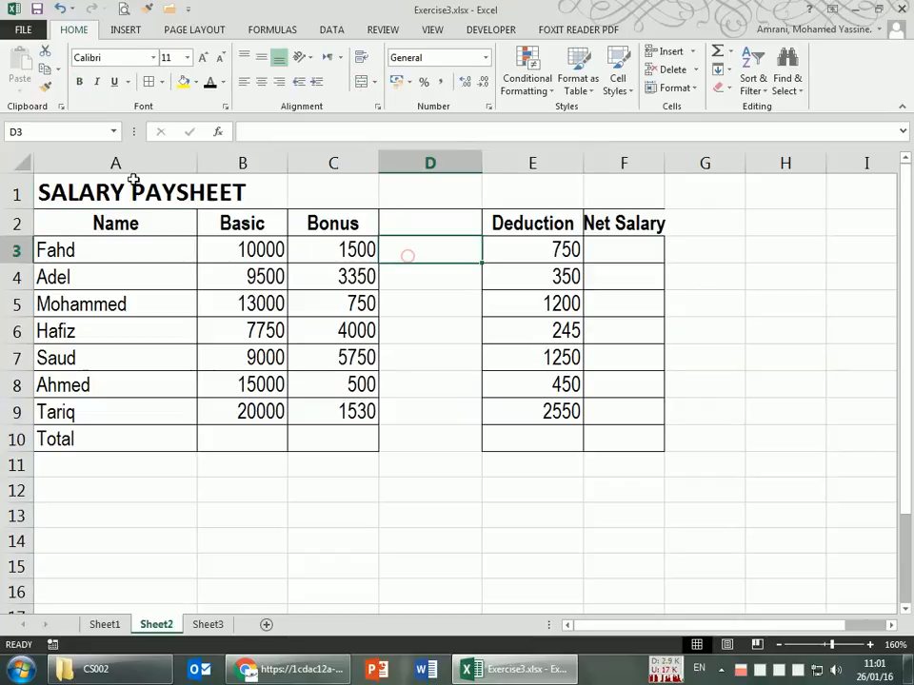
{"action": "left_click_drag", "start_coordinate": [134, 185], "coordinate": [605, 191]}
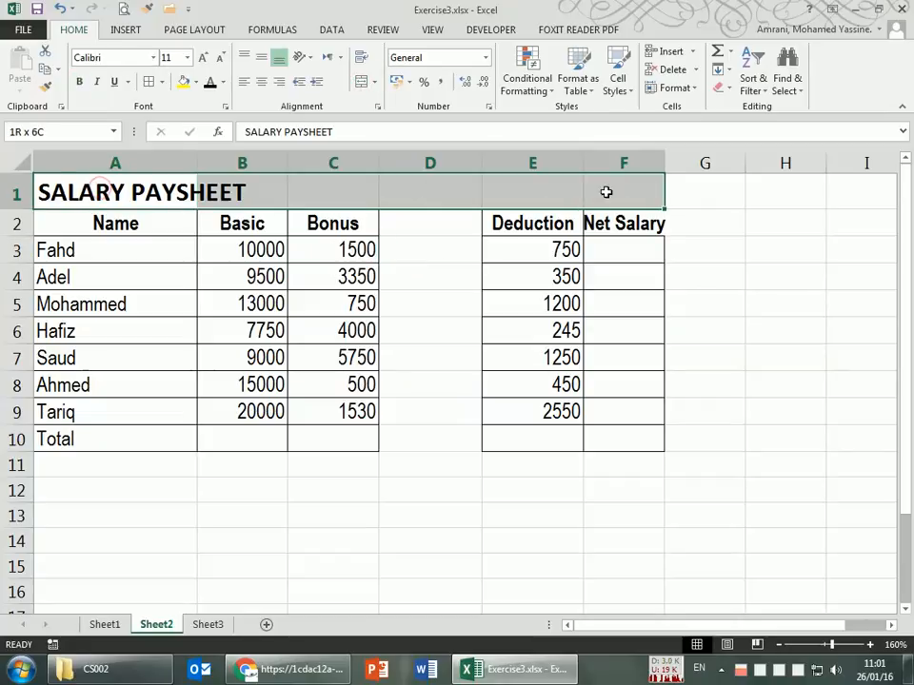
{"action": "left_click", "coordinate": [362, 82]}
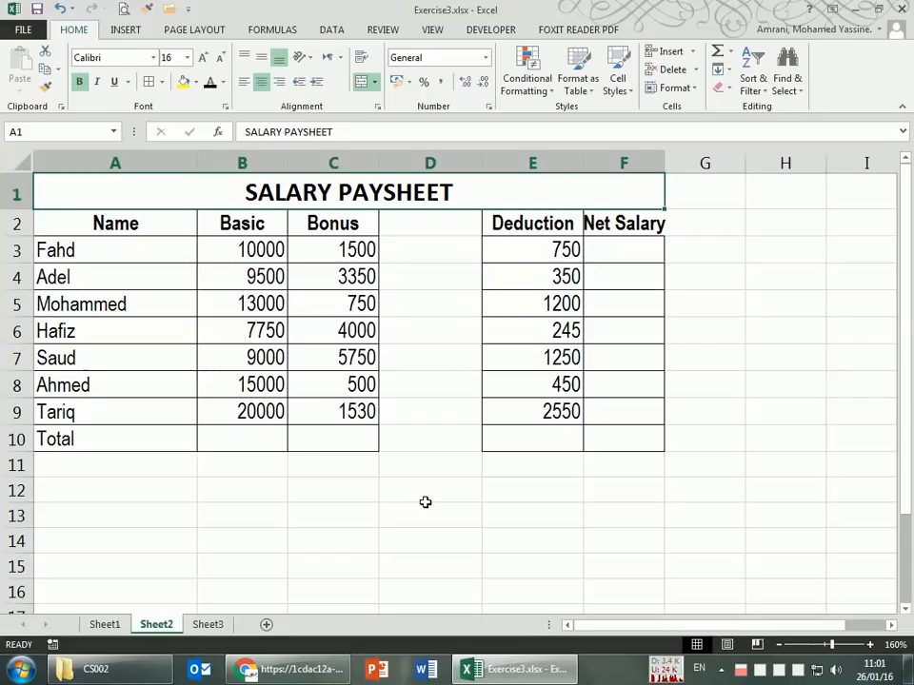
Step: Undo the title's re-merging and the block move, restoring the table layout with the title at size 16
{"action": "key", "text": "ctrl+z"}
{"action": "key", "text": "ctrl+z"}
{"action": "key", "text": "ctrl+z"}
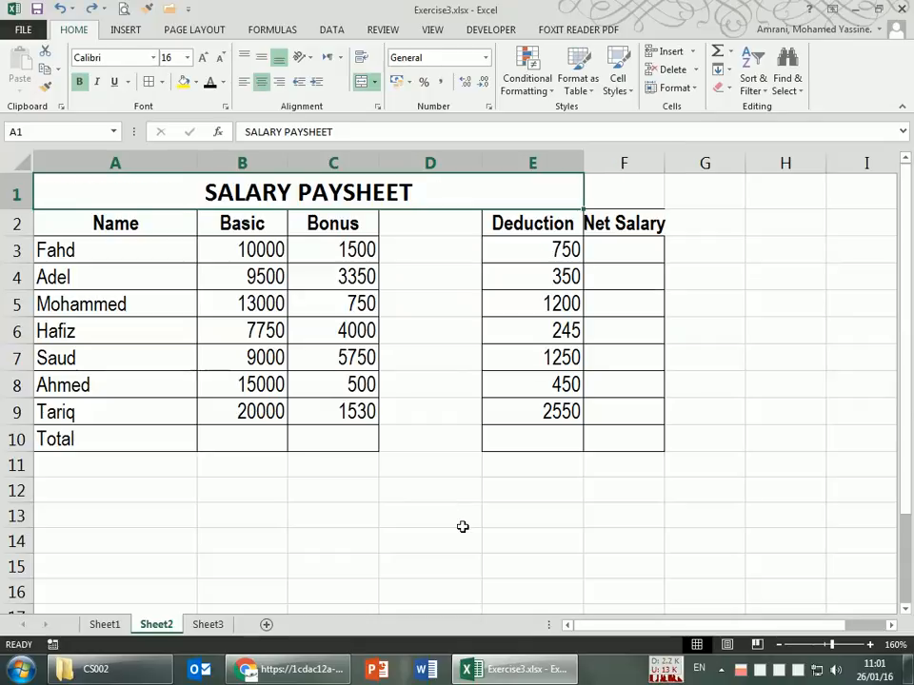
{"action": "key", "text": "ctrl+z"}
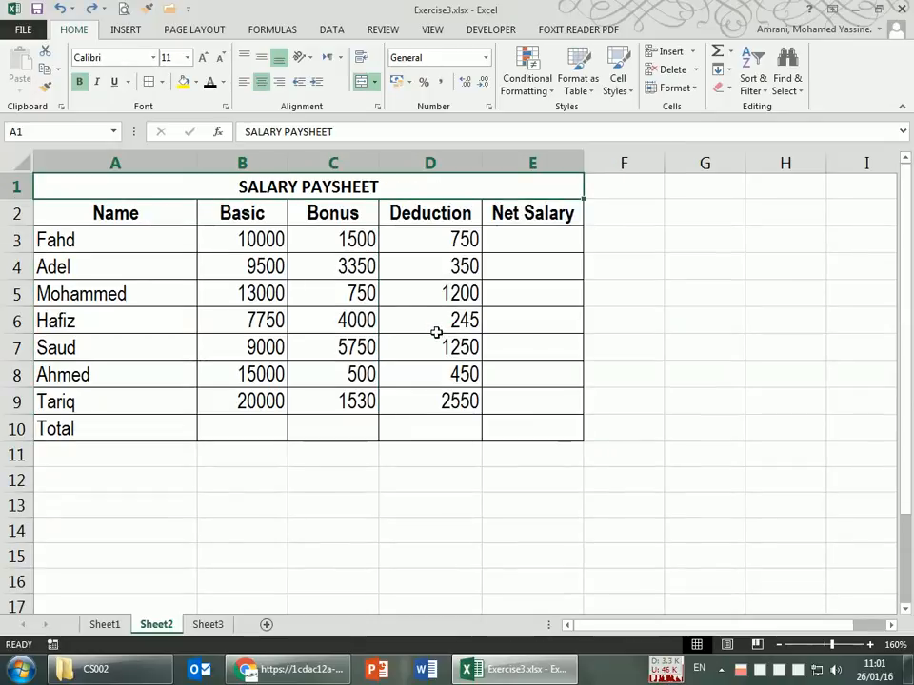
{"action": "key", "text": "ctrl+y"}
Step: Insert a new column between the Bonus and Deduction columns and select the merged title to check its extent
{"action": "right_click", "coordinate": [409, 162]}
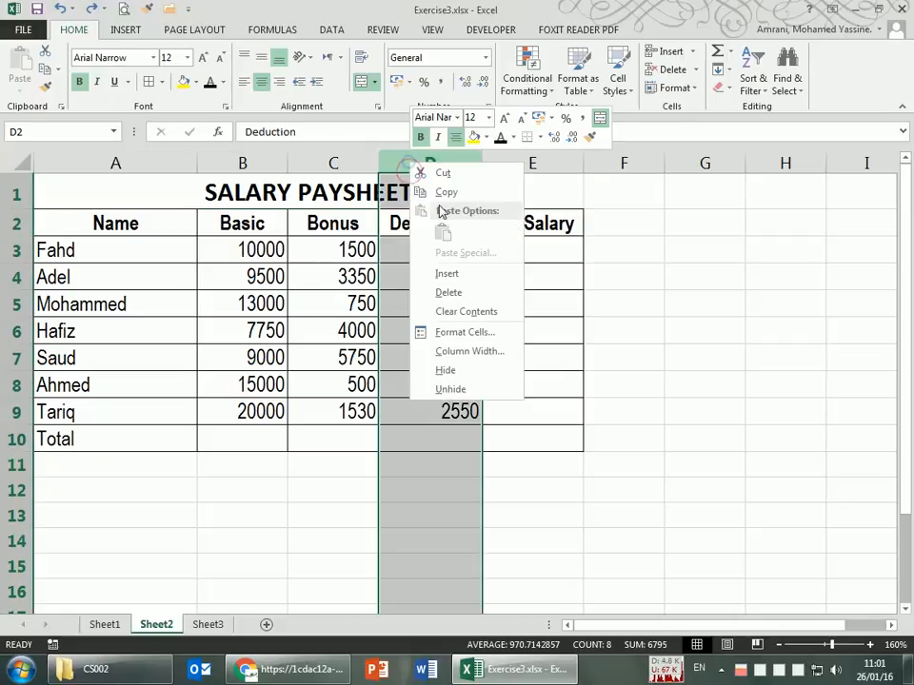
{"action": "left_click", "coordinate": [455, 276]}
{"action": "left_click", "coordinate": [473, 195]}
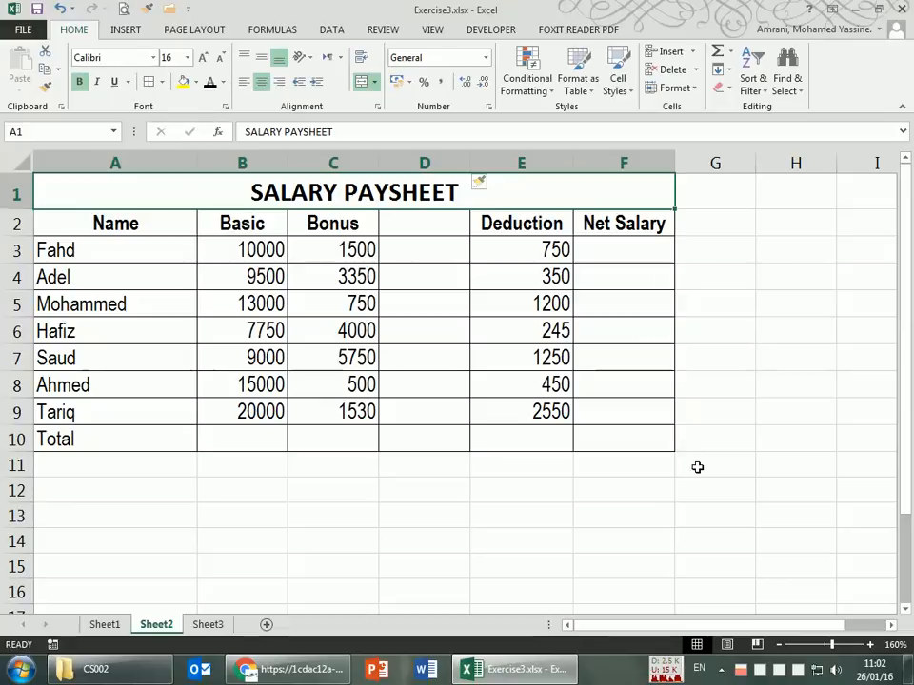
Step: Enter the heading "Gross Salary" in D2 for the new column, as the exercise sheet asks
{"action": "key", "text": "alt+Tab"}
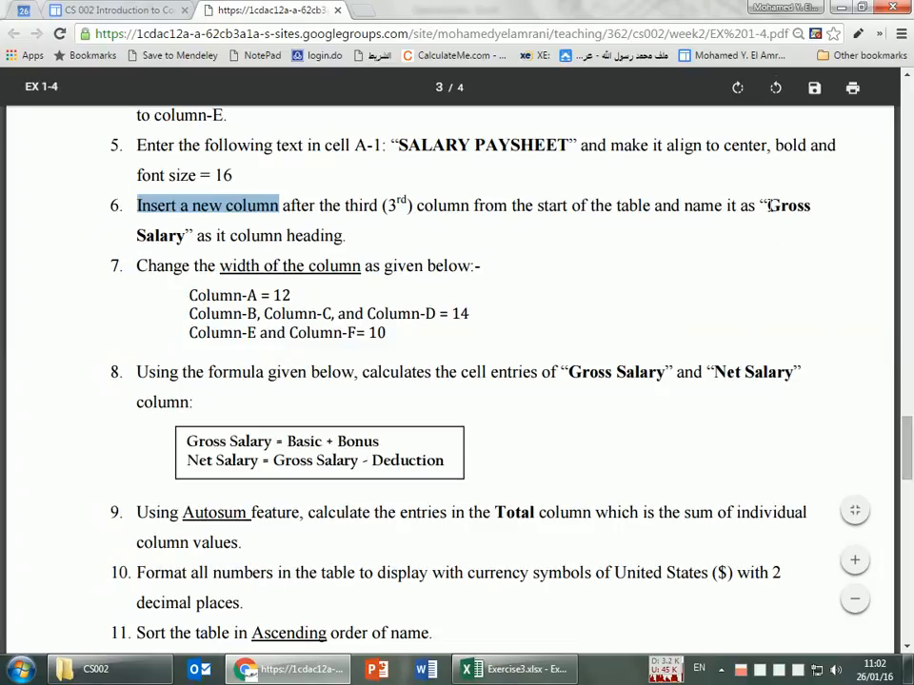
{"action": "key", "text": "alt+Tab"}
{"action": "left_click", "coordinate": [438, 229]}
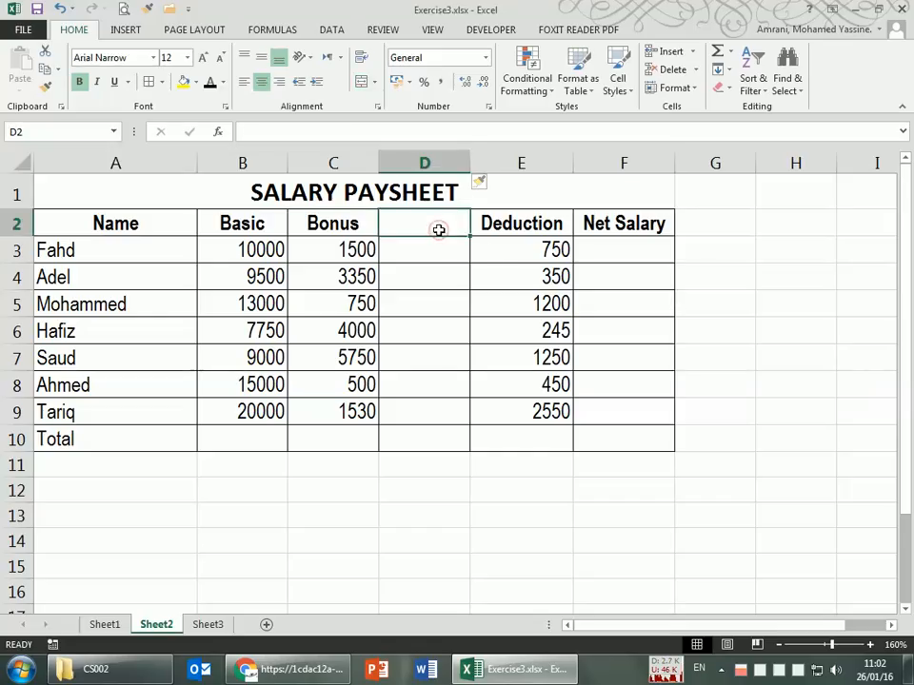
{"action": "type", "text": "Gross S"}
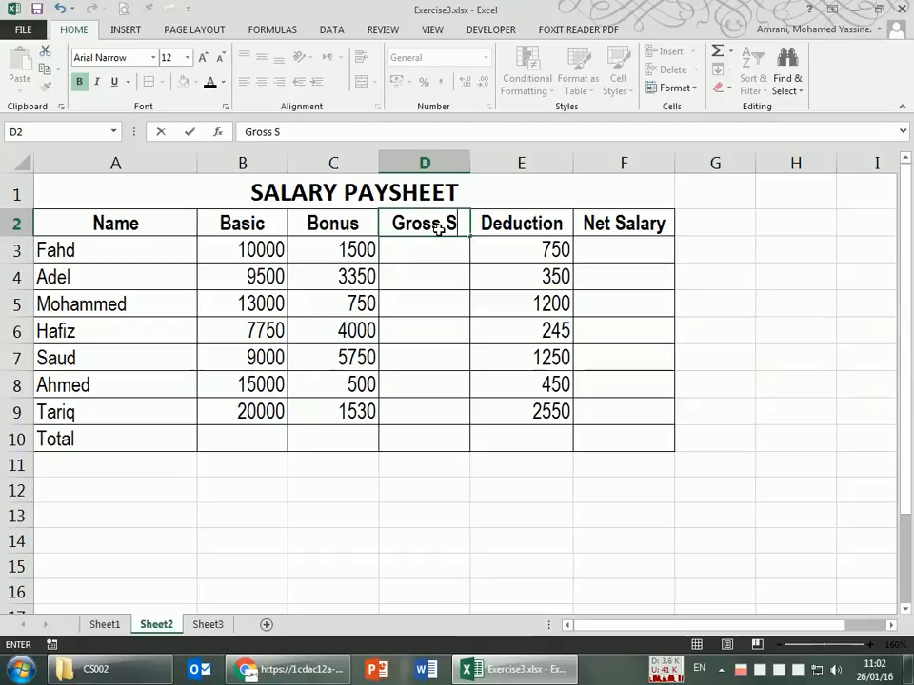
{"action": "type", "text": "alary"}
{"action": "key", "text": "Return"}
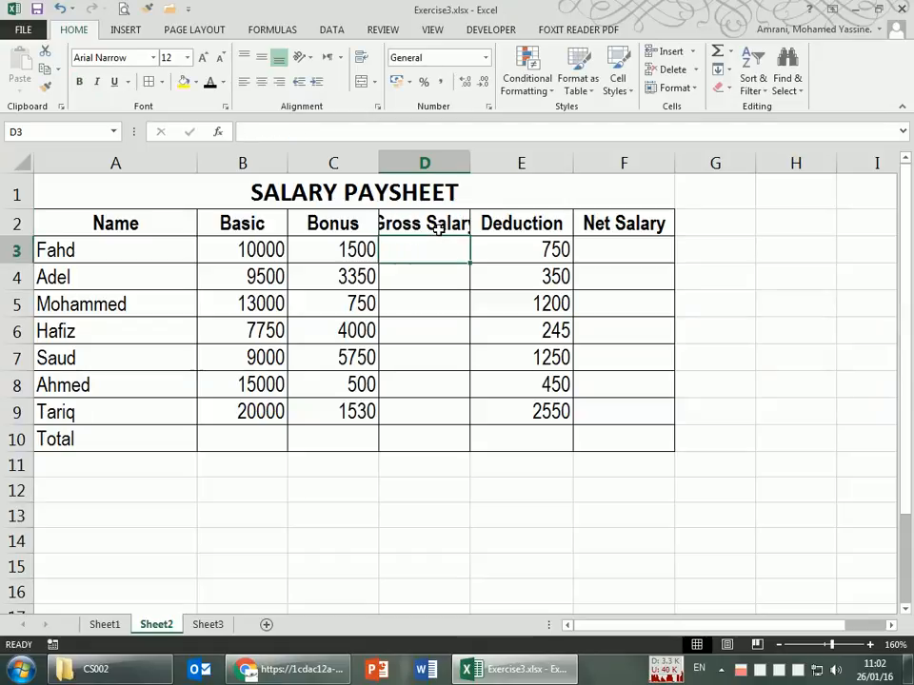
Step: Try several widths for the Gross Salary column and AutoFit it to its heading
{"action": "left_click_drag", "start_coordinate": [469, 156], "coordinate": [499, 158]}
{"action": "key", "text": "alt+Tab"}
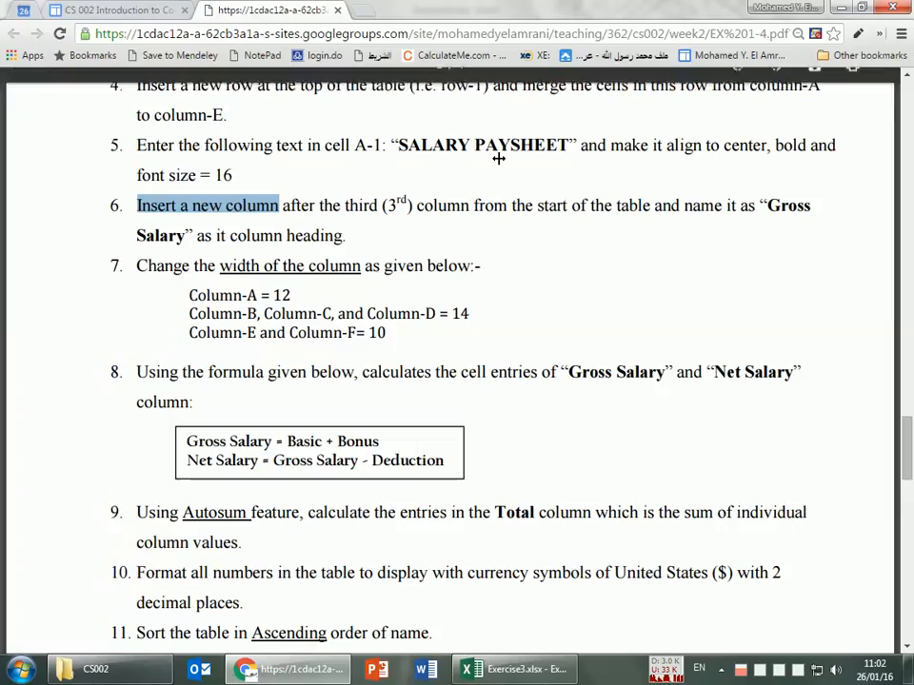
{"action": "key", "text": "alt+Tab"}
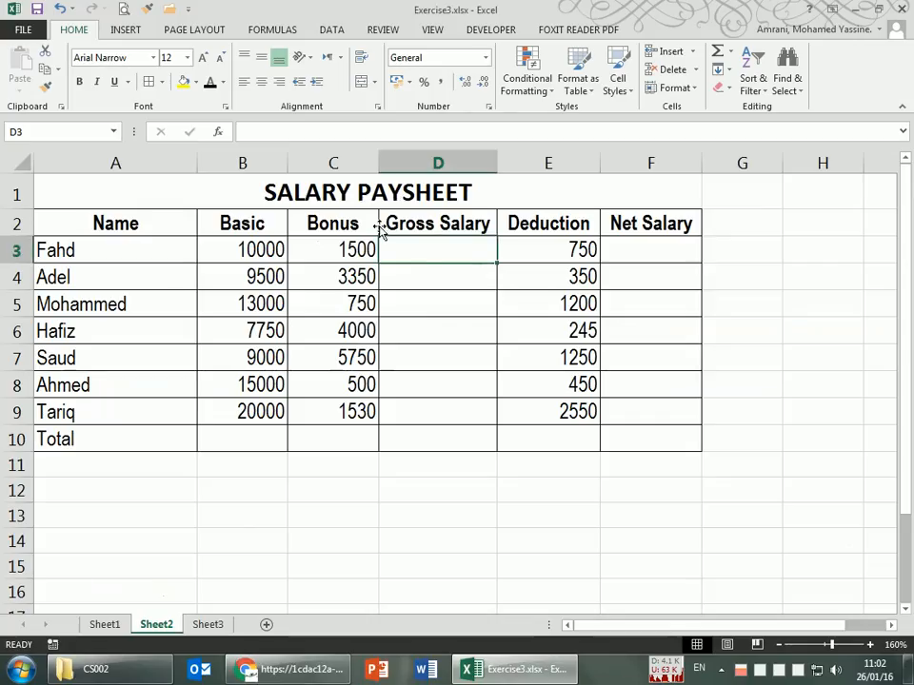
{"action": "mouse_move", "coordinate": [496, 155]}
{"action": "left_mouse_down"}
{"action": "mouse_move", "coordinate": [472, 158]}
{"action": "mouse_move", "coordinate": [481, 157]}
{"action": "left_mouse_up"}
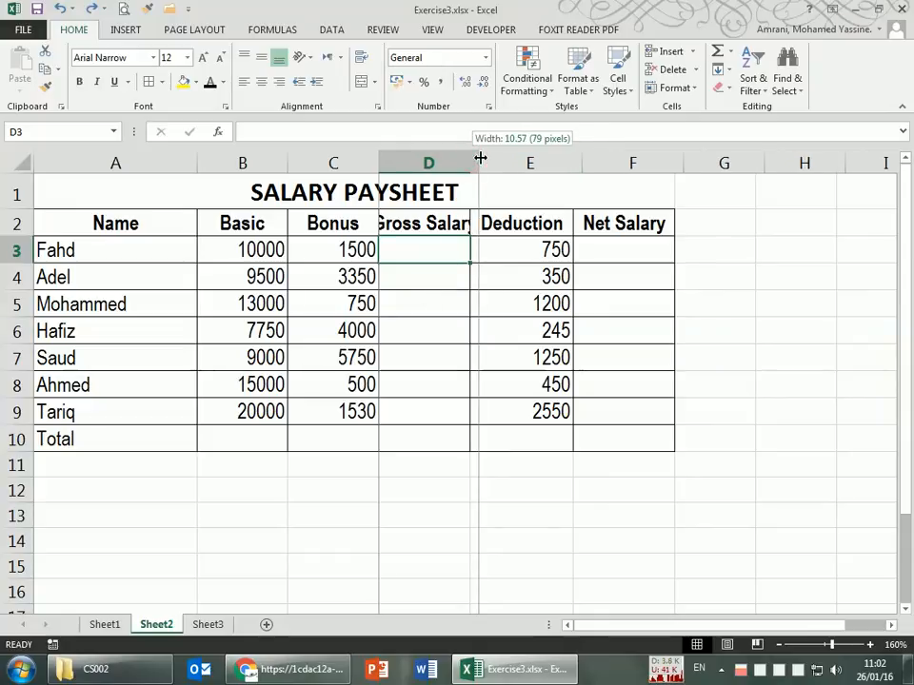
{"action": "mouse_move", "coordinate": [481, 157]}
{"action": "left_mouse_down"}
{"action": "mouse_move", "coordinate": [488, 157]}
{"action": "mouse_move", "coordinate": [471, 153]}
{"action": "mouse_move", "coordinate": [496, 153]}
{"action": "mouse_move", "coordinate": [465, 156]}
{"action": "left_mouse_up"}
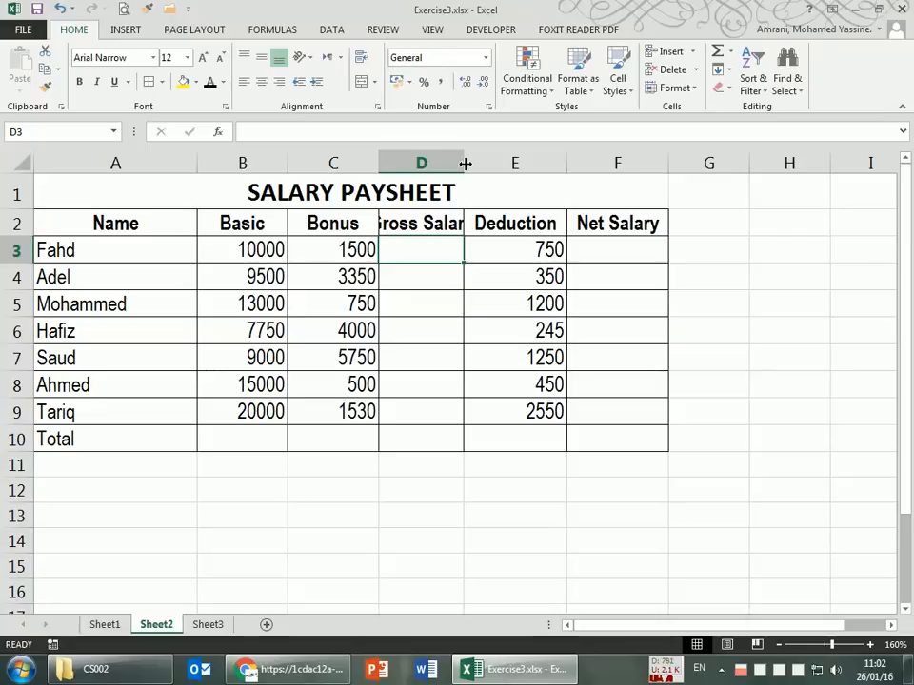
{"action": "double_click", "coordinate": [466, 164]}
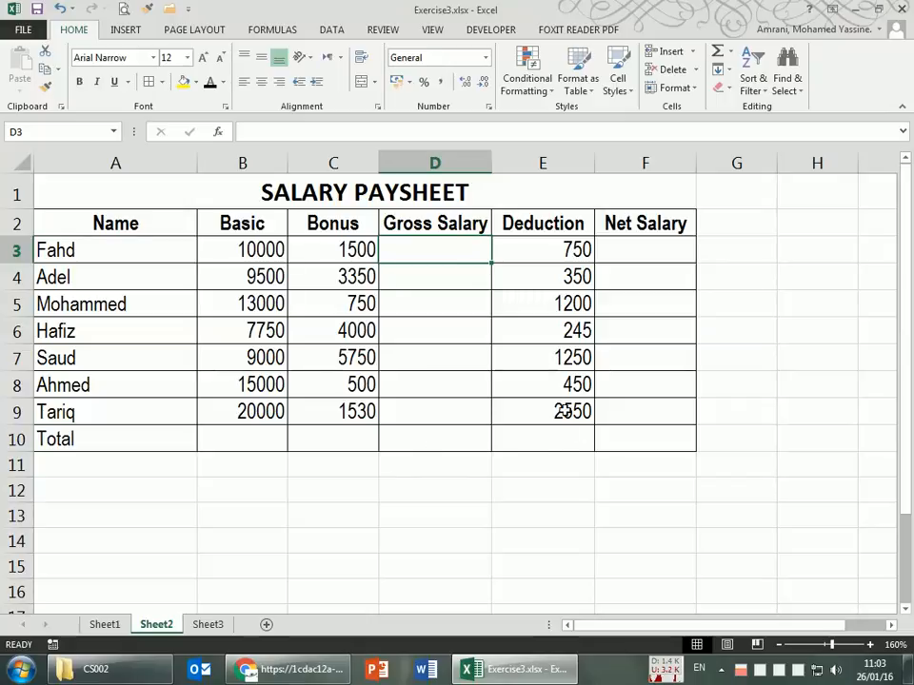
Step: Try filling the Deduction value in E9 down to E15, and undo the fill
{"action": "left_click", "coordinate": [571, 412]}
{"action": "left_click_drag", "start_coordinate": [595, 427], "coordinate": [589, 577]}
{"action": "left_click", "coordinate": [602, 595]}
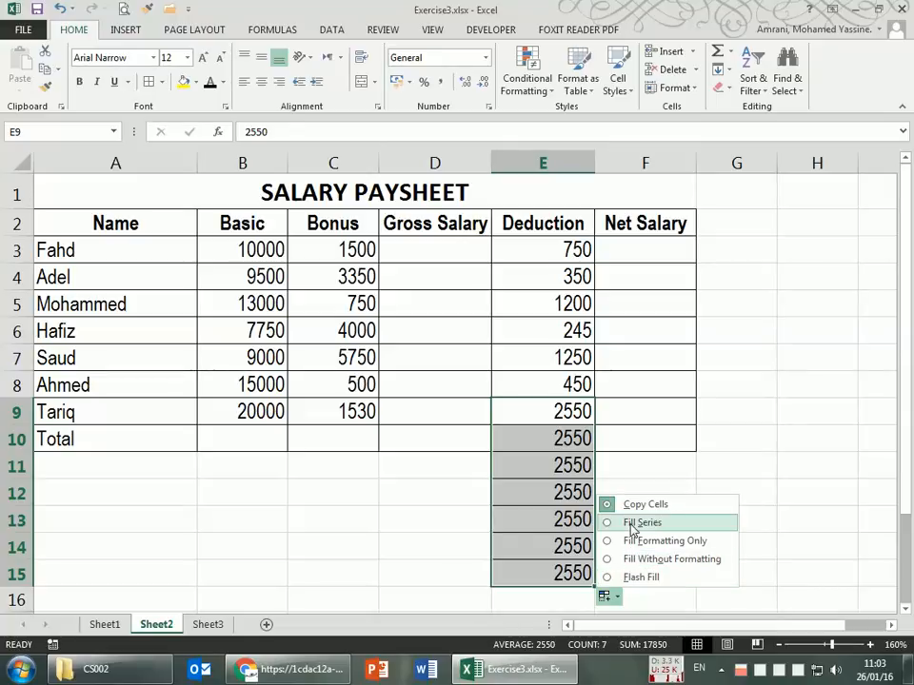
{"action": "left_click", "coordinate": [782, 446]}
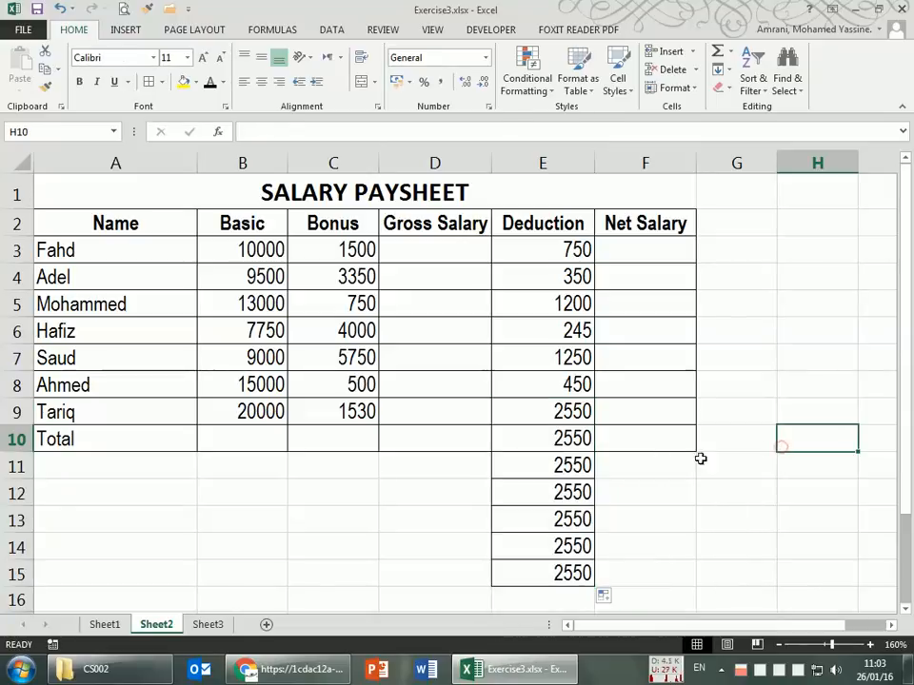
{"action": "key", "text": "ctrl+z"}
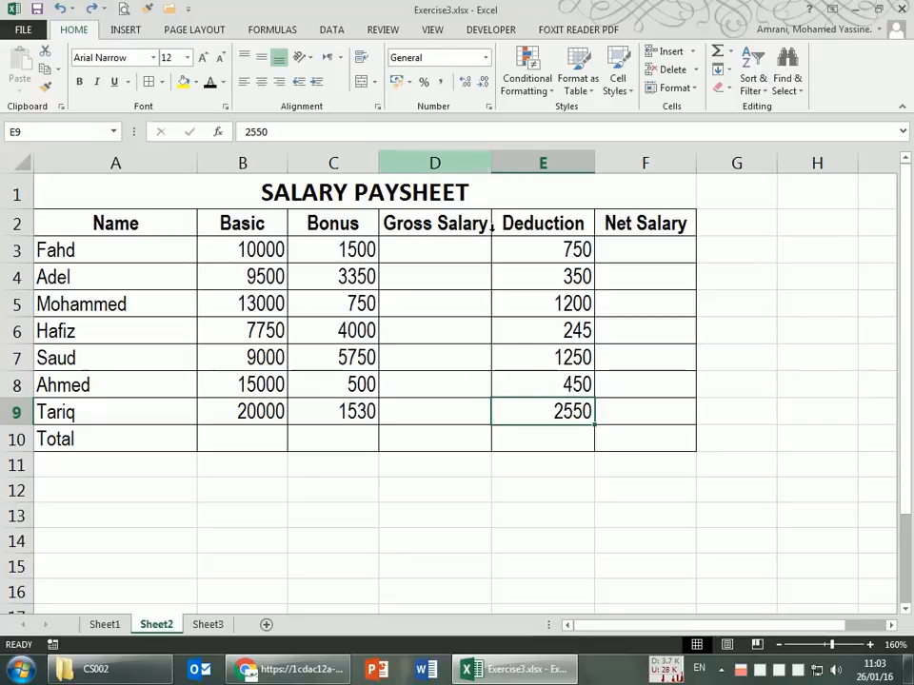
Step: Look up the required column widths in the exercise sheet and set column A's width to 12
{"action": "key", "text": "alt+Tab"}
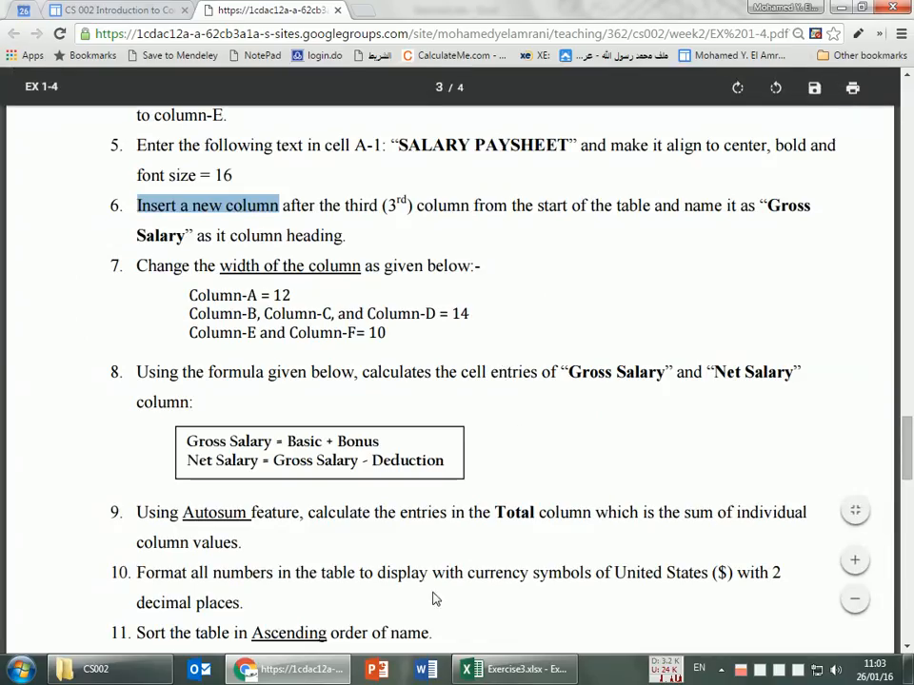
{"action": "double_click", "coordinate": [290, 235]}
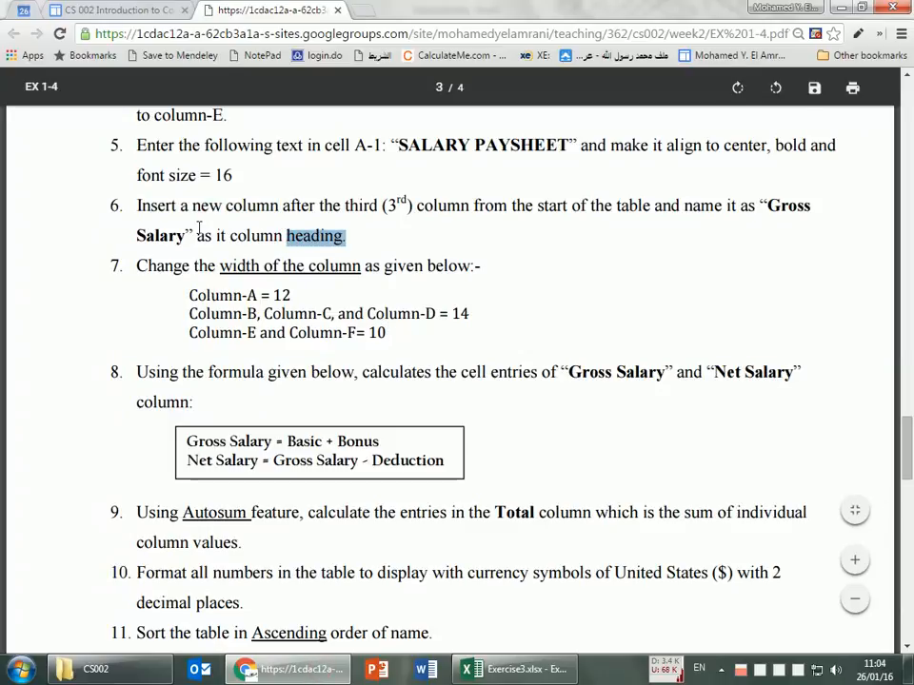
{"action": "left_click", "coordinate": [350, 230]}
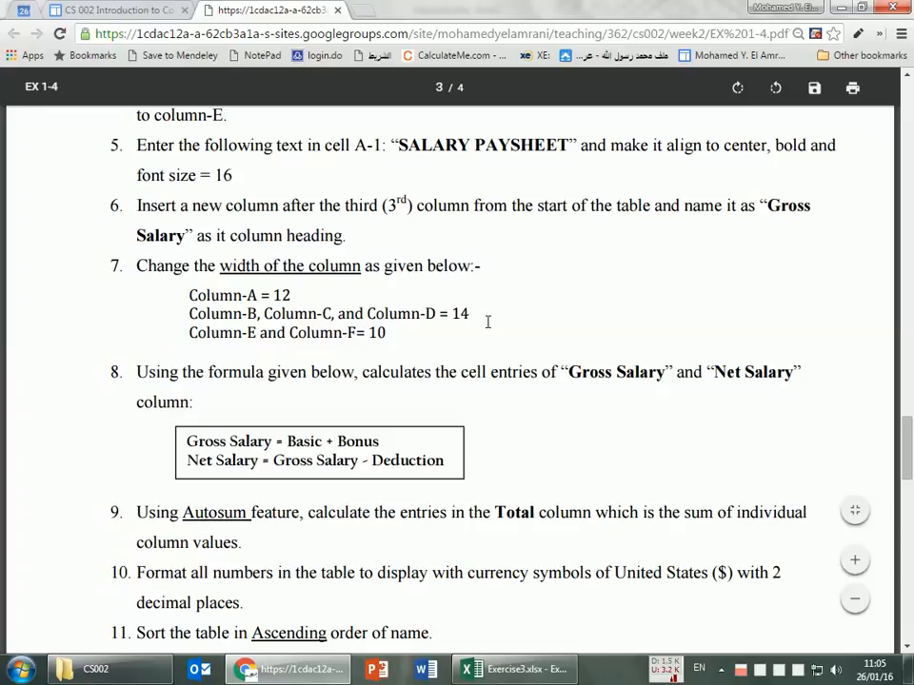
{"action": "key", "text": "alt+Tab"}
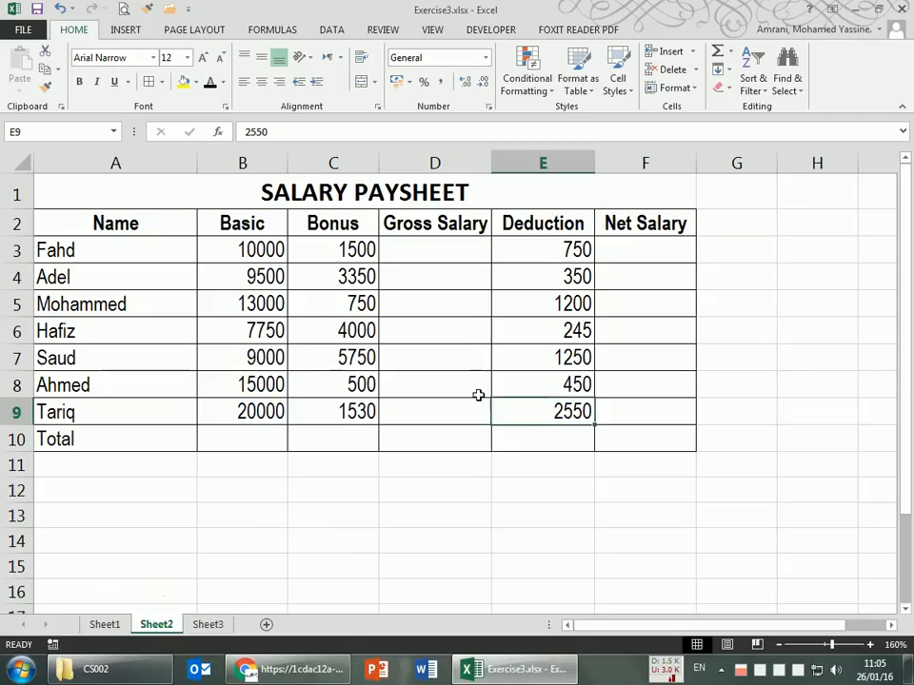
{"action": "left_click_drag", "start_coordinate": [195, 159], "coordinate": [145, 160]}
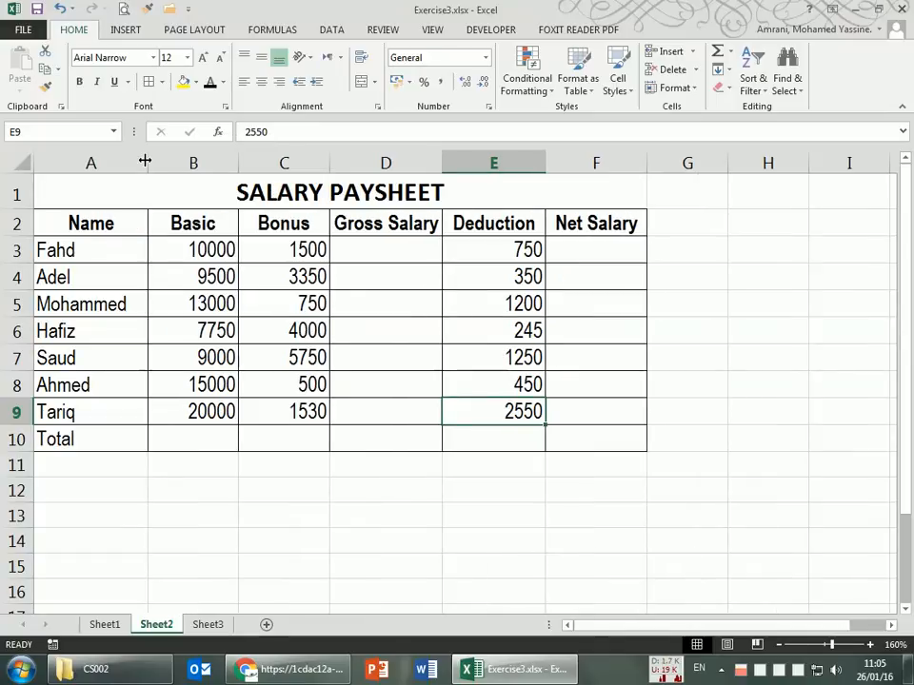
{"action": "left_click_drag", "start_coordinate": [145, 160], "coordinate": [186, 159]}
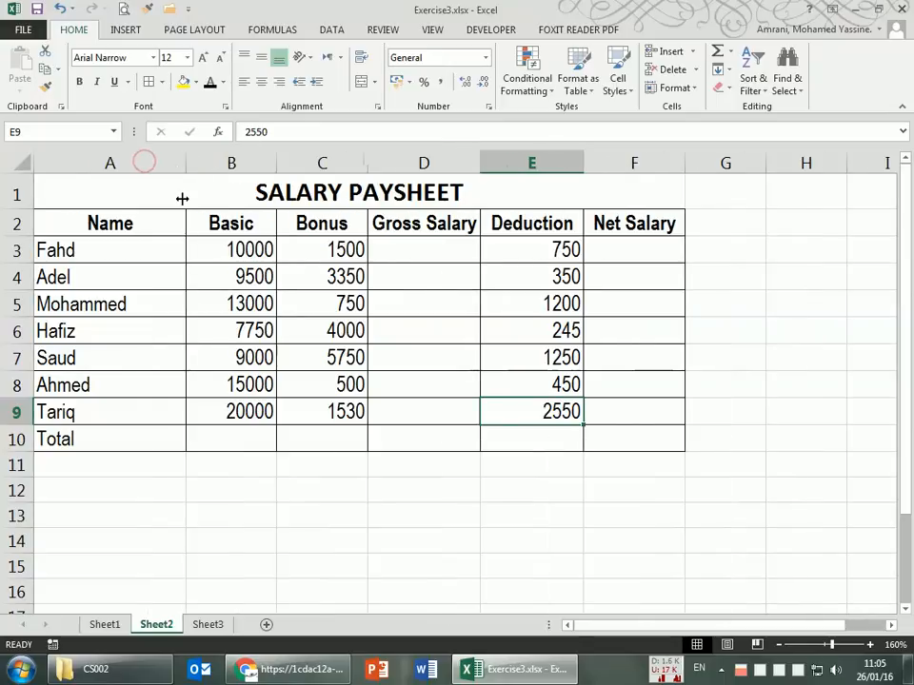
{"action": "right_click", "coordinate": [120, 162]}
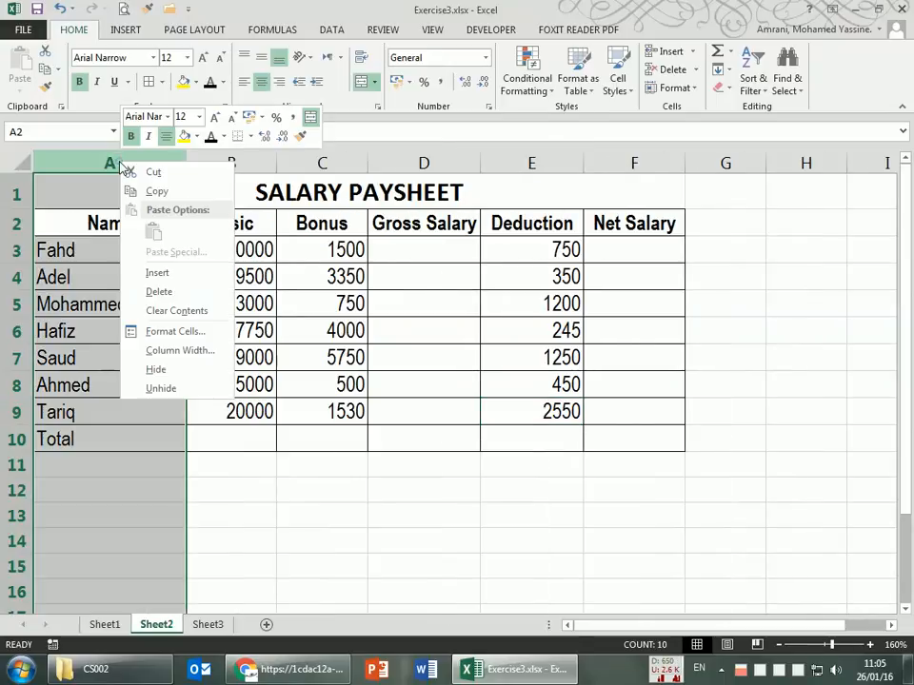
{"action": "left_click", "coordinate": [180, 351]}
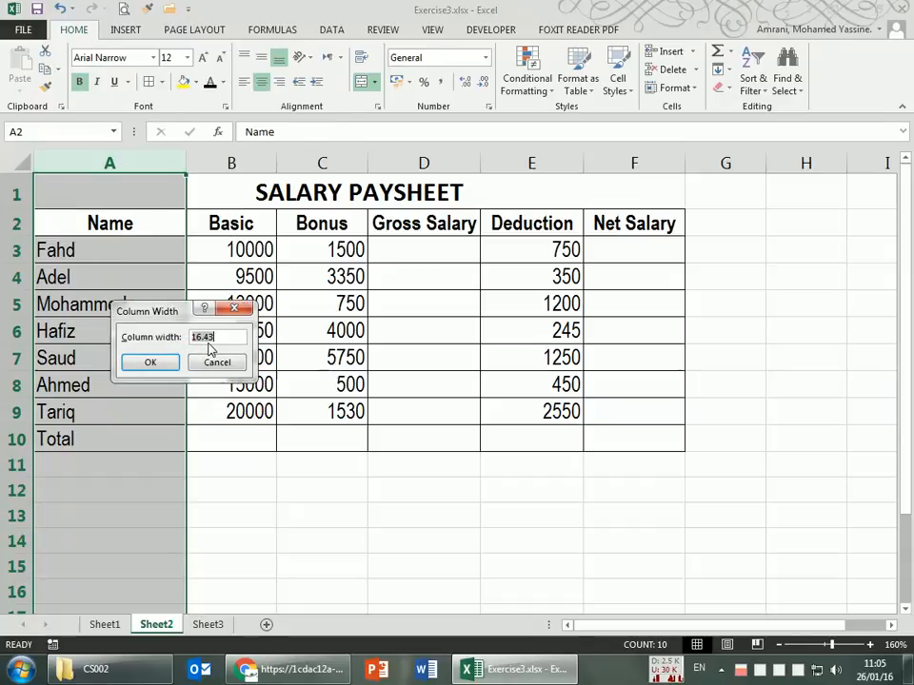
{"action": "key", "text": "Return"}
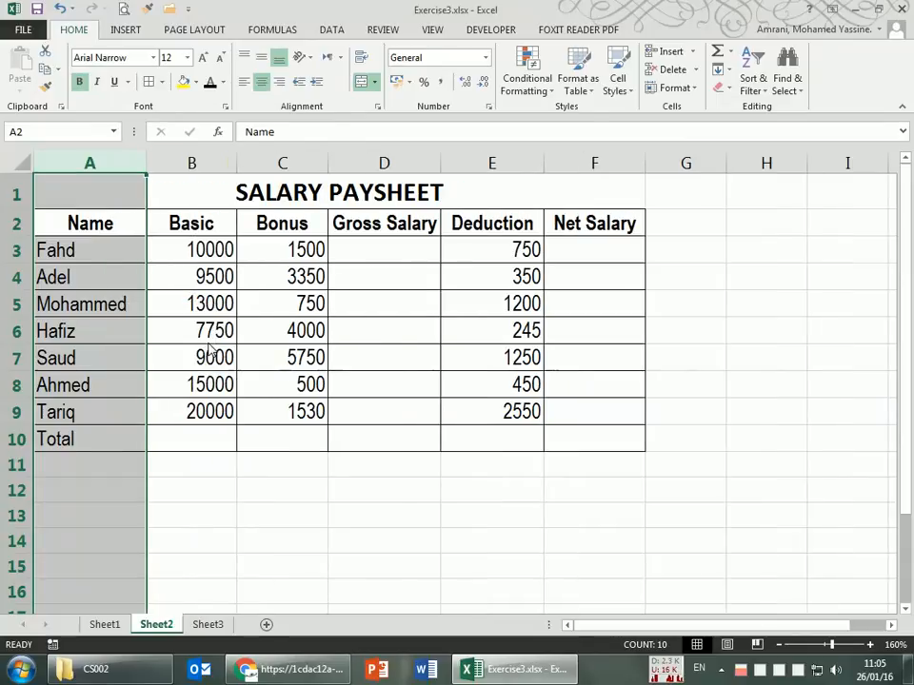
Step: Set the height of row 4 to 54, and undo the height change
{"action": "right_click", "coordinate": [12, 275]}
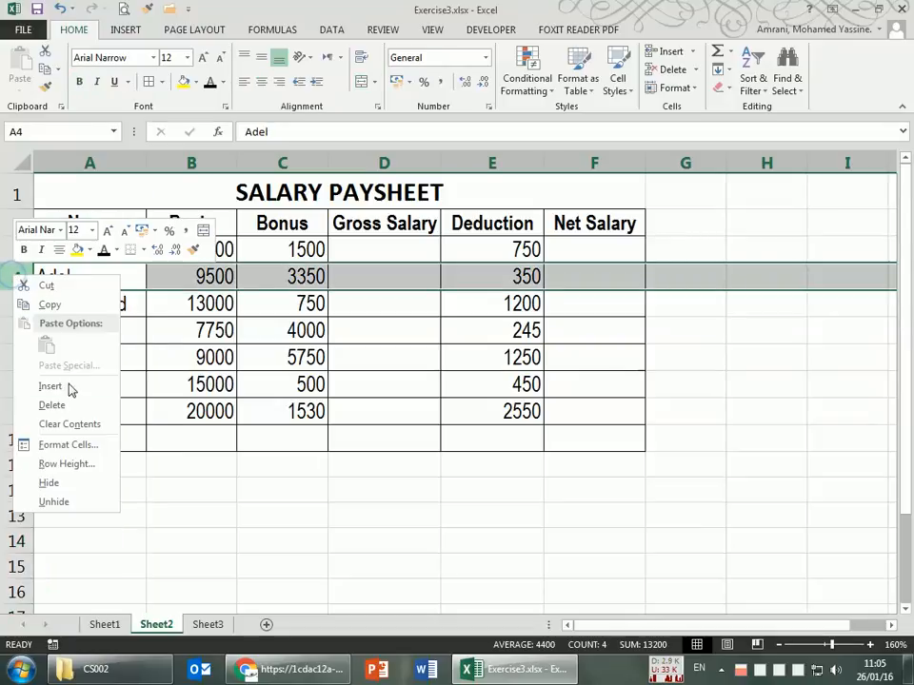
{"action": "left_click", "coordinate": [64, 465]}
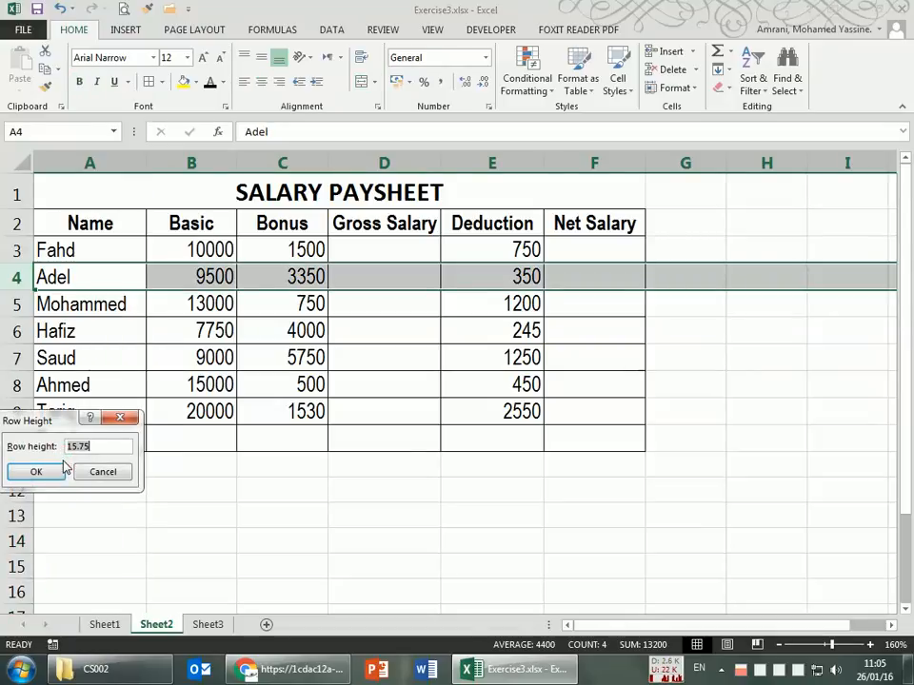
{"action": "type", "text": "54"}
{"action": "key", "text": "Return"}
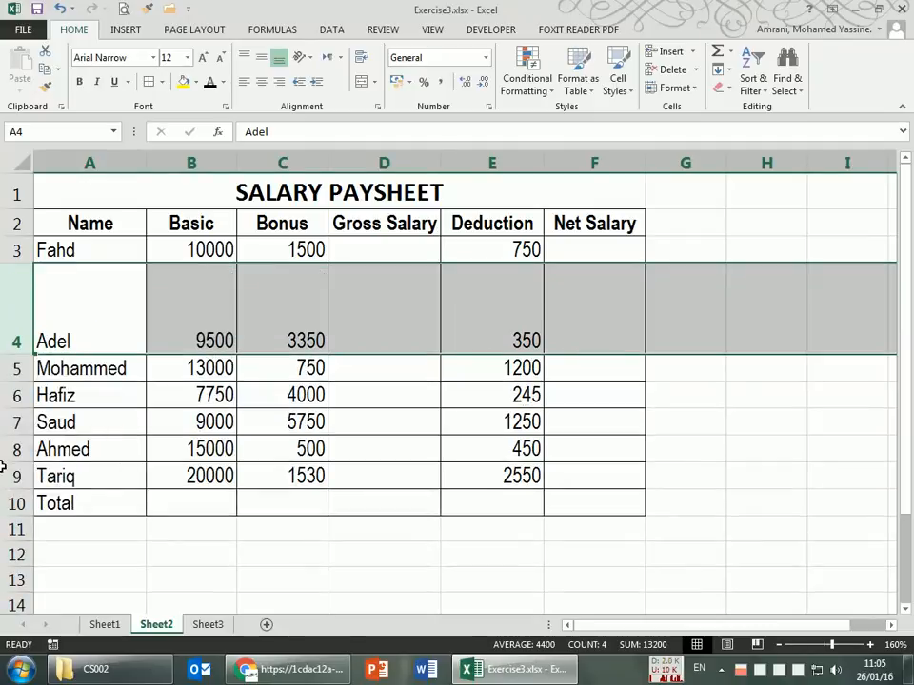
{"action": "left_click", "coordinate": [59, 9]}
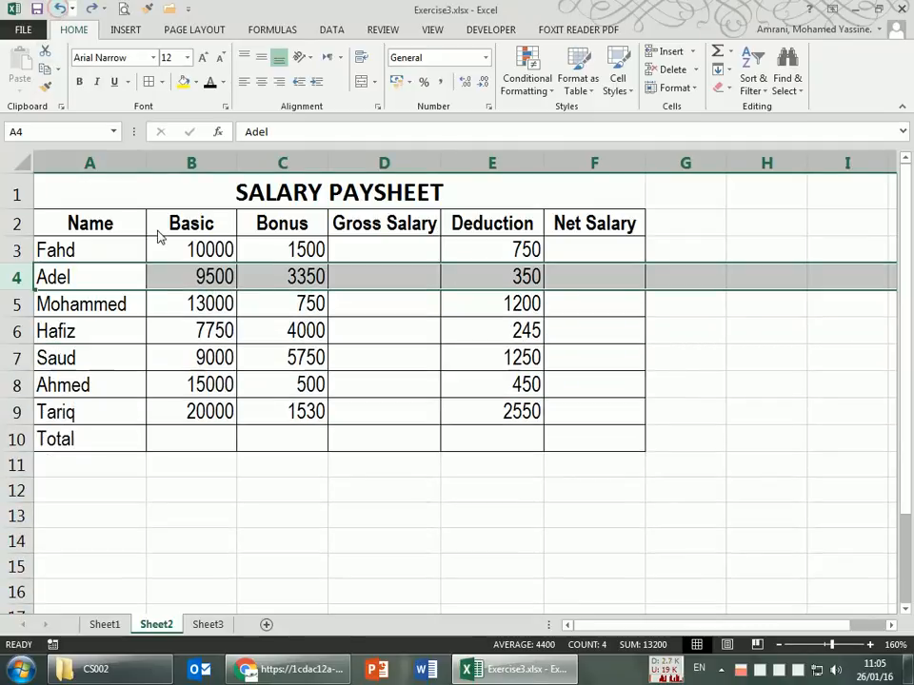
{"action": "left_click", "coordinate": [346, 475]}
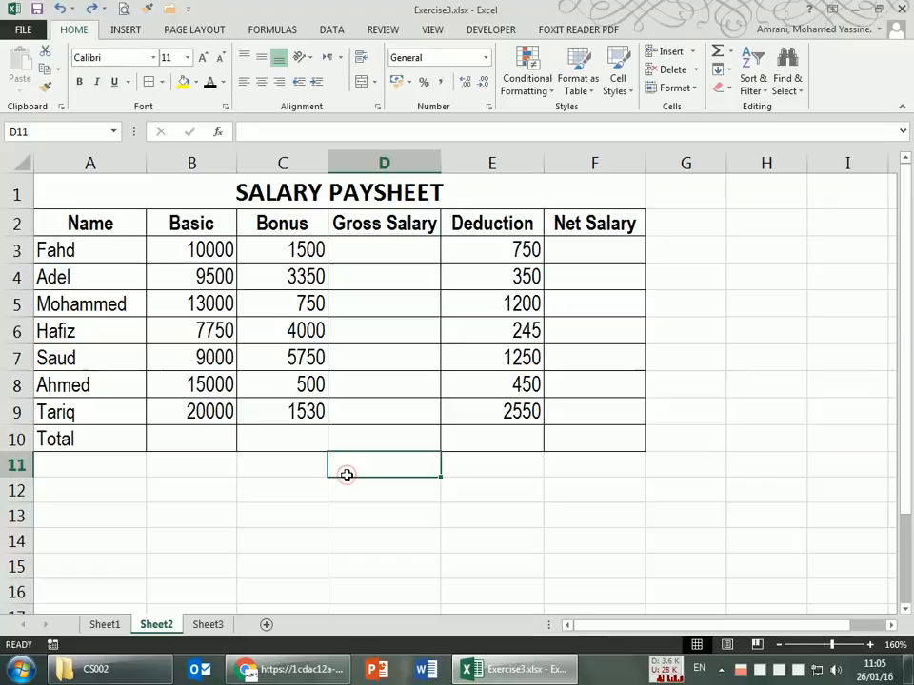
Step: Recheck column A's width setting against the width given in step 7 of the exercise sheet
{"action": "right_click", "coordinate": [91, 164]}
{"action": "left_click", "coordinate": [139, 355]}
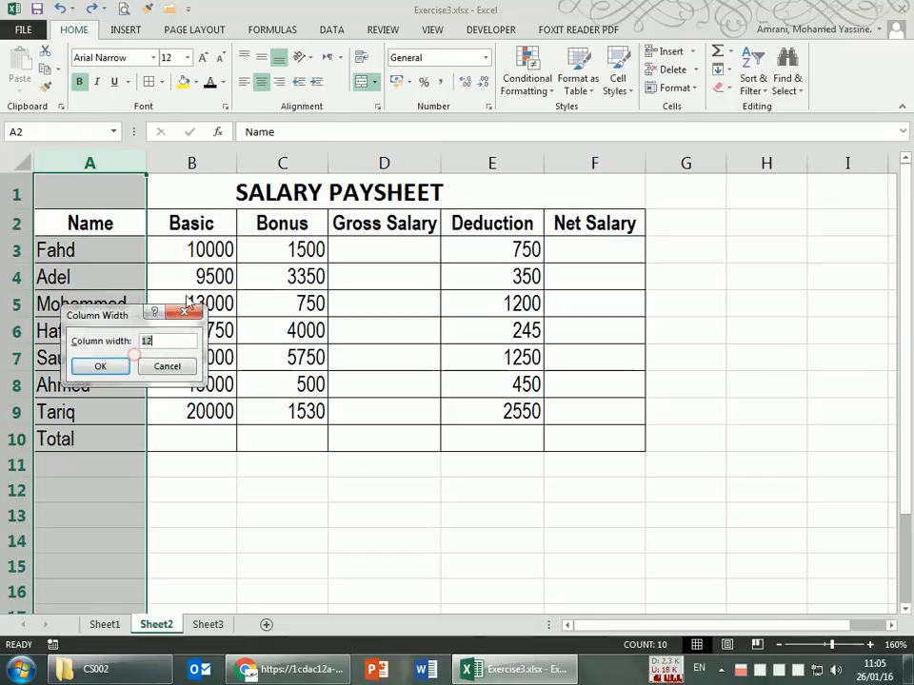
{"action": "type", "text": "12"}
{"action": "left_click", "coordinate": [101, 368]}
{"action": "key", "text": "alt+Tab"}
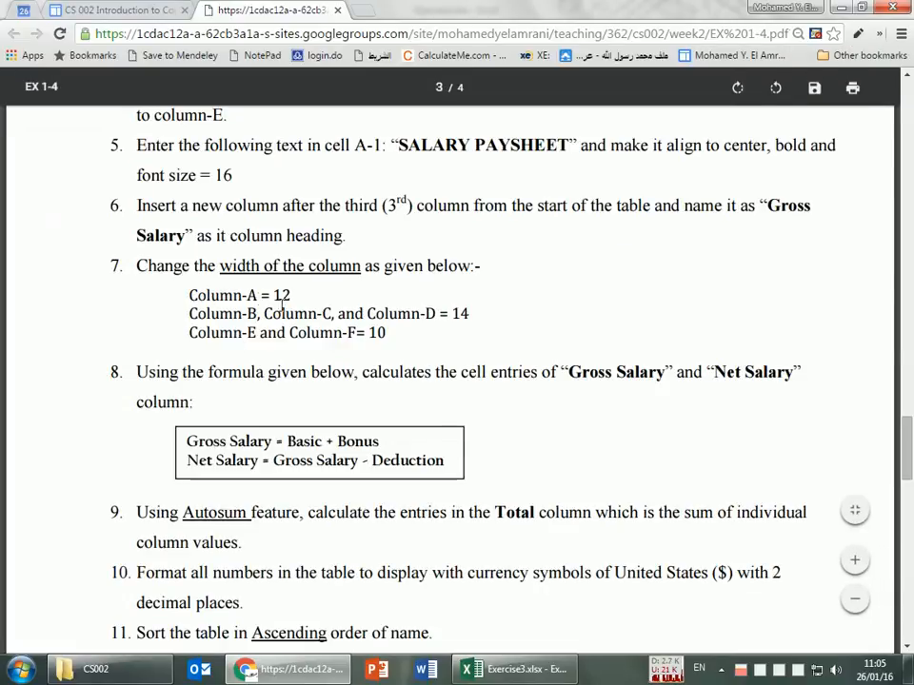
{"action": "left_click_drag", "start_coordinate": [261, 295], "coordinate": [291, 295]}
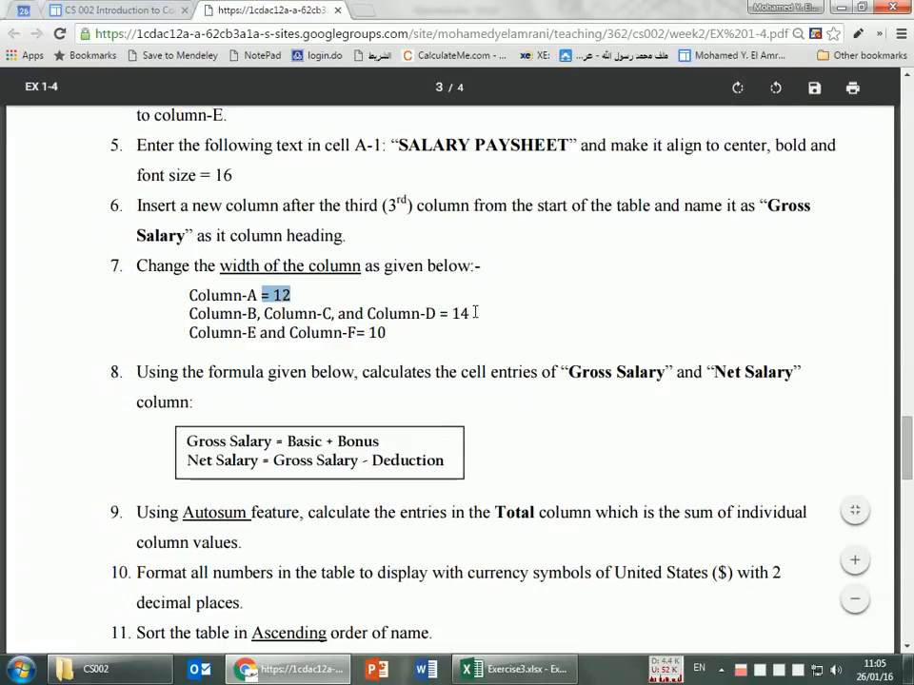
Step: Set the width of columns B, C and D to 14
{"action": "key", "text": "alt+Tab"}
{"action": "left_click", "coordinate": [207, 164]}
{"action": "left_click_drag", "start_coordinate": [207, 164], "coordinate": [361, 162]}
{"action": "right_click", "coordinate": [362, 162]}
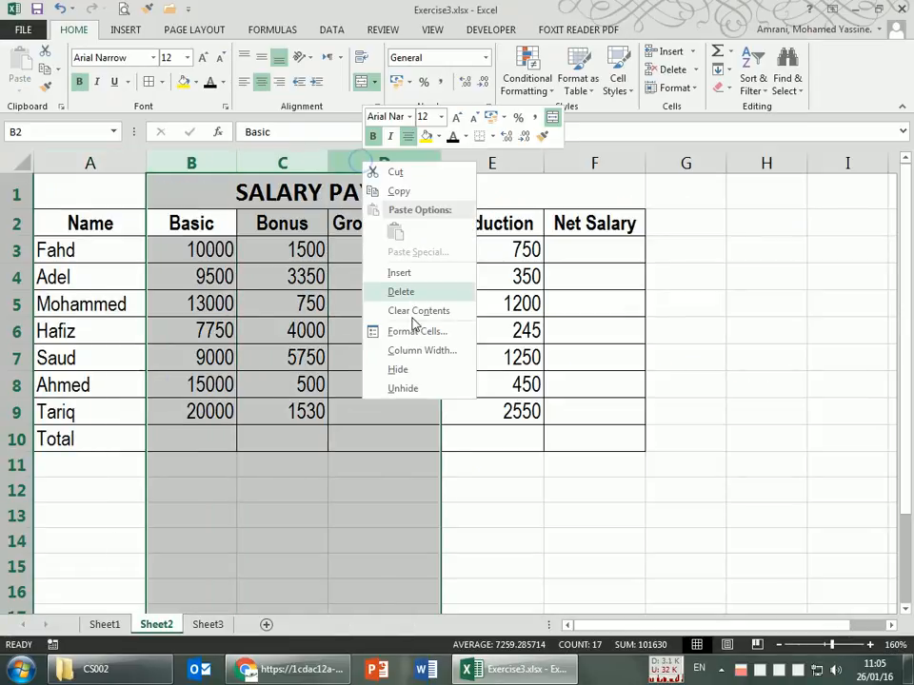
{"action": "left_click", "coordinate": [402, 352]}
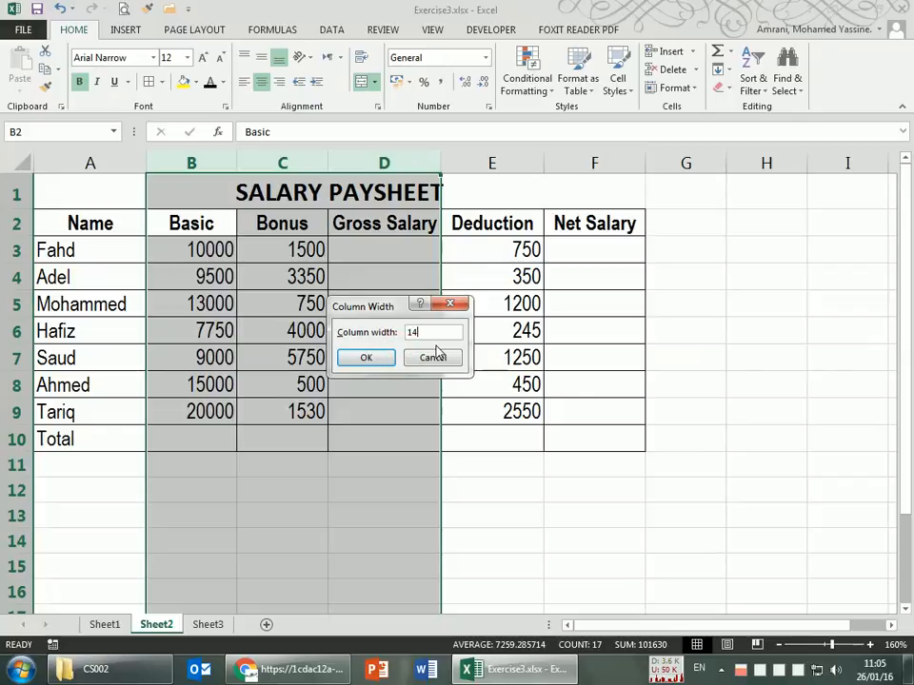
{"action": "key", "text": "Return"}
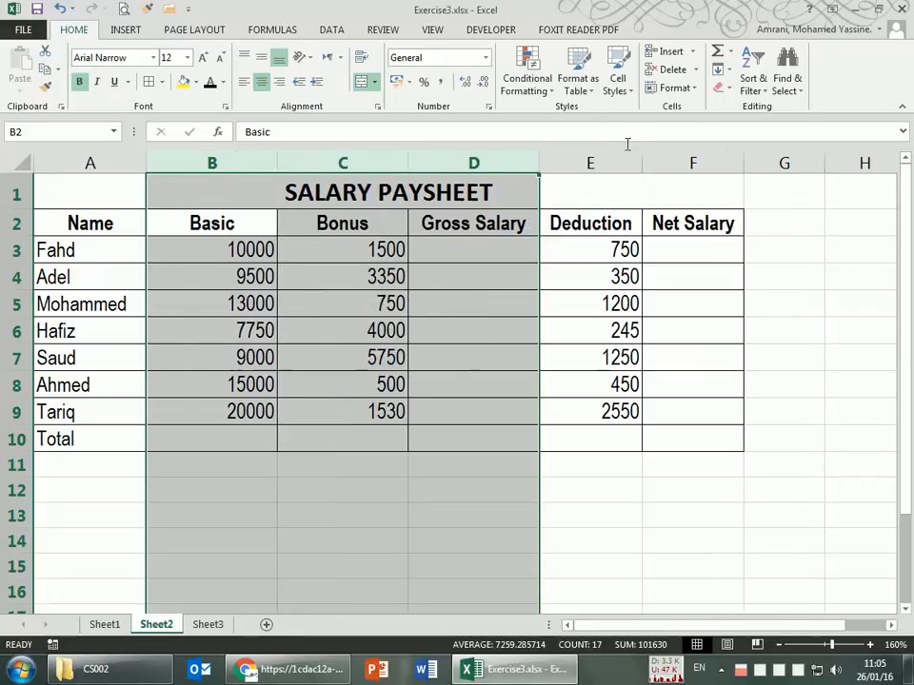
Step: Set the width of columns E and F to 10, as the exercise sheet requires
{"action": "key", "text": "alt+Tab"}
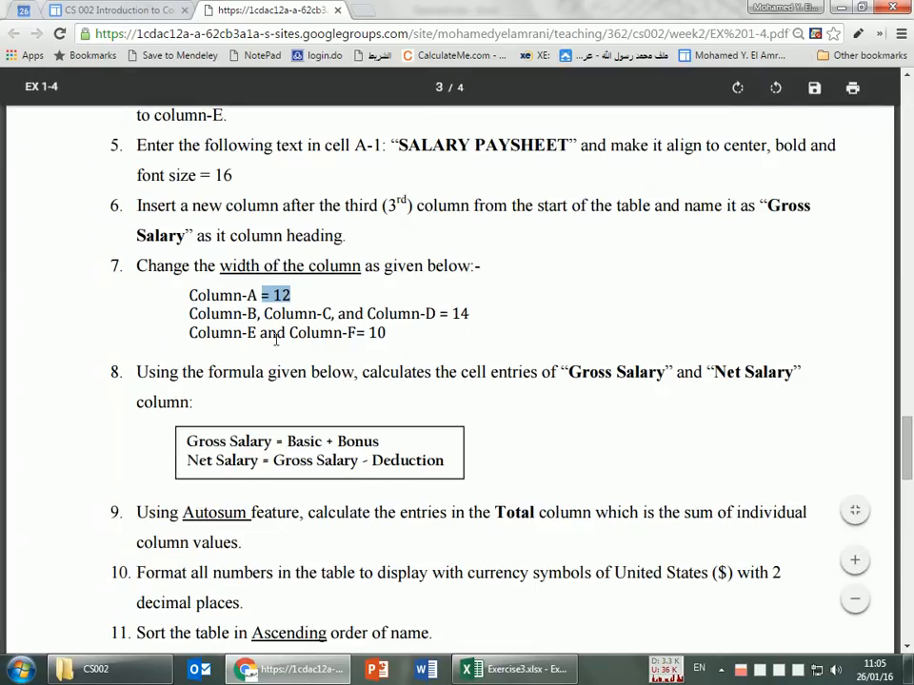
{"action": "key", "text": "alt+Tab"}
{"action": "left_click_drag", "start_coordinate": [548, 163], "coordinate": [694, 161]}
{"action": "right_click", "coordinate": [694, 162]}
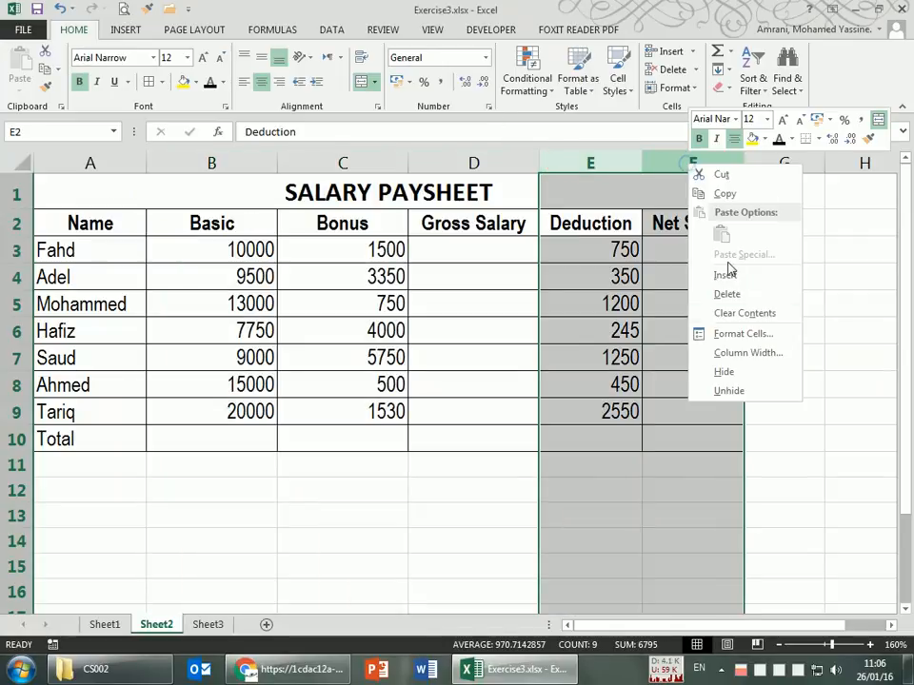
{"action": "left_click", "coordinate": [739, 353]}
{"action": "type", "text": "15"}
{"action": "left_click", "coordinate": [723, 373]}
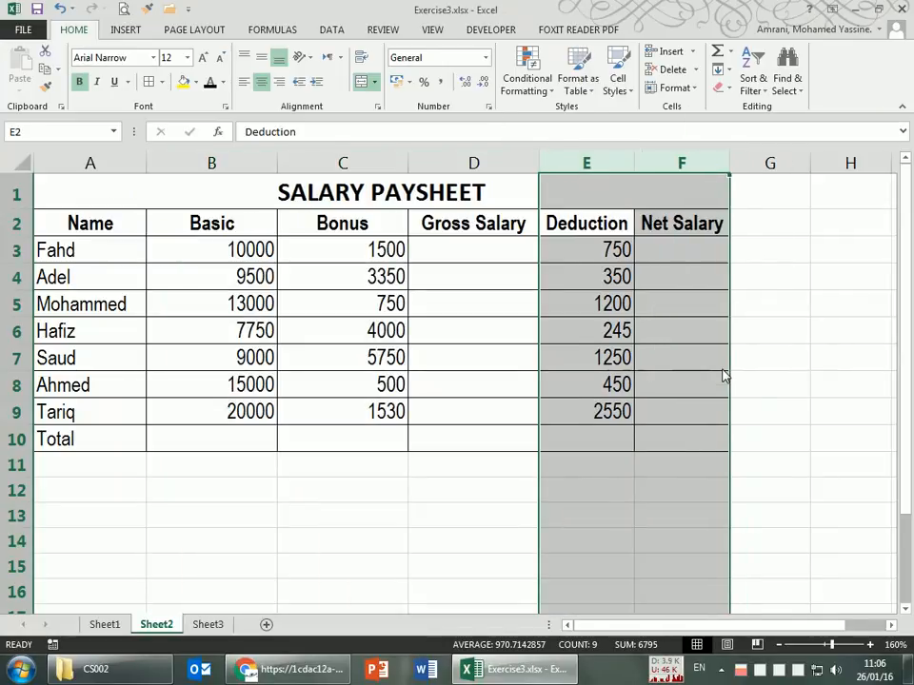
Step: Following step 8 of the exercise sheet, enter the Gross Salary formula =B3+C3 in cell D3
{"action": "left_click", "coordinate": [448, 500]}
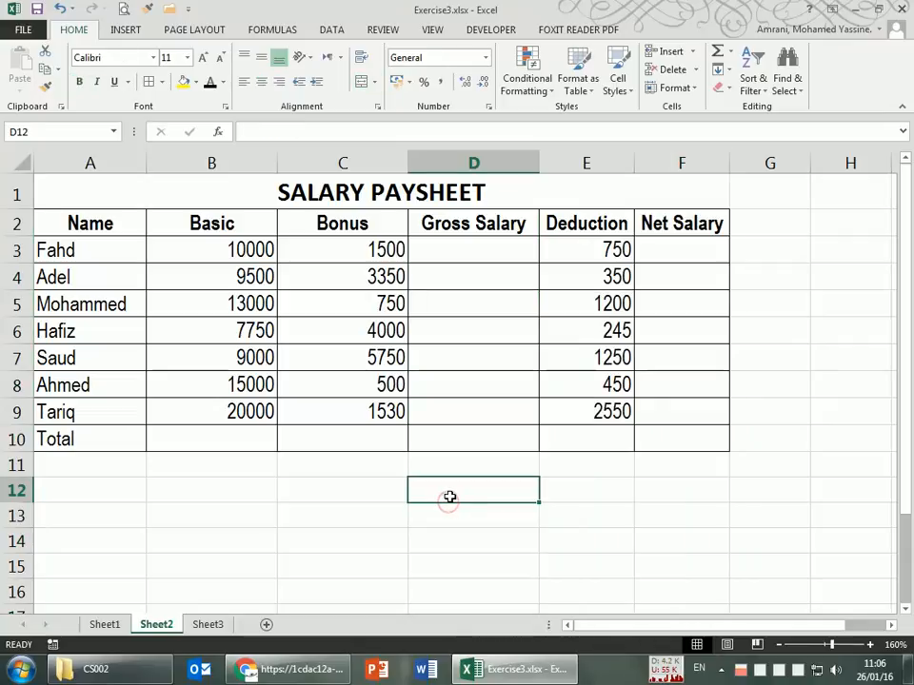
{"action": "key", "text": "alt+Tab"}
{"action": "left_click", "coordinate": [257, 345]}
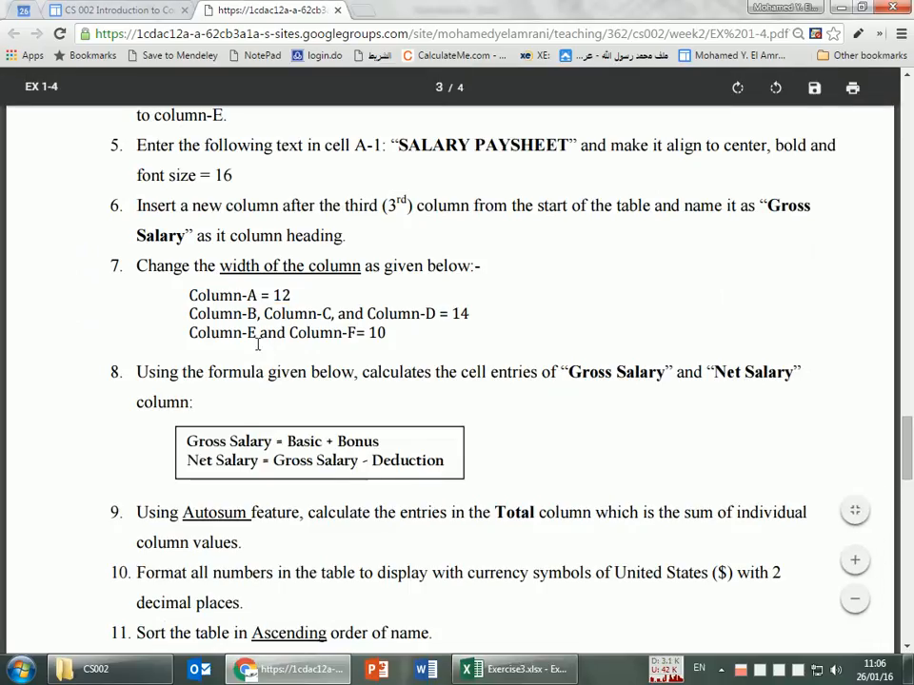
{"action": "scroll", "coordinate": [257, 344], "scroll_direction": "down", "scroll_amount": 3}
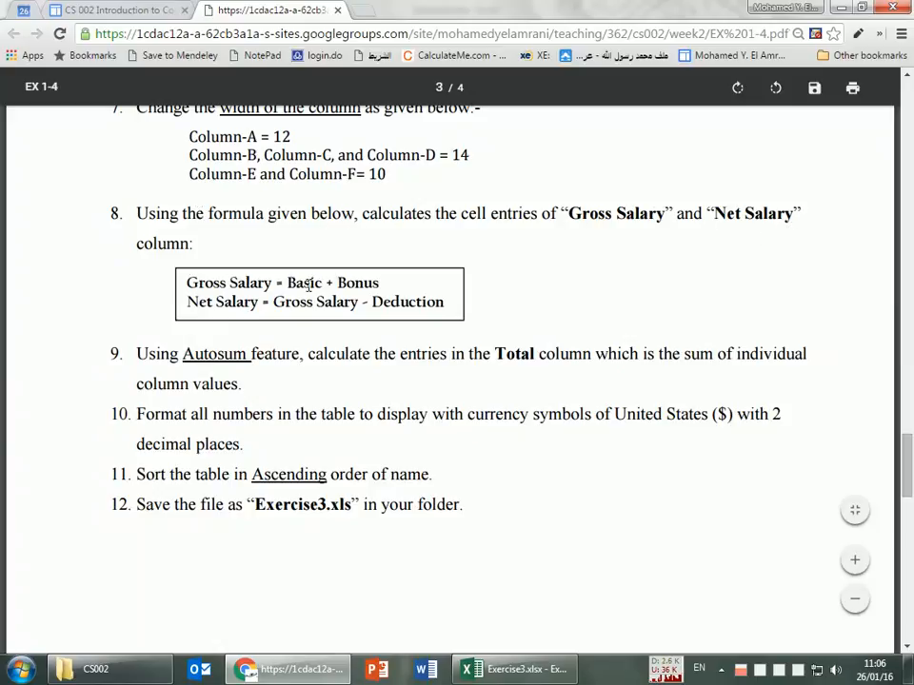
{"action": "key", "text": "alt+Tab"}
{"action": "left_click", "coordinate": [453, 250]}
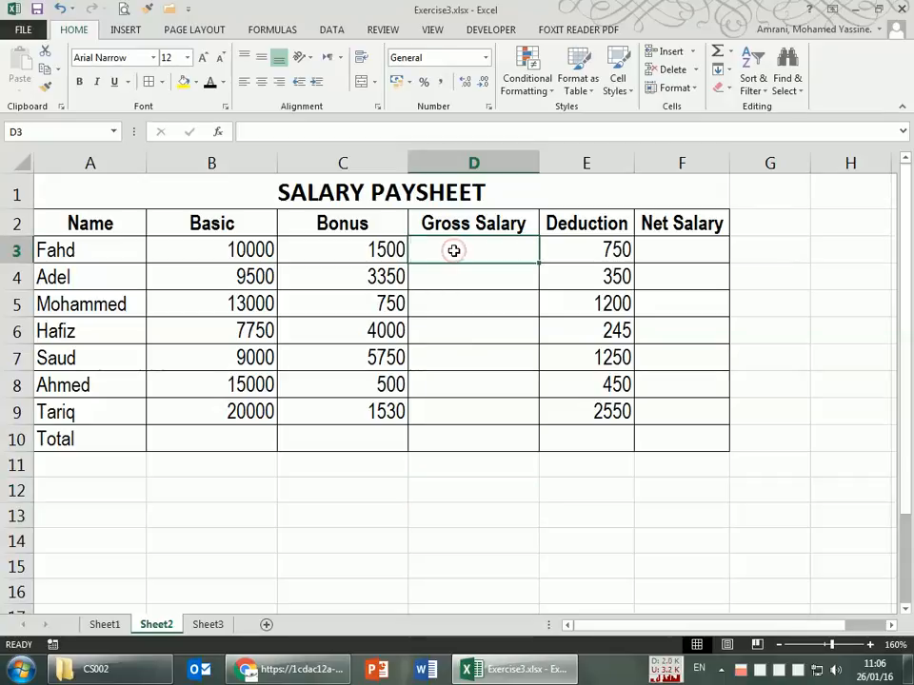
{"action": "type", "text": "="}
{"action": "left_click", "coordinate": [212, 255]}
{"action": "type", "text": "+"}
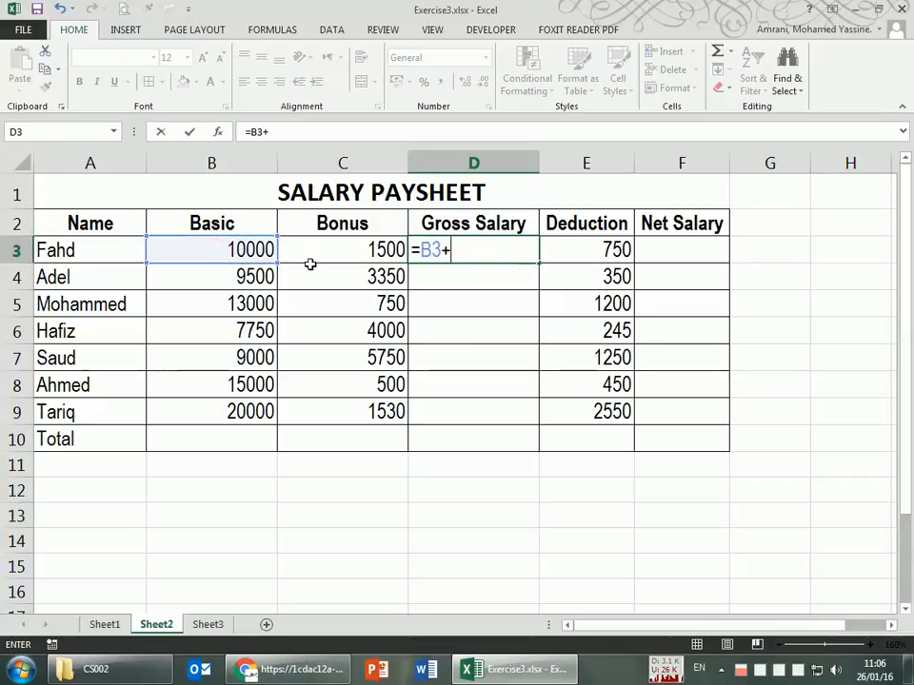
{"action": "left_click", "coordinate": [324, 250]}
{"action": "key", "text": "Return"}
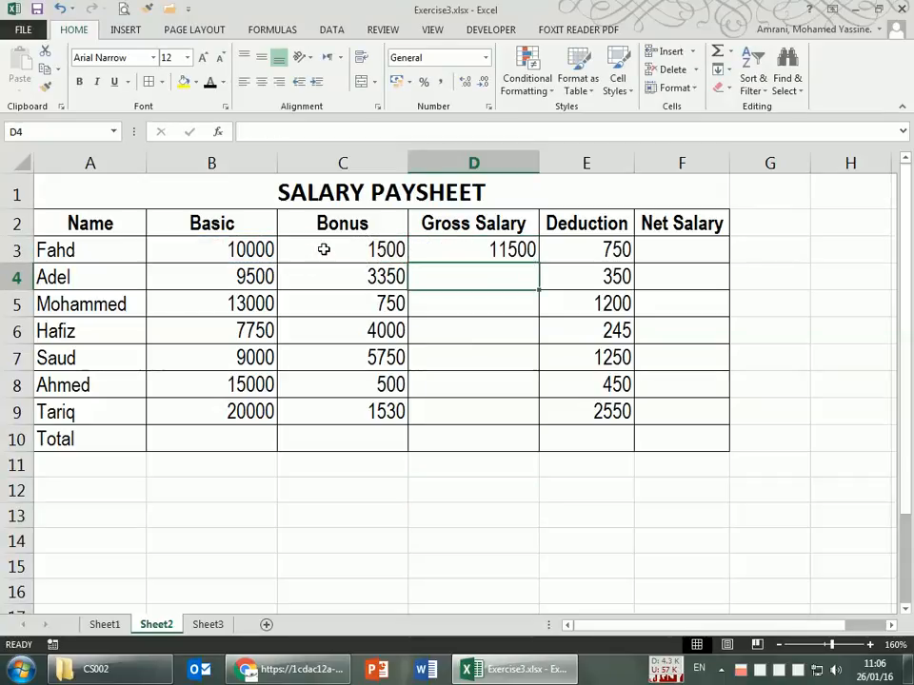
Step: Fill the Gross Salary formula from D3 down to D9, and undo the fill
{"action": "left_click", "coordinate": [486, 253]}
{"action": "left_click_drag", "start_coordinate": [537, 264], "coordinate": [543, 428]}
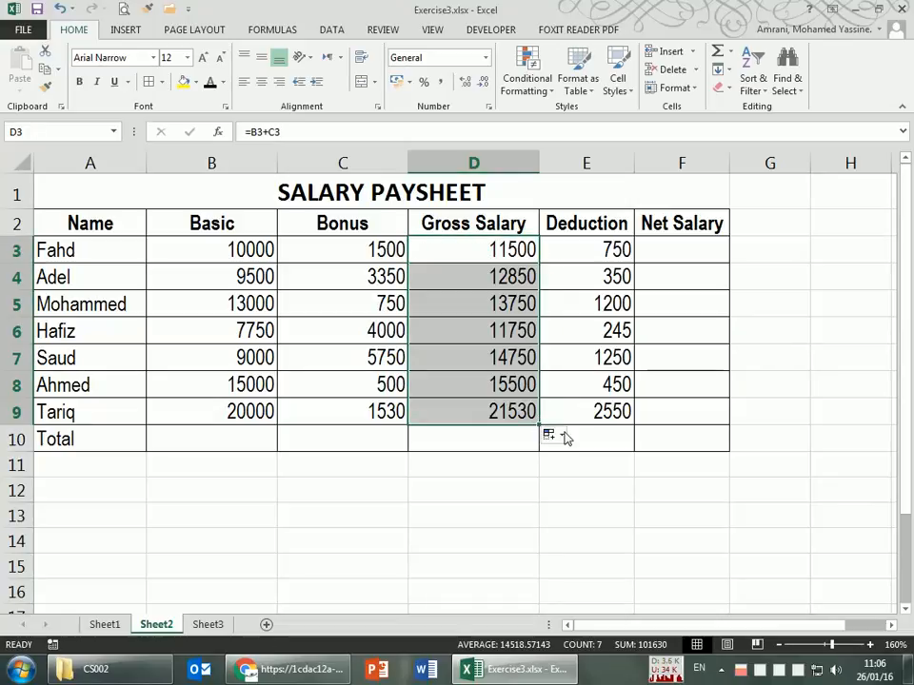
{"action": "key", "text": "ctrl+z"}
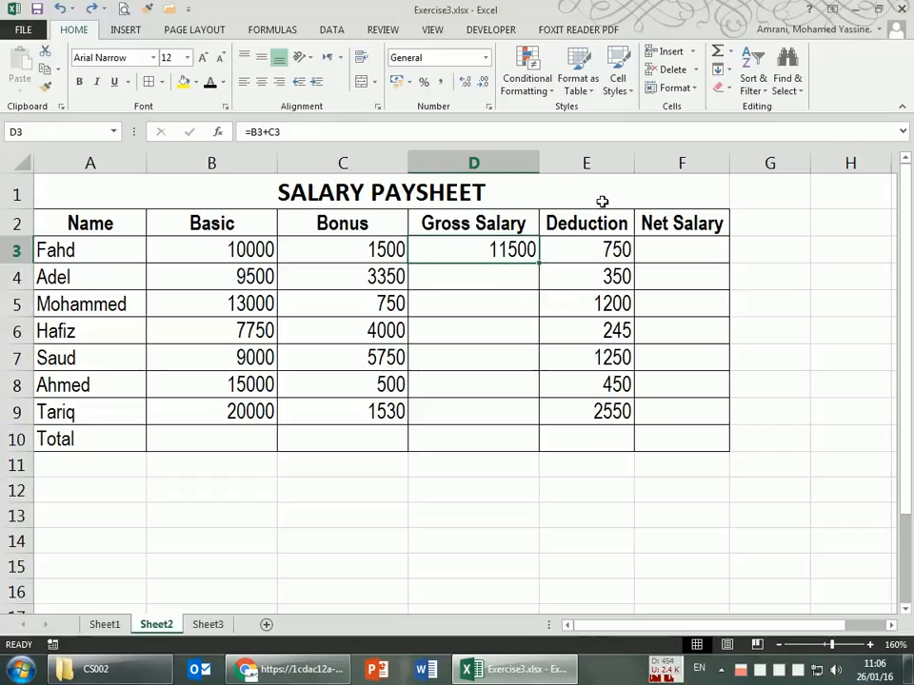
Step: Auto-fill the Gross Salary formula from D3 down the column, and clear the copy in the Total row
{"action": "double_click", "coordinate": [539, 261]}
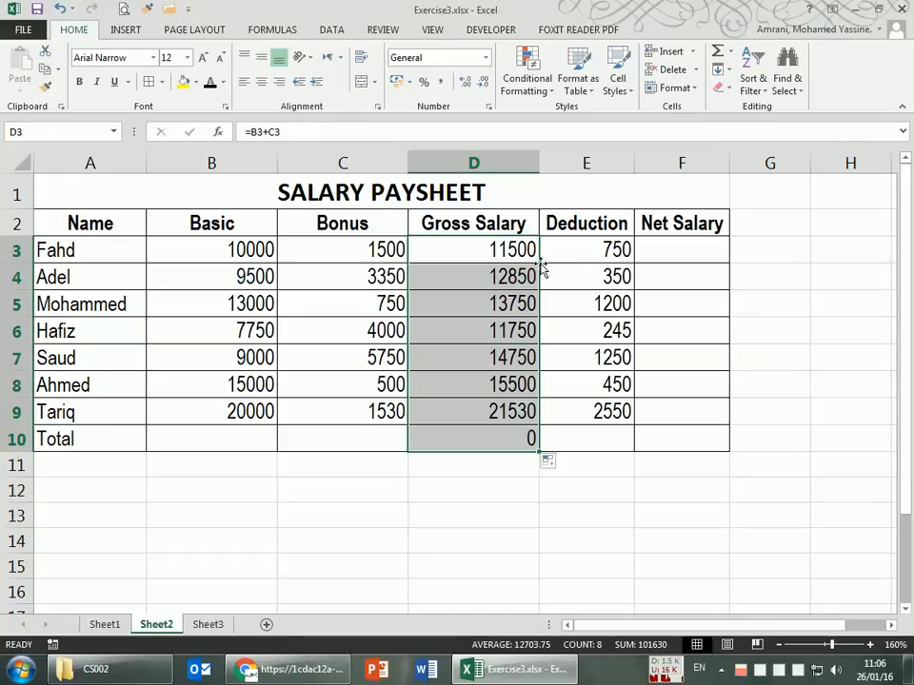
{"action": "left_click", "coordinate": [471, 437]}
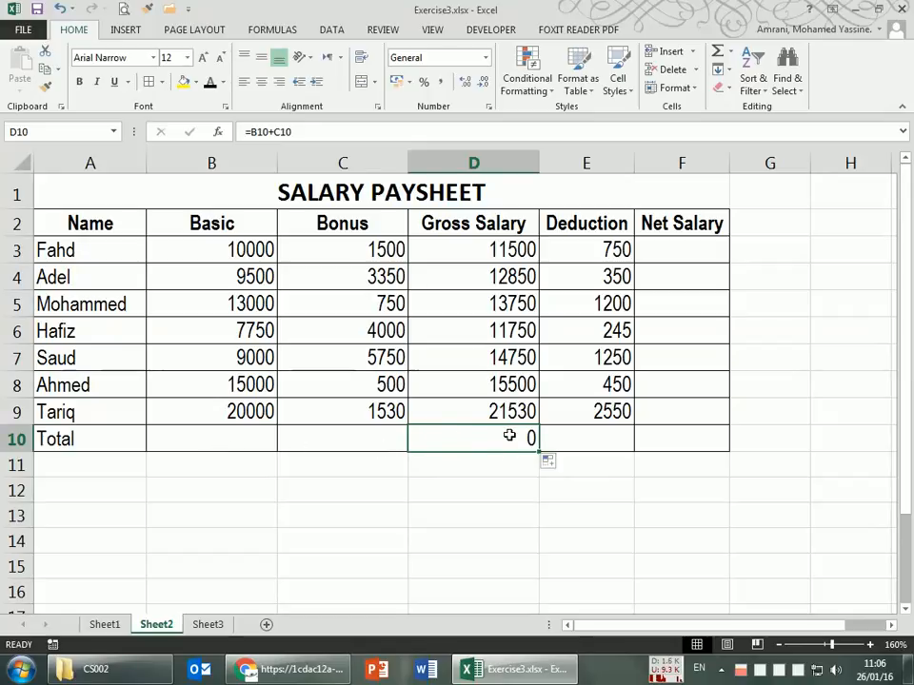
{"action": "key", "text": "Delete"}
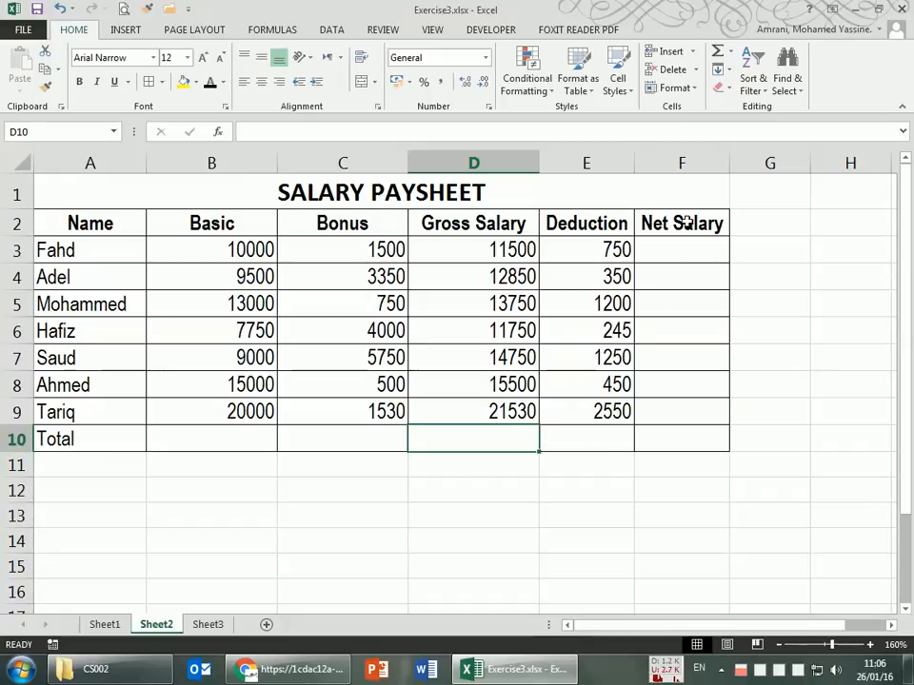
Step: Enter the Net Salary formula =D3-E3 in cell F3, following the formula on the exercise sheet
{"action": "left_click", "coordinate": [698, 249]}
{"action": "key", "text": "alt+Tab"}
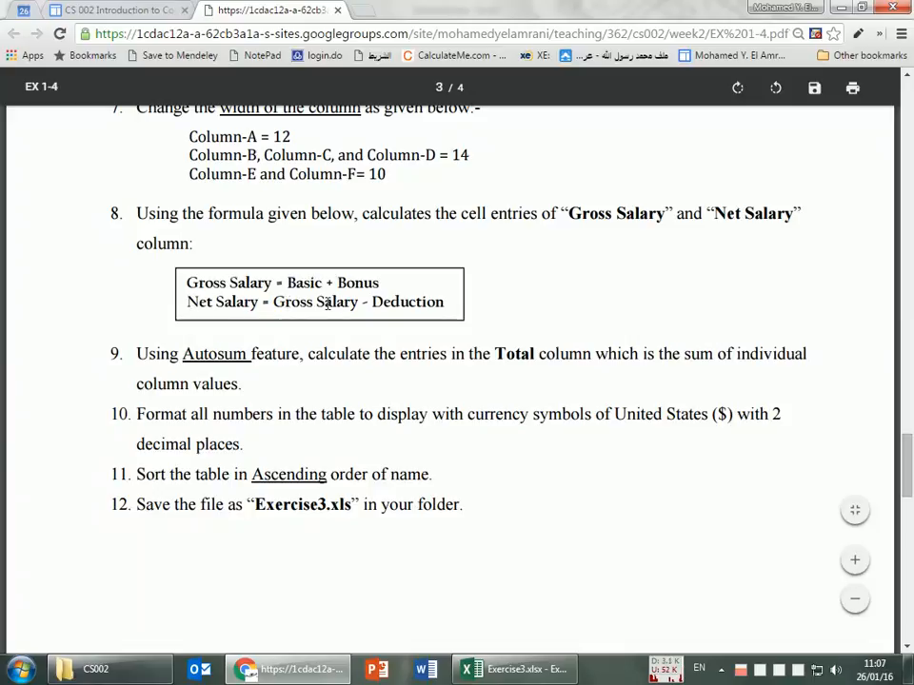
{"action": "key", "text": "alt+Tab"}
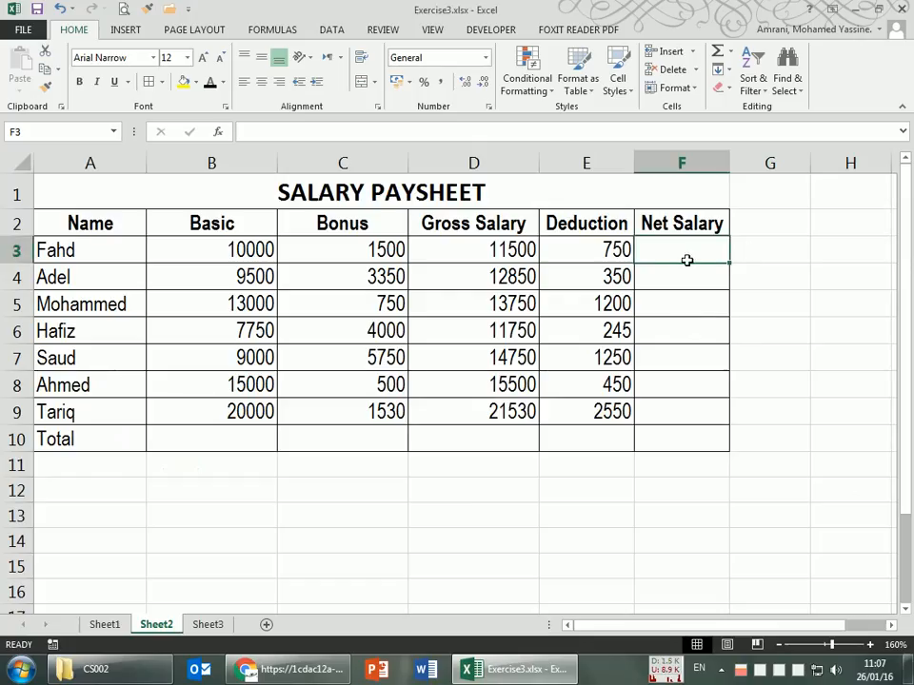
{"action": "type", "text": "="}
{"action": "left_click", "coordinate": [479, 246]}
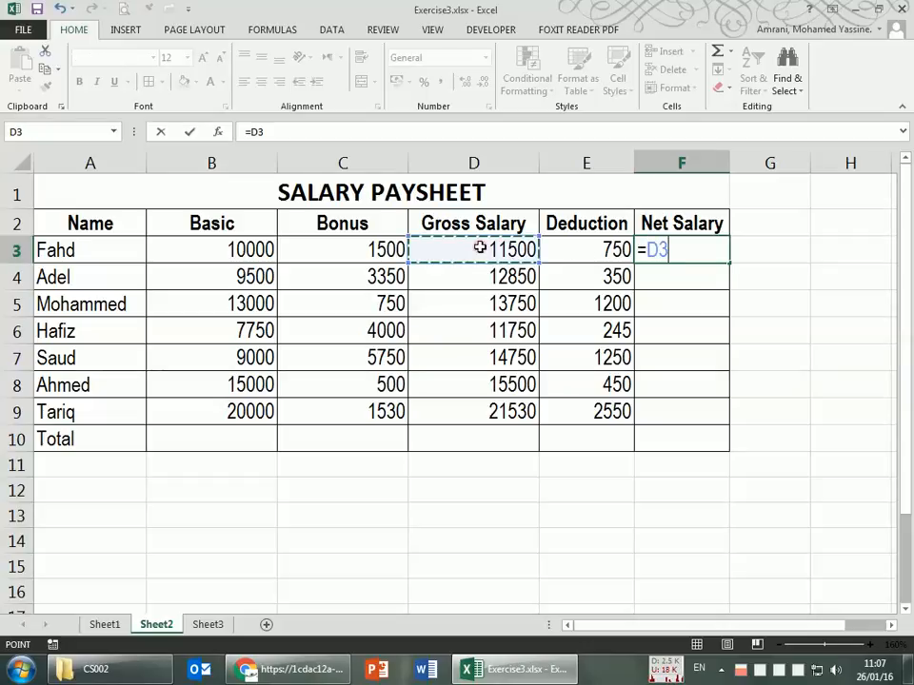
{"action": "type", "text": "-"}
{"action": "left_click", "coordinate": [568, 250]}
{"action": "key", "text": "Return"}
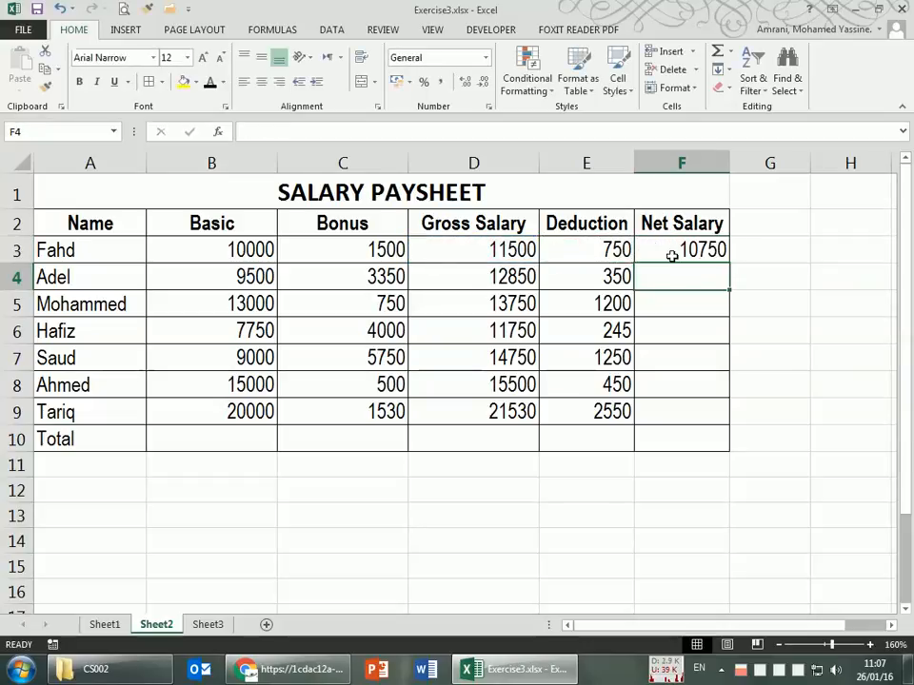
Step: Fill the Net Salary formula from F3 down the column, and clear the copy in the Total row
{"action": "left_click", "coordinate": [726, 254]}
{"action": "left_click_drag", "start_coordinate": [731, 264], "coordinate": [728, 446]}
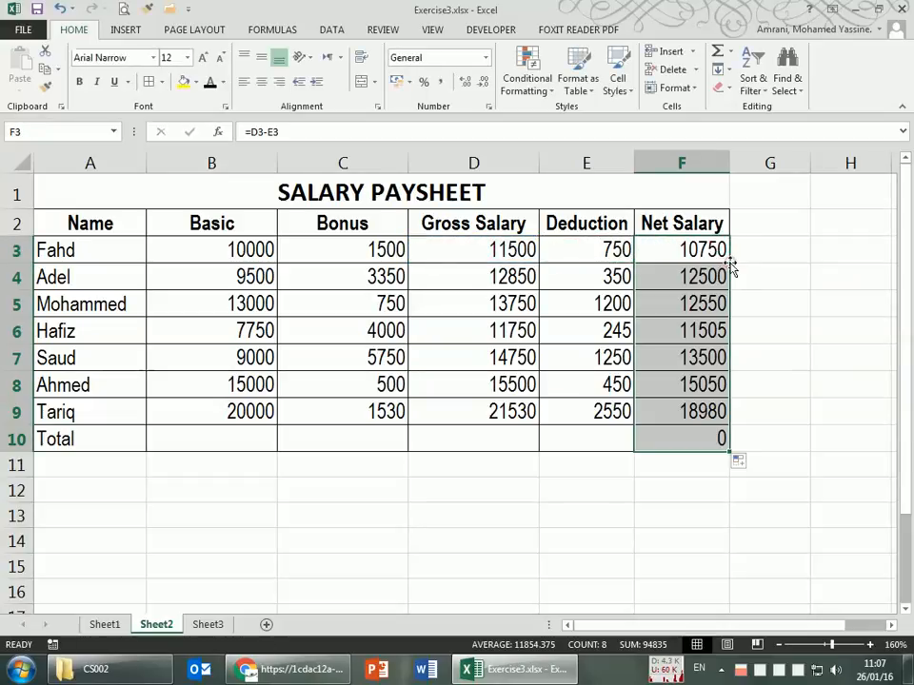
{"action": "left_click", "coordinate": [704, 434]}
{"action": "key", "text": "Delete"}
{"action": "left_click", "coordinate": [590, 542]}
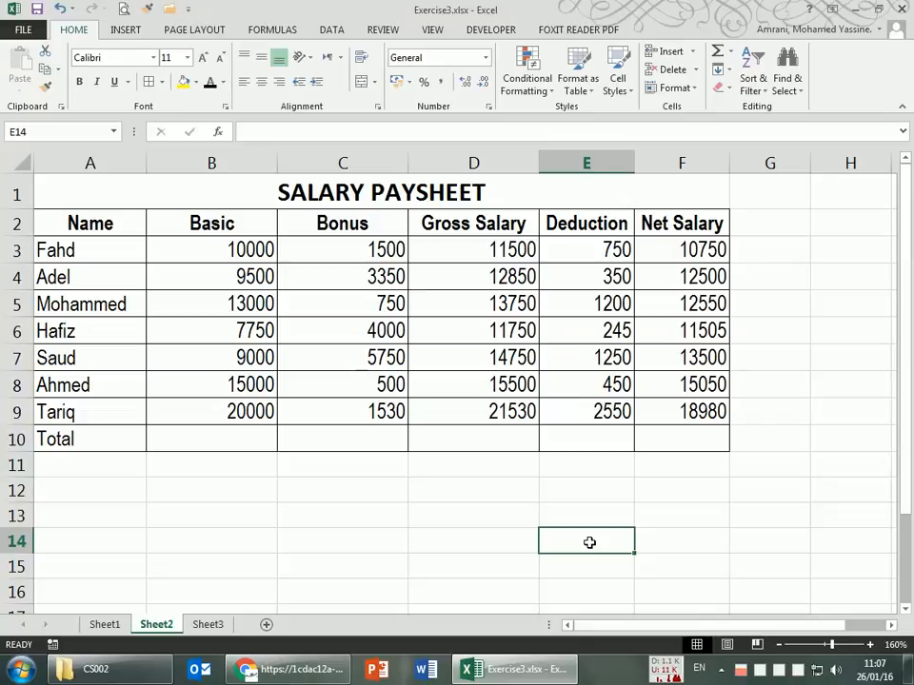
Step: Read step 9 of the exercise sheet on calculating the Total entries with the Autosum feature
{"action": "key", "text": "alt+Tab"}
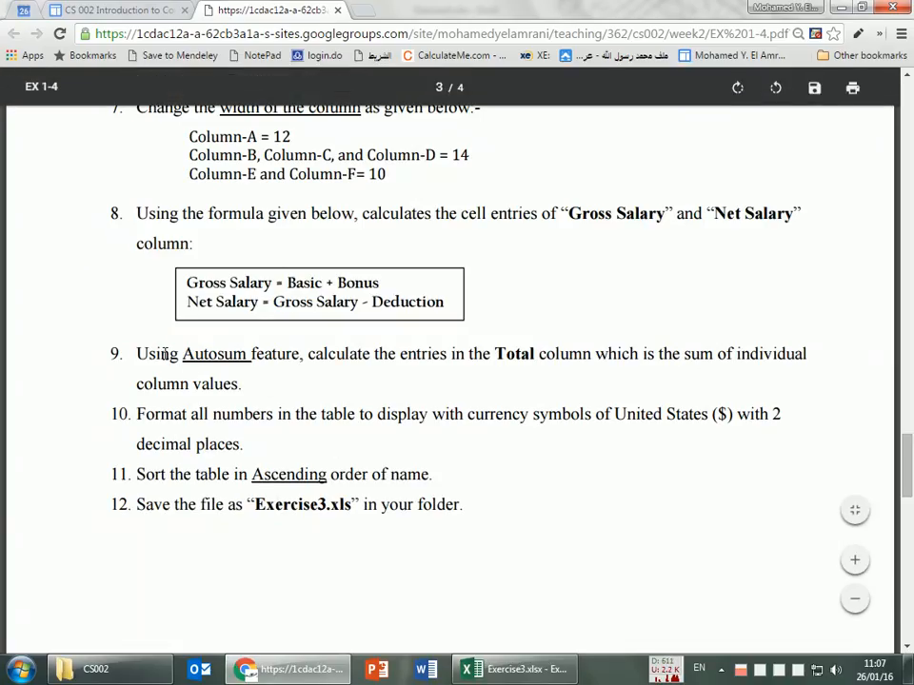
{"action": "left_click_drag", "start_coordinate": [136, 354], "coordinate": [378, 356]}
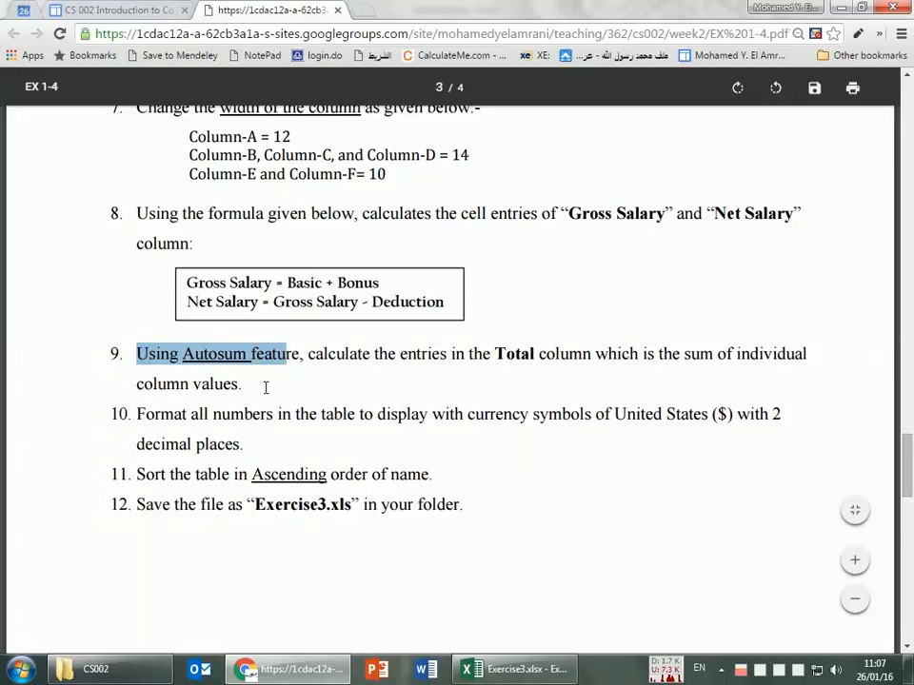
{"action": "key", "text": "alt+Tab"}
{"action": "left_click", "coordinate": [167, 439]}
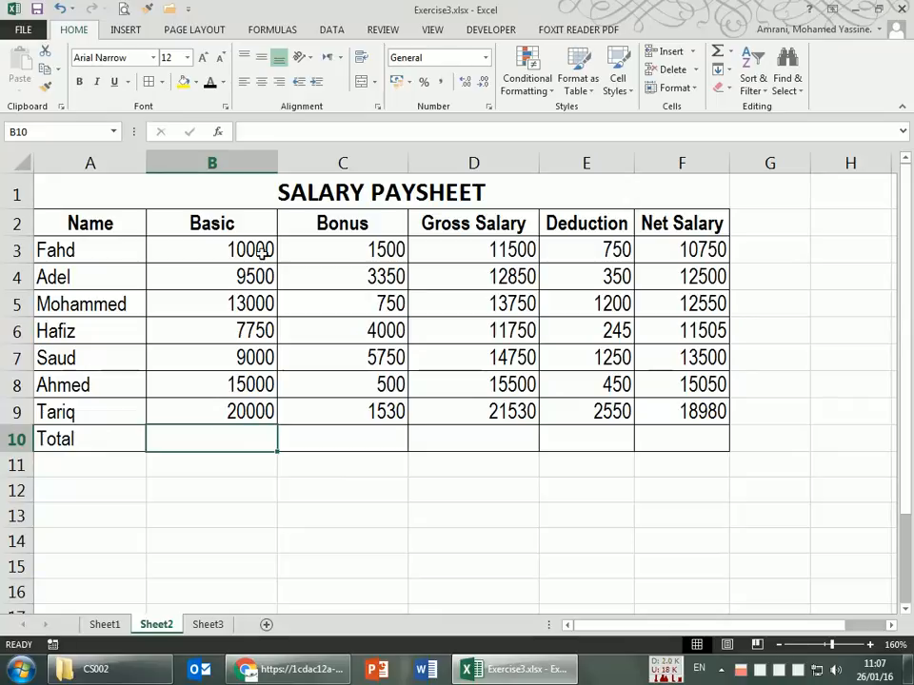
{"action": "type", "text": "="}
{"action": "left_click", "coordinate": [234, 253]}
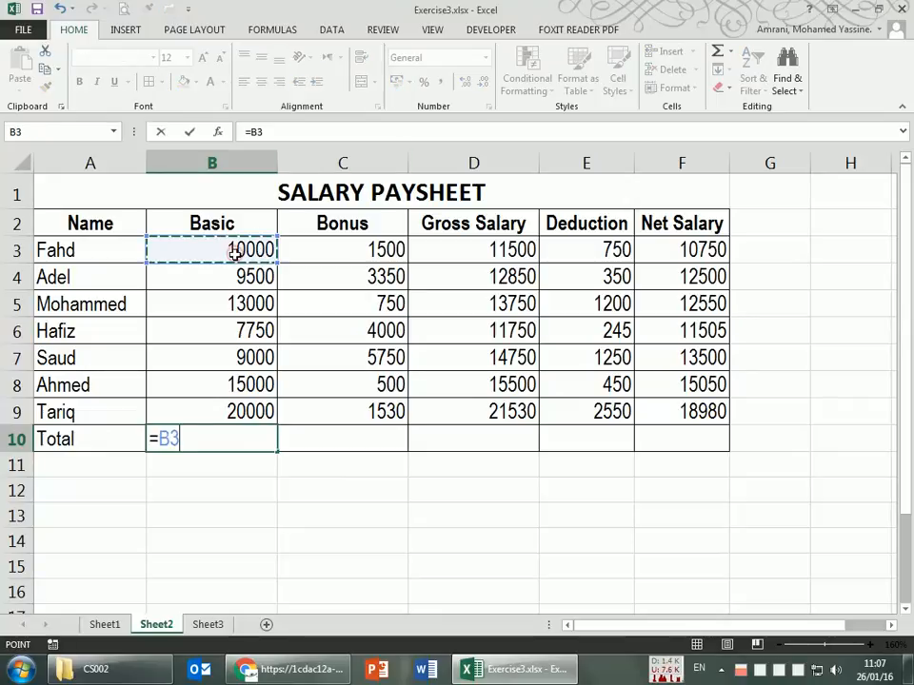
{"action": "type", "text": "+"}
{"action": "left_click", "coordinate": [241, 275]}
{"action": "type", "text": "+"}
{"action": "left_click", "coordinate": [241, 332]}
{"action": "type", "text": "+"}
{"action": "left_click", "coordinate": [242, 310]}
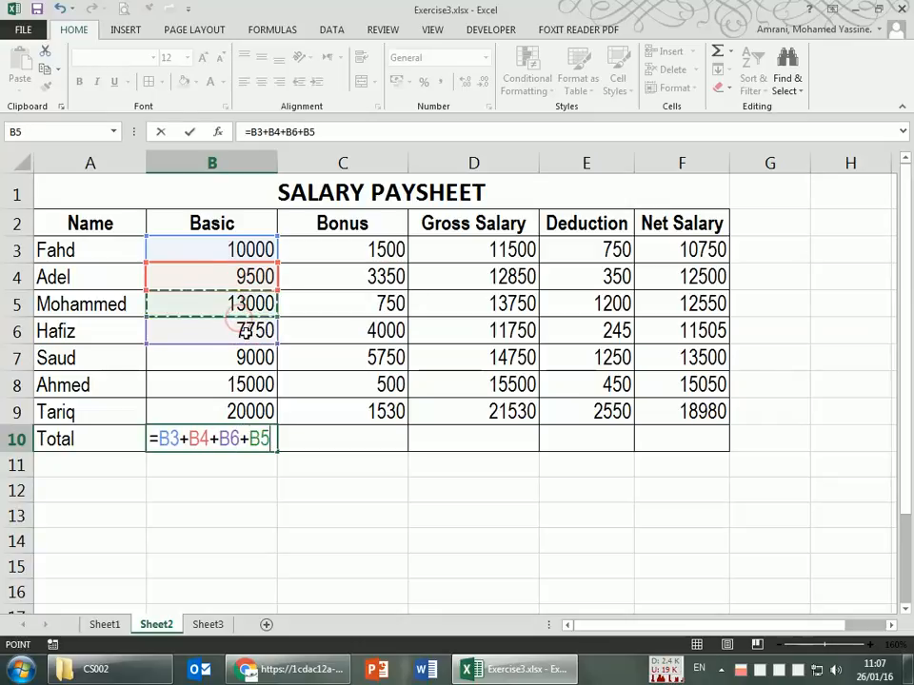
{"action": "type", "text": "+"}
{"action": "left_click", "coordinate": [241, 358]}
{"action": "type", "text": "+"}
{"action": "left_click", "coordinate": [241, 384]}
{"action": "type", "text": "+"}
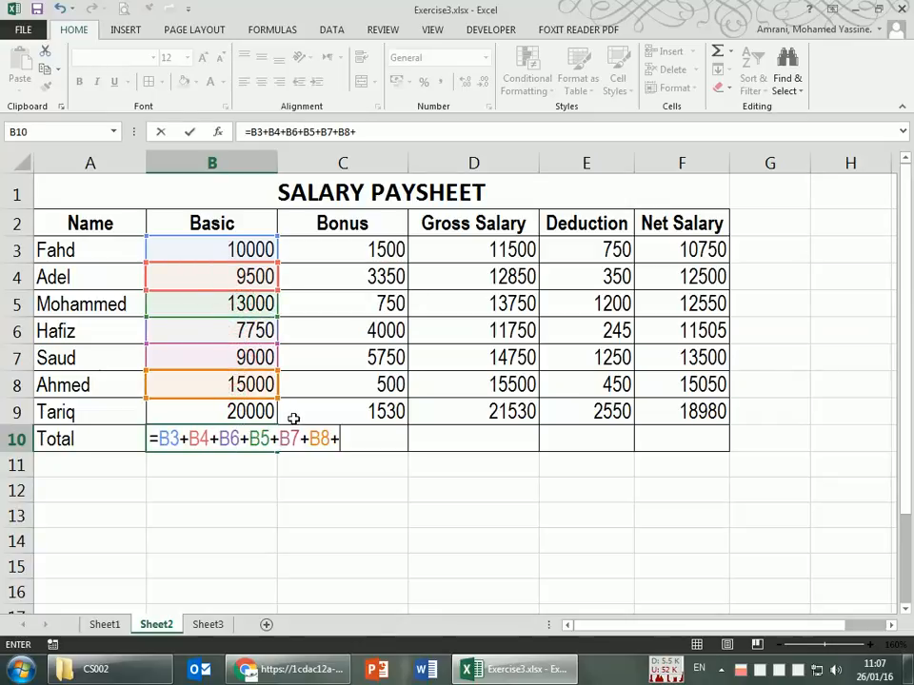
{"action": "key", "text": "Escape"}
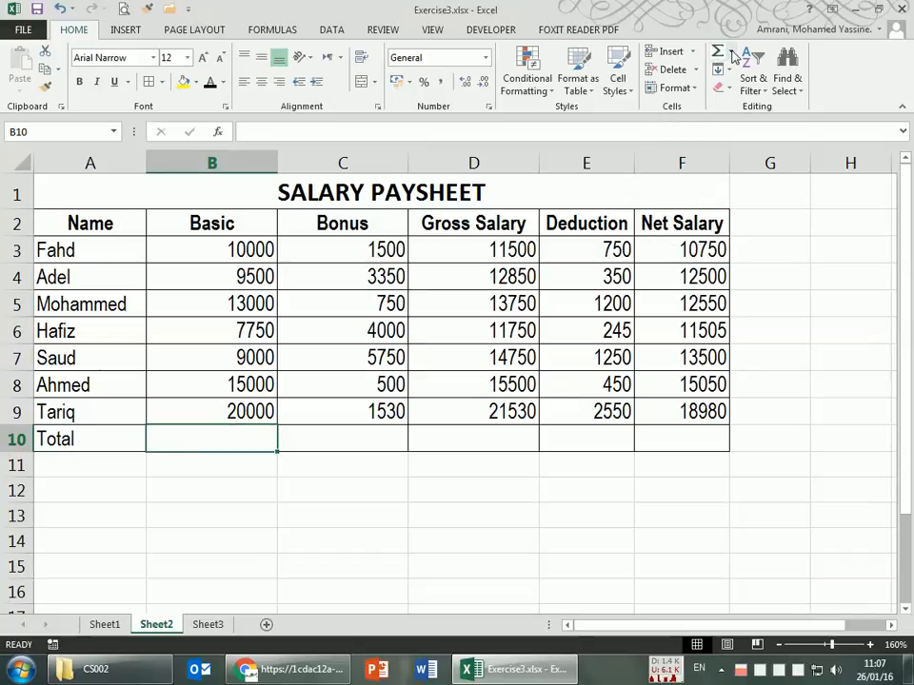
Step: Sum B3:B9 in cell B10 with AutoSum, and fill the total formula across to F10
{"action": "left_click", "coordinate": [731, 55]}
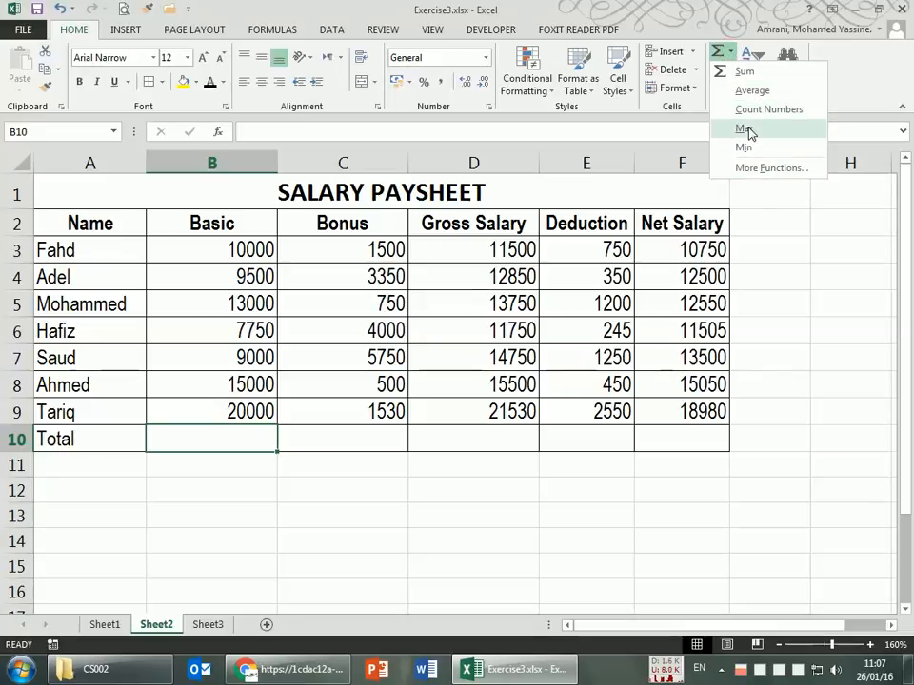
{"action": "left_click", "coordinate": [745, 73]}
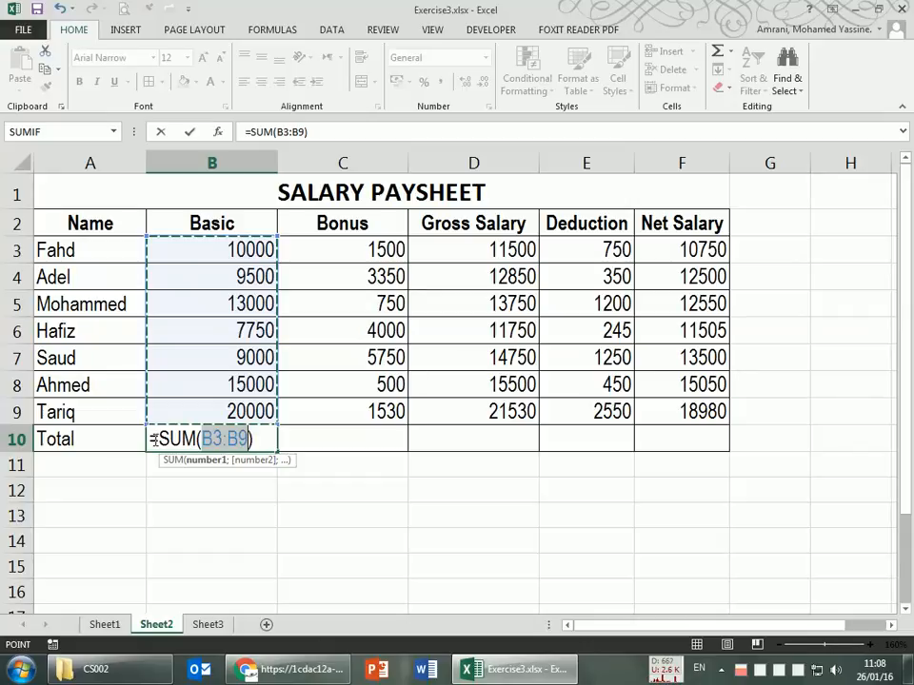
{"action": "key", "text": "Return"}
{"action": "left_click", "coordinate": [175, 436]}
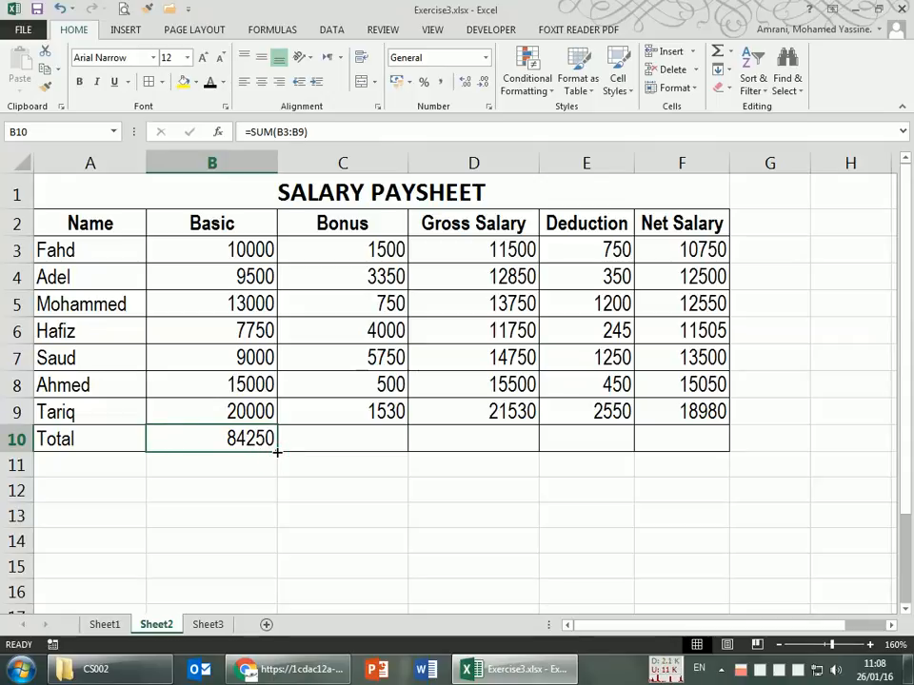
{"action": "left_click_drag", "start_coordinate": [277, 452], "coordinate": [724, 440]}
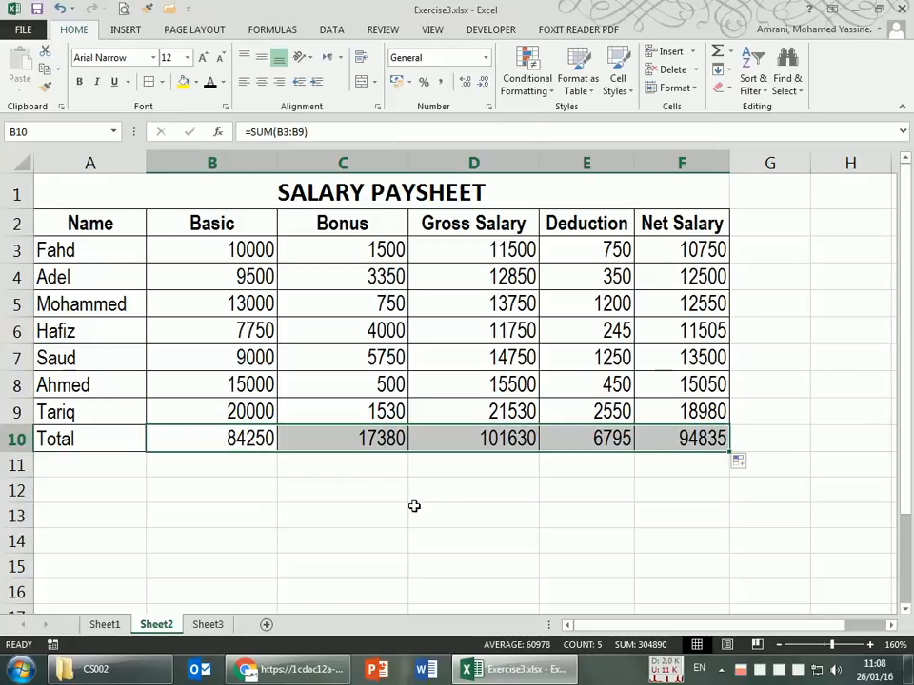
{"action": "left_click", "coordinate": [363, 487]}
{"action": "left_click", "coordinate": [363, 440]}
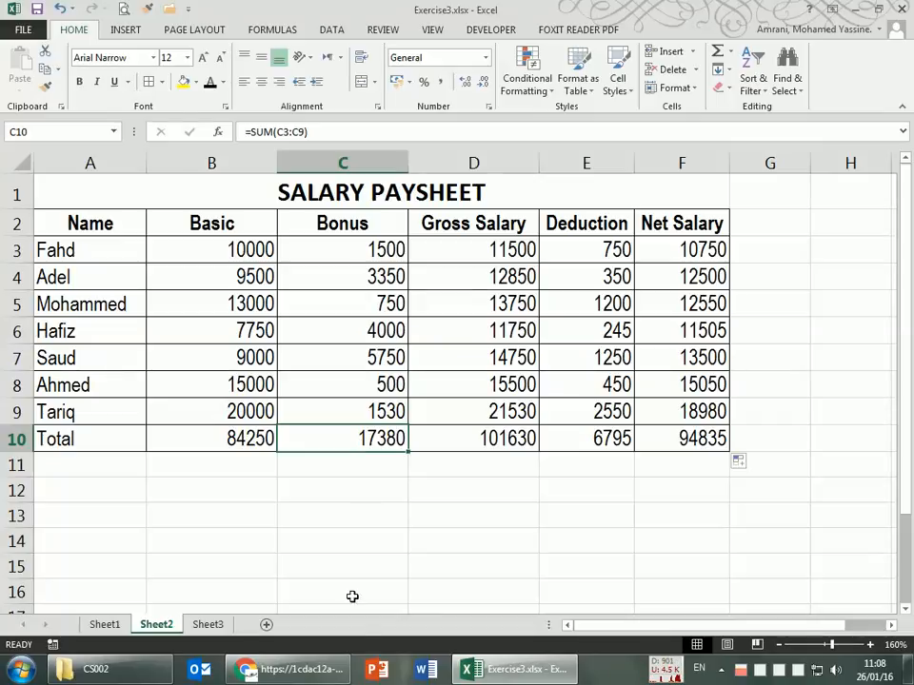
Step: Review the Gross Salary results in D3:D9 alongside the instructions on the exercise sheet
{"action": "left_click", "coordinate": [320, 678]}
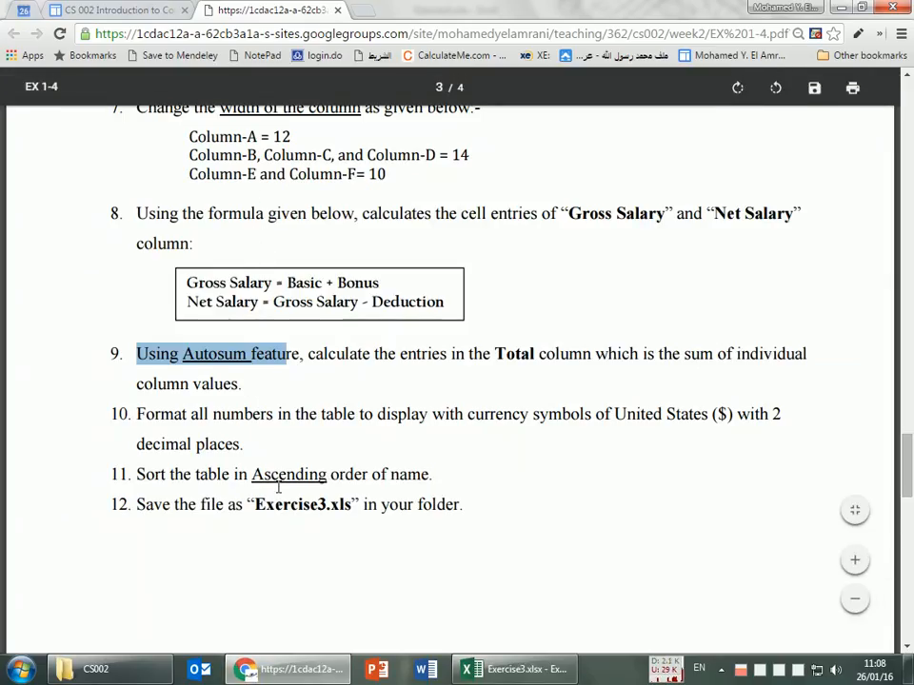
{"action": "left_click", "coordinate": [477, 671]}
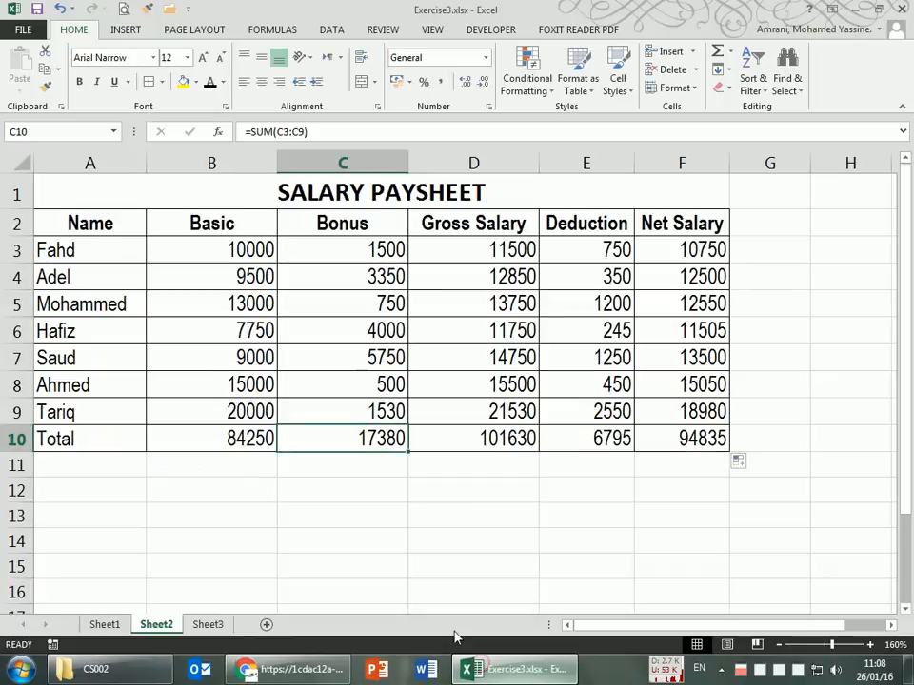
{"action": "left_click", "coordinate": [667, 252]}
{"action": "left_click_drag", "start_coordinate": [515, 249], "coordinate": [476, 411]}
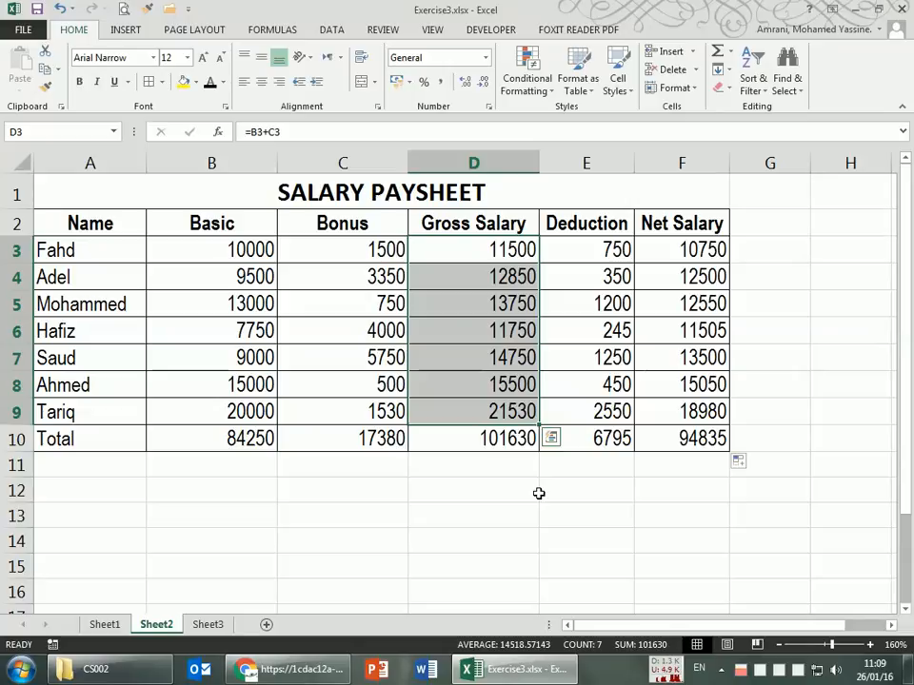
{"action": "left_click", "coordinate": [246, 670]}
{"action": "left_click", "coordinate": [303, 335]}
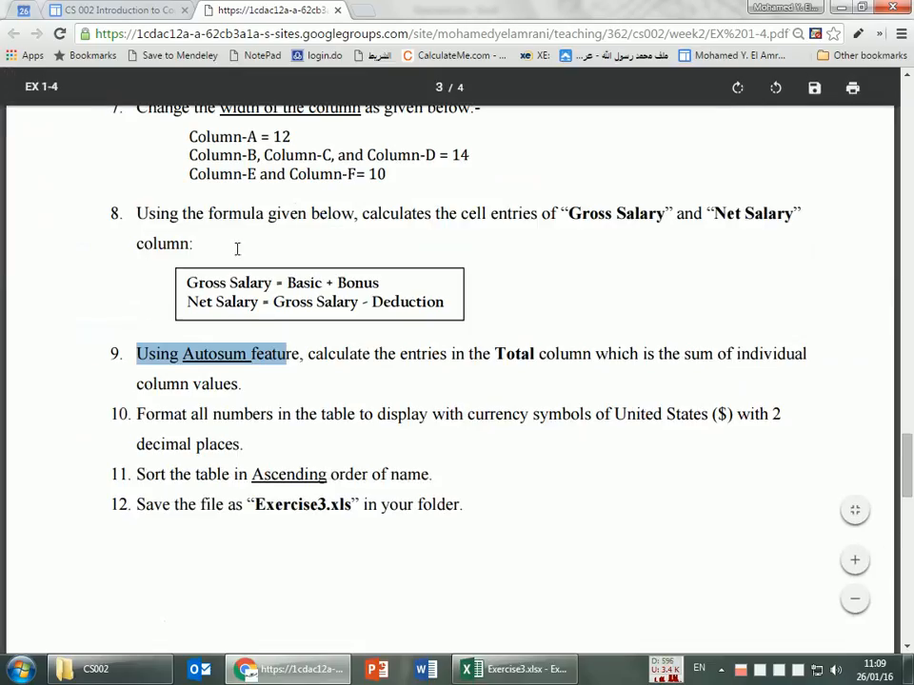
{"action": "scroll", "coordinate": [240, 243], "scroll_direction": "up", "scroll_amount": 1}
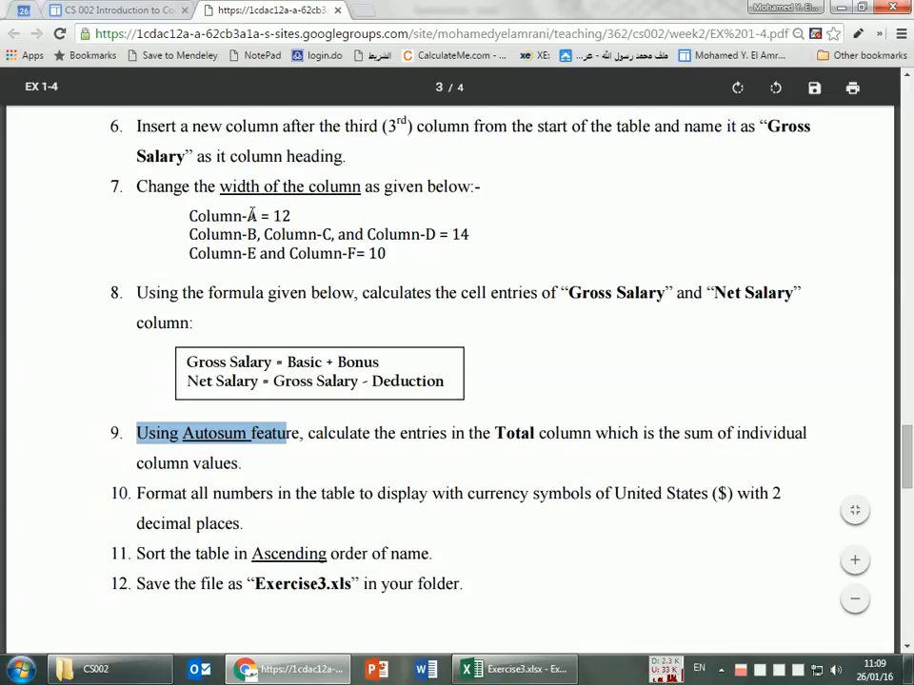
{"action": "key", "text": "alt+Tab"}
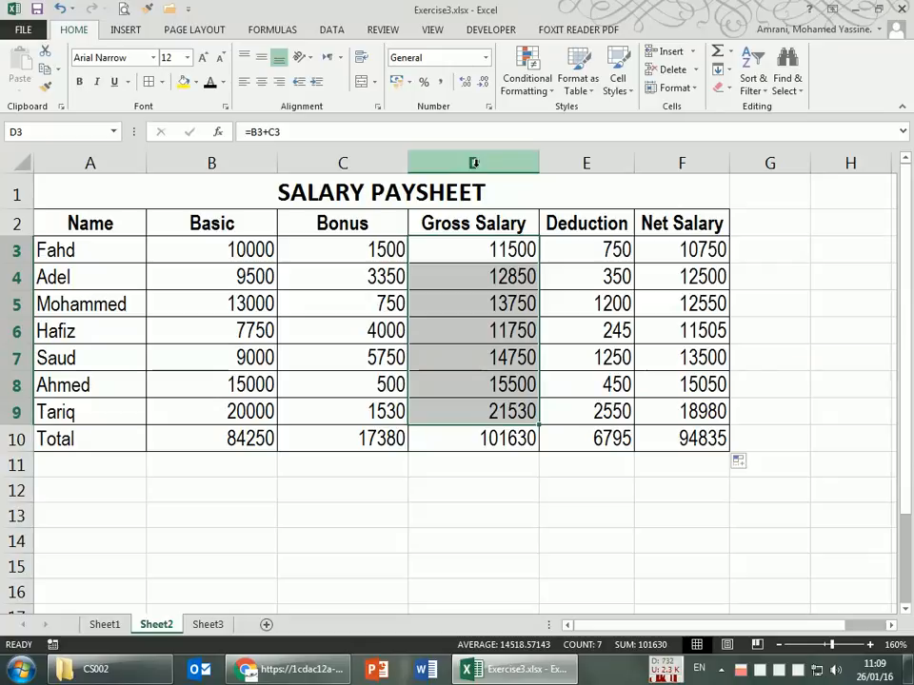
Step: Reread the exercise sheet's steps on inserting the Gross Salary column and changing the column widths
{"action": "key", "text": "alt+Tab"}
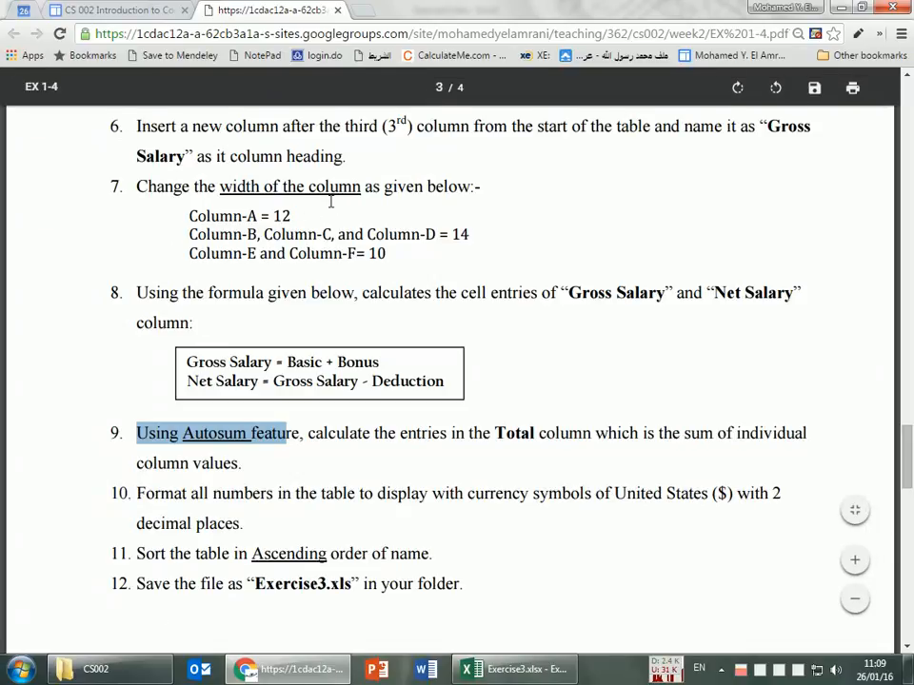
{"action": "left_click_drag", "start_coordinate": [330, 198], "coordinate": [356, 195]}
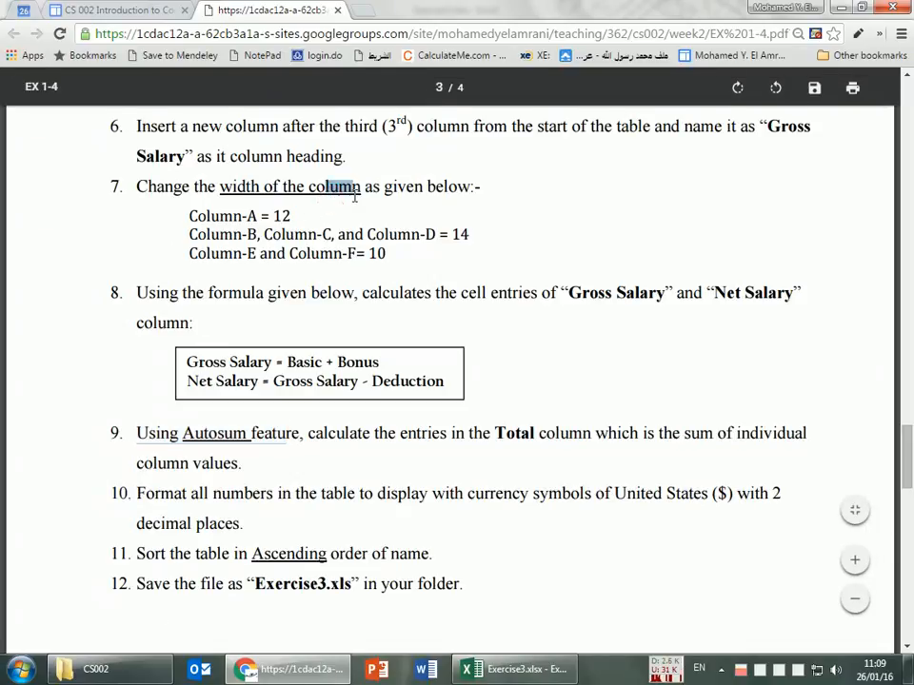
{"action": "scroll", "coordinate": [350, 250], "scroll_direction": "up", "scroll_amount": 3}
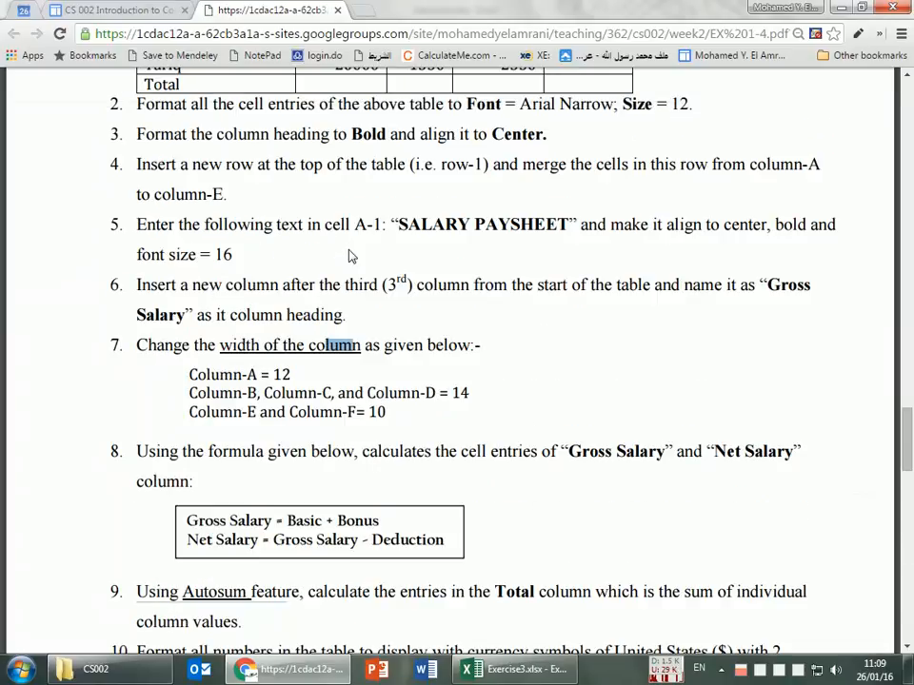
{"action": "key", "text": "alt+Tab"}
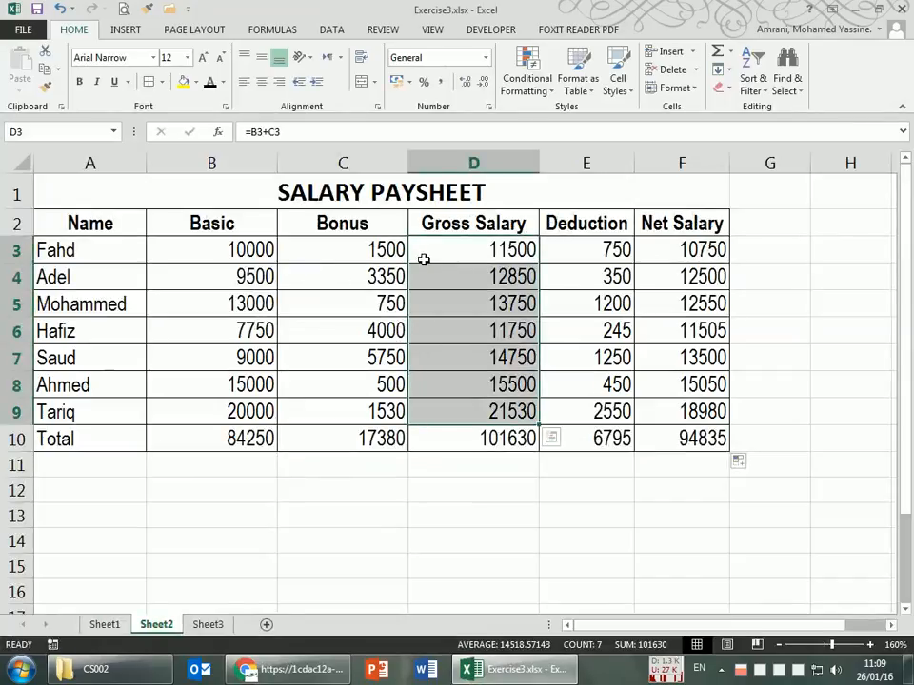
{"action": "right_click", "coordinate": [452, 164]}
{"action": "key", "text": "Escape"}
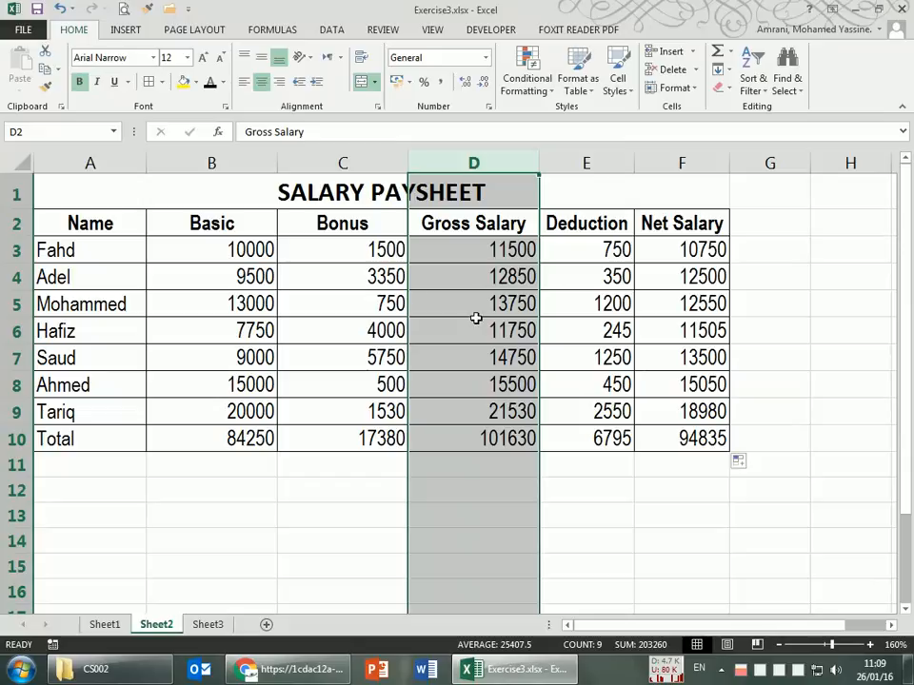
{"action": "right_click", "coordinate": [476, 164]}
{"action": "key", "text": "Escape"}
{"action": "left_click", "coordinate": [343, 163]}
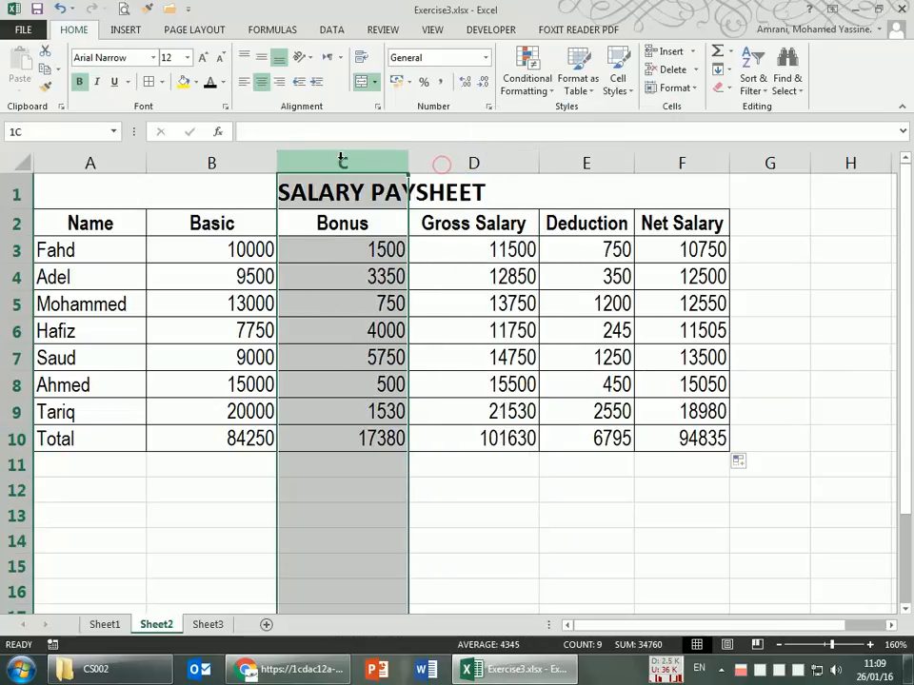
{"action": "left_click", "coordinate": [122, 162]}
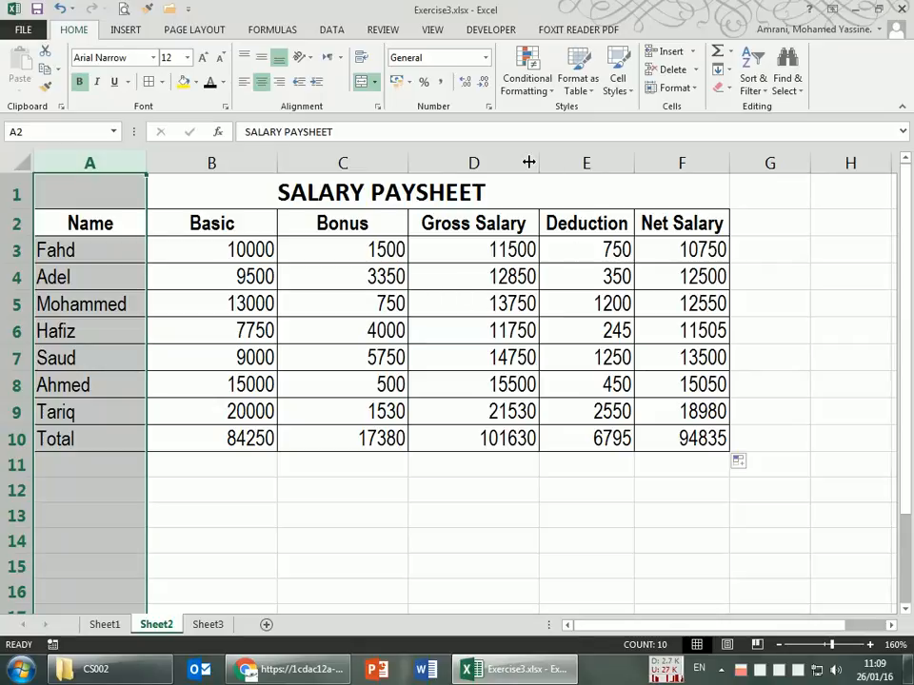
Step: Try inserting a cell at D3 with the existing cells shifted right, and undo the insertion
{"action": "right_click", "coordinate": [492, 205]}
{"action": "right_click", "coordinate": [454, 233]}
{"action": "right_click", "coordinate": [433, 250]}
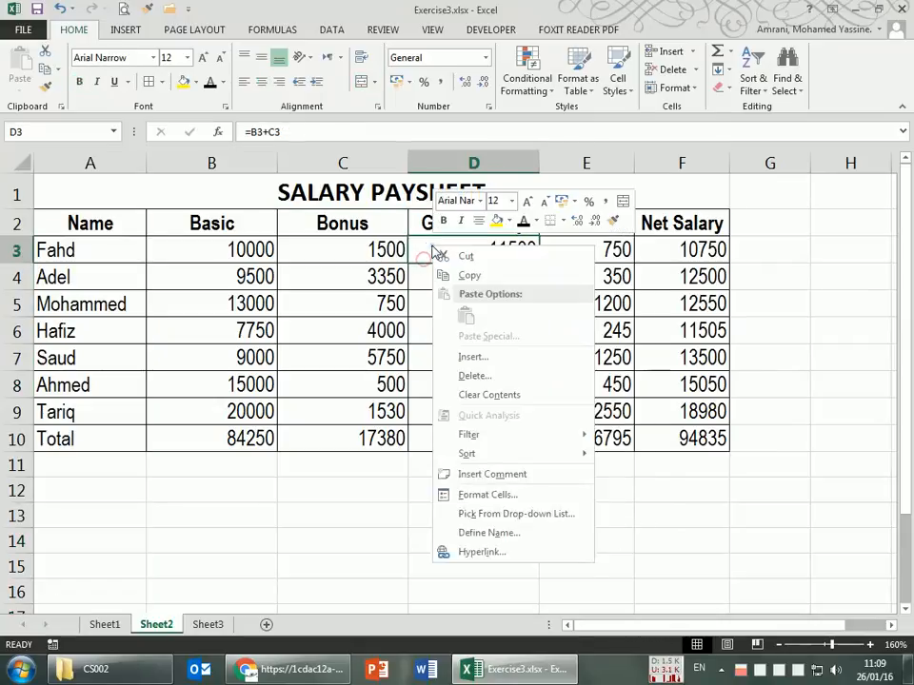
{"action": "left_click", "coordinate": [489, 358]}
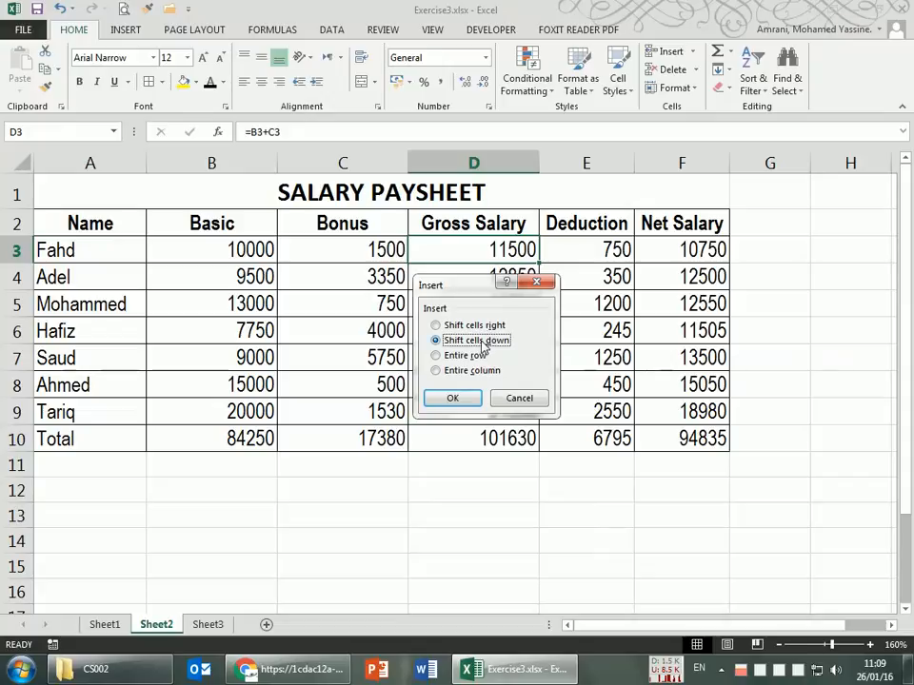
{"action": "left_click", "coordinate": [476, 325]}
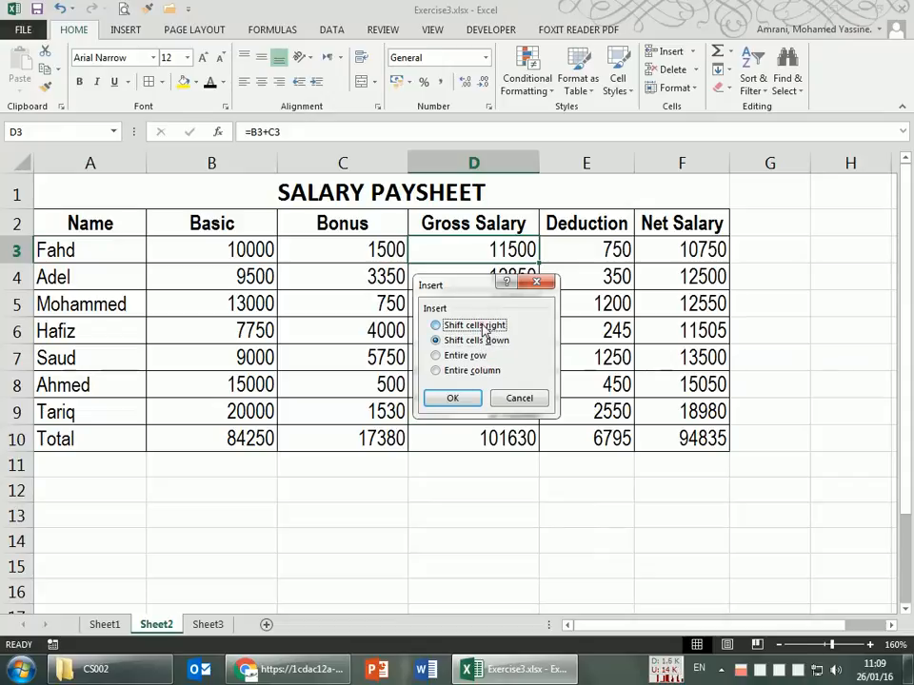
{"action": "left_click", "coordinate": [463, 400]}
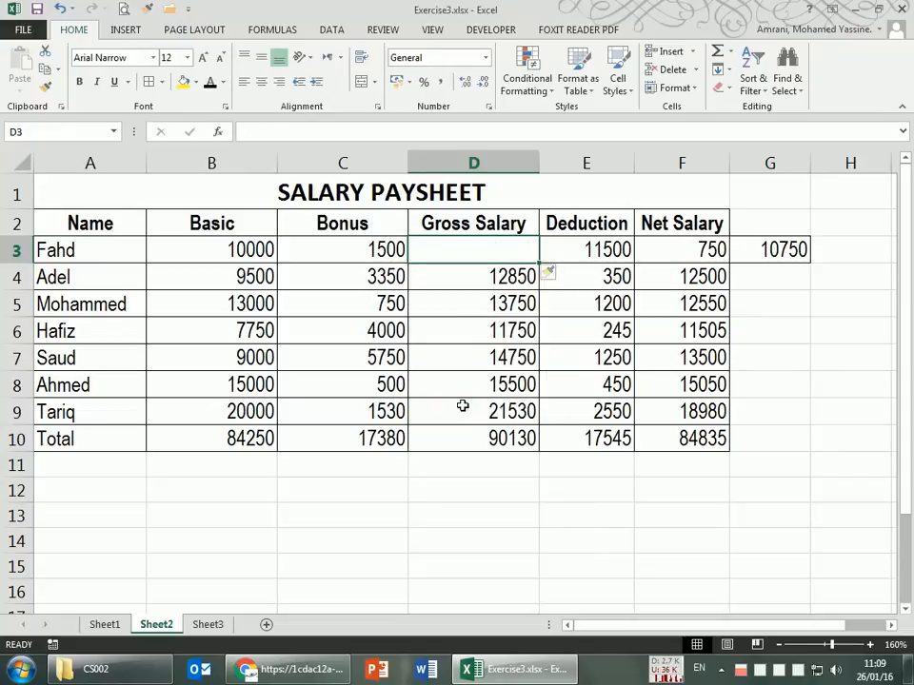
{"action": "key", "text": "ctrl+z"}
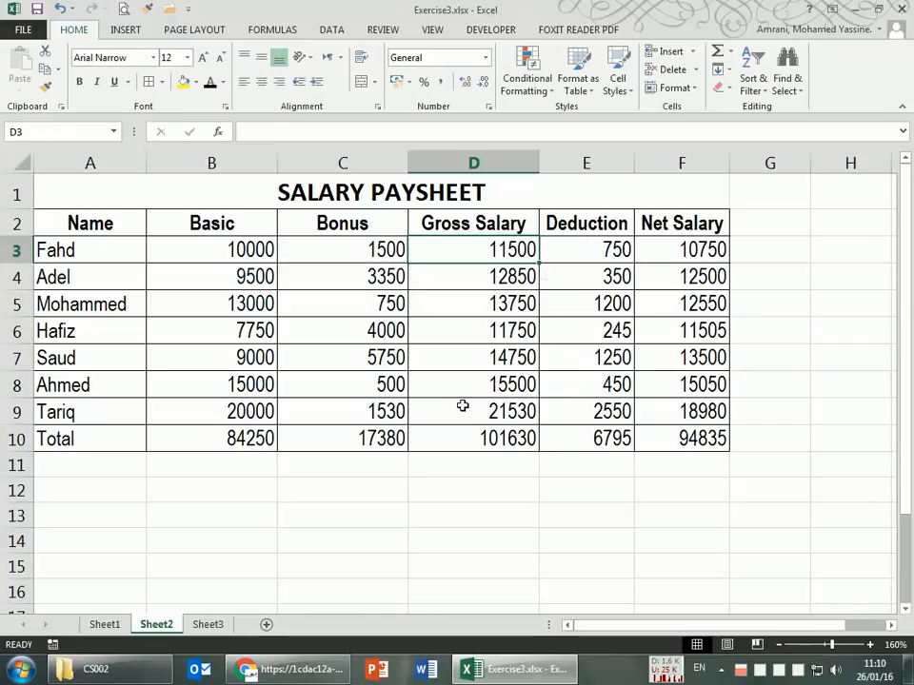
{"action": "right_click", "coordinate": [458, 154]}
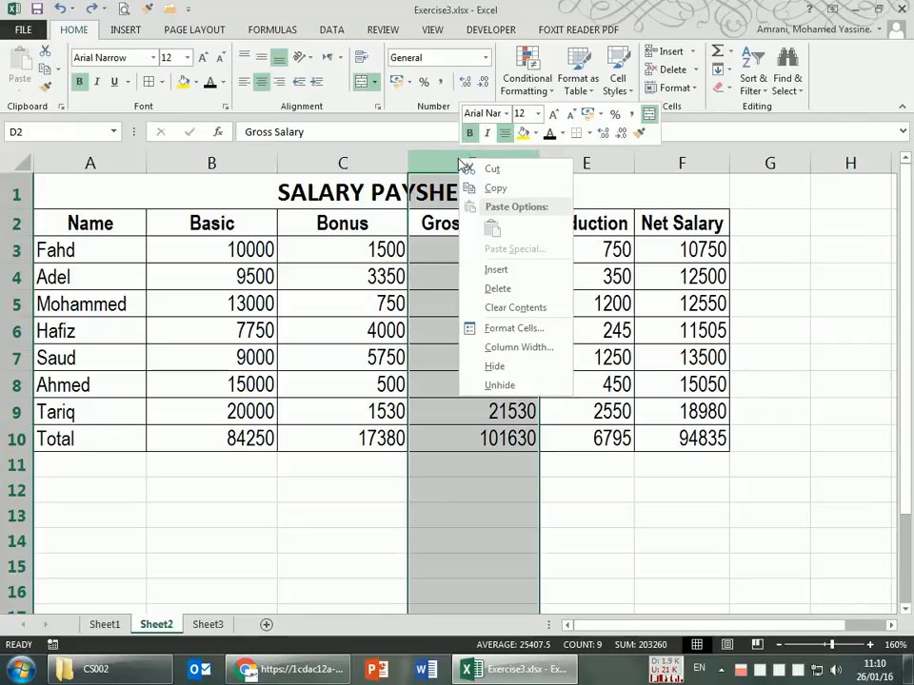
{"action": "left_click", "coordinate": [643, 514]}
{"action": "left_click", "coordinate": [621, 556]}
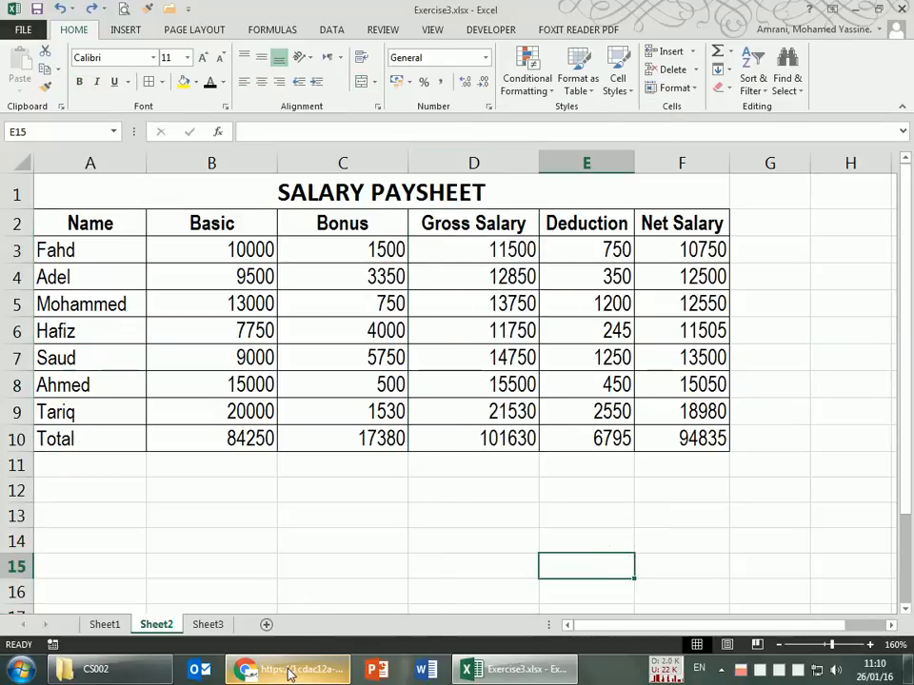
Step: Review the exercise sheet in the browser from step 9 on AutoSum onward, and return to the Excel workbook
{"action": "mouse_move", "coordinate": [291, 674]}
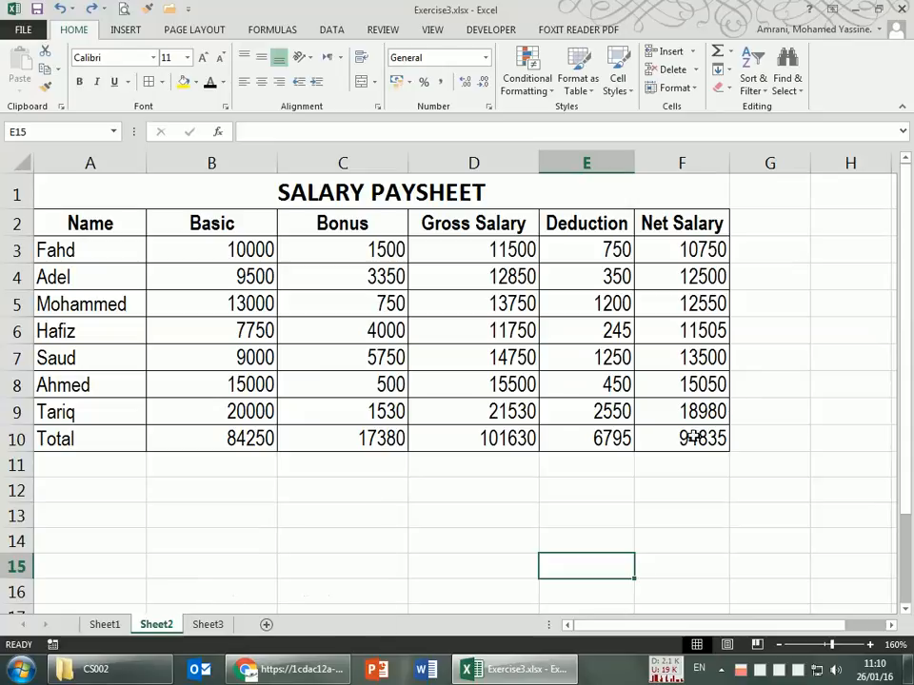
{"action": "left_click", "coordinate": [284, 674]}
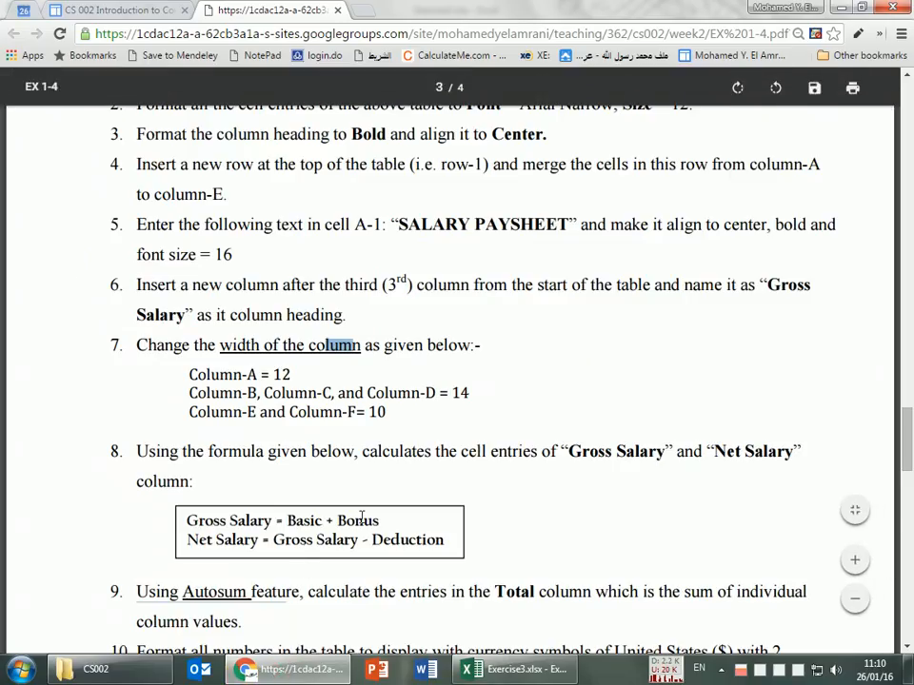
{"action": "scroll", "coordinate": [314, 514], "scroll_direction": "down", "scroll_amount": 3}
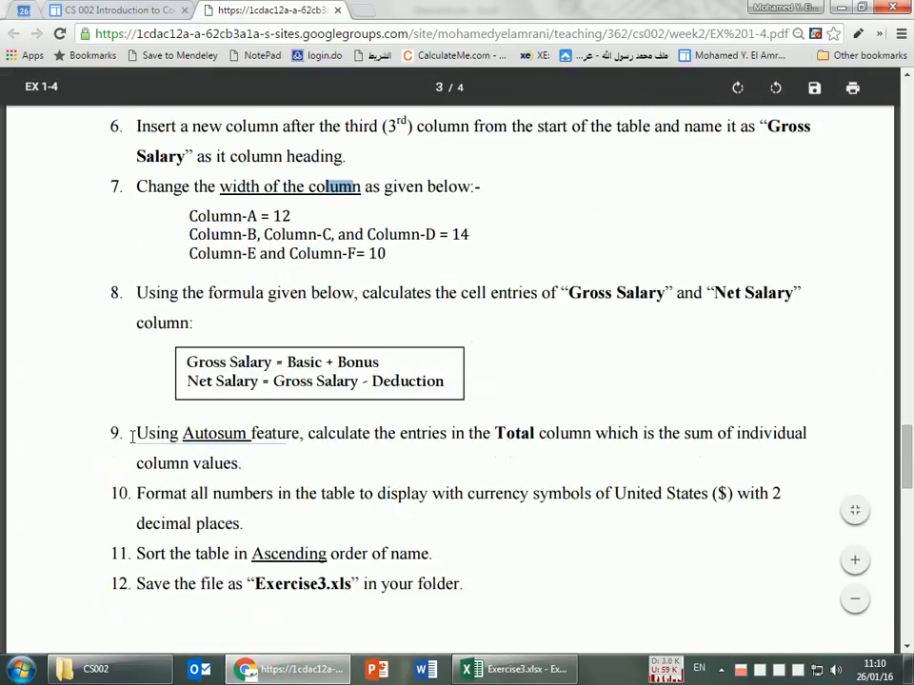
{"action": "scroll", "coordinate": [132, 433], "scroll_direction": "down", "scroll_amount": 2}
{"action": "key", "text": "alt+Tab"}
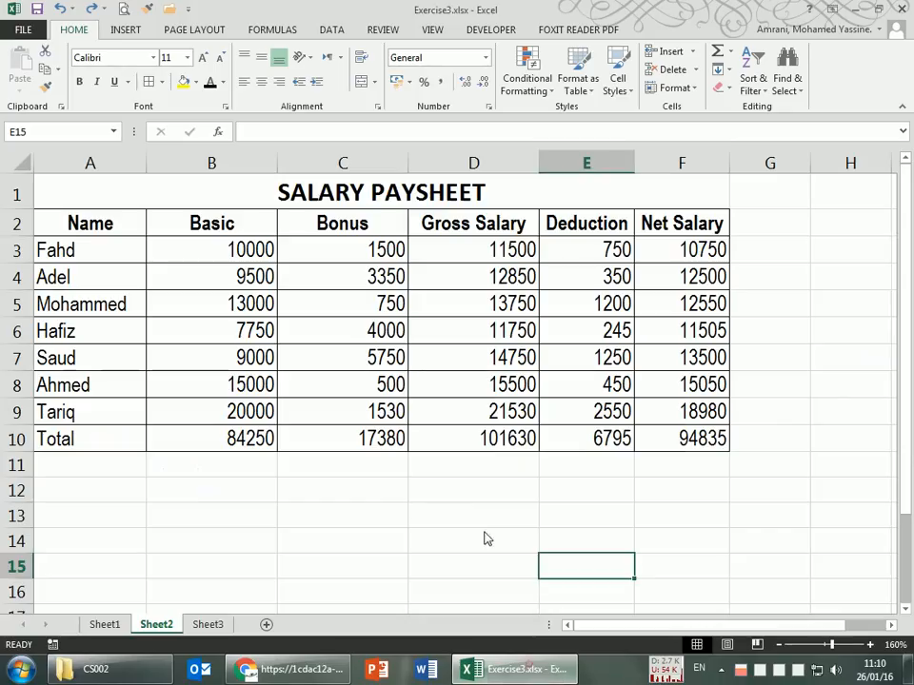
Step: Clear the totals in C10:F10, and try AutoSum for the Bonus column in C10 before cancelling it
{"action": "left_click", "coordinate": [338, 439]}
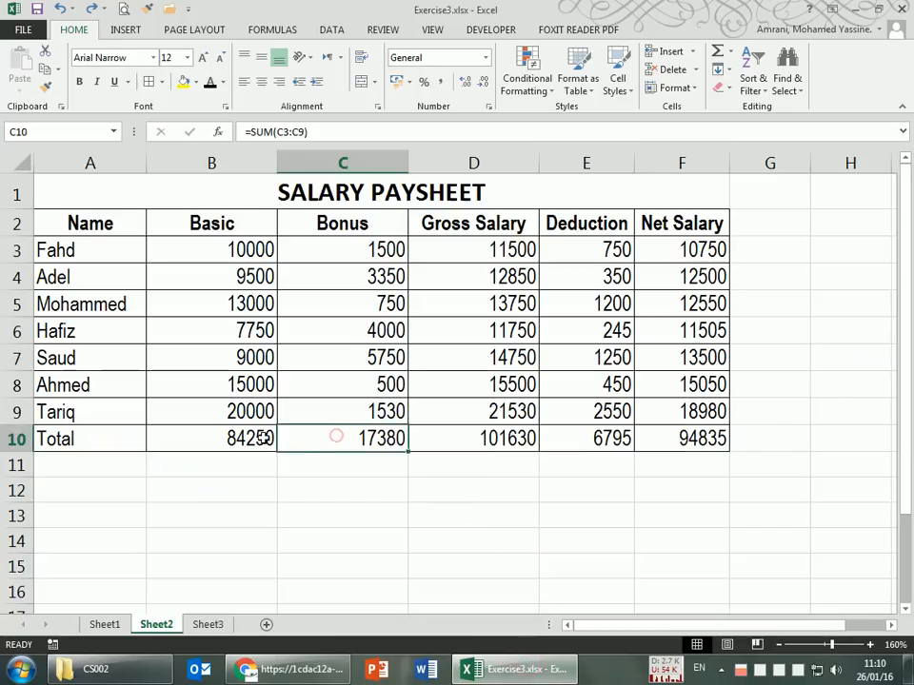
{"action": "left_click_drag", "start_coordinate": [355, 438], "coordinate": [682, 438]}
{"action": "key", "text": "Delete"}
{"action": "left_click", "coordinate": [353, 443]}
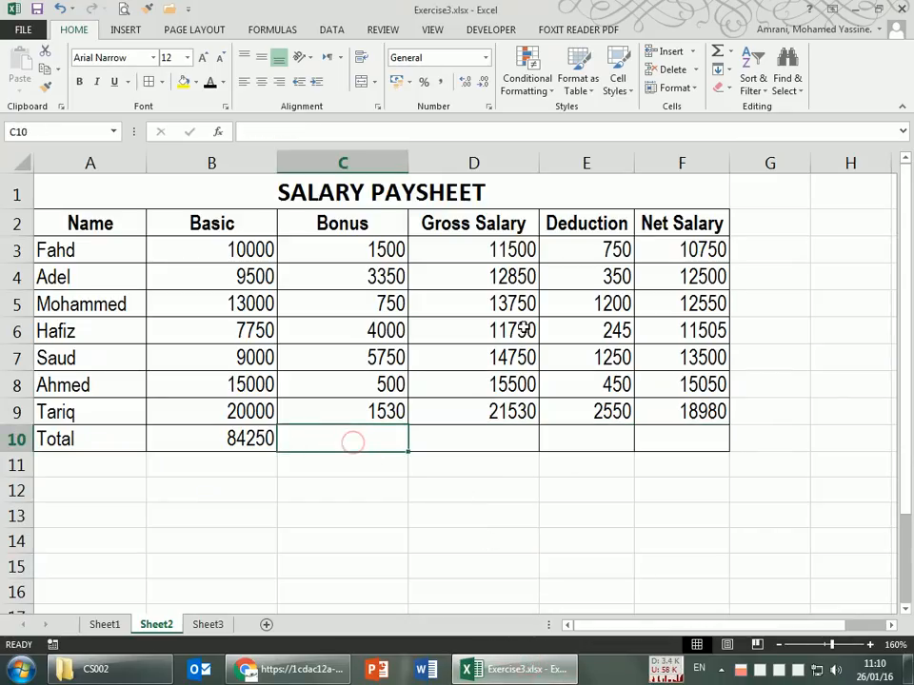
{"action": "left_click", "coordinate": [720, 57]}
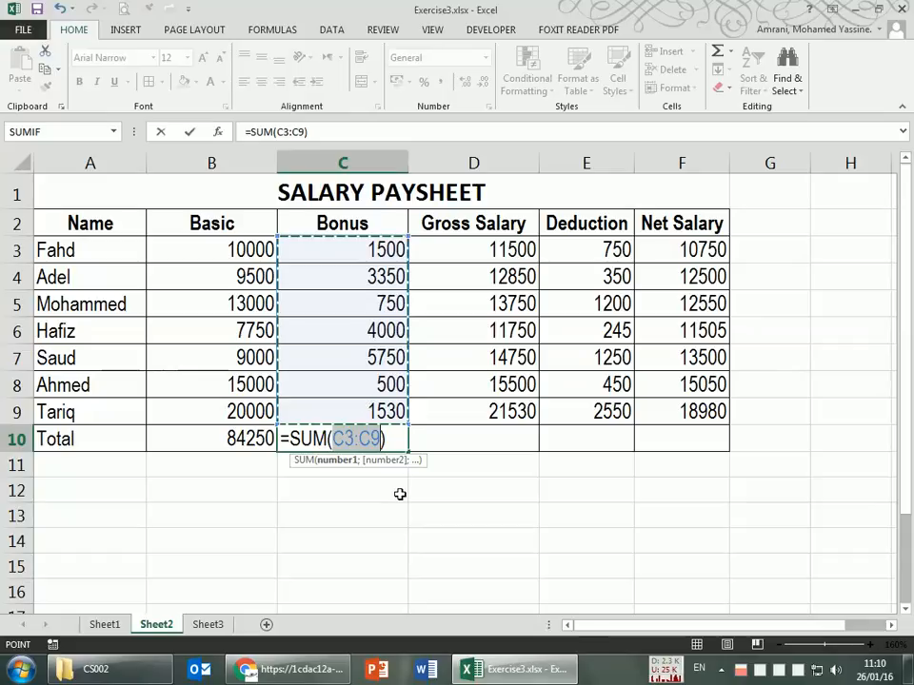
{"action": "key", "text": "Escape"}
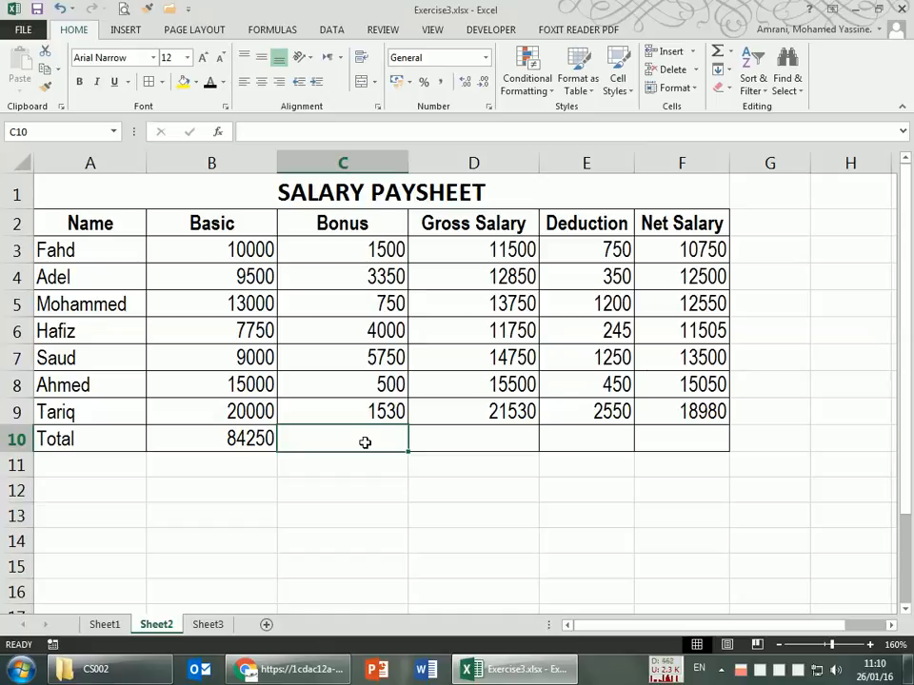
Step: Enter the formula =sum(C3:C9) manually in C10, and fill it across the Total row to F10
{"action": "type", "text": "="}
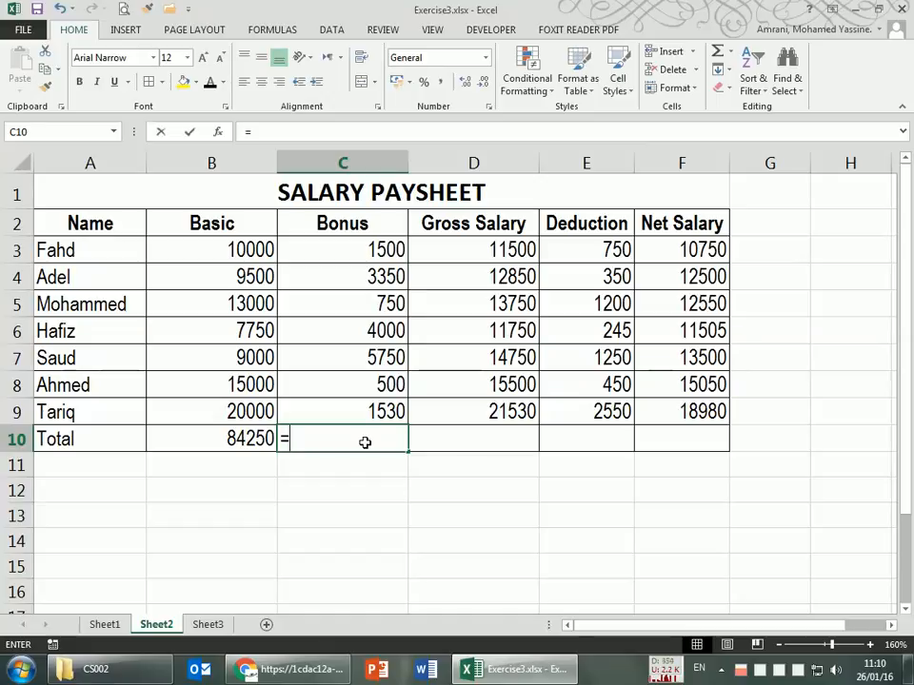
{"action": "type", "text": "sum"}
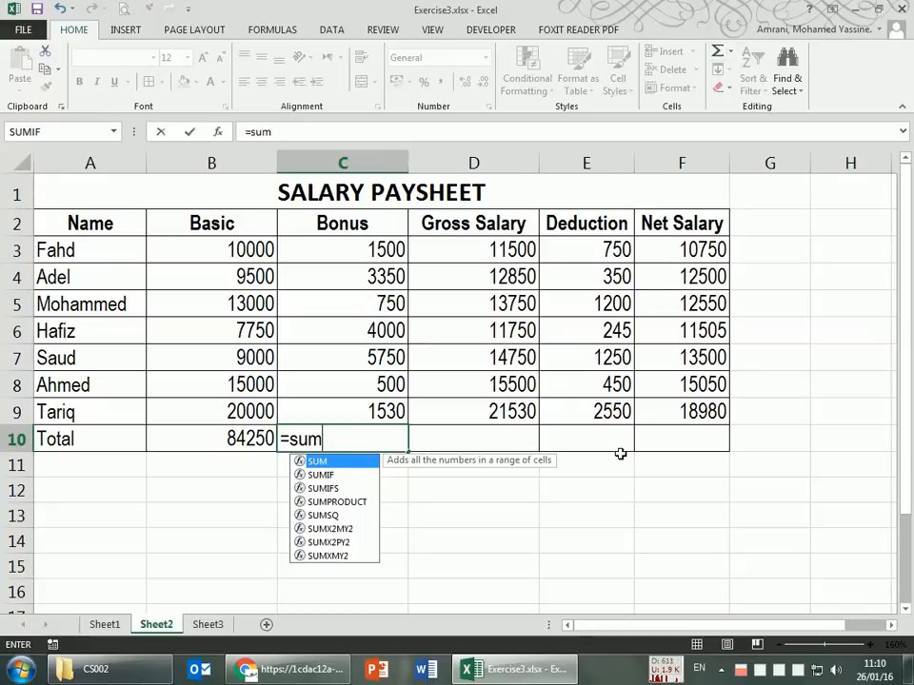
{"action": "type", "text": "("}
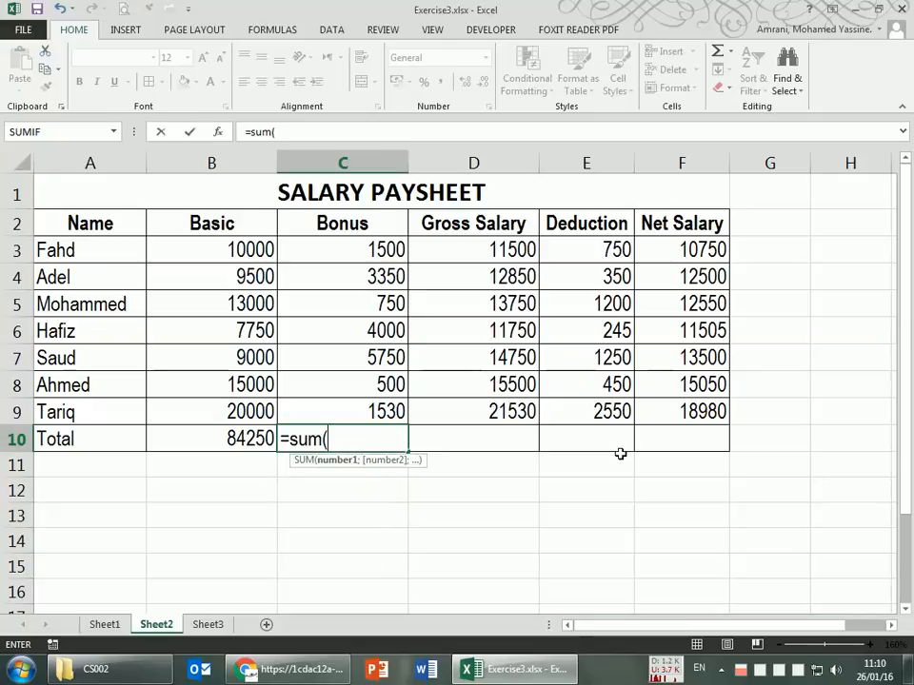
{"action": "left_click_drag", "start_coordinate": [382, 249], "coordinate": [377, 411]}
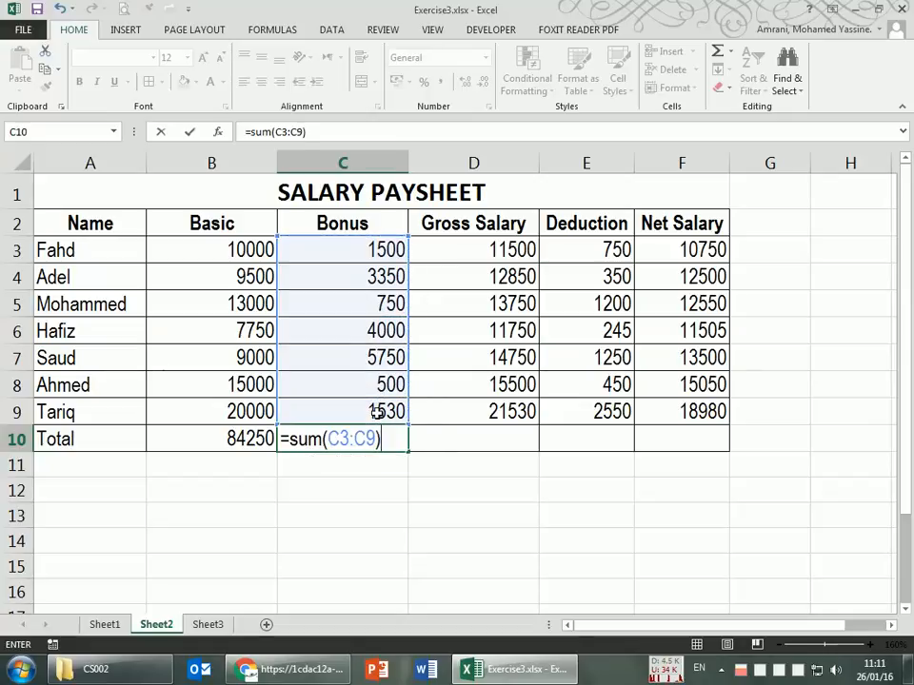
{"action": "key", "text": "Return"}
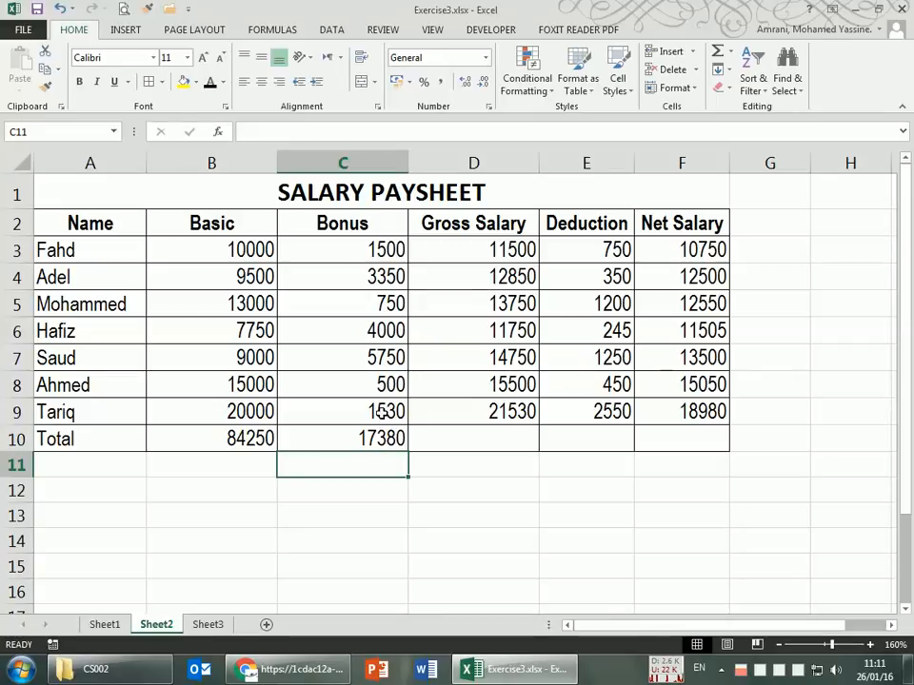
{"action": "left_click", "coordinate": [379, 436]}
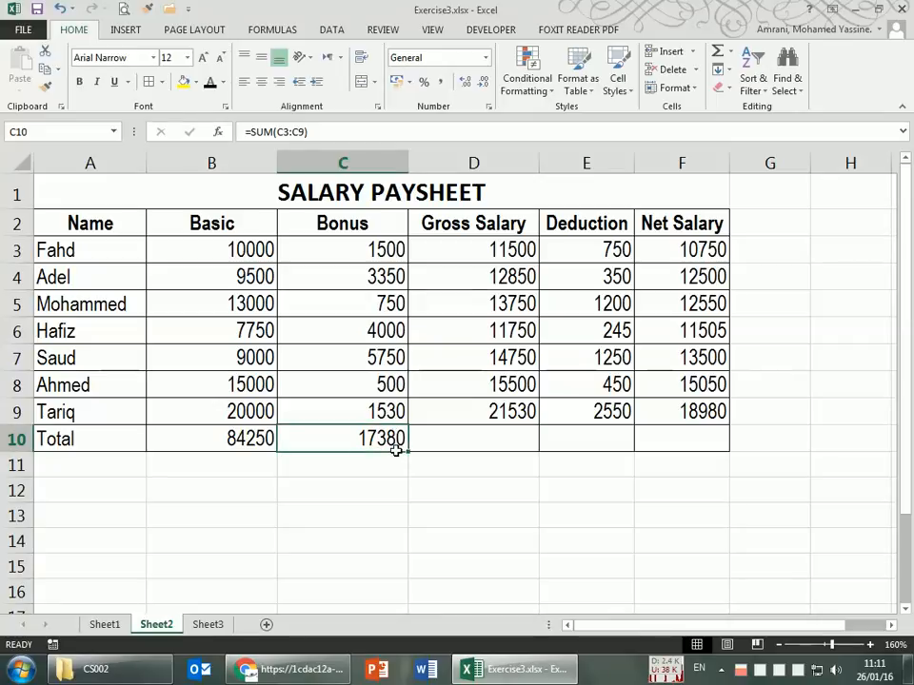
{"action": "left_click_drag", "start_coordinate": [409, 453], "coordinate": [720, 448]}
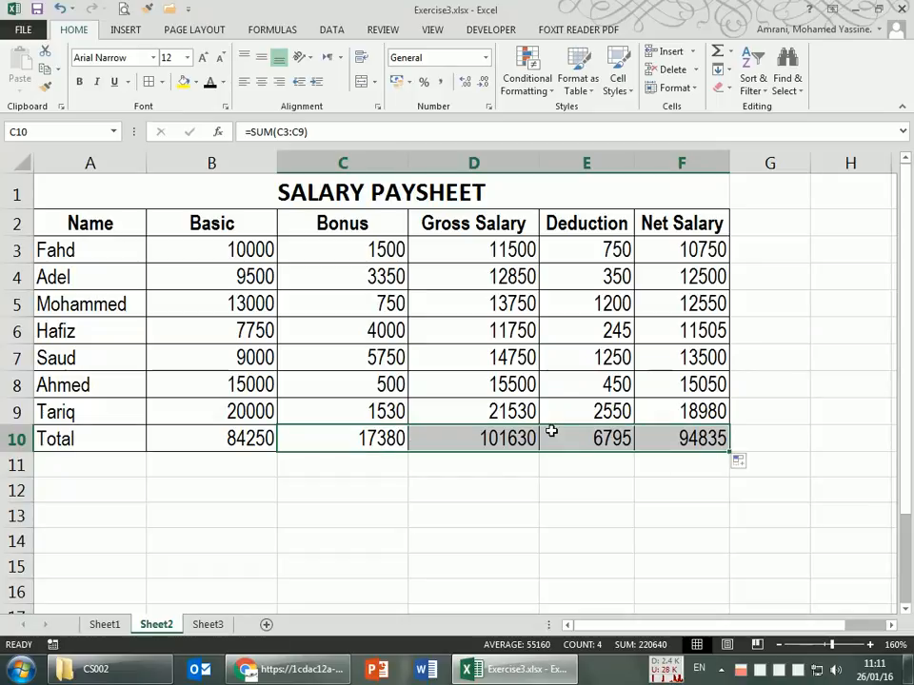
Step: Reapply AutoSum over D3:D9 in the Gross Salary total cell D10 twice, accepting the suggested range each time
{"action": "left_click", "coordinate": [504, 439]}
{"action": "left_click", "coordinate": [721, 52]}
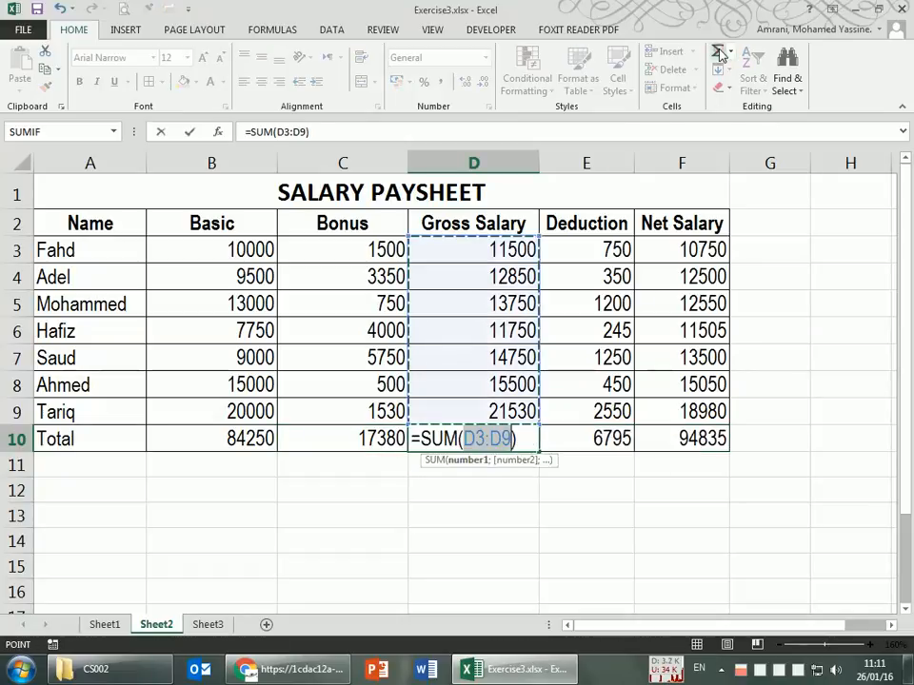
{"action": "key", "text": "Return"}
{"action": "left_click", "coordinate": [581, 541]}
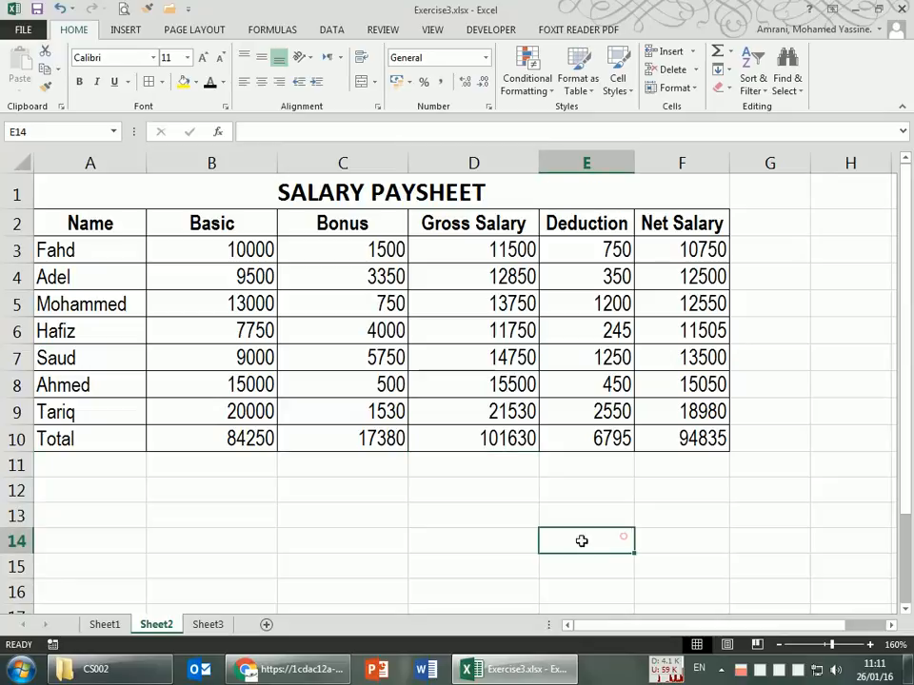
{"action": "left_click", "coordinate": [507, 441]}
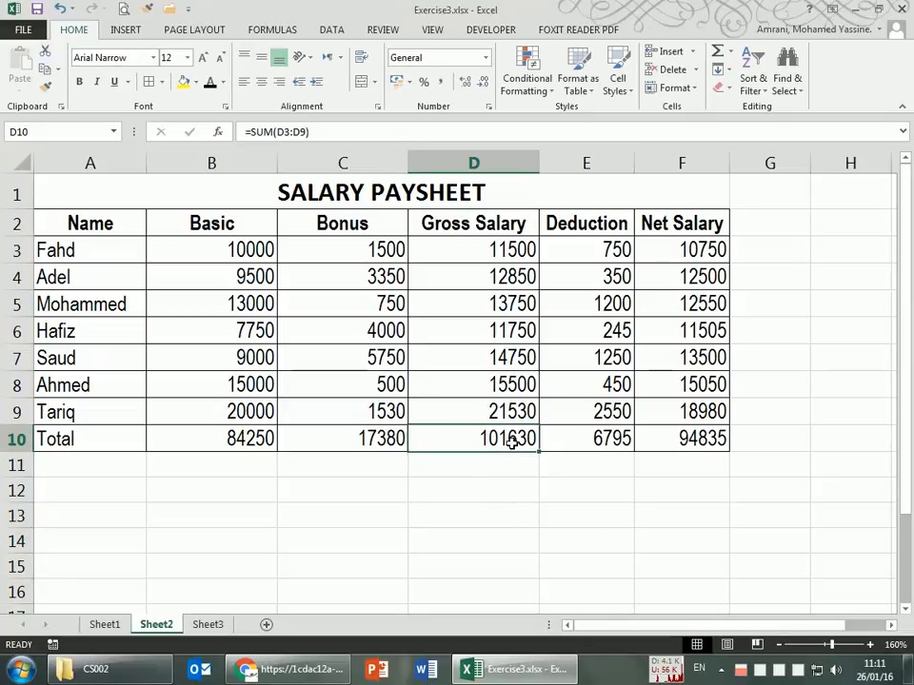
{"action": "left_click", "coordinate": [718, 57]}
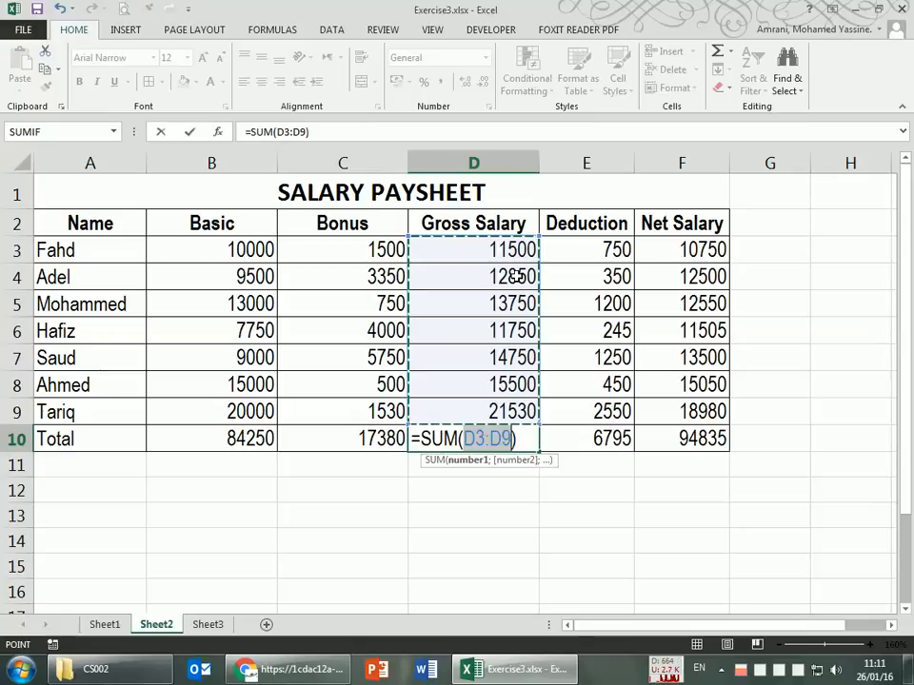
{"action": "key", "text": "Return"}
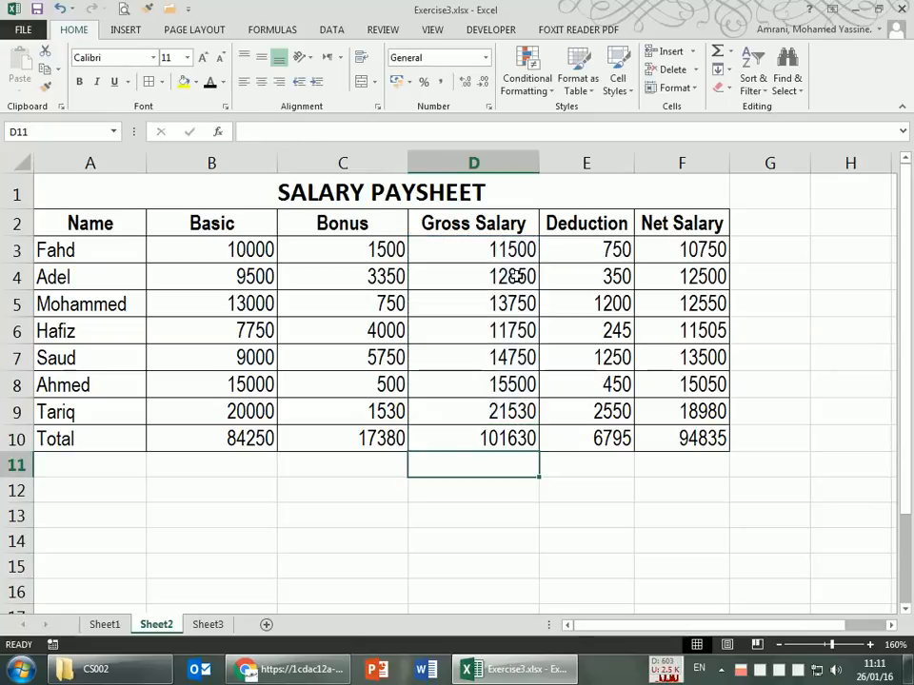
{"action": "left_click", "coordinate": [503, 504]}
Step: Review step 10 on dollar formatting in the exercise sheet in the browser, and return to the Excel workbook
{"action": "key", "text": "alt+Tab"}
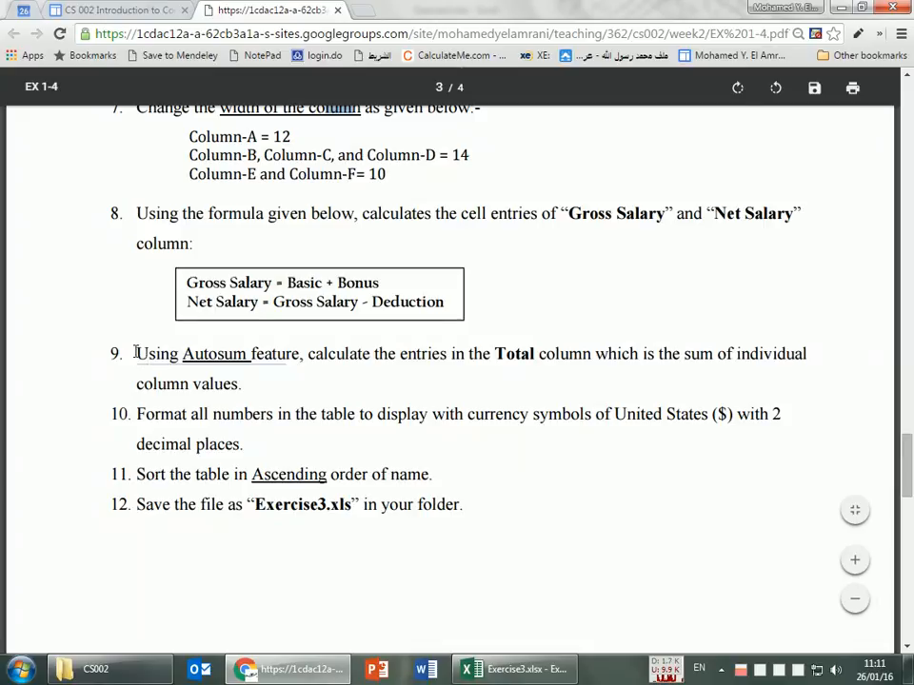
{"action": "scroll", "coordinate": [164, 406], "scroll_direction": "down", "scroll_amount": 3}
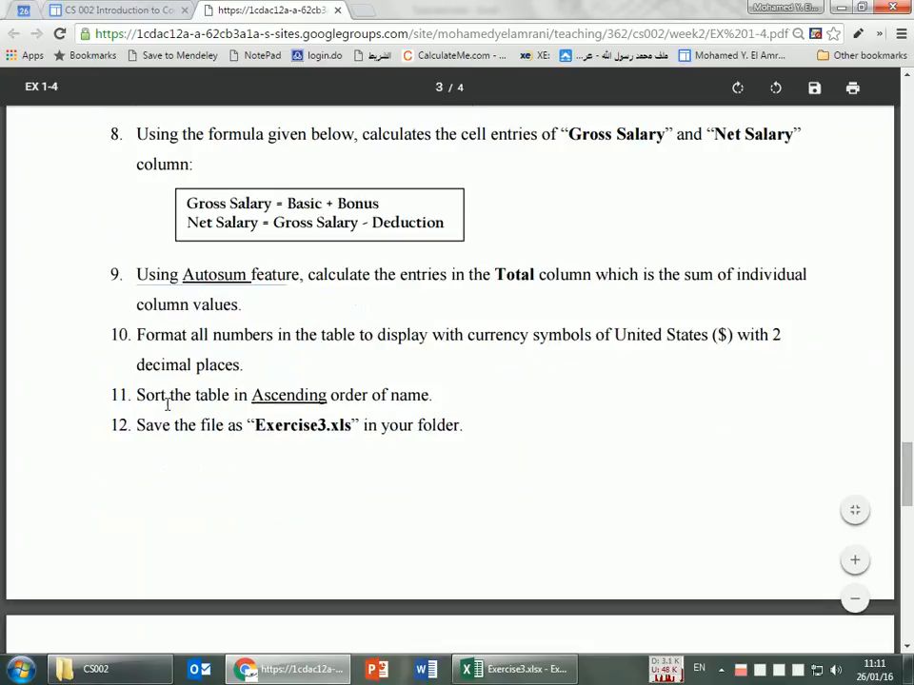
{"action": "left_click_drag", "start_coordinate": [137, 257], "coordinate": [289, 288]}
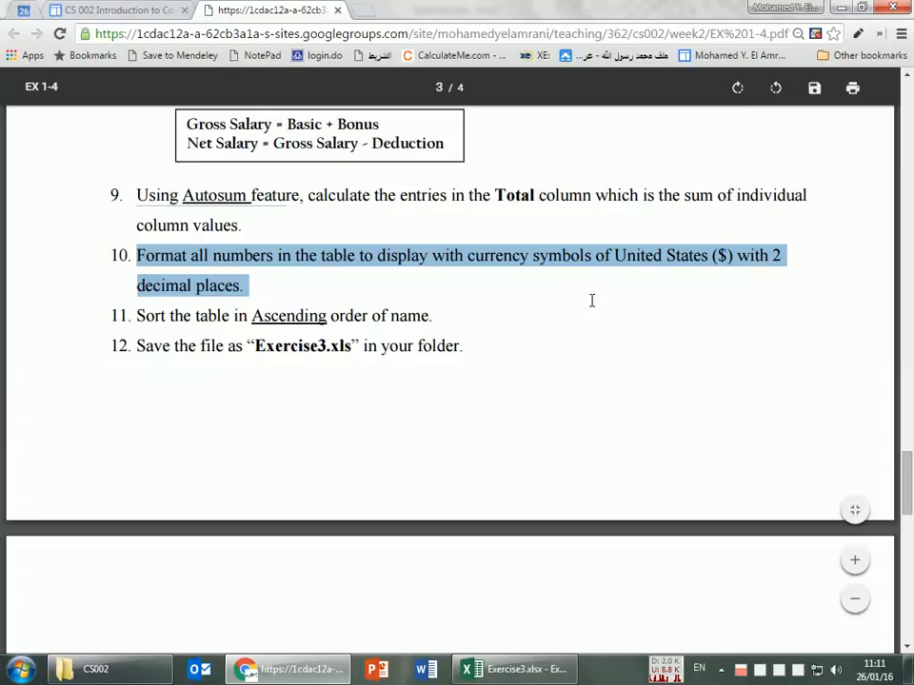
{"action": "key", "text": "alt+Tab"}
{"action": "left_click", "coordinate": [563, 416]}
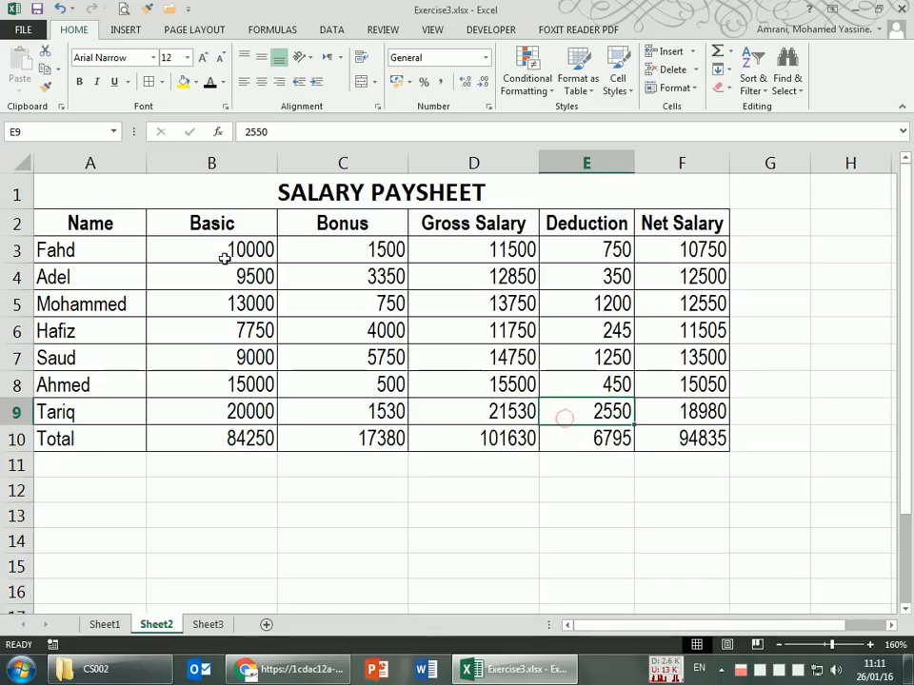
Step: Try the $ English (United States) accounting format on the salary figures in B3:F10, and undo it
{"action": "left_click_drag", "start_coordinate": [220, 250], "coordinate": [673, 445]}
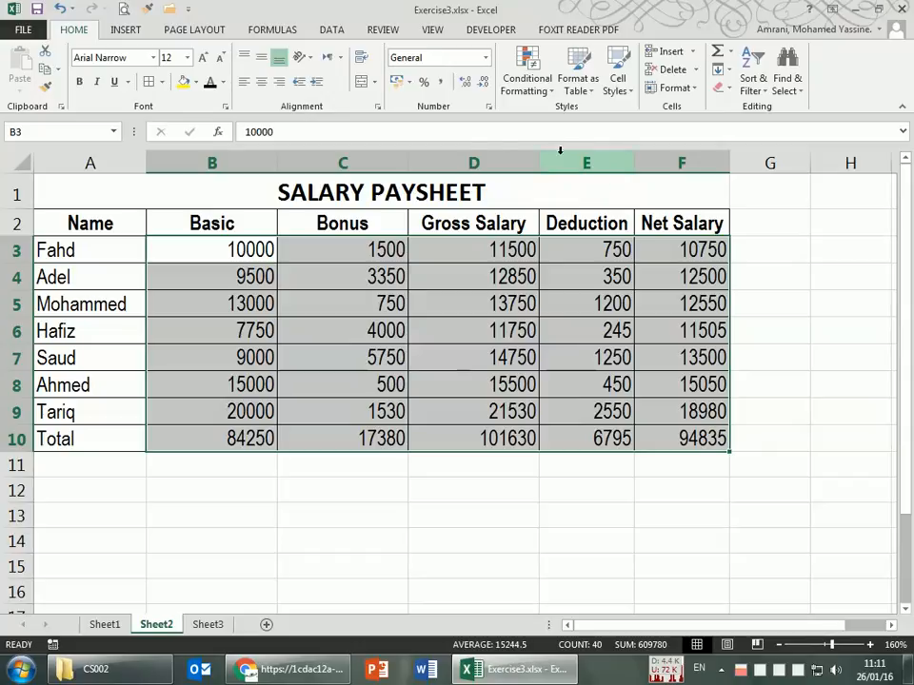
{"action": "left_click", "coordinate": [408, 83]}
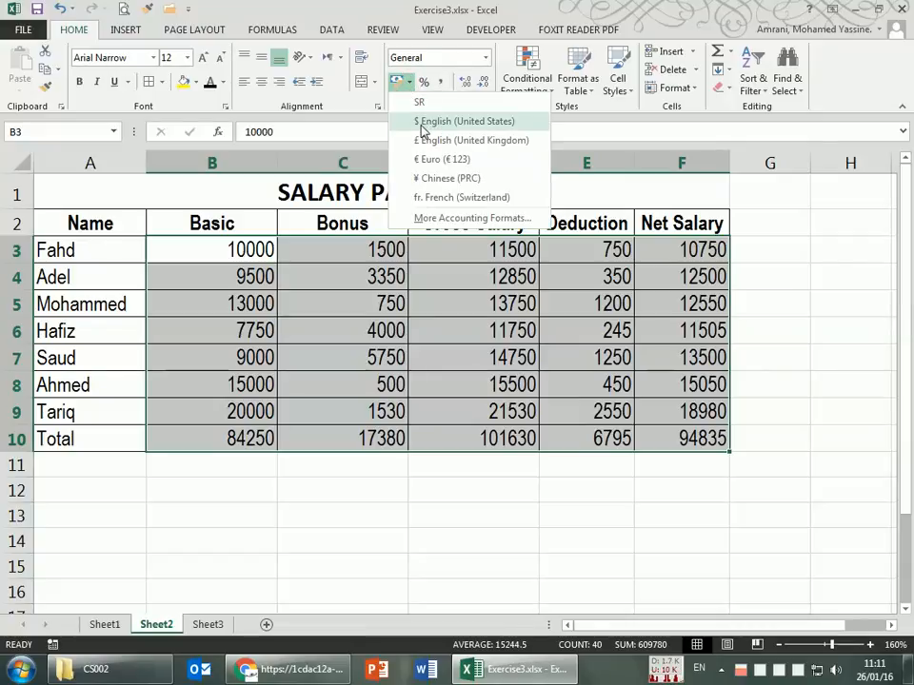
{"action": "left_click", "coordinate": [416, 124]}
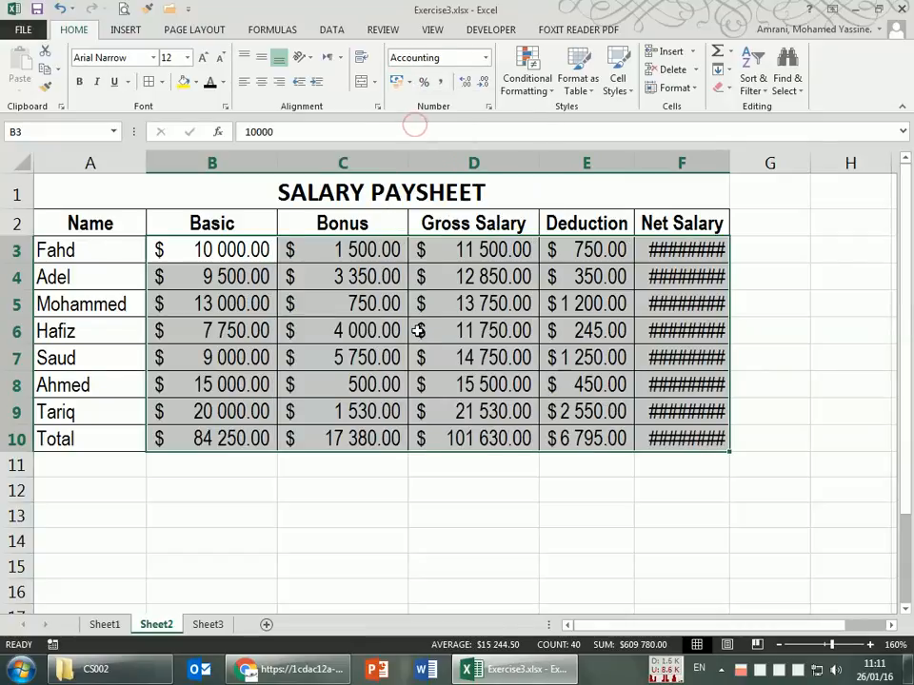
{"action": "key", "text": "ctrl+q"}
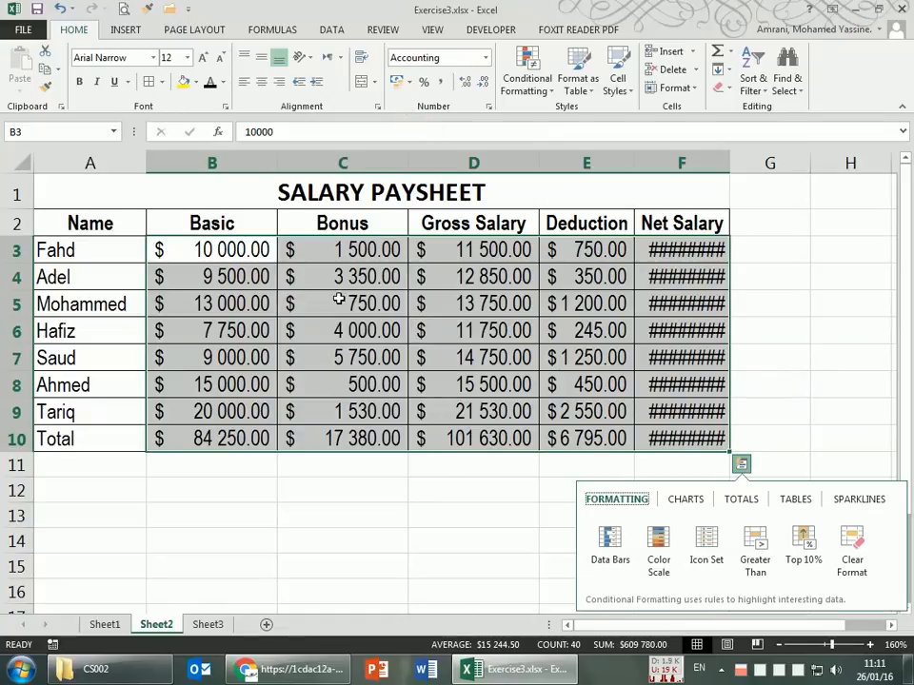
{"action": "left_click", "coordinate": [58, 9]}
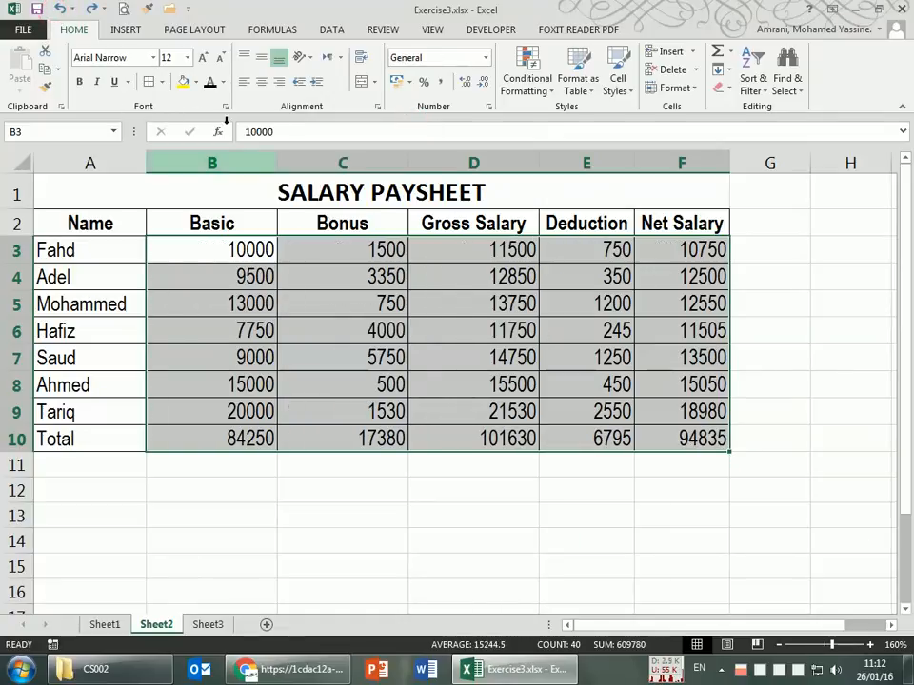
Step: Format B3:F10 as Currency, and choose $ as the currency symbol in the detailed number format settings
{"action": "left_click", "coordinate": [485, 59]}
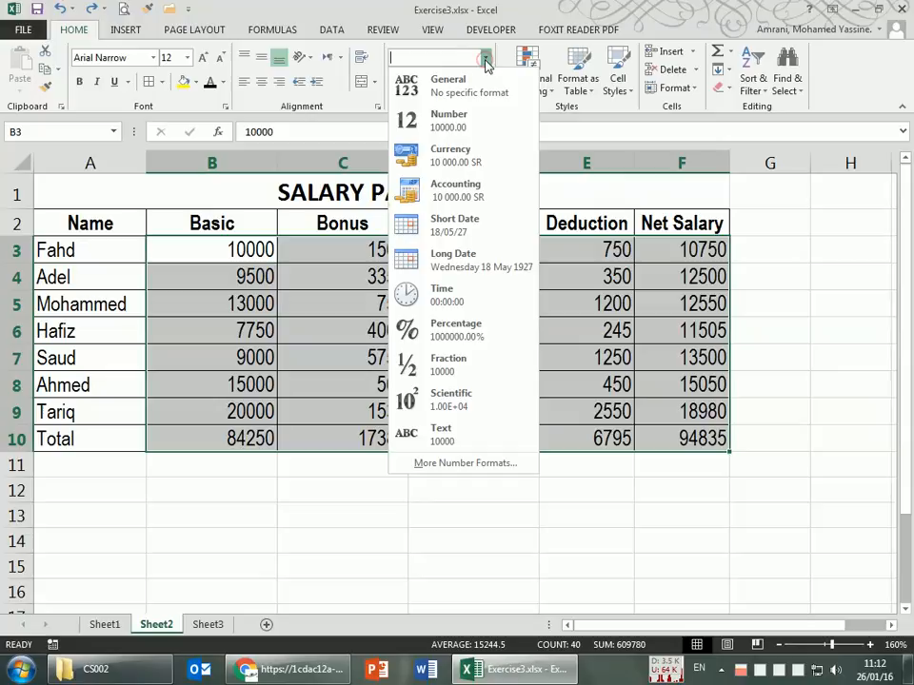
{"action": "left_click", "coordinate": [475, 168]}
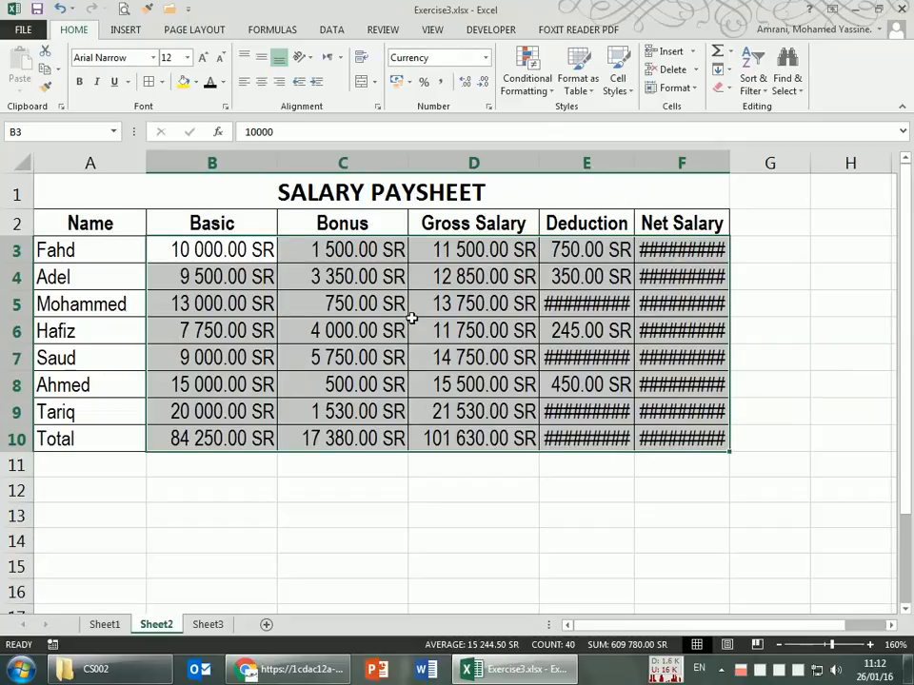
{"action": "left_click", "coordinate": [485, 57]}
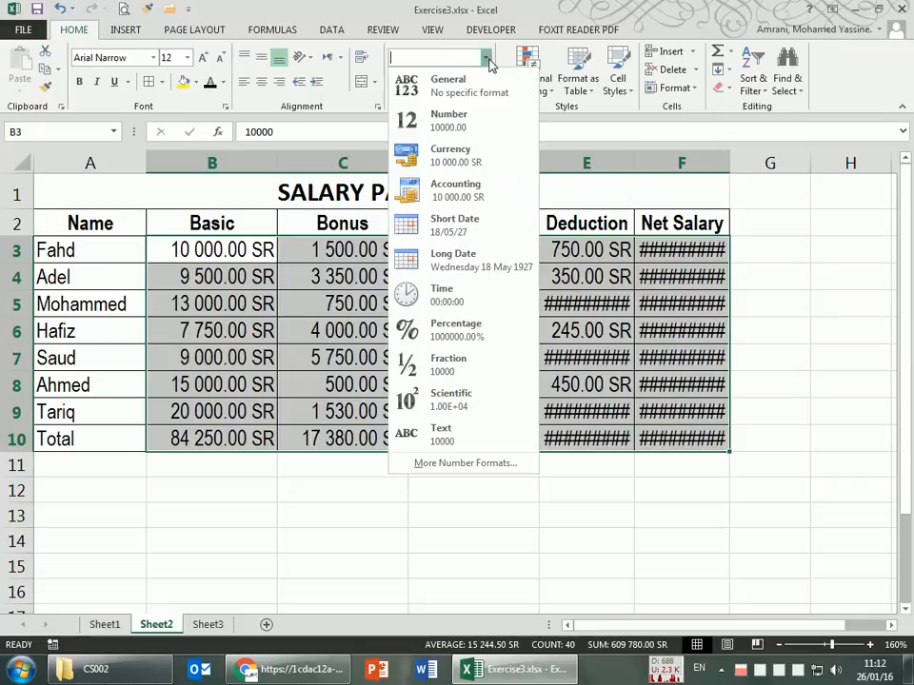
{"action": "left_click", "coordinate": [451, 472]}
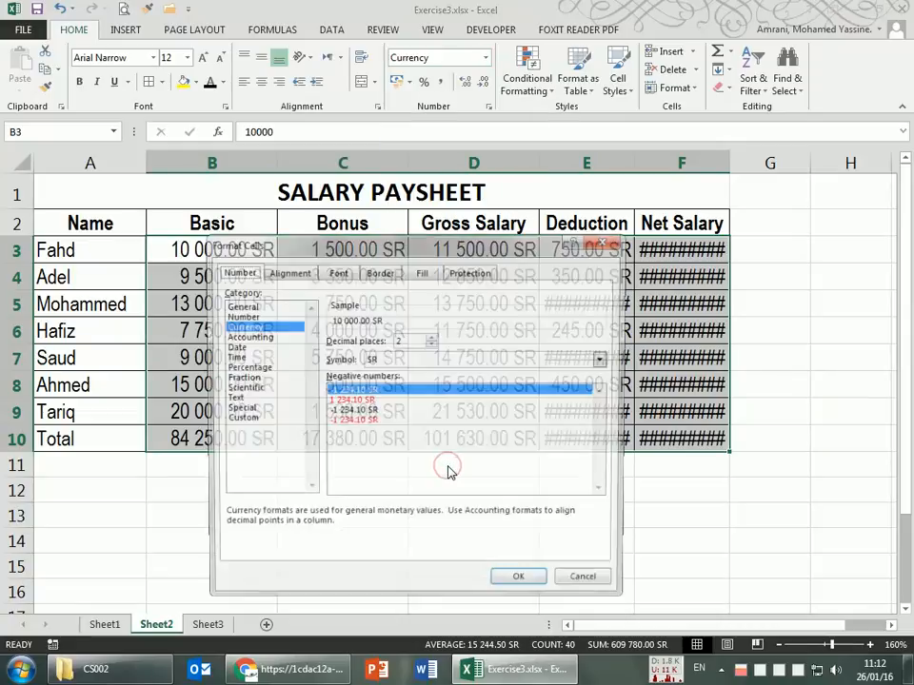
{"action": "left_click_drag", "start_coordinate": [351, 249], "coordinate": [353, 186]}
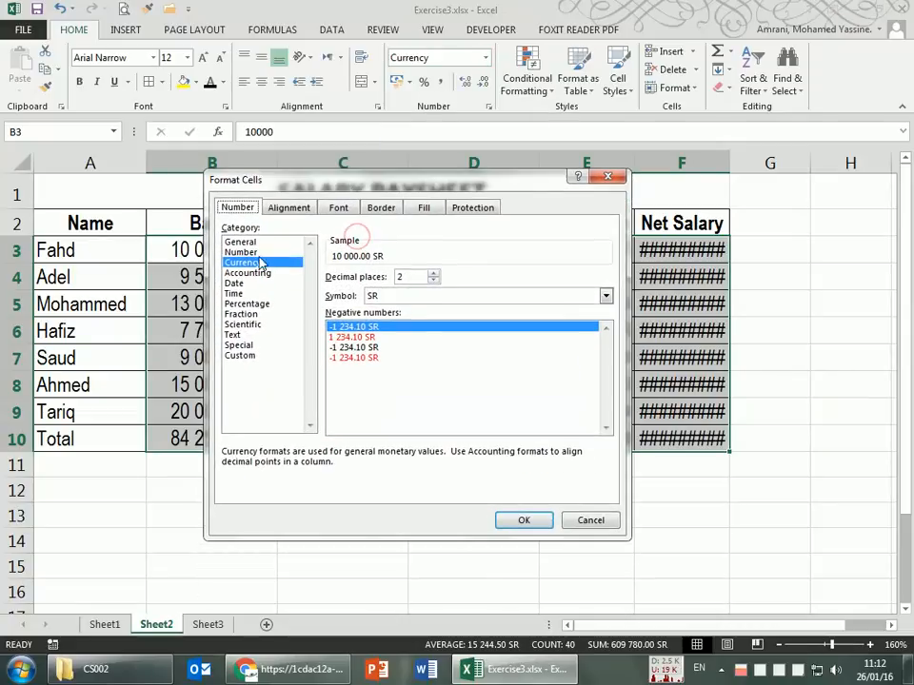
{"action": "left_click", "coordinate": [606, 296]}
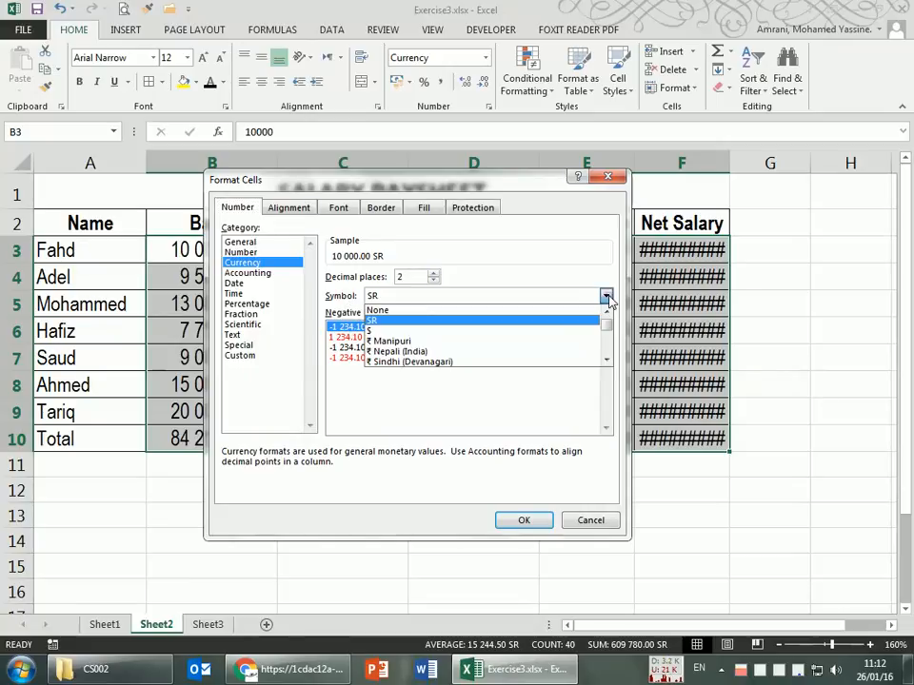
{"action": "left_click", "coordinate": [384, 331]}
{"action": "left_click", "coordinate": [605, 297]}
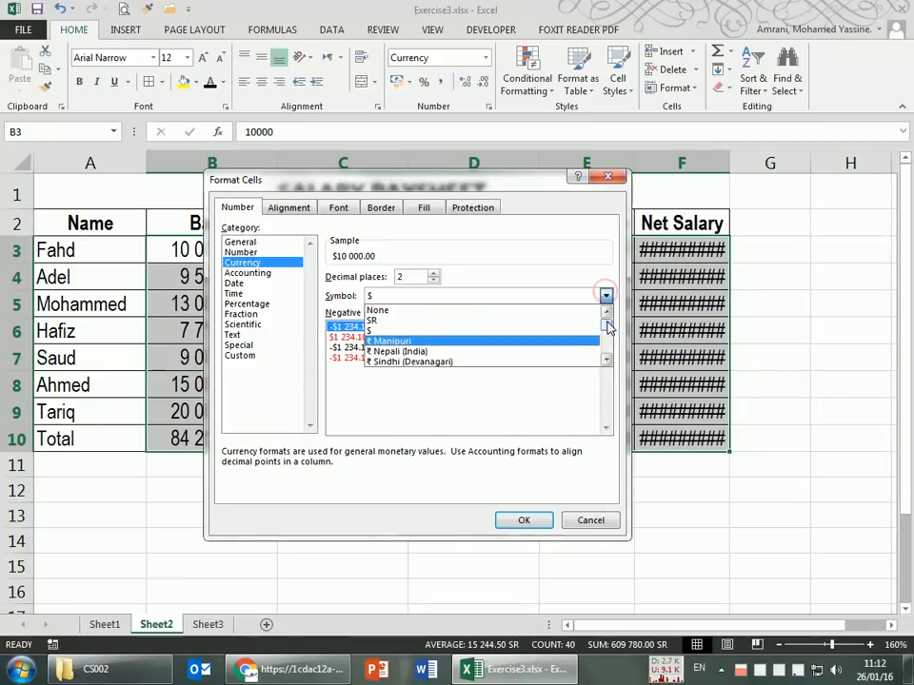
{"action": "mouse_move", "coordinate": [607, 328]}
{"action": "left_mouse_down"}
{"action": "mouse_move", "coordinate": [606, 348]}
{"action": "mouse_move", "coordinate": [607, 312]}
{"action": "left_mouse_up"}
{"action": "left_click", "coordinate": [382, 328]}
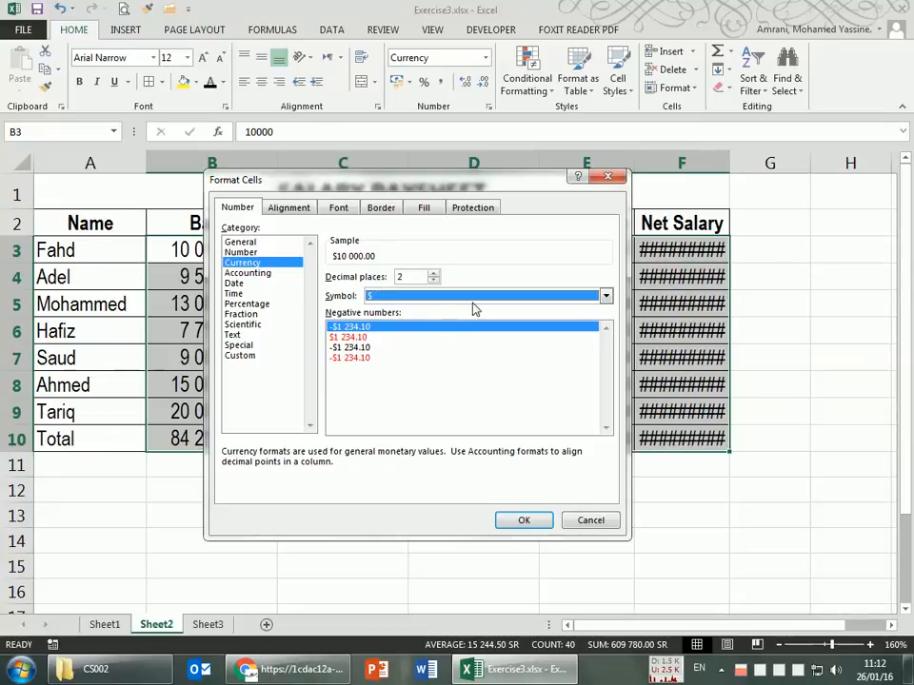
Step: Try different numbers of decimal places for the currency format, and apply it with 2 decimal places
{"action": "left_click", "coordinate": [433, 280]}
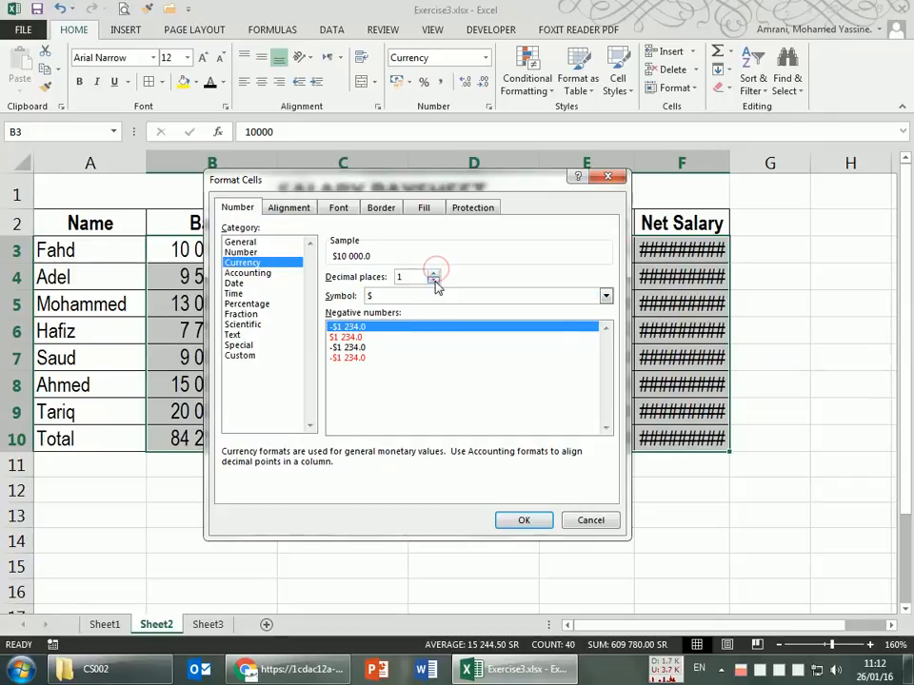
{"action": "left_click", "coordinate": [433, 279]}
{"action": "left_click", "coordinate": [433, 272]}
{"action": "left_click", "coordinate": [433, 272]}
{"action": "left_click", "coordinate": [434, 273]}
{"action": "left_click", "coordinate": [434, 274]}
{"action": "left_click", "coordinate": [434, 273]}
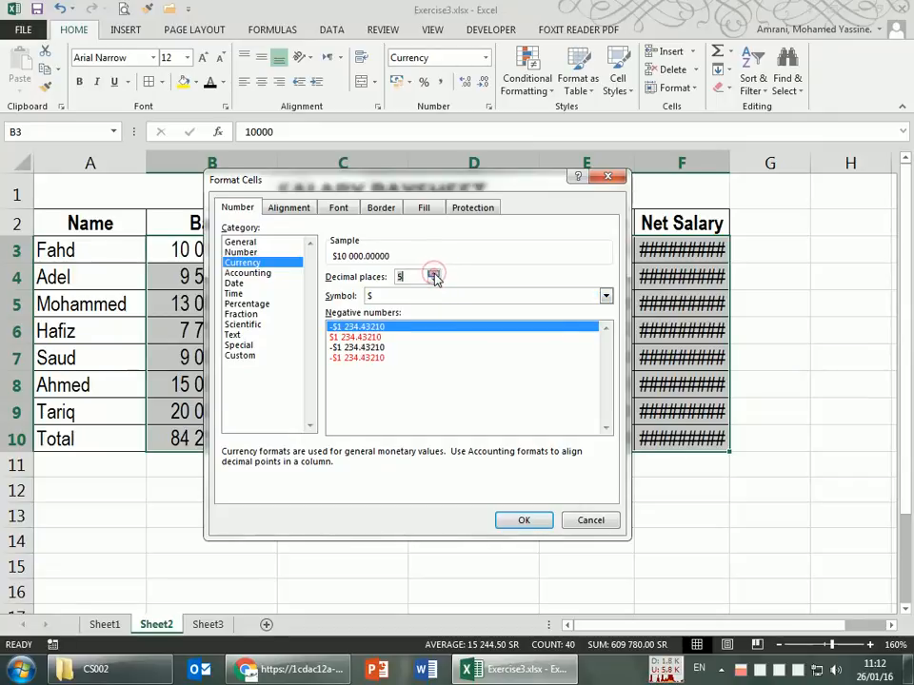
{"action": "left_click", "coordinate": [434, 273]}
{"action": "left_click", "coordinate": [435, 280]}
{"action": "left_click", "coordinate": [434, 281]}
{"action": "left_click", "coordinate": [435, 281]}
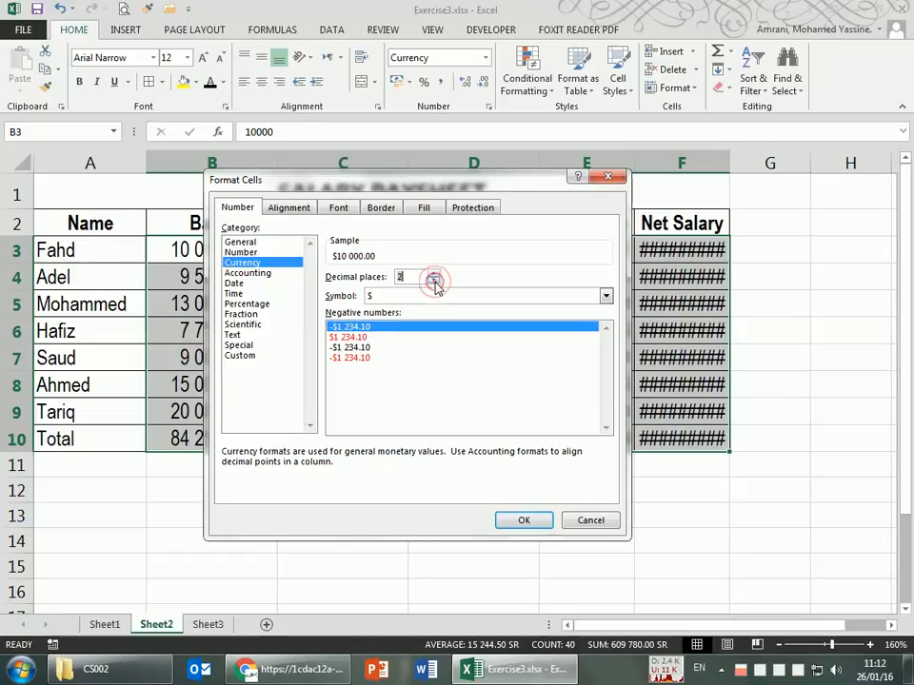
{"action": "left_click", "coordinate": [434, 281]}
{"action": "left_click", "coordinate": [512, 521]}
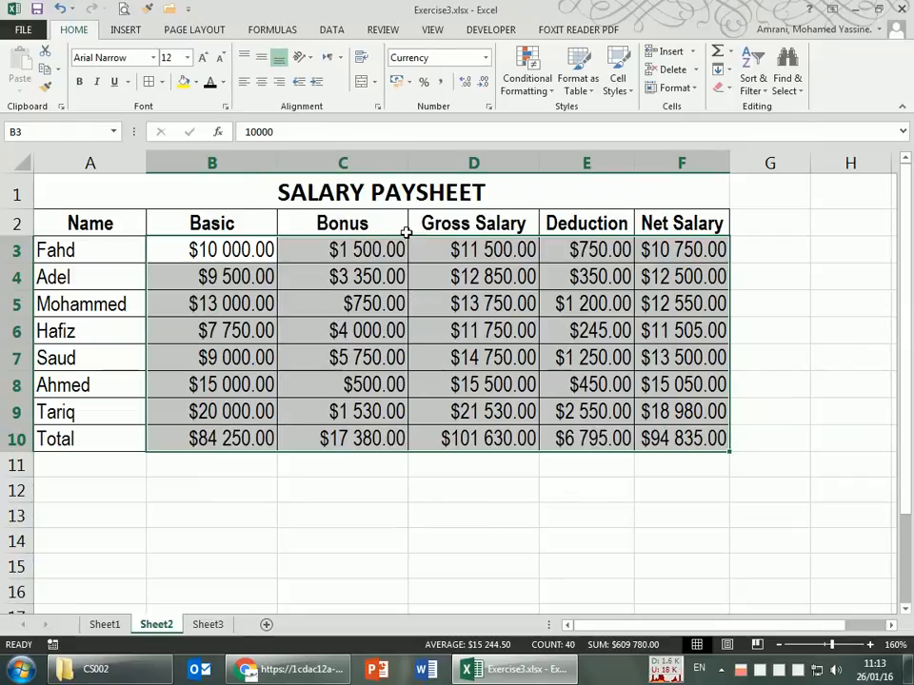
Step: Undo the Currency formatting on B3:F10 to restore the General format
{"action": "key", "text": "ctrl+q"}
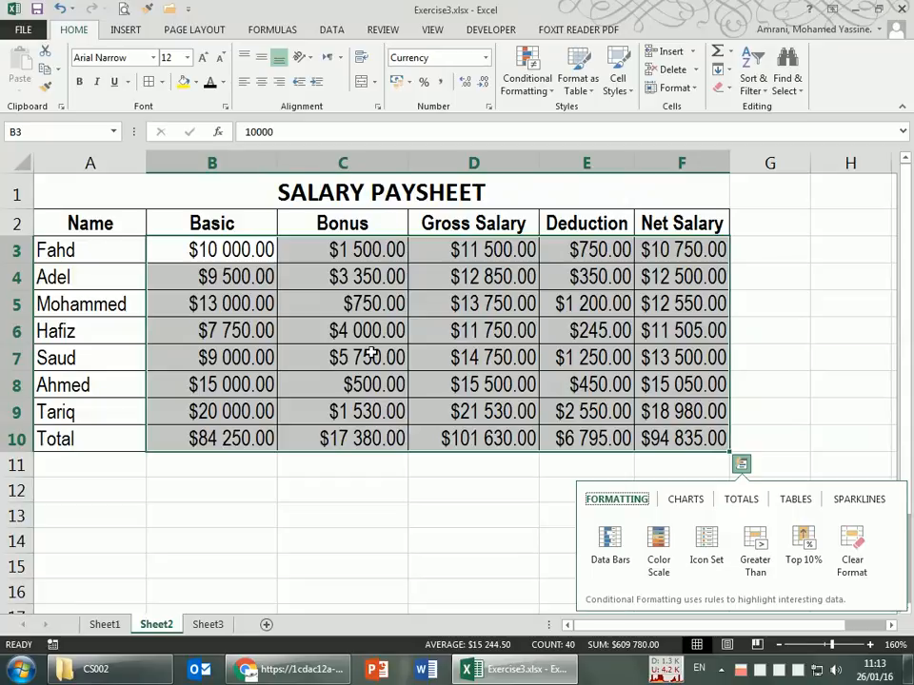
{"action": "left_click", "coordinate": [60, 8]}
{"action": "left_click", "coordinate": [60, 9]}
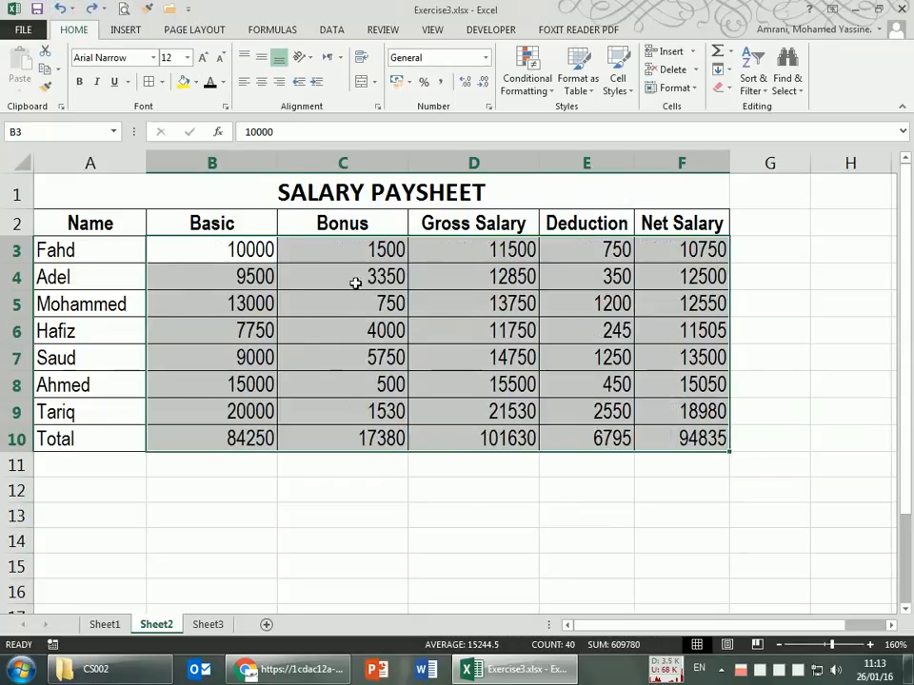
{"action": "left_click", "coordinate": [412, 83]}
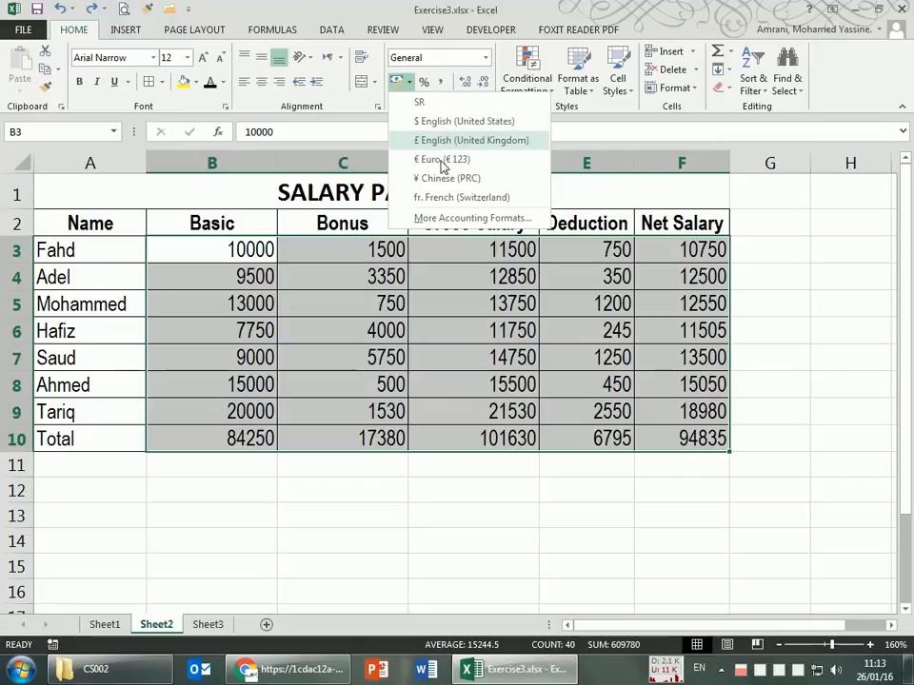
{"action": "left_click", "coordinate": [445, 223]}
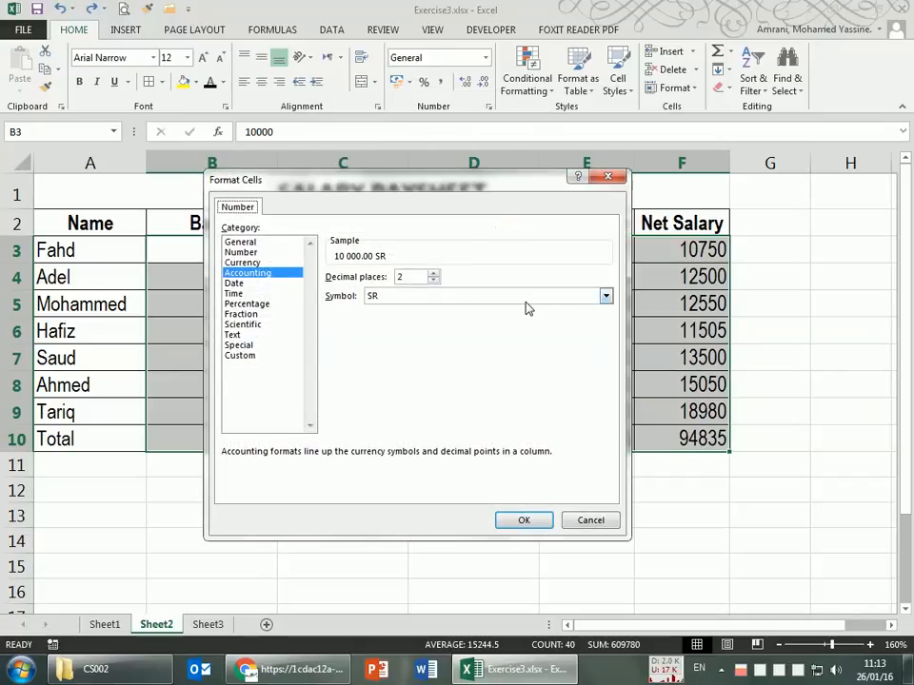
{"action": "left_click", "coordinate": [574, 520]}
Step: Apply the $ English (United States) accounting format to the salary figures in B3:F10
{"action": "left_click", "coordinate": [410, 83]}
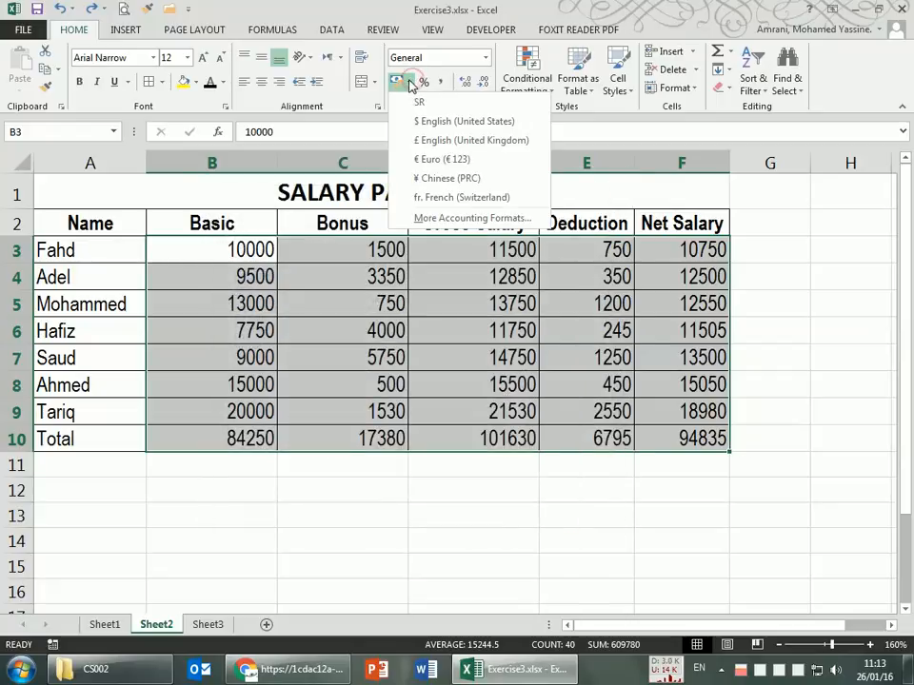
{"action": "left_click", "coordinate": [464, 122]}
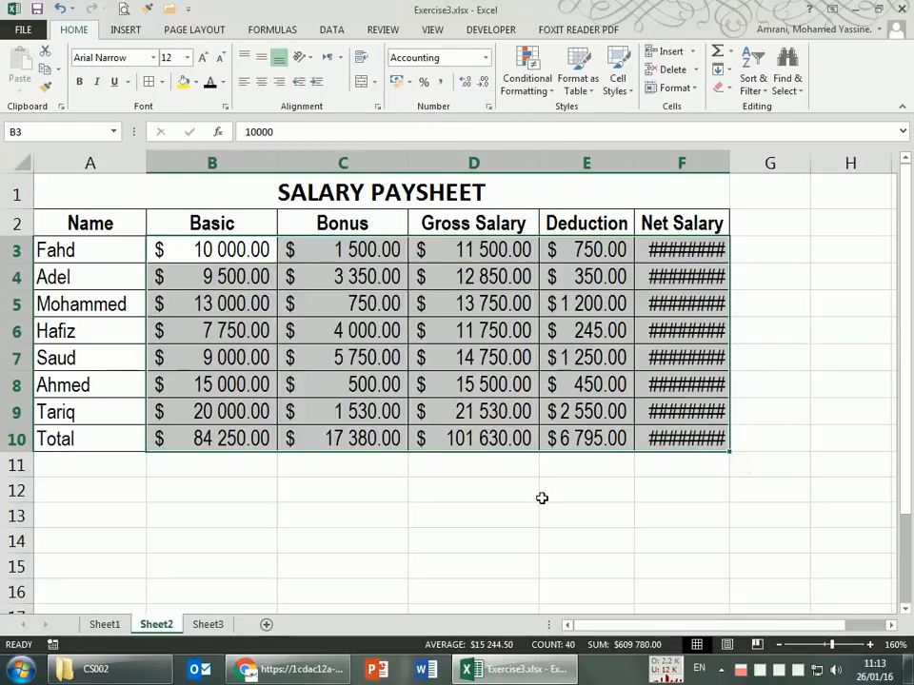
Step: Decrease and increase the decimals shown in B3:F10 several times, finishing with two decimal places
{"action": "left_click", "coordinate": [481, 86]}
{"action": "left_click", "coordinate": [481, 86]}
{"action": "left_click", "coordinate": [467, 86]}
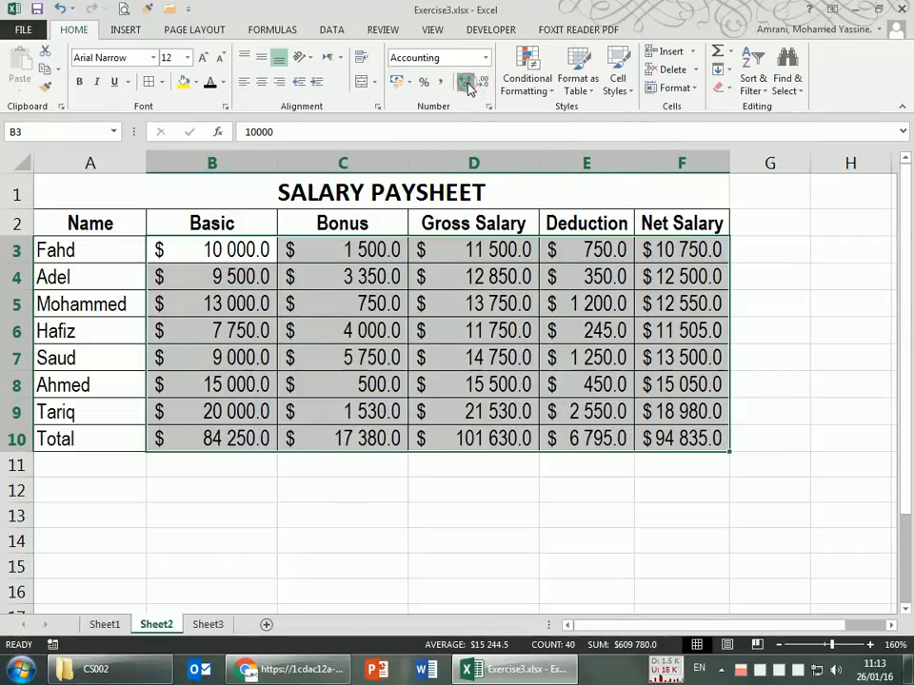
{"action": "left_click", "coordinate": [468, 86]}
{"action": "left_click", "coordinate": [468, 86]}
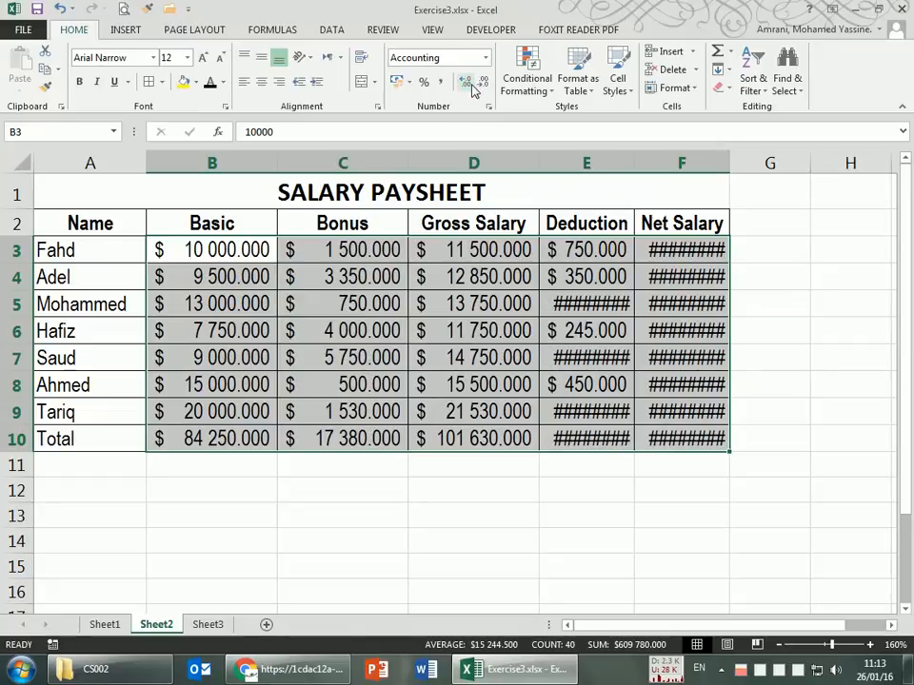
{"action": "left_click", "coordinate": [480, 84]}
{"action": "left_click", "coordinate": [480, 84]}
{"action": "left_click", "coordinate": [467, 84]}
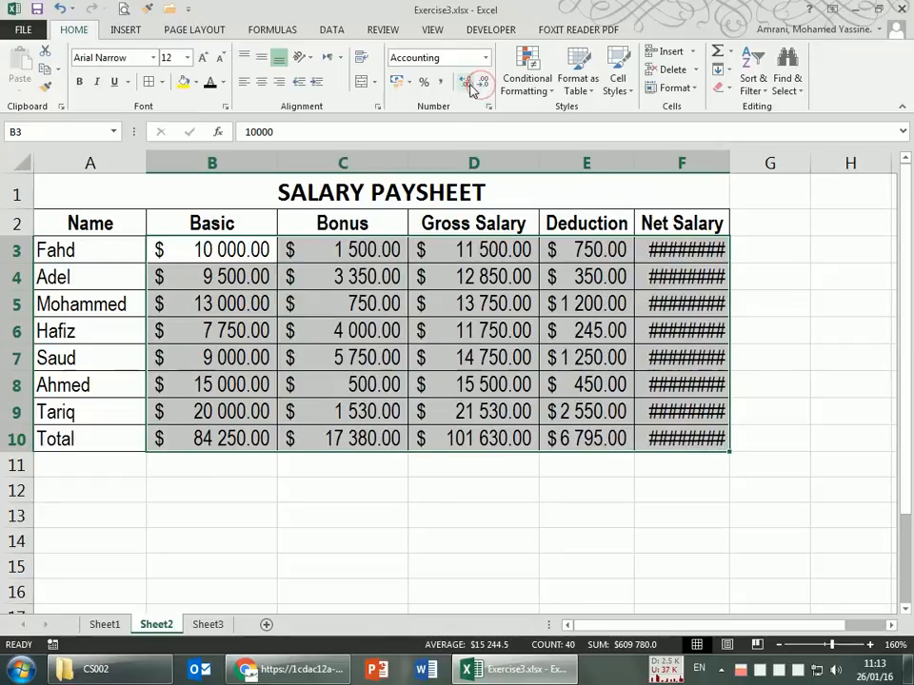
{"action": "left_click", "coordinate": [481, 84]}
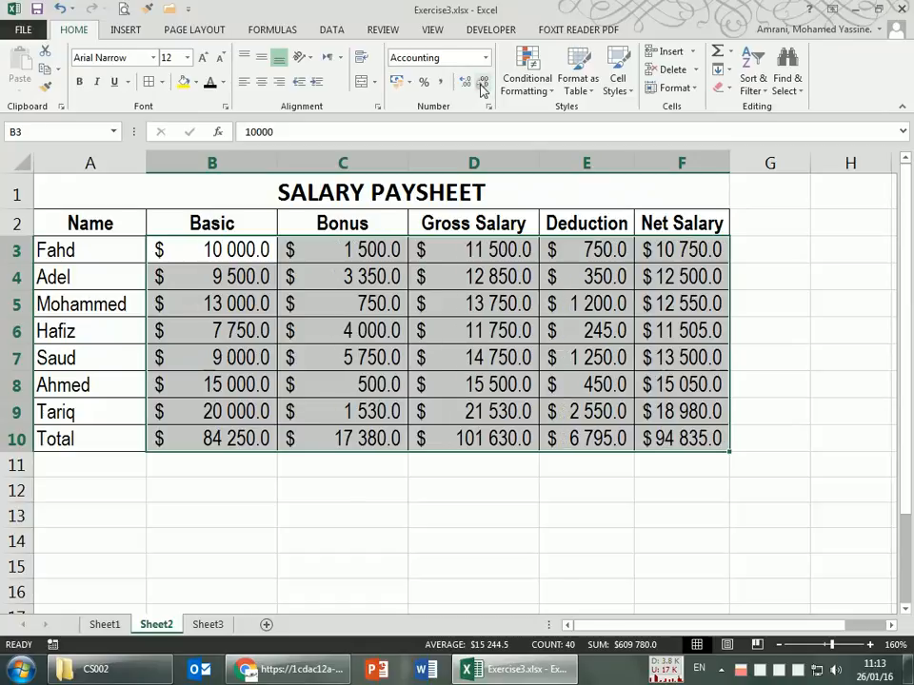
{"action": "left_click", "coordinate": [468, 84]}
{"action": "left_click", "coordinate": [467, 83]}
{"action": "left_click", "coordinate": [468, 84]}
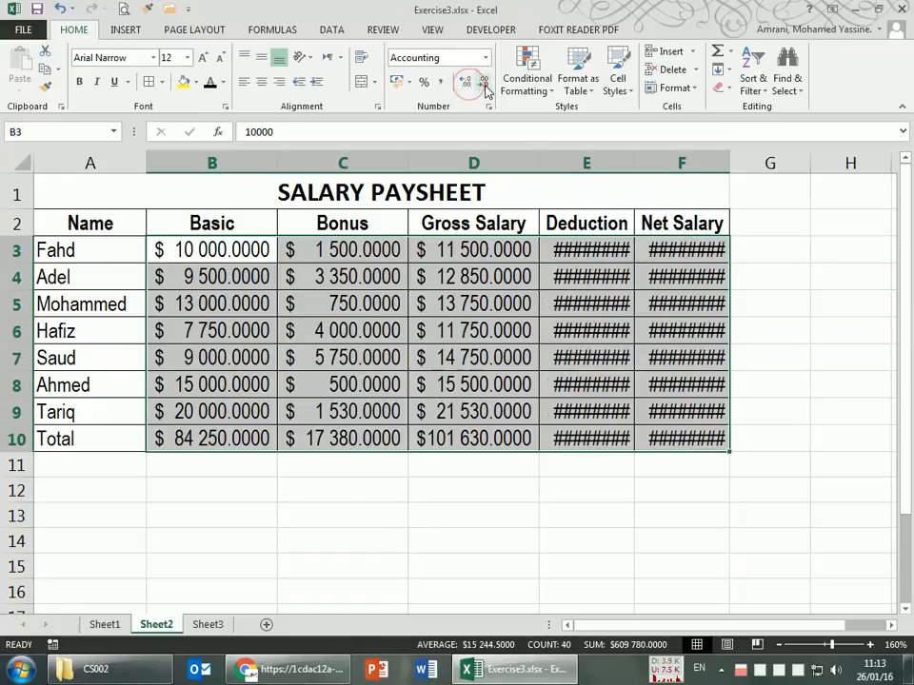
{"action": "left_click", "coordinate": [483, 84]}
{"action": "left_click", "coordinate": [484, 83]}
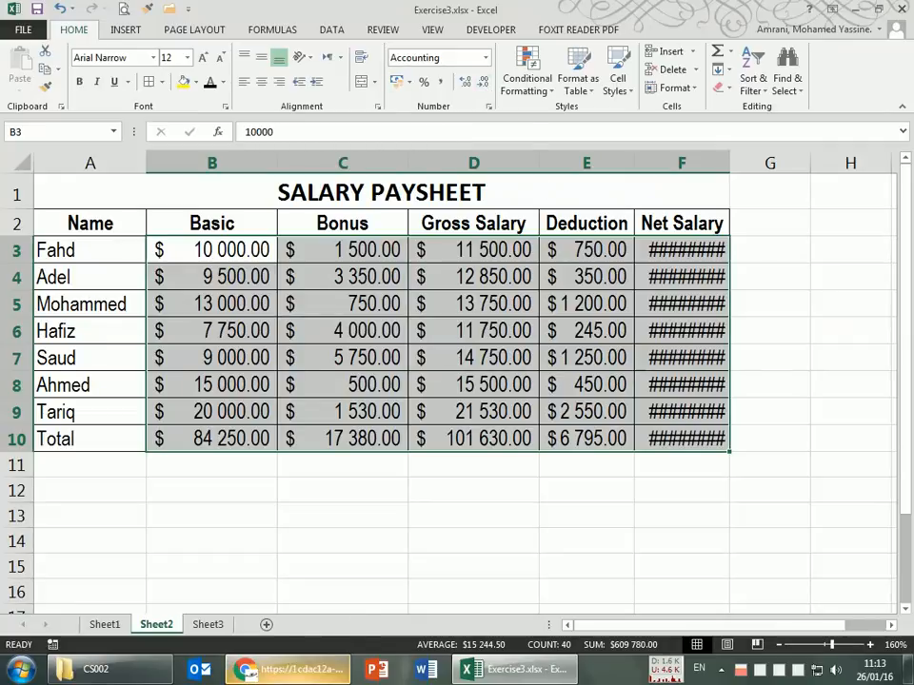
Step: Switch to the exercise PDF in Chrome, highlight instruction 11 about sorting the table, and return to Excel
{"action": "left_click", "coordinate": [276, 670]}
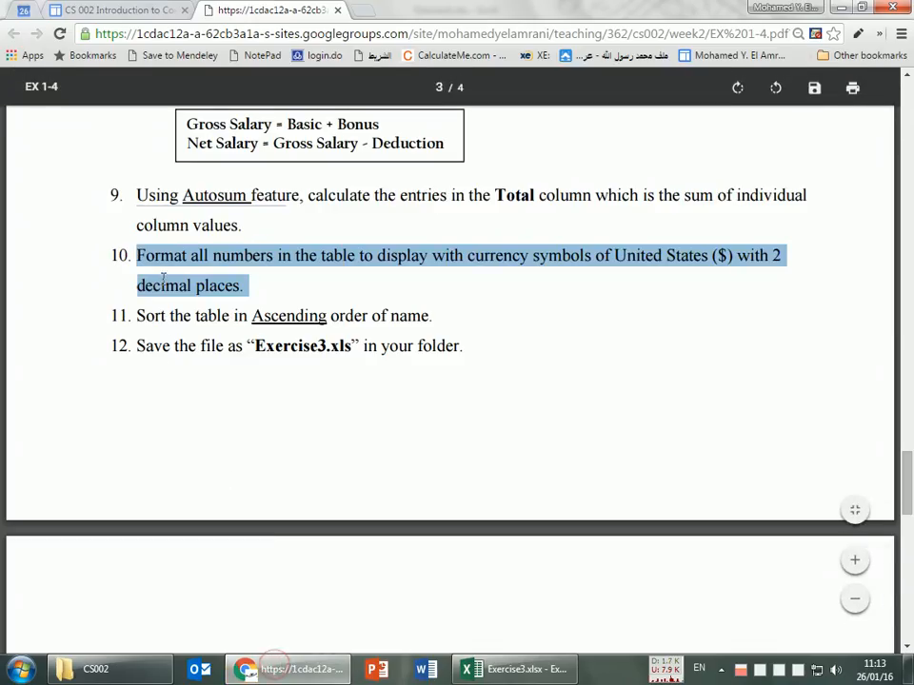
{"action": "left_click", "coordinate": [138, 320]}
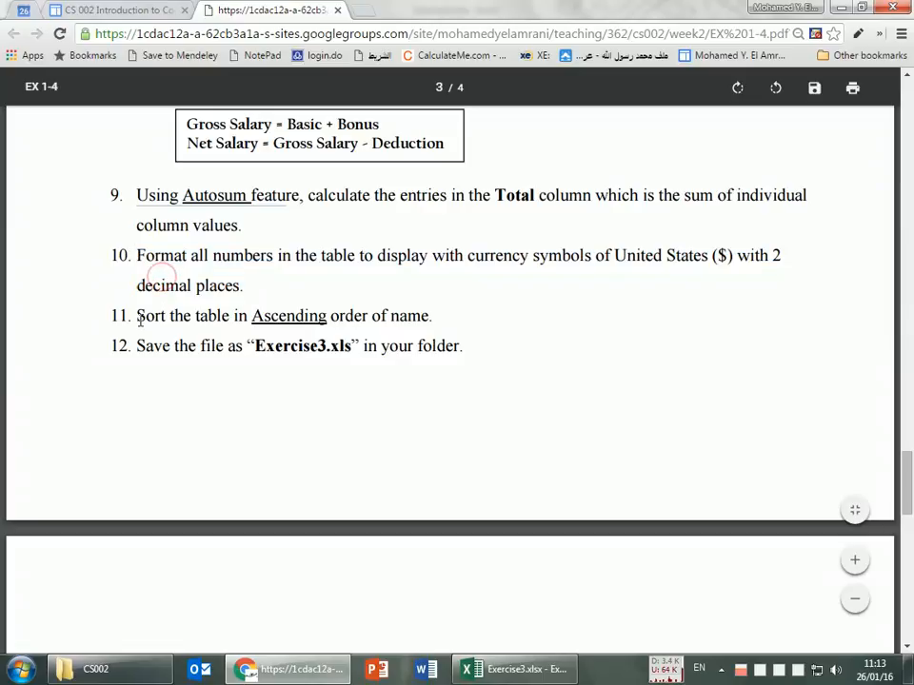
{"action": "left_click_drag", "start_coordinate": [137, 318], "coordinate": [436, 320]}
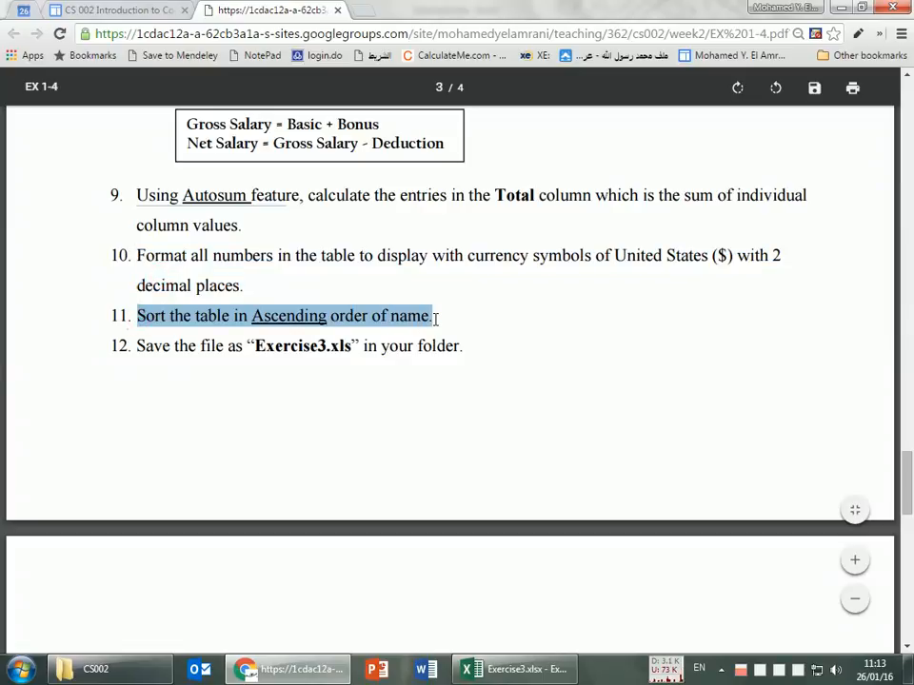
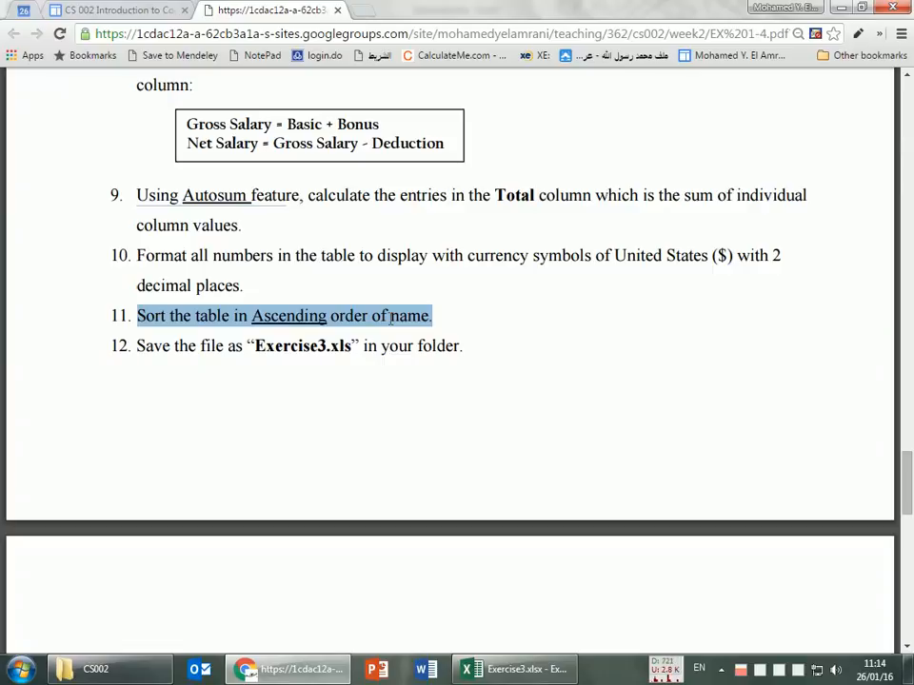
{"action": "key", "text": "alt+Tab"}
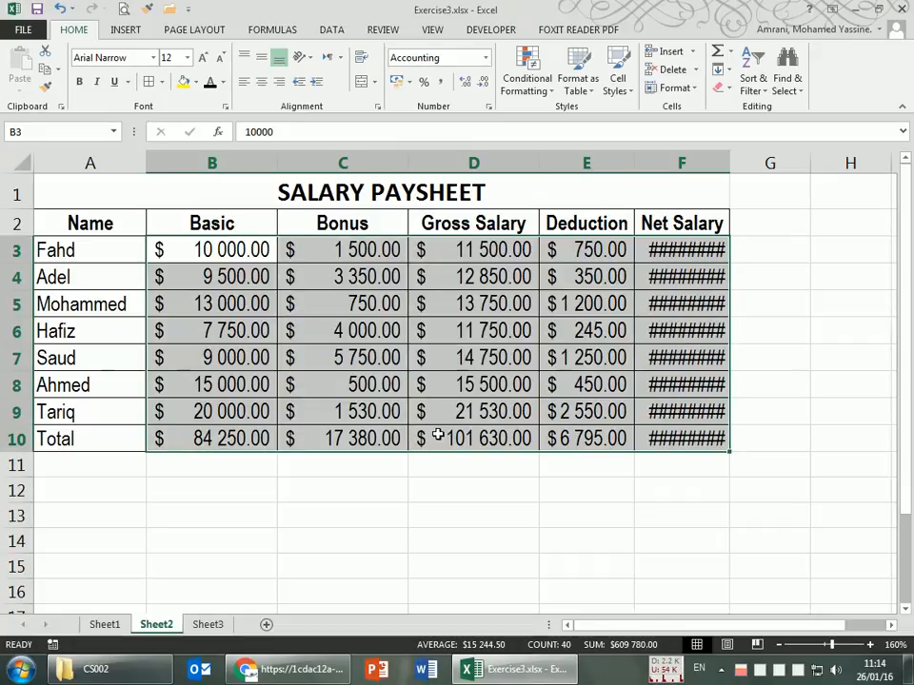
Step: Try widening the Net Salary column by hand, and undo the width change
{"action": "left_click", "coordinate": [102, 249]}
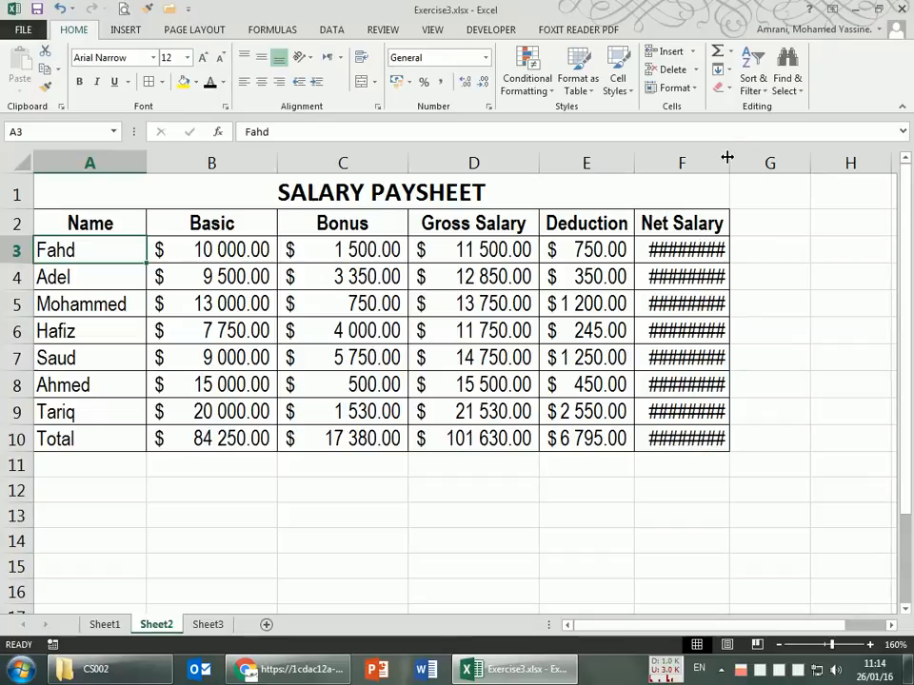
{"action": "left_click_drag", "start_coordinate": [727, 157], "coordinate": [771, 158]}
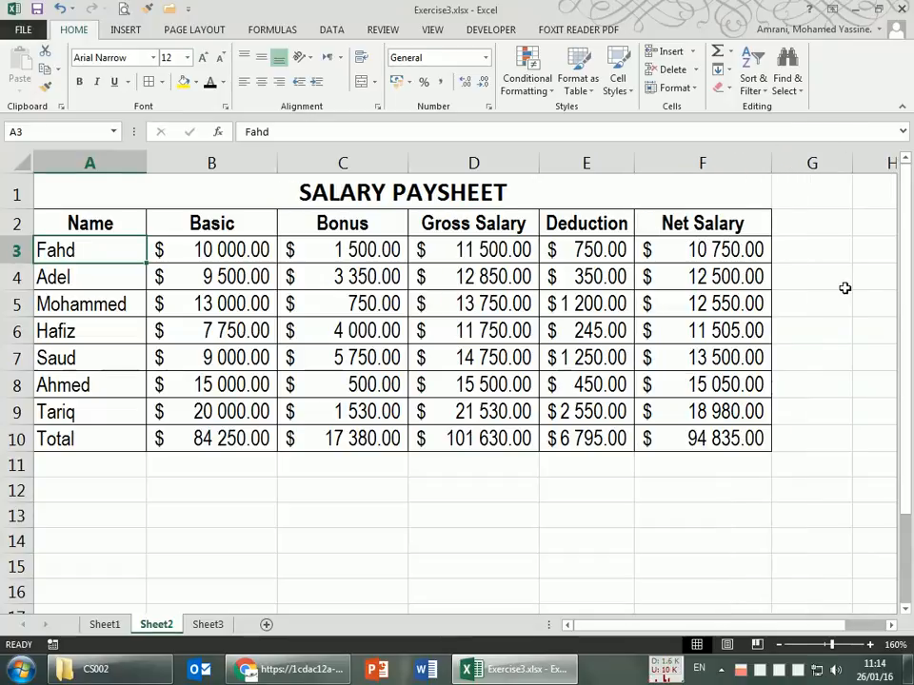
{"action": "key", "text": "ctrl+z"}
Step: Autofit the Net Salary column, check its exact column width, and undo the autofit
{"action": "double_click", "coordinate": [729, 157]}
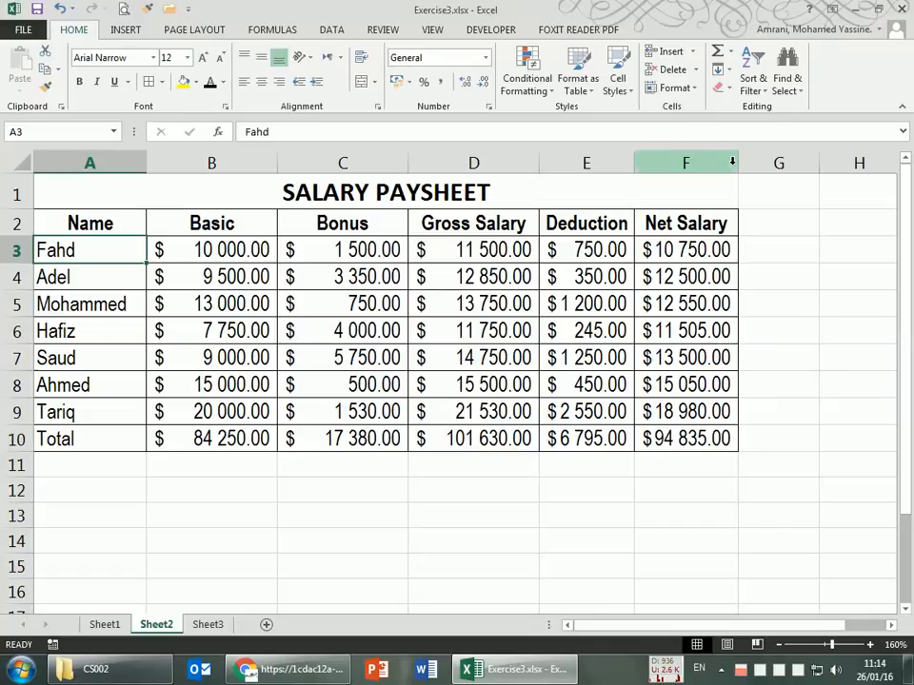
{"action": "double_click", "coordinate": [739, 163]}
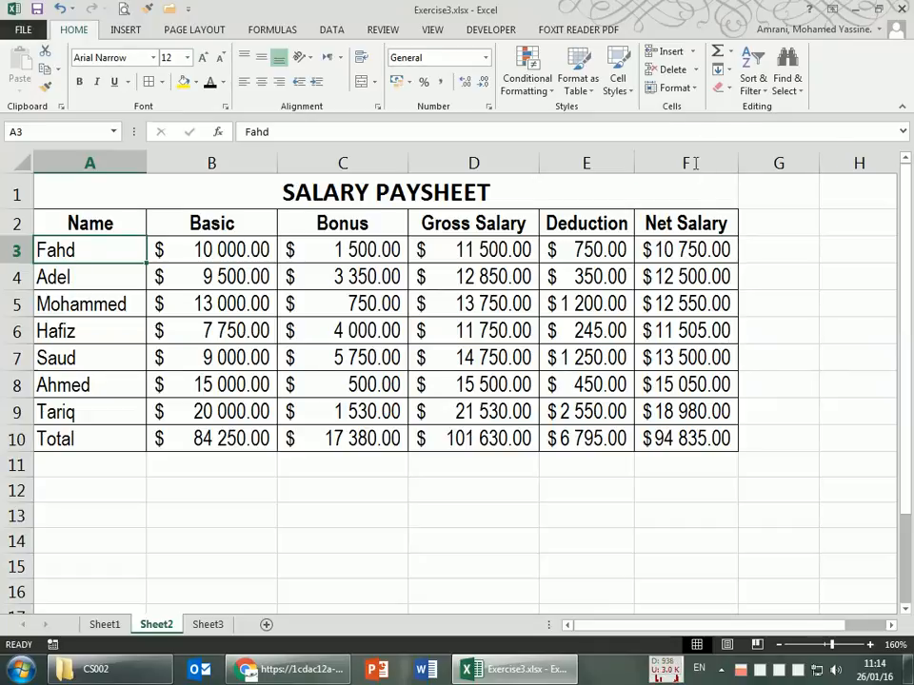
{"action": "right_click", "coordinate": [695, 163]}
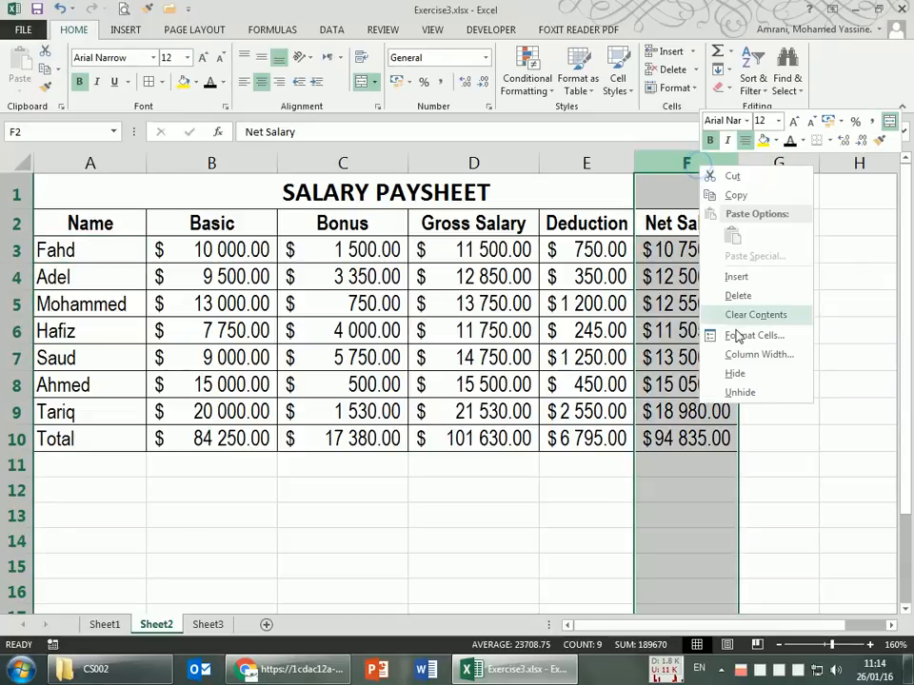
{"action": "left_click", "coordinate": [752, 354]}
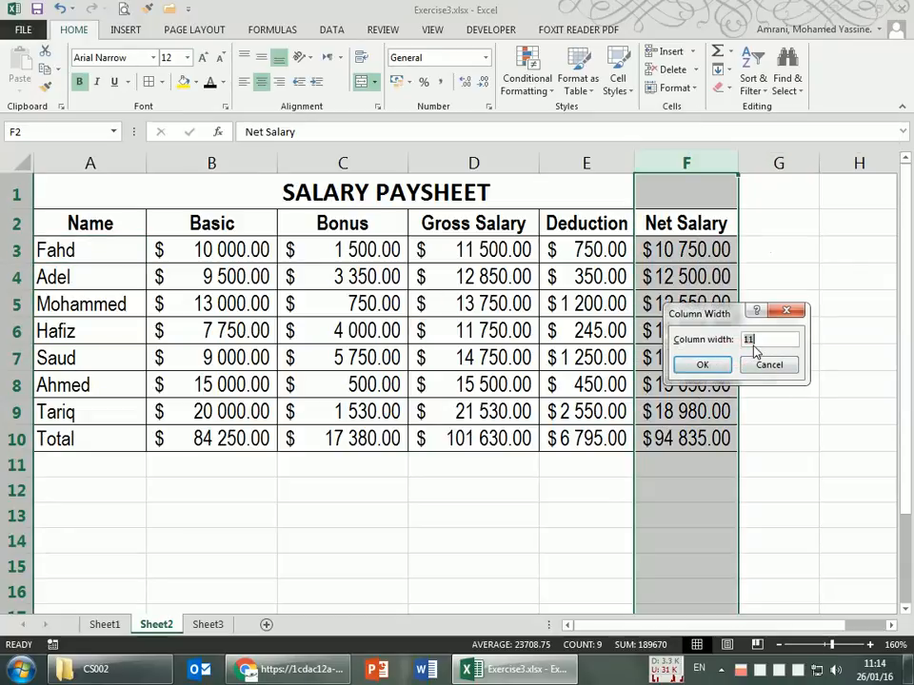
{"action": "left_click", "coordinate": [768, 364]}
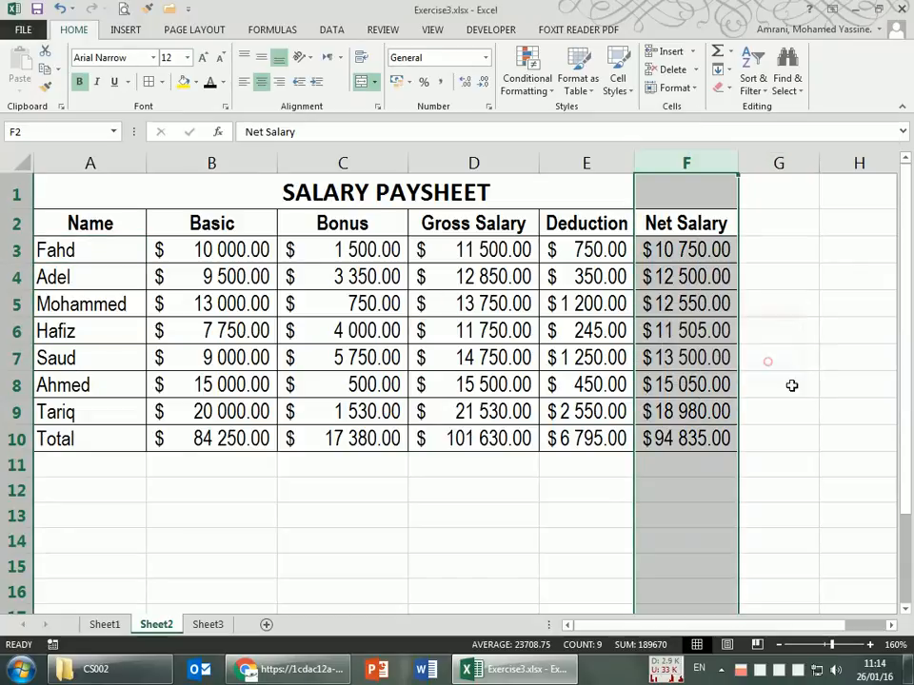
{"action": "key", "text": "ctrl+z"}
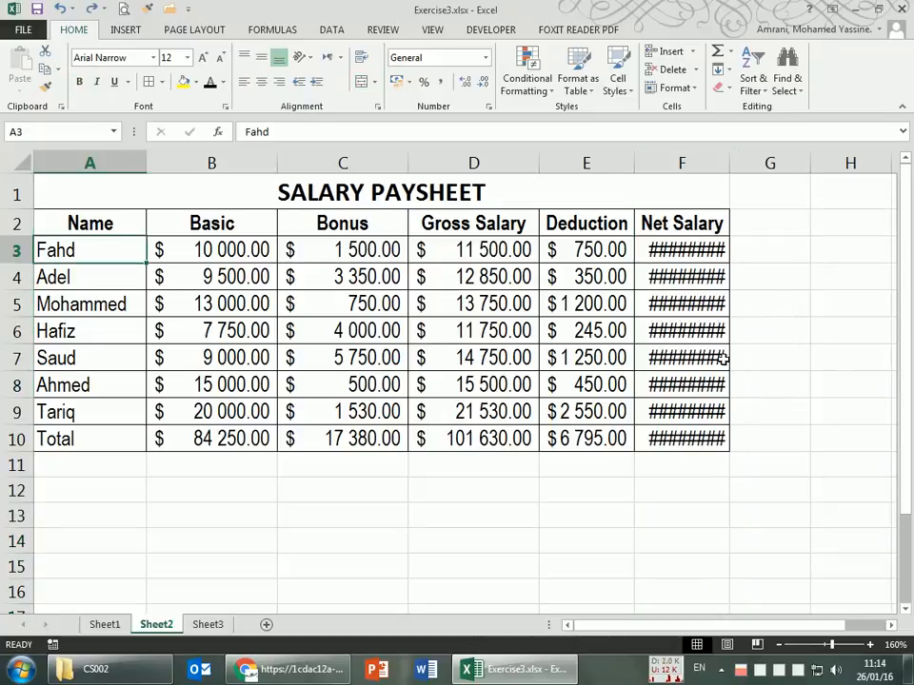
Step: Check the Net Salary cells and their column width, and autofit column F to its contents
{"action": "left_click", "coordinate": [680, 255]}
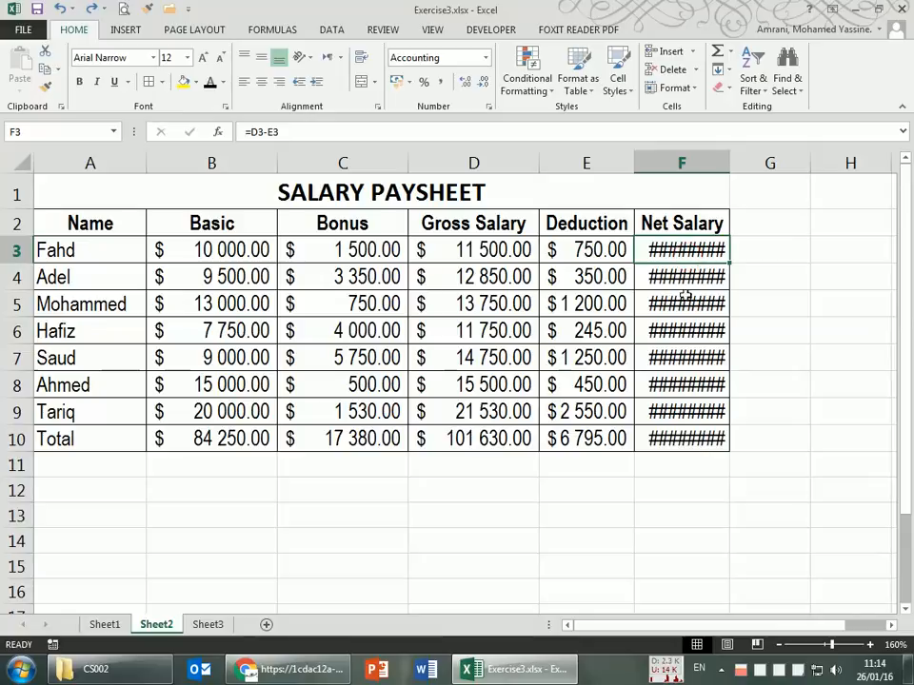
{"action": "key", "text": "Down"}
{"action": "left_click", "coordinate": [679, 348]}
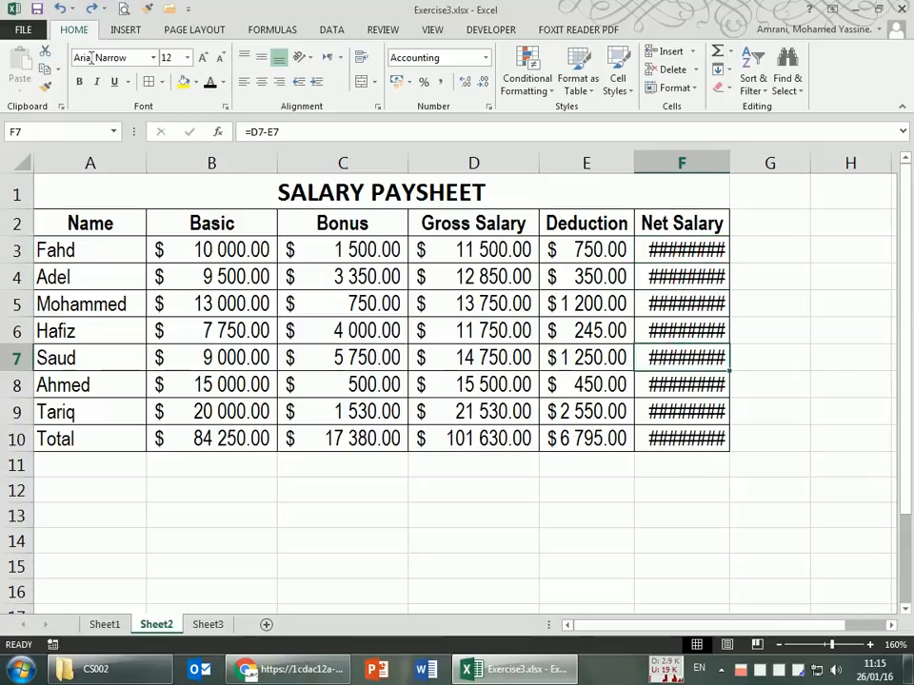
{"action": "right_click", "coordinate": [694, 160]}
{"action": "left_click", "coordinate": [728, 358]}
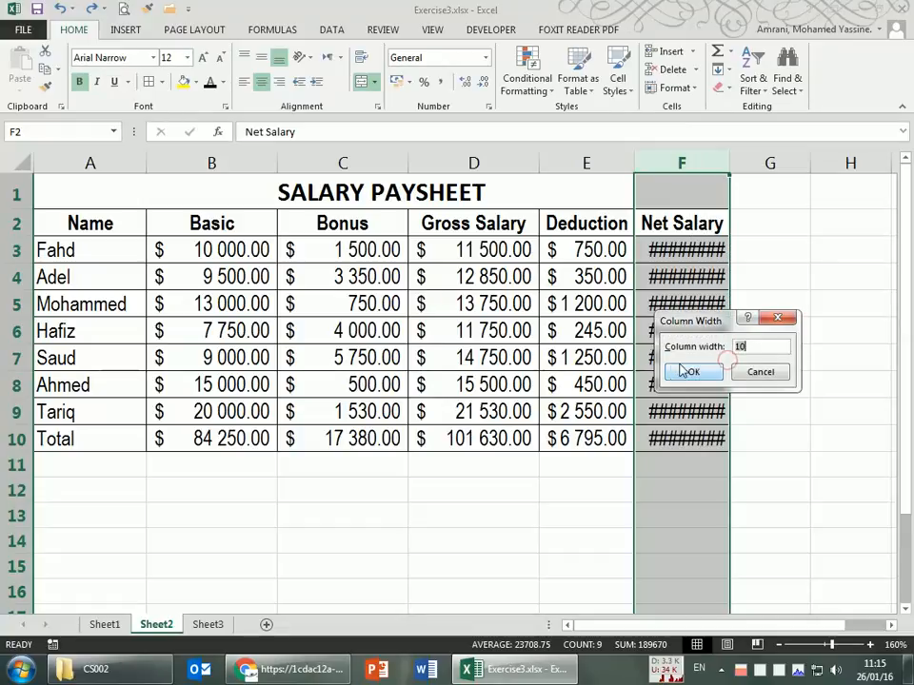
{"action": "left_click", "coordinate": [767, 370]}
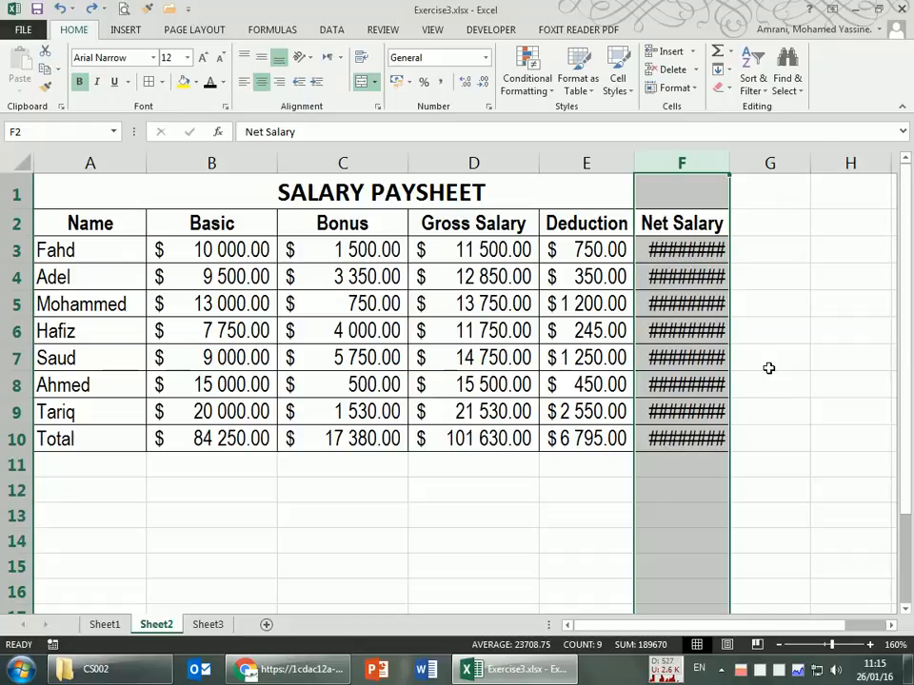
{"action": "double_click", "coordinate": [729, 162]}
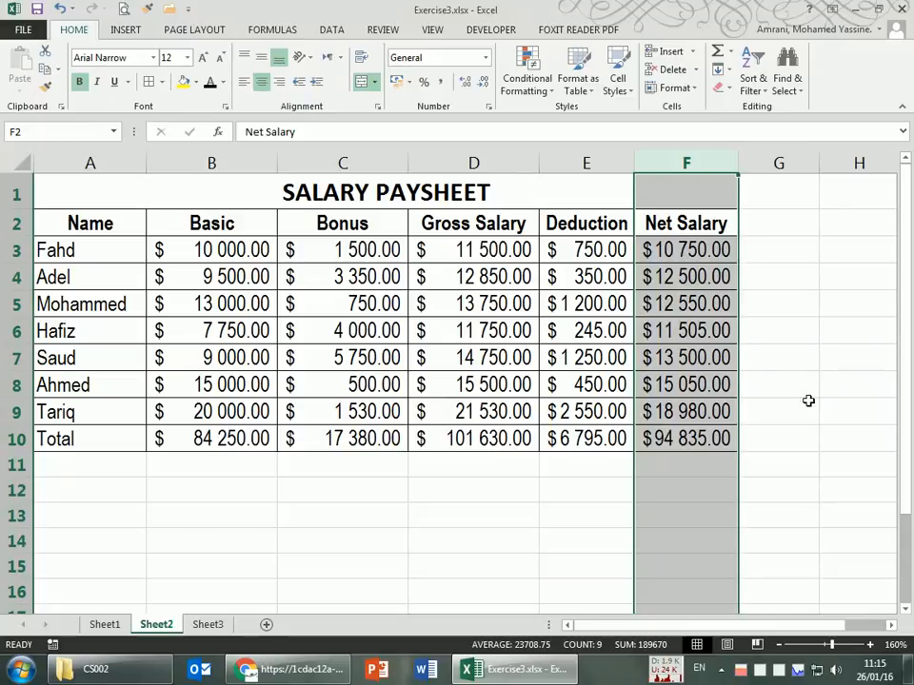
{"action": "left_click", "coordinate": [476, 515]}
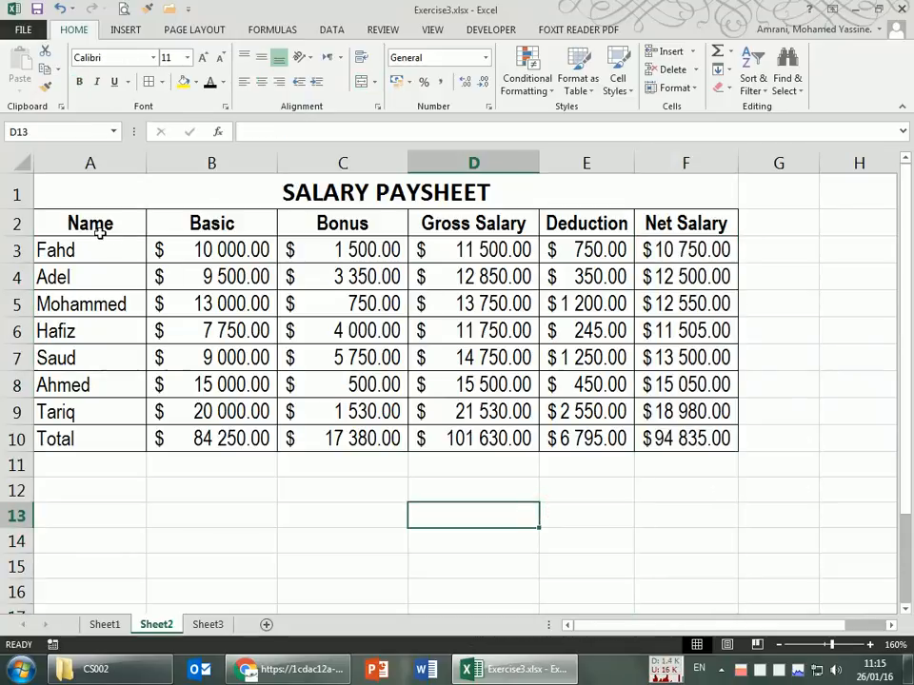
Step: Reread the sort instruction in the exercise PDF, and compare selecting the table with headers (A2:F9) and without them (A3:F9)
{"action": "key", "text": "alt+Tab"}
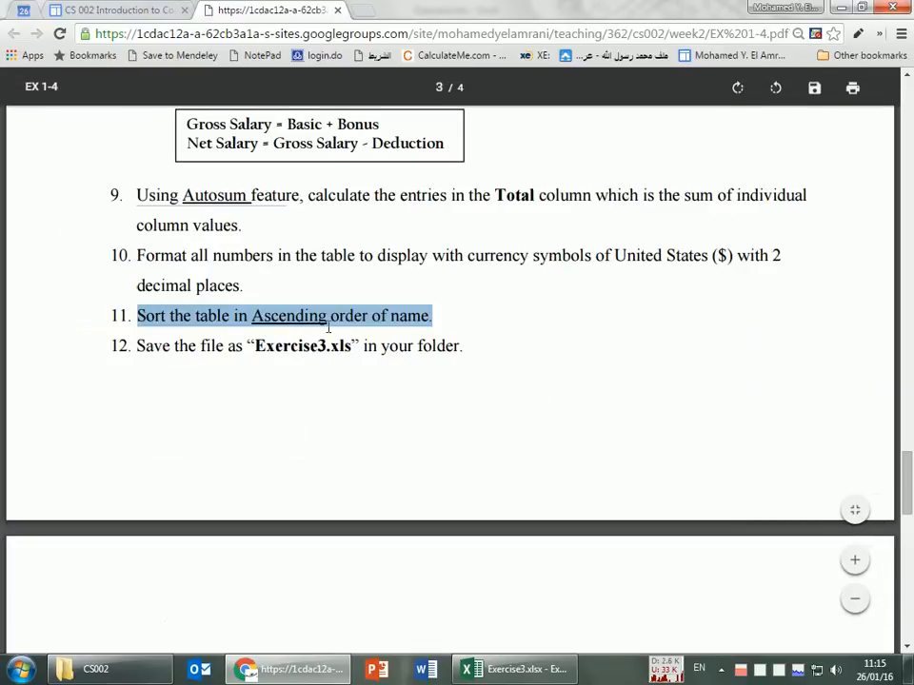
{"action": "key", "text": "alt+Tab"}
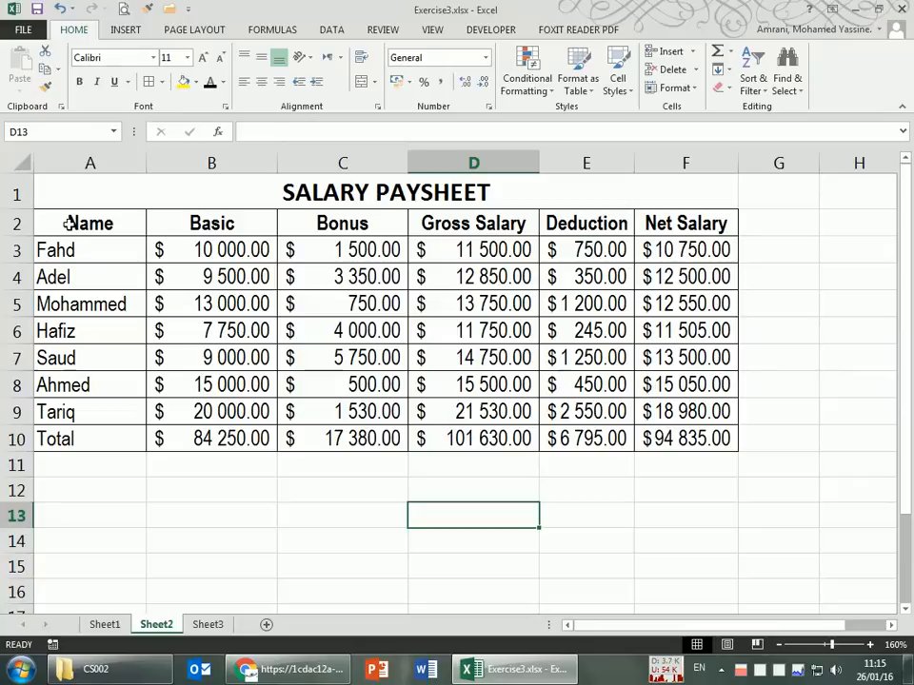
{"action": "left_click_drag", "start_coordinate": [72, 220], "coordinate": [495, 279]}
{"action": "left_click_drag", "start_coordinate": [539, 315], "coordinate": [705, 412]}
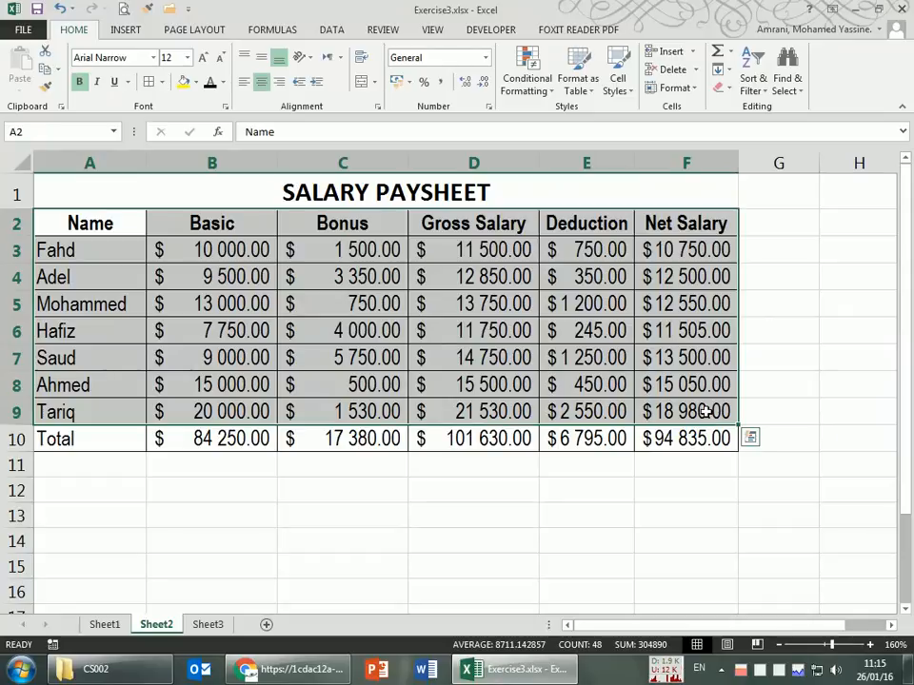
{"action": "left_click_drag", "start_coordinate": [71, 219], "coordinate": [672, 415]}
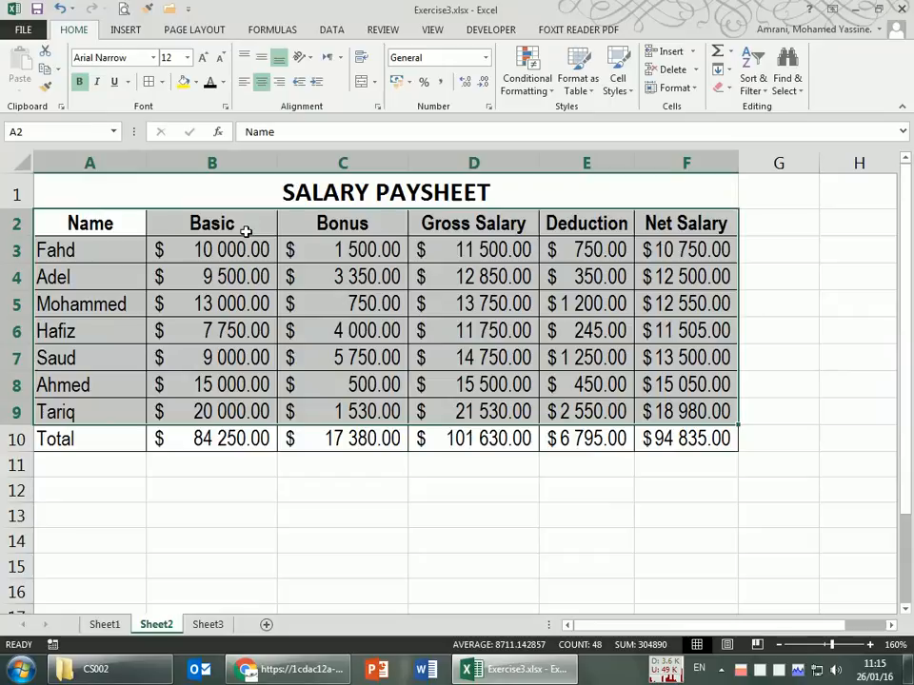
{"action": "left_click_drag", "start_coordinate": [48, 249], "coordinate": [691, 417]}
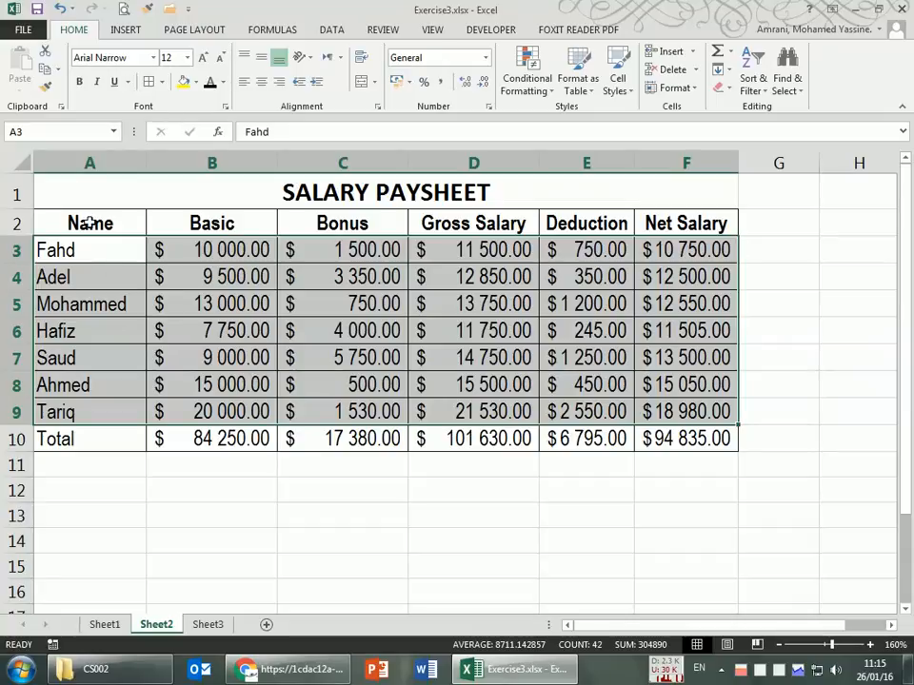
Step: Custom sort A2:F9 by the Name column from A to Z with headers, and undo the sort
{"action": "left_click_drag", "start_coordinate": [89, 222], "coordinate": [687, 415]}
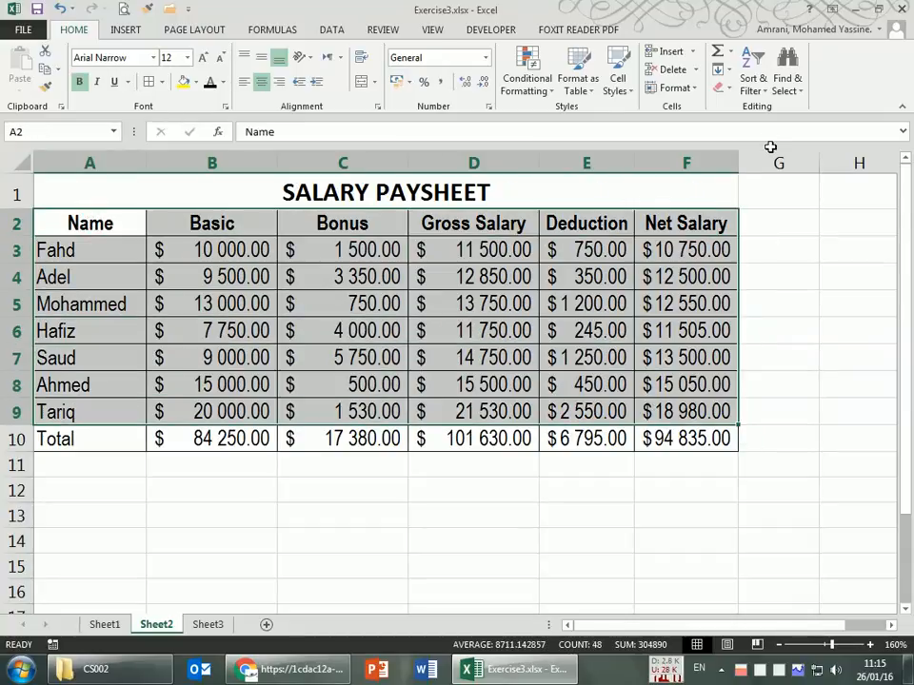
{"action": "left_click", "coordinate": [761, 92]}
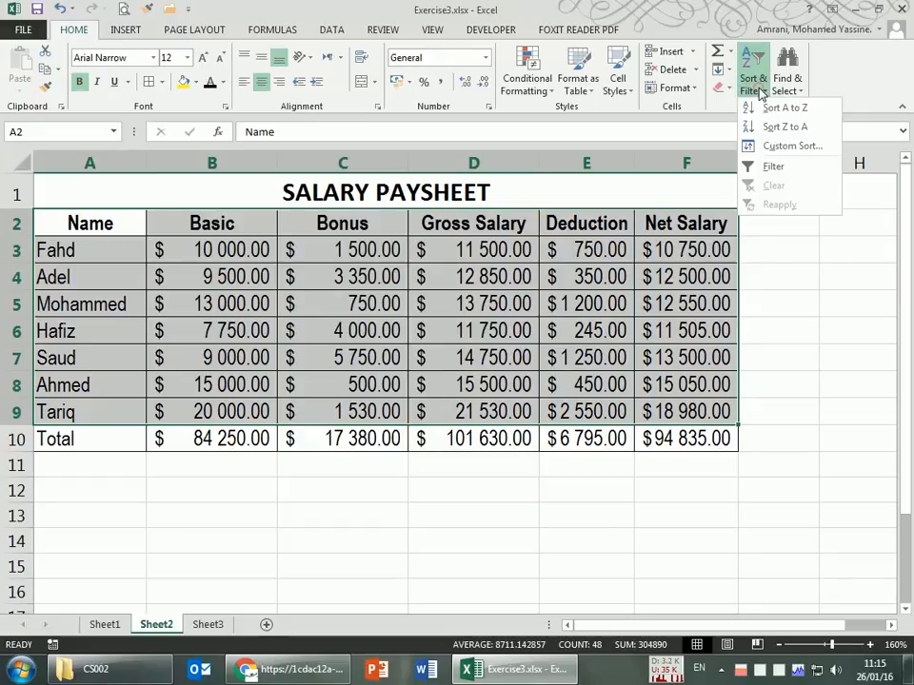
{"action": "left_click", "coordinate": [818, 146]}
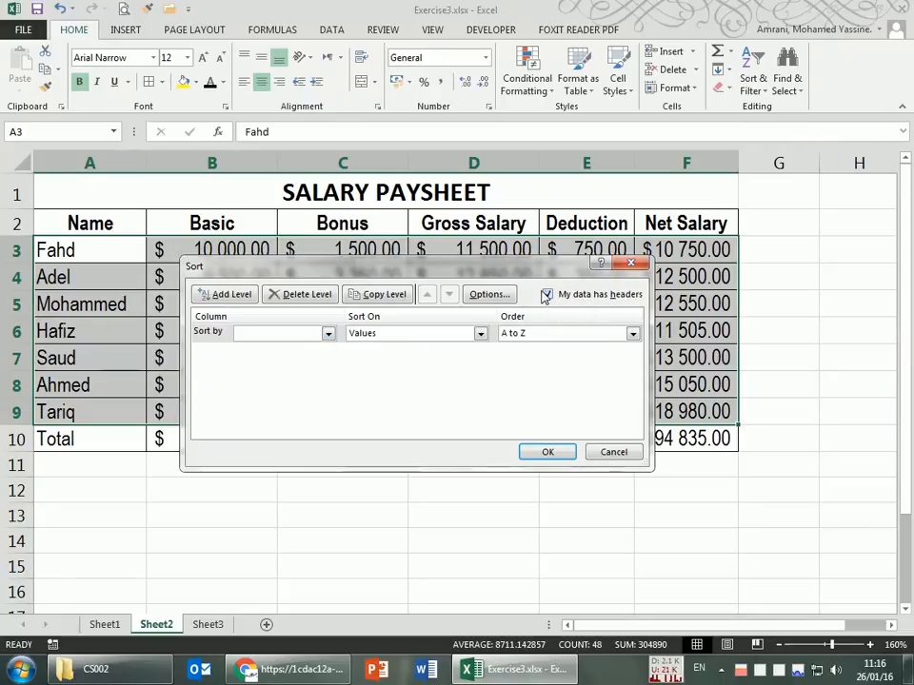
{"action": "left_click_drag", "start_coordinate": [516, 268], "coordinate": [509, 324]}
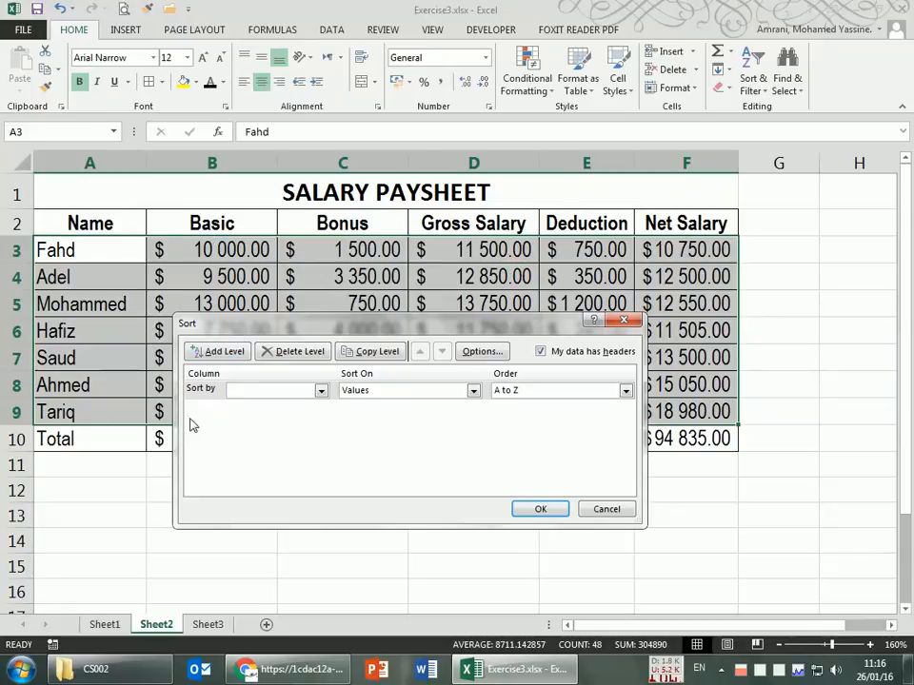
{"action": "left_click", "coordinate": [321, 390]}
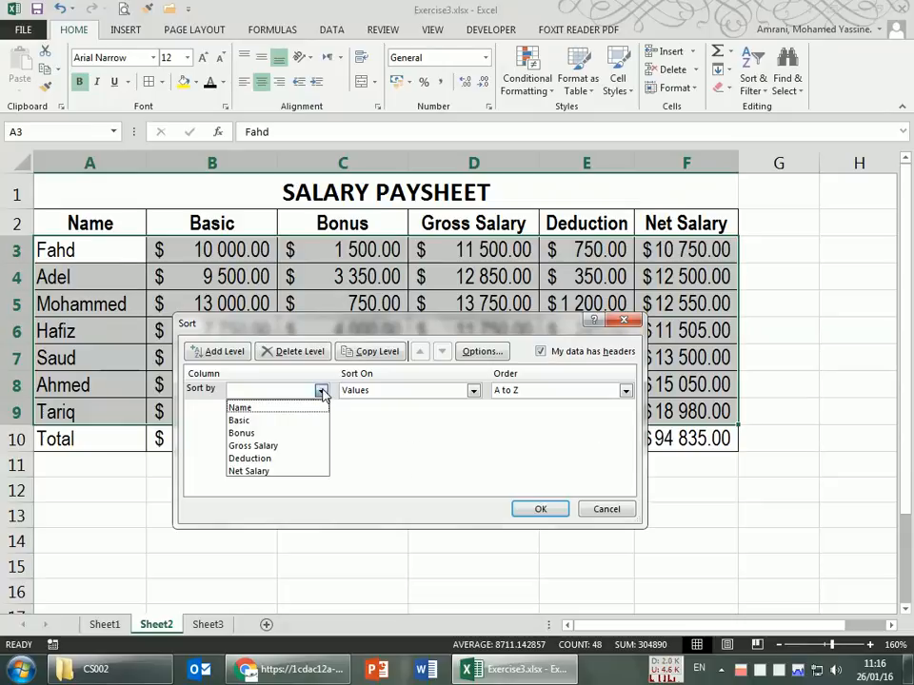
{"action": "left_click", "coordinate": [244, 408]}
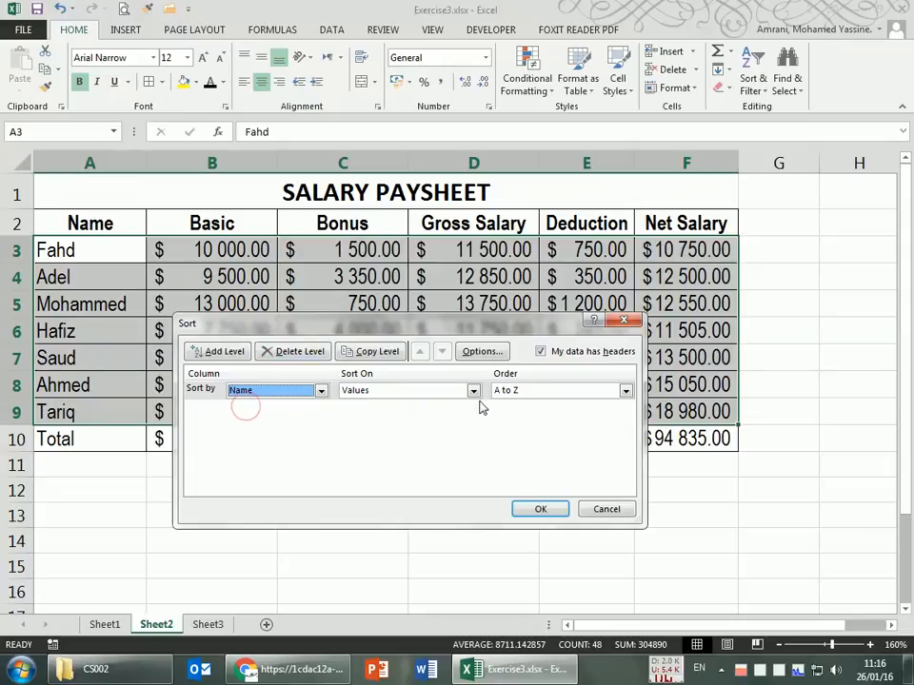
{"action": "left_click", "coordinate": [541, 509]}
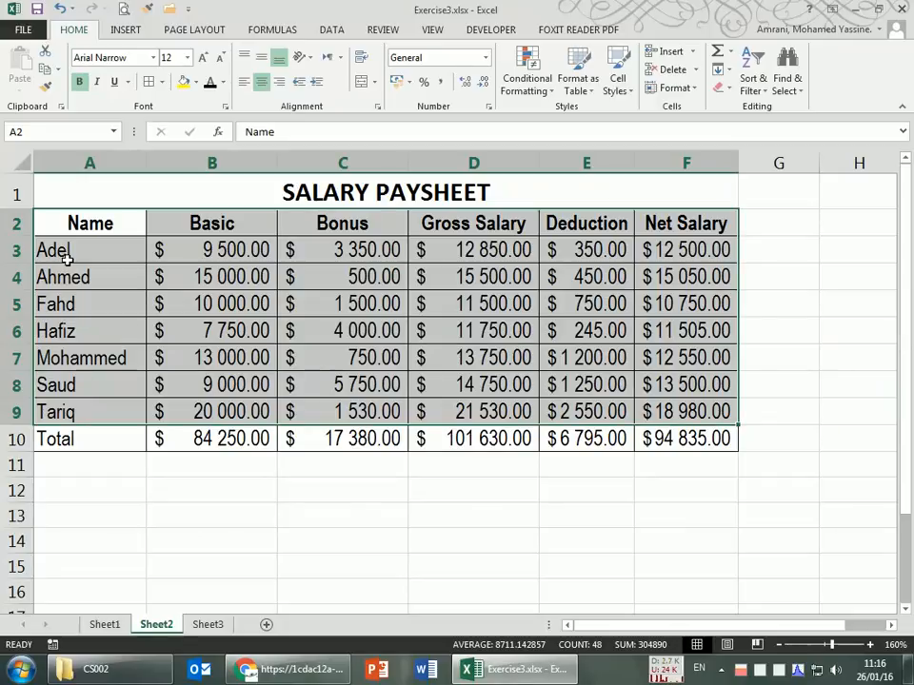
{"action": "left_click", "coordinate": [59, 9]}
{"action": "left_click", "coordinate": [101, 291]}
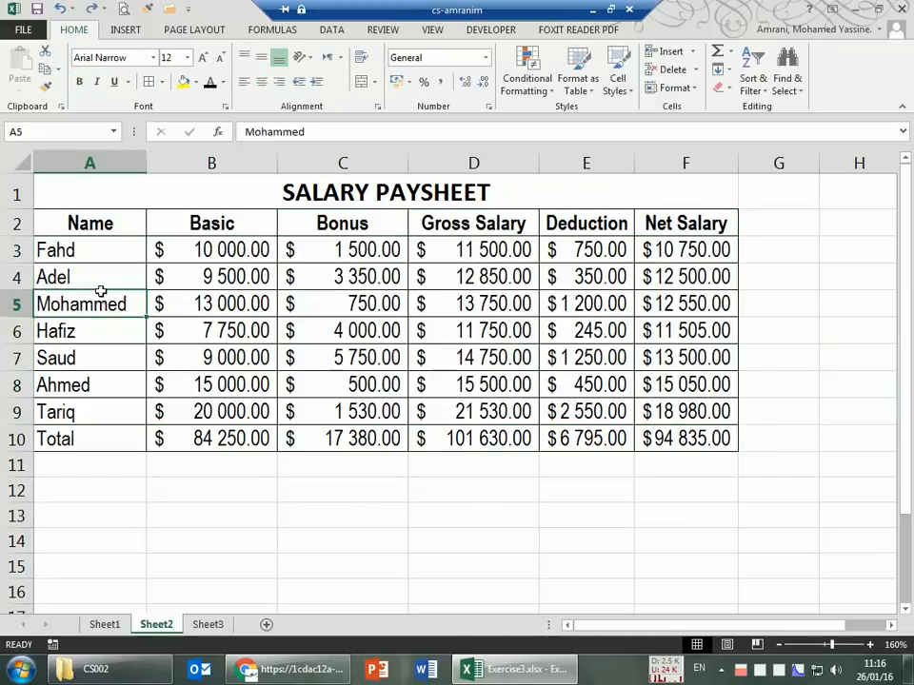
{"action": "left_click_drag", "start_coordinate": [69, 247], "coordinate": [688, 417]}
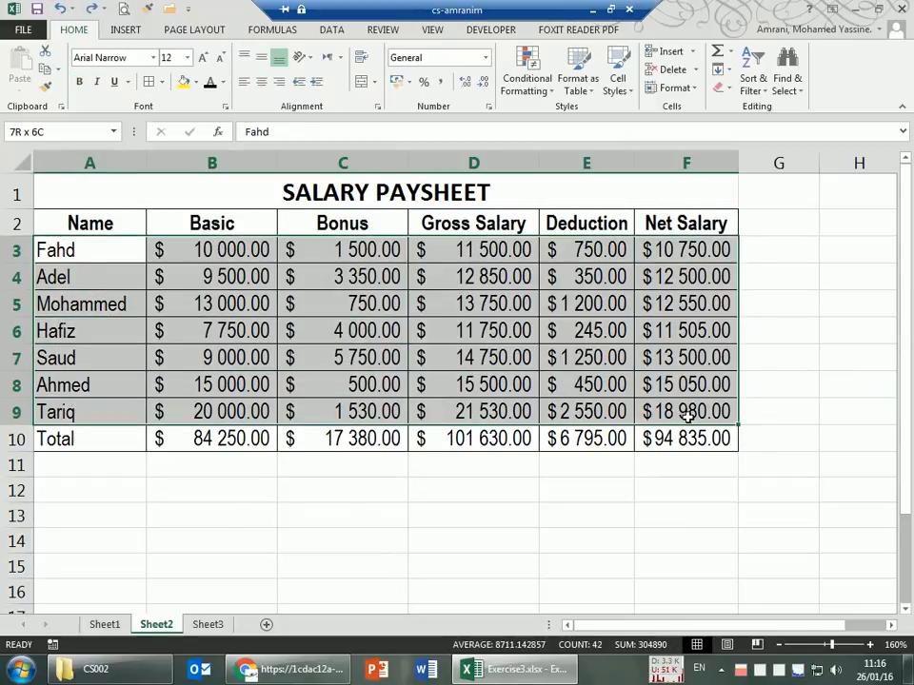
{"action": "left_click", "coordinate": [753, 80]}
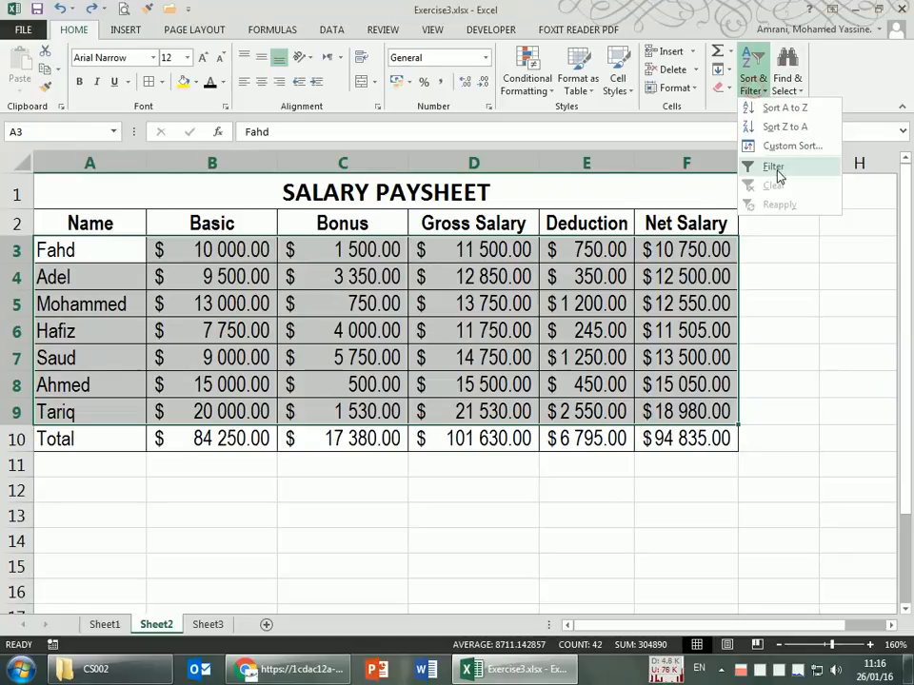
{"action": "left_click", "coordinate": [817, 149]}
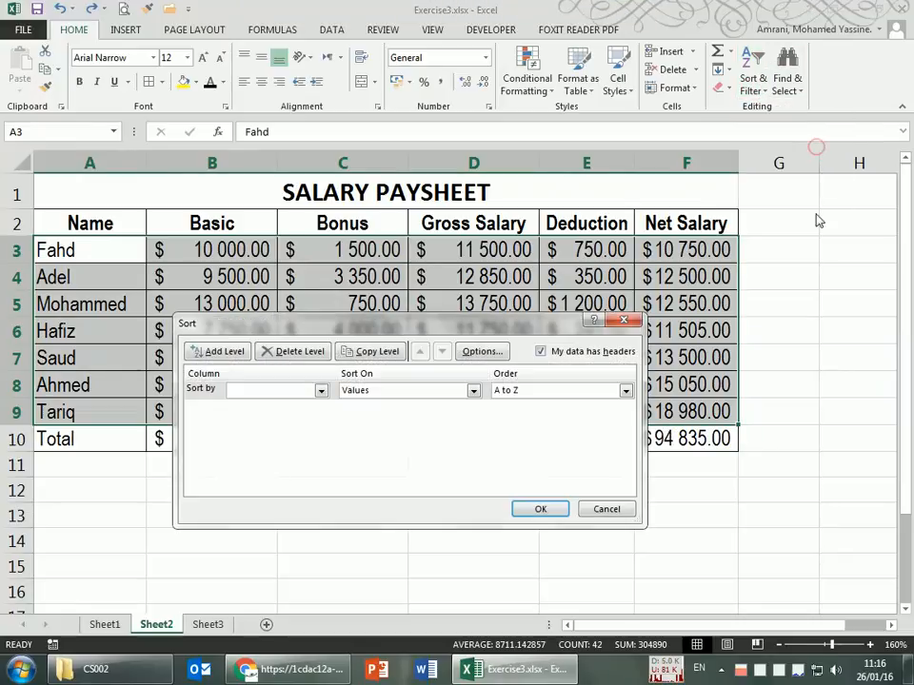
{"action": "left_click", "coordinate": [540, 353]}
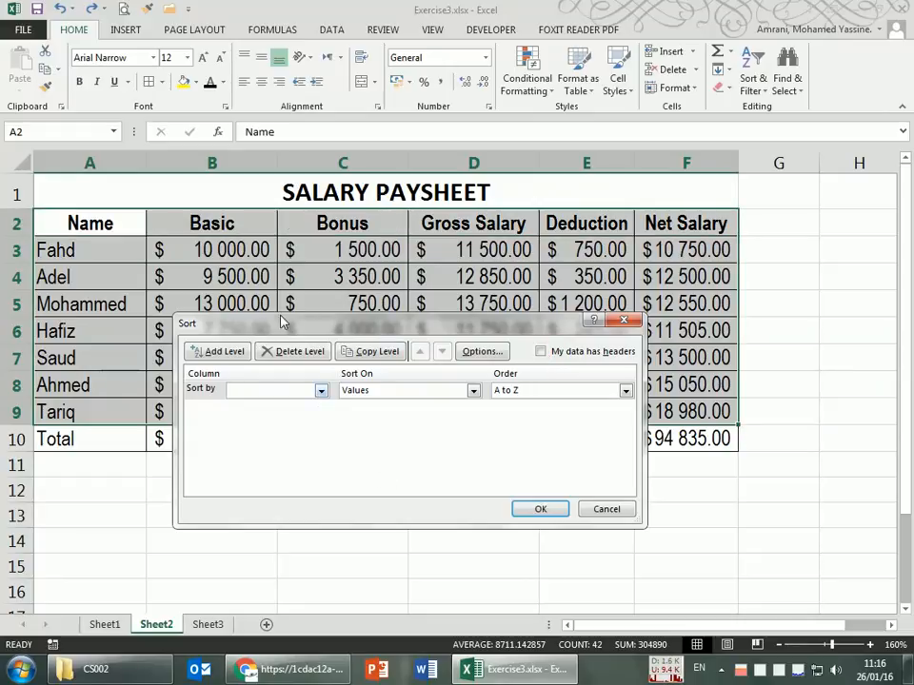
{"action": "left_click", "coordinate": [607, 510]}
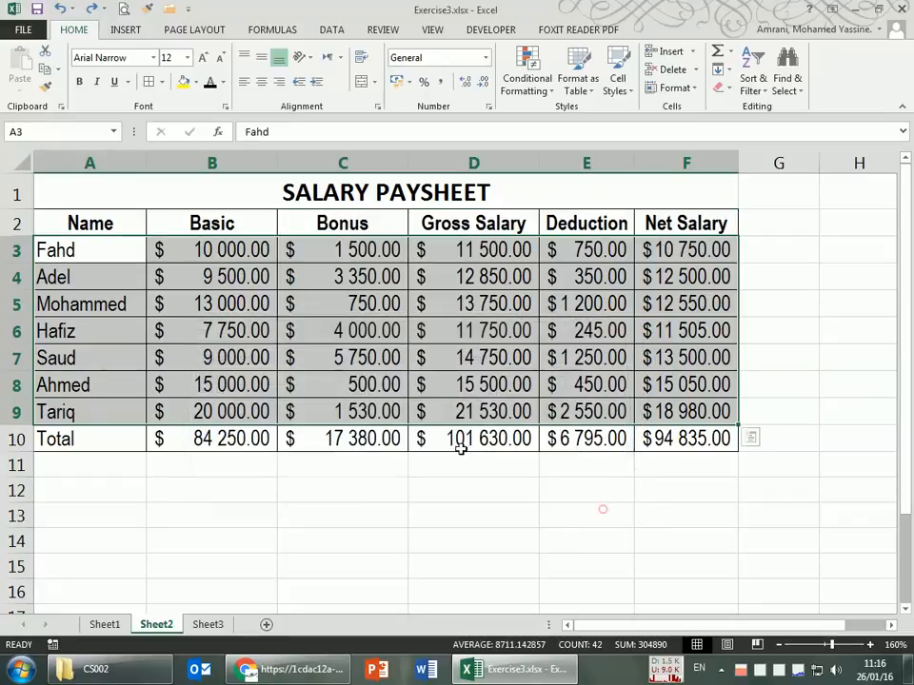
Step: Custom sort A3:F9 by the Name column from A to Z with the headers option on, and undo the sort
{"action": "left_click_drag", "start_coordinate": [111, 261], "coordinate": [688, 412]}
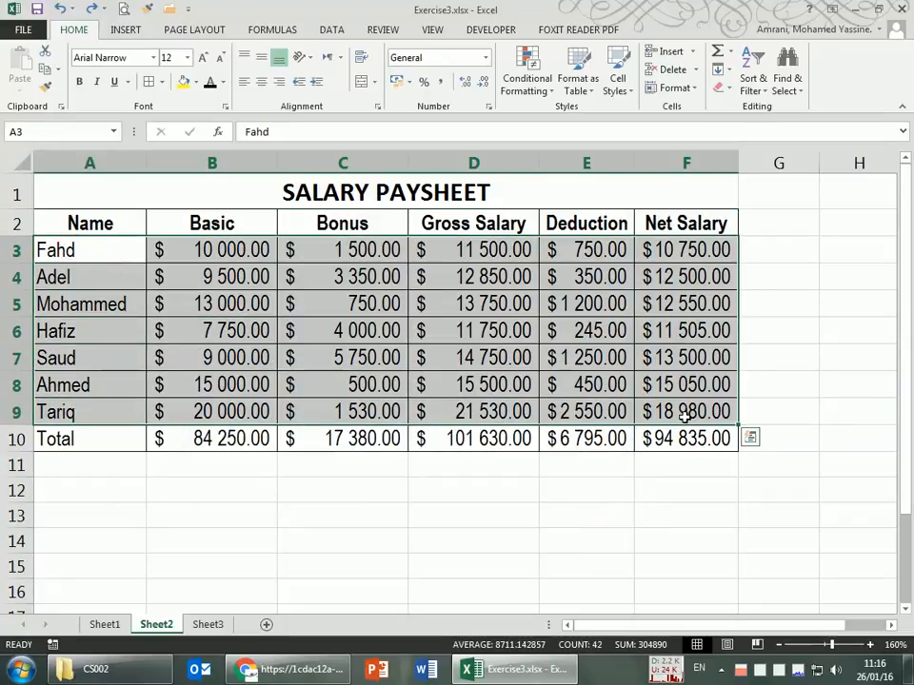
{"action": "left_click", "coordinate": [752, 80]}
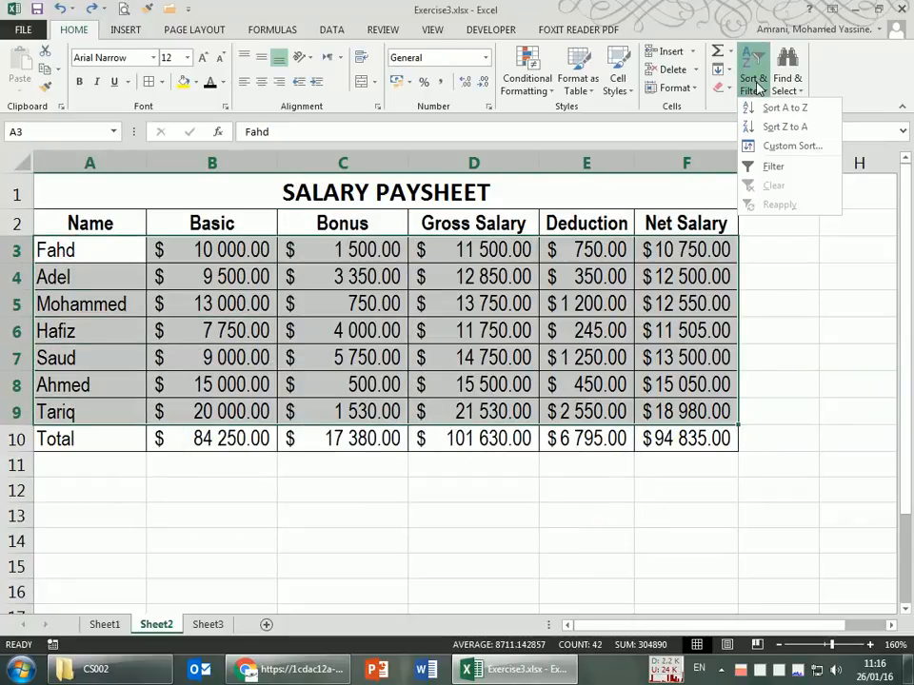
{"action": "left_click", "coordinate": [776, 146]}
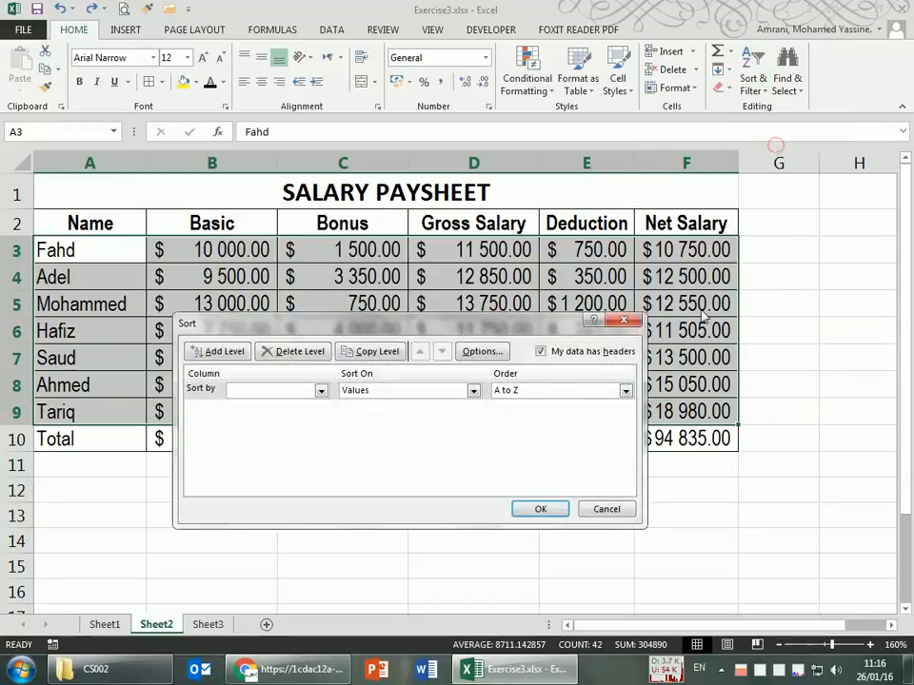
{"action": "left_click", "coordinate": [541, 352]}
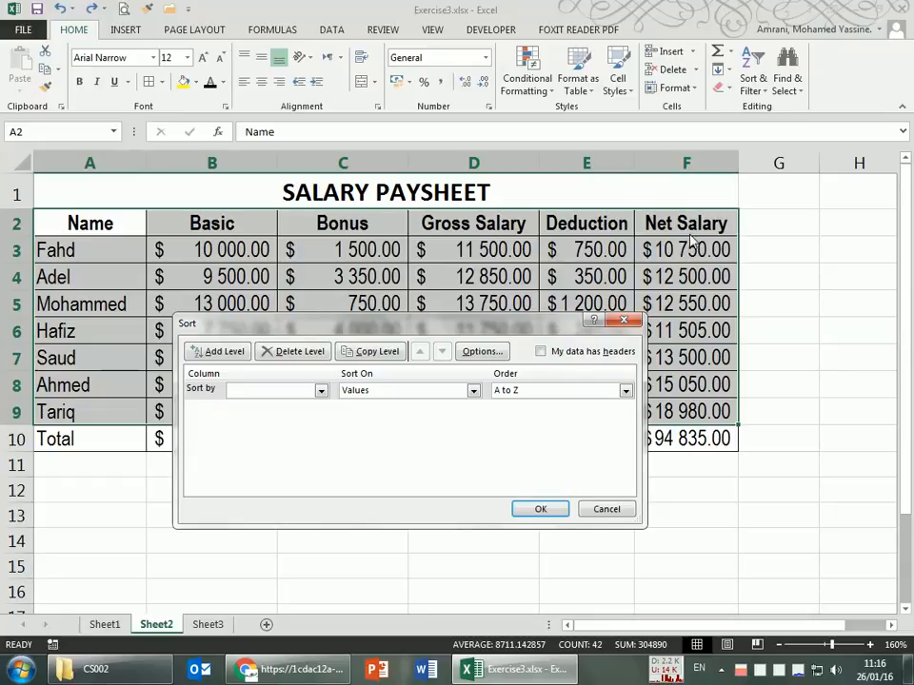
{"action": "left_click", "coordinate": [542, 352]}
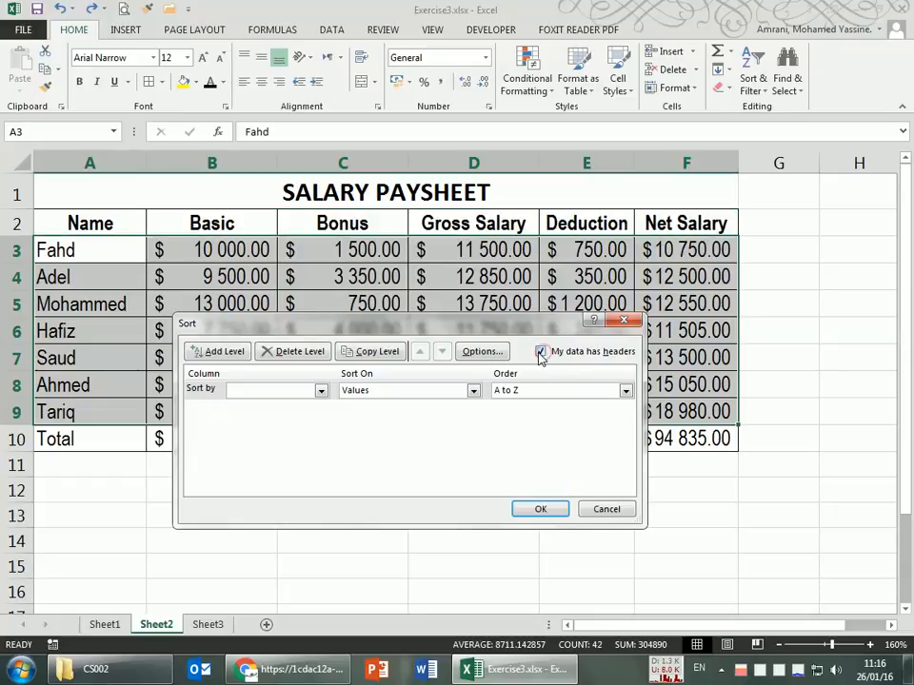
{"action": "left_click", "coordinate": [320, 390]}
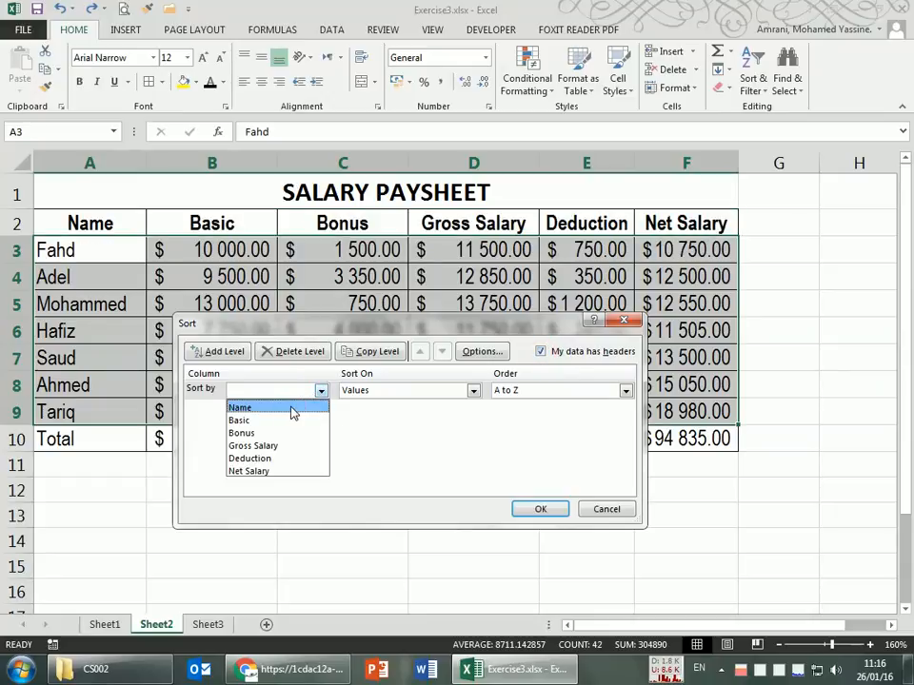
{"action": "left_click", "coordinate": [293, 408]}
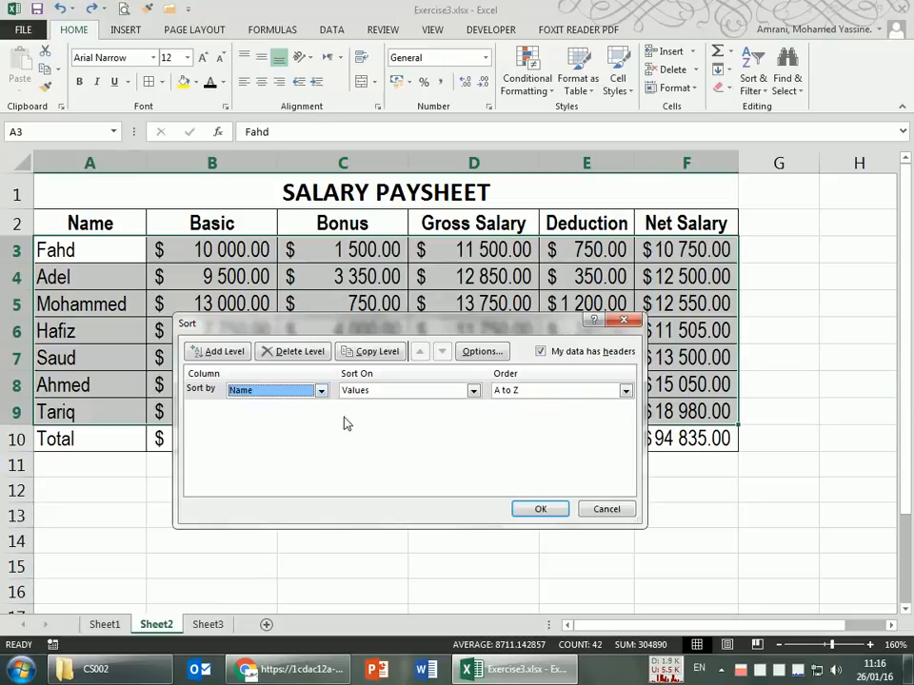
{"action": "left_click", "coordinate": [542, 510]}
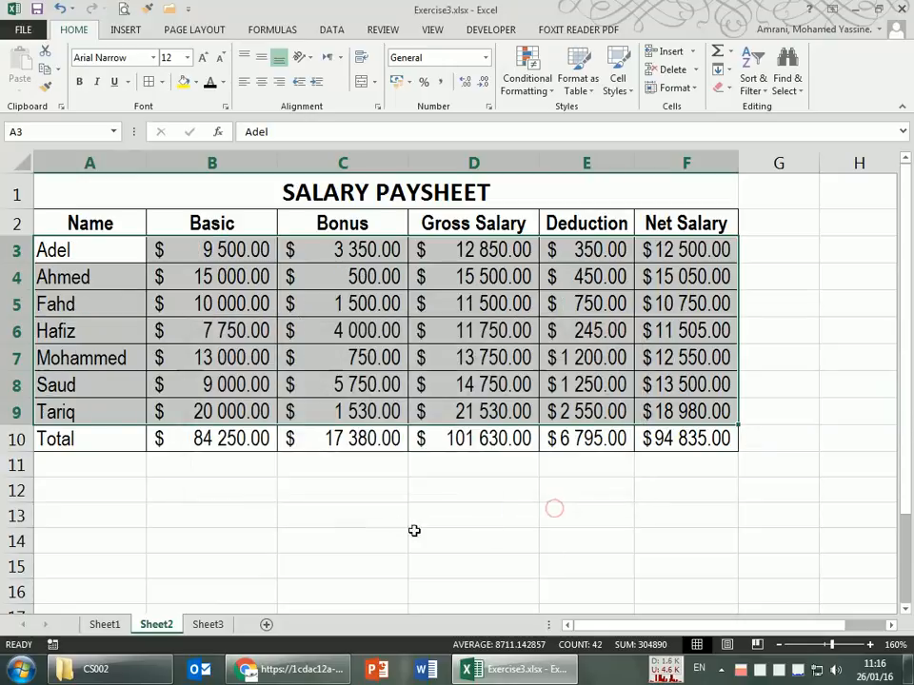
{"action": "left_click", "coordinate": [59, 8]}
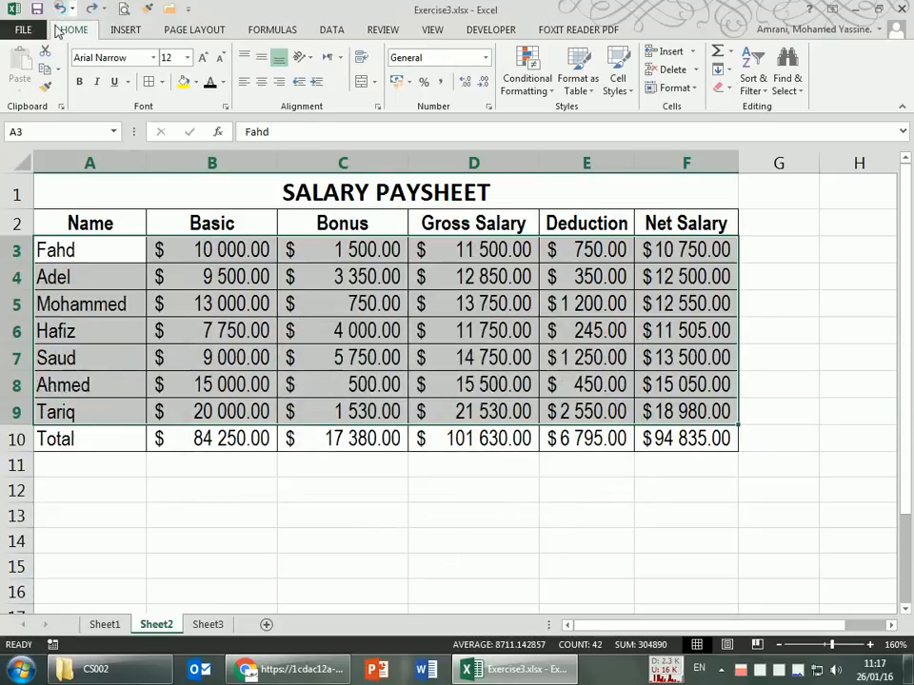
{"action": "left_click", "coordinate": [360, 480]}
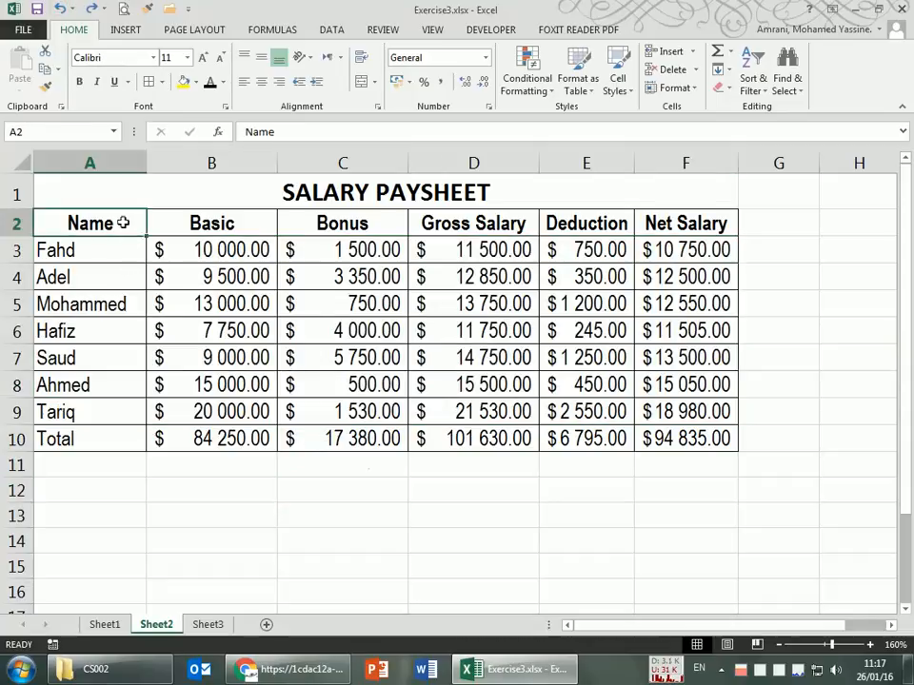
Step: Sort A2:F9 from A to Z with the quick sort, using Name as the active column, and undo the sort
{"action": "left_click_drag", "start_coordinate": [122, 222], "coordinate": [723, 410]}
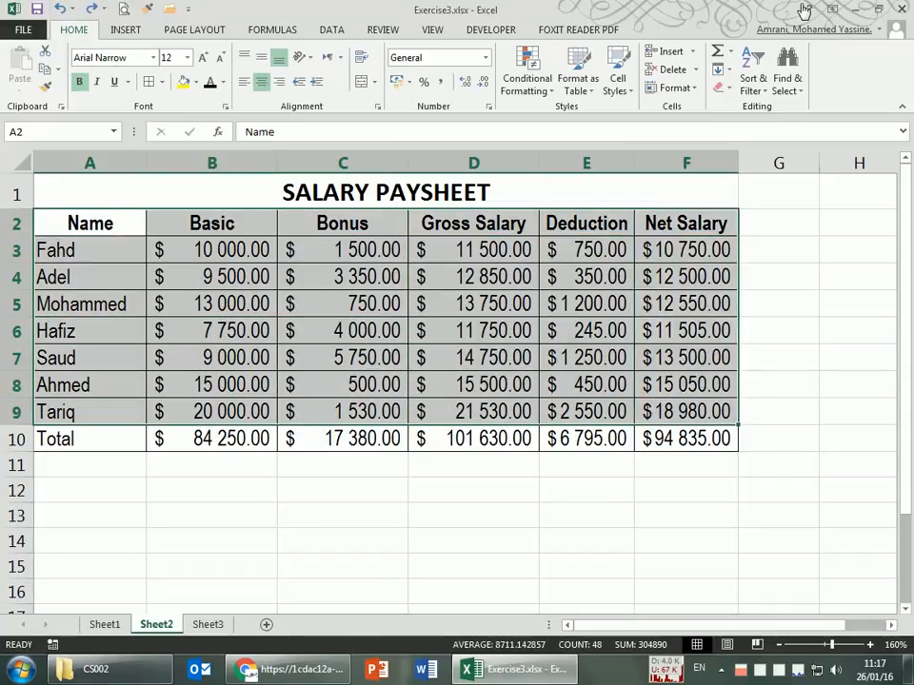
{"action": "left_click", "coordinate": [753, 76]}
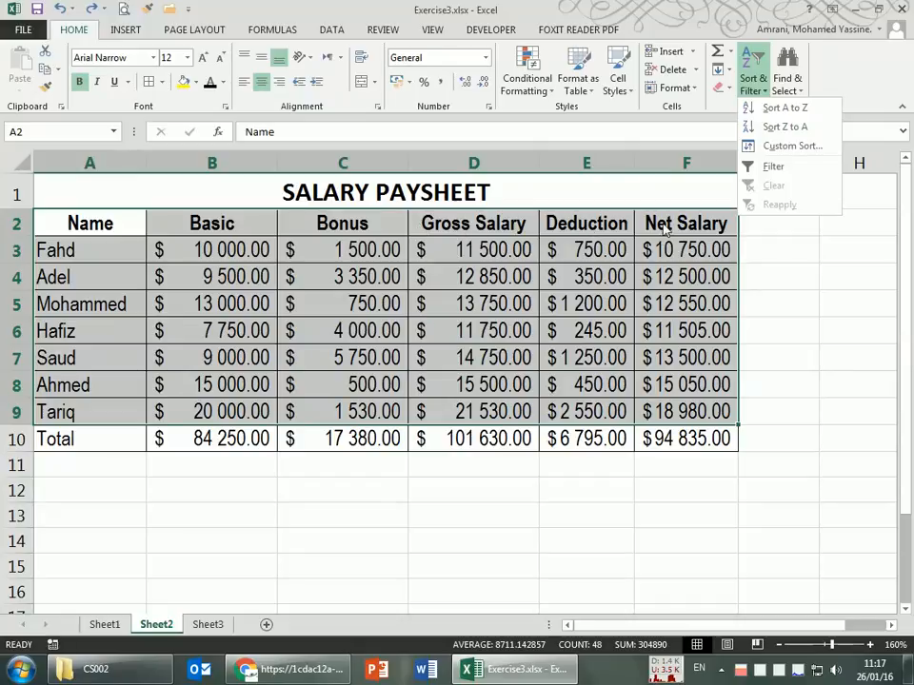
{"action": "left_click", "coordinate": [67, 221]}
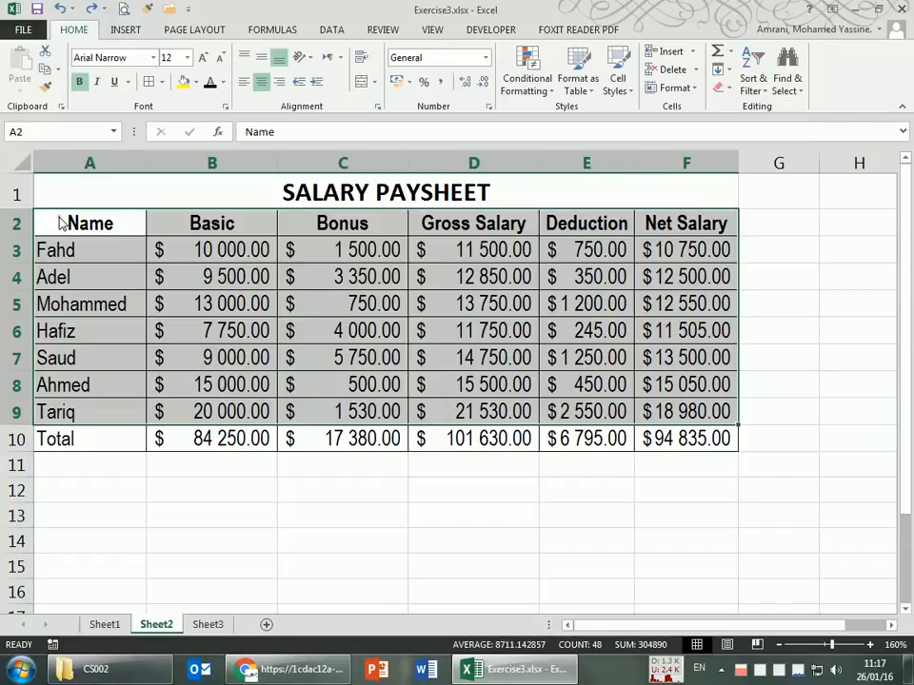
{"action": "left_click", "coordinate": [59, 219]}
{"action": "left_click_drag", "start_coordinate": [72, 227], "coordinate": [668, 407]}
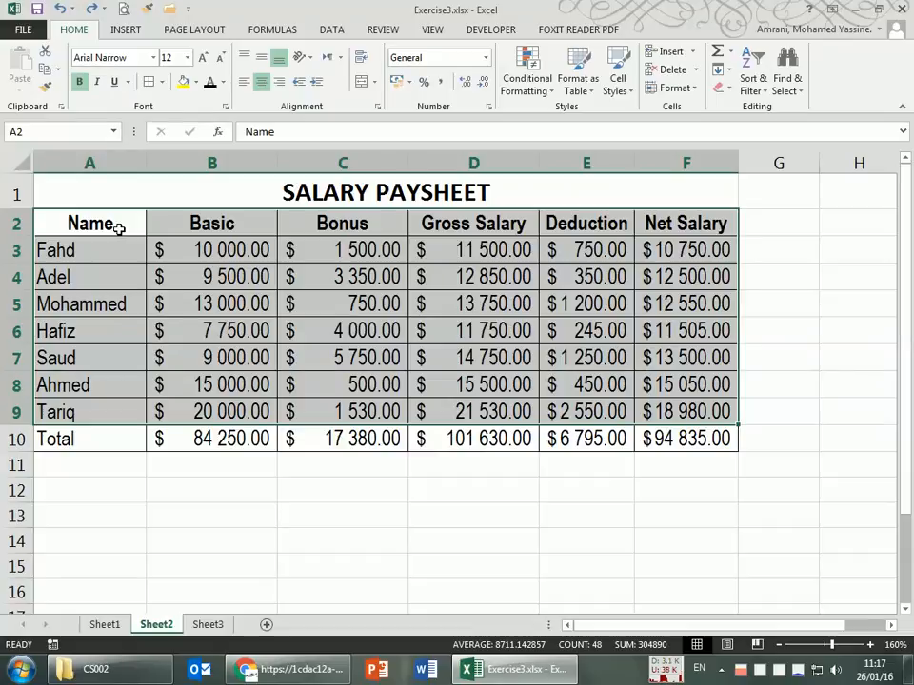
{"action": "left_click_drag", "start_coordinate": [118, 229], "coordinate": [686, 400]}
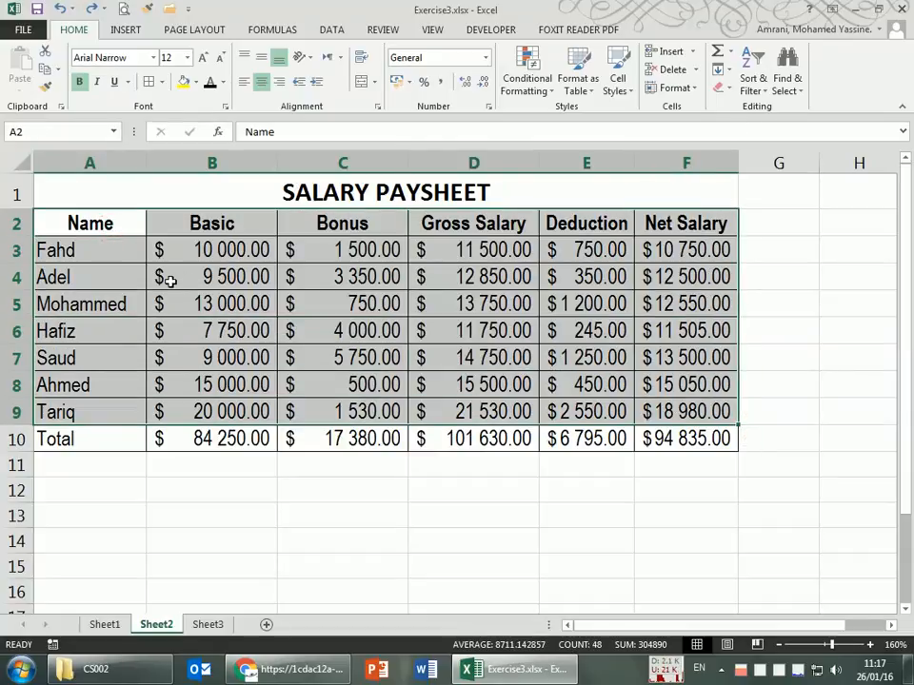
{"action": "left_click", "coordinate": [760, 80]}
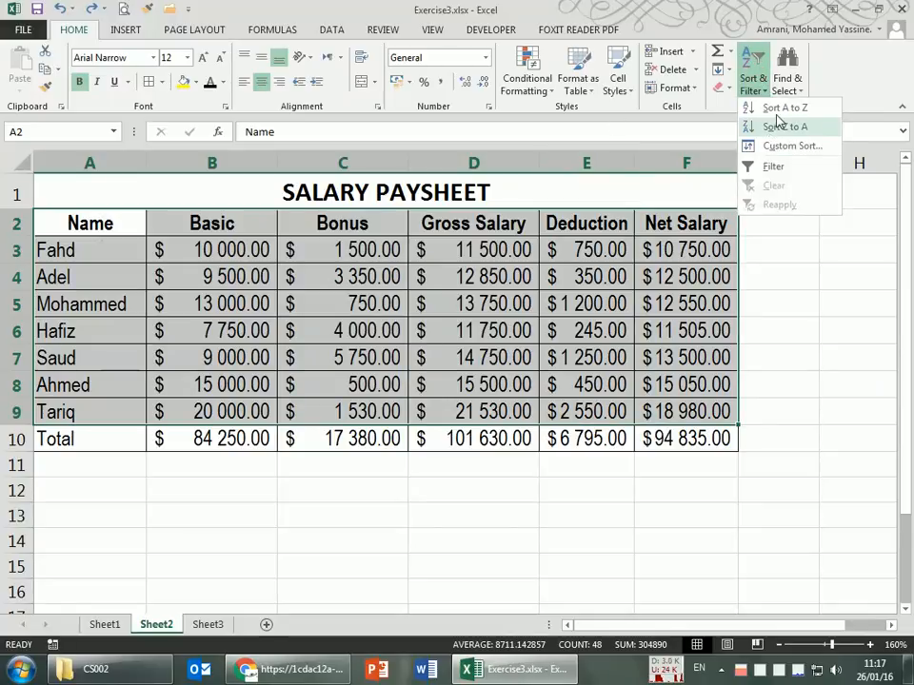
{"action": "left_click", "coordinate": [783, 108]}
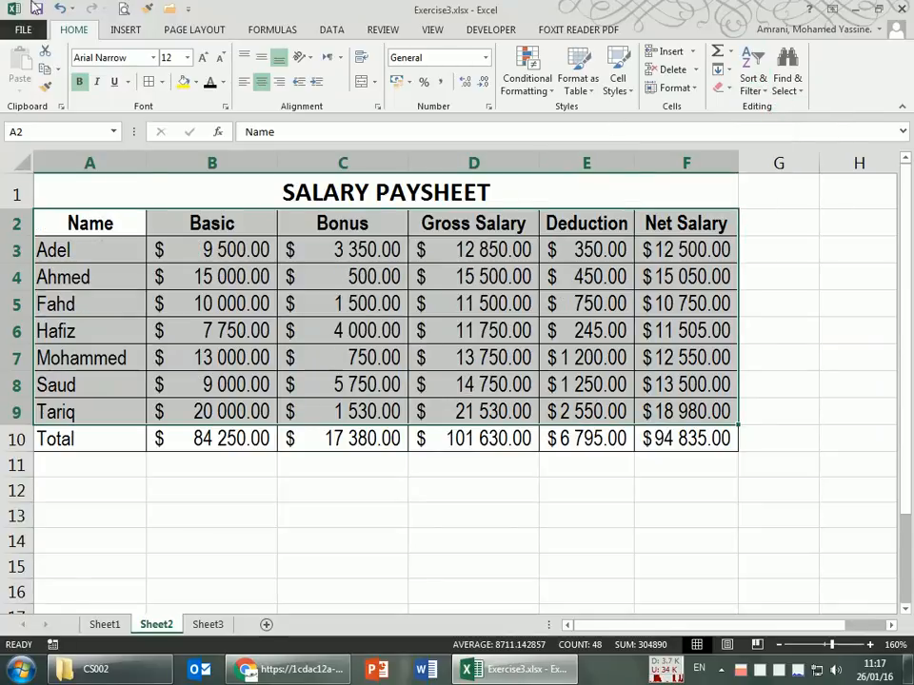
{"action": "left_click", "coordinate": [59, 9]}
{"action": "left_click", "coordinate": [404, 473]}
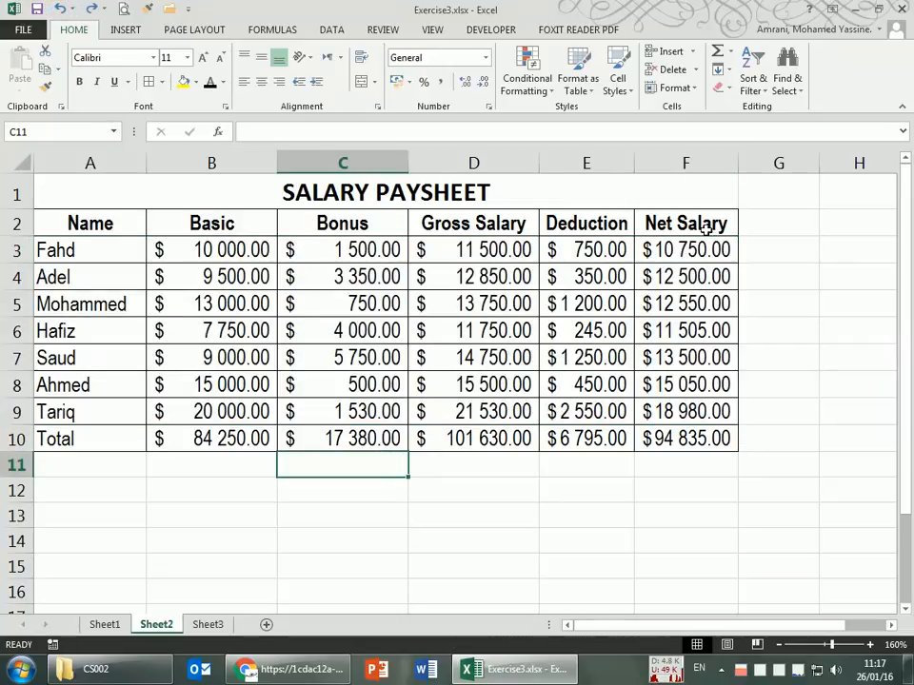
Step: Sort A2:F9 from smallest to largest, with the selection started at the Net Salary header
{"action": "left_click_drag", "start_coordinate": [705, 224], "coordinate": [116, 404]}
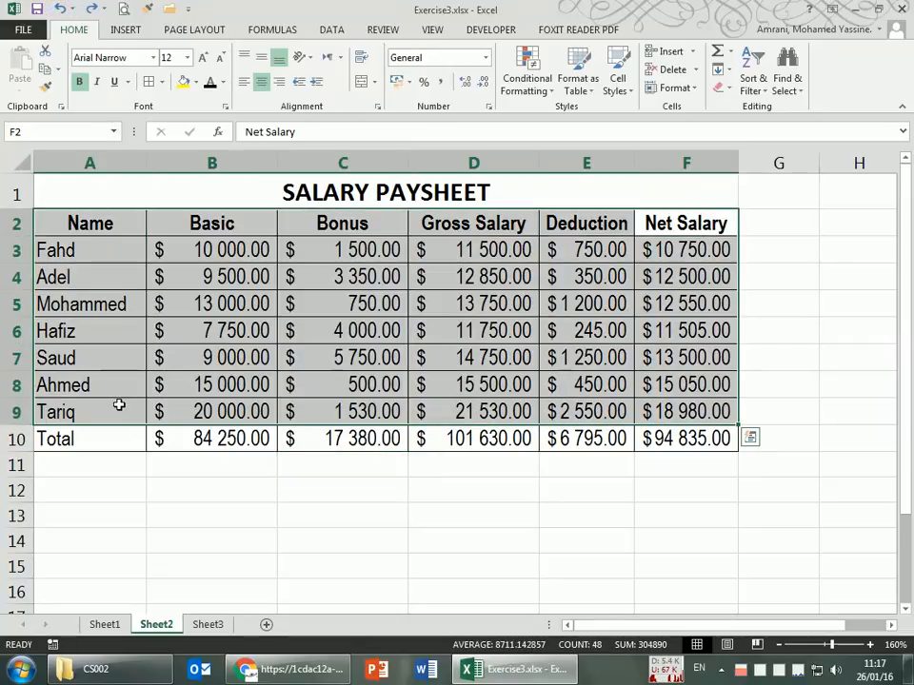
{"action": "left_click", "coordinate": [753, 81]}
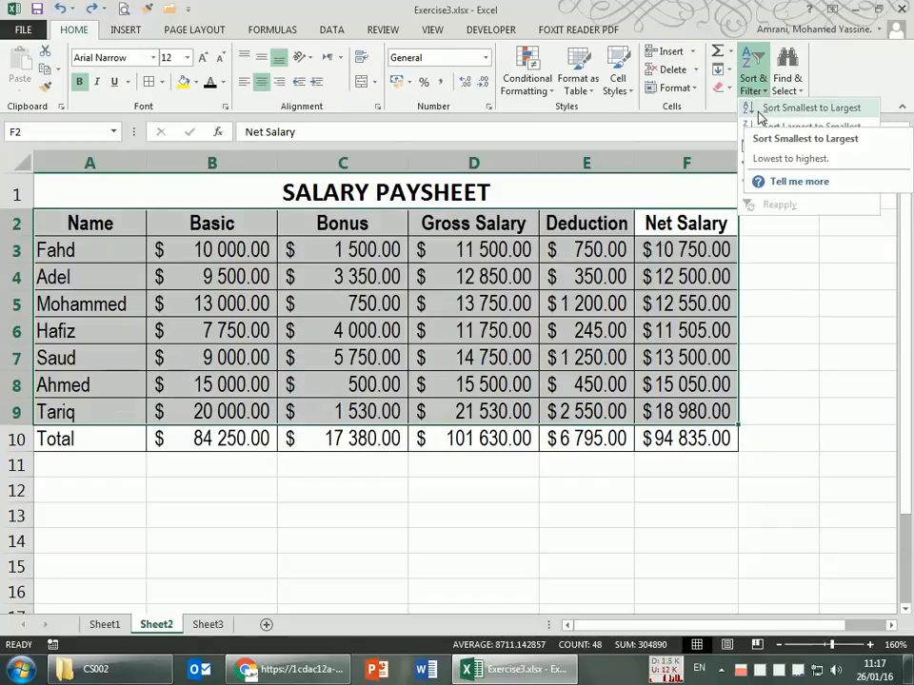
{"action": "left_click", "coordinate": [760, 110]}
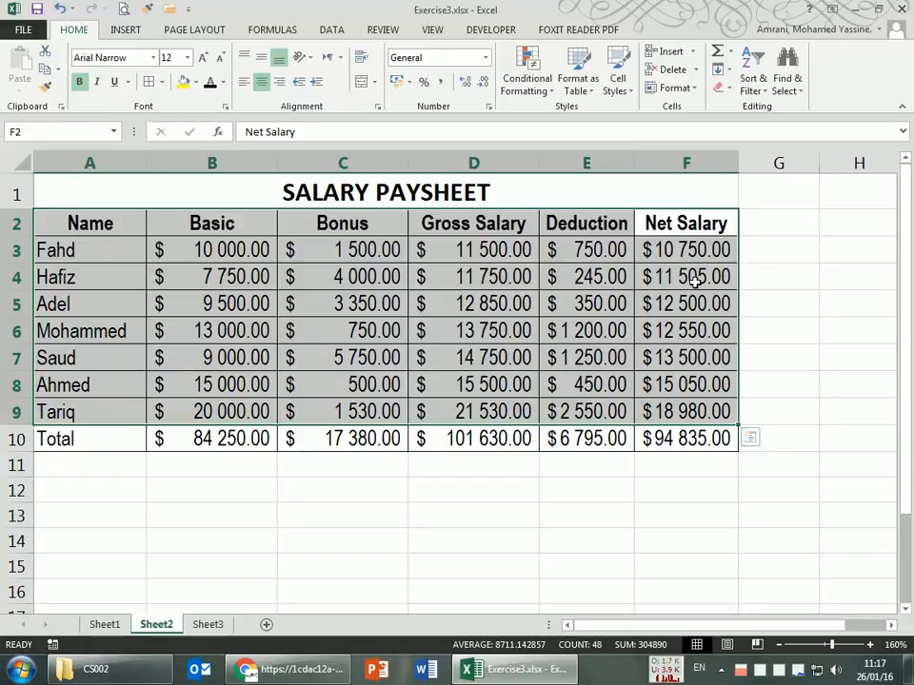
Step: Custom sort the selected table A2:F9 by Name from A to Z with headers, and deselect the table
{"action": "left_click", "coordinate": [752, 82]}
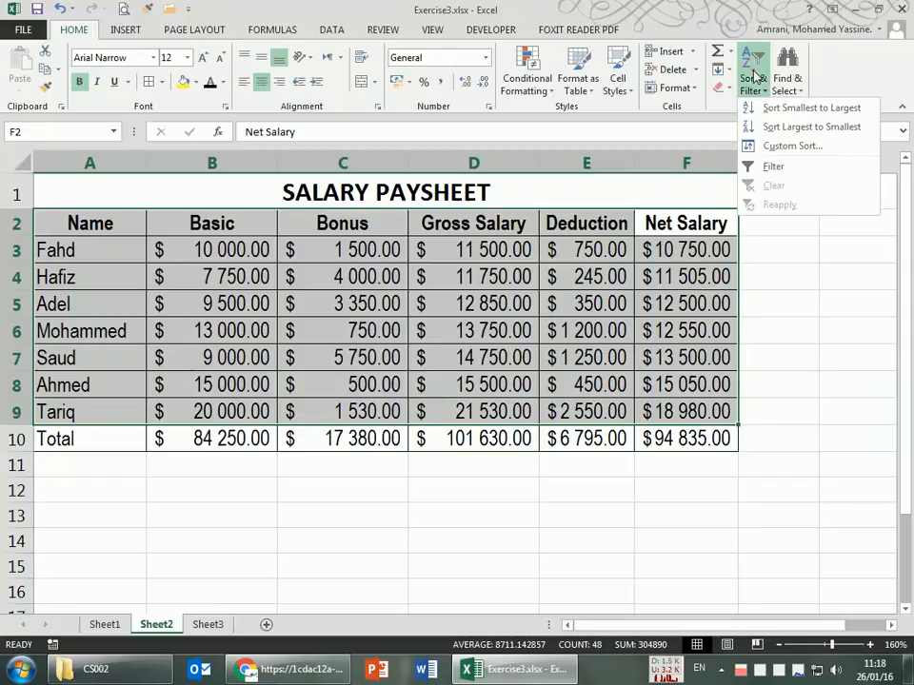
{"action": "left_click", "coordinate": [788, 148]}
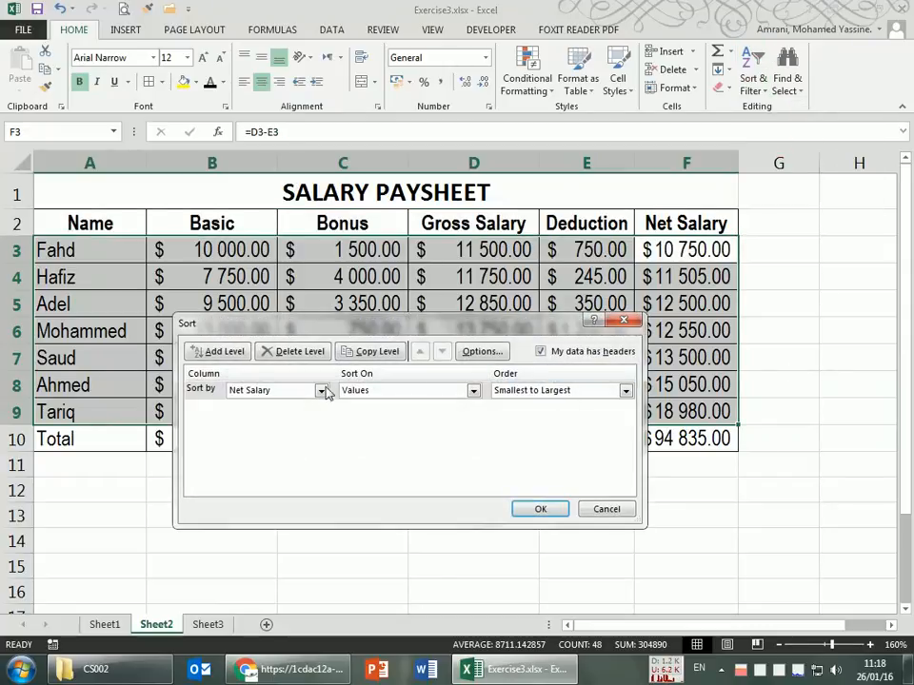
{"action": "left_click", "coordinate": [321, 390]}
{"action": "left_click", "coordinate": [249, 408]}
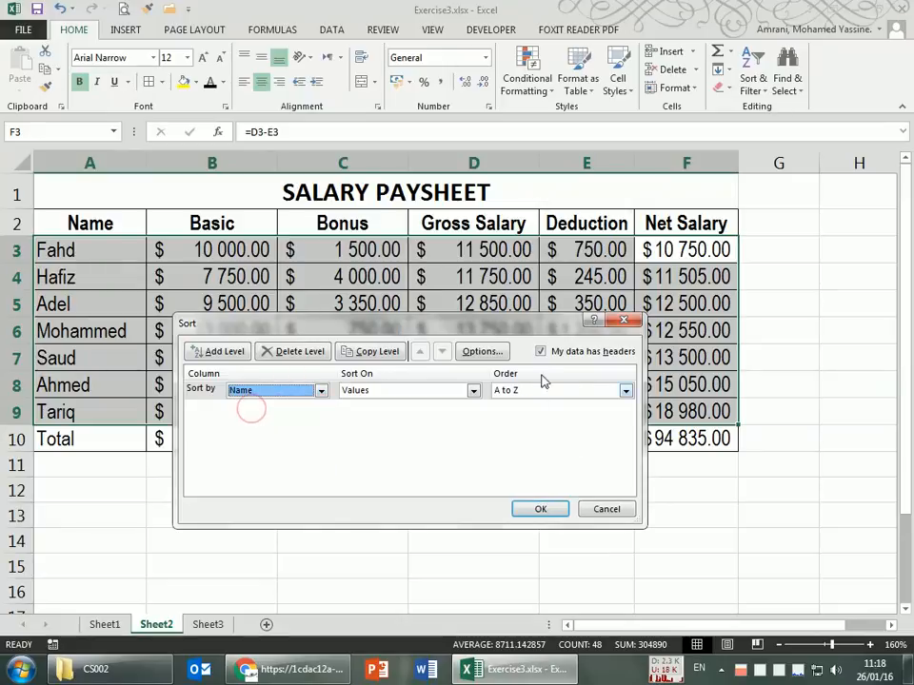
{"action": "left_click", "coordinate": [540, 511]}
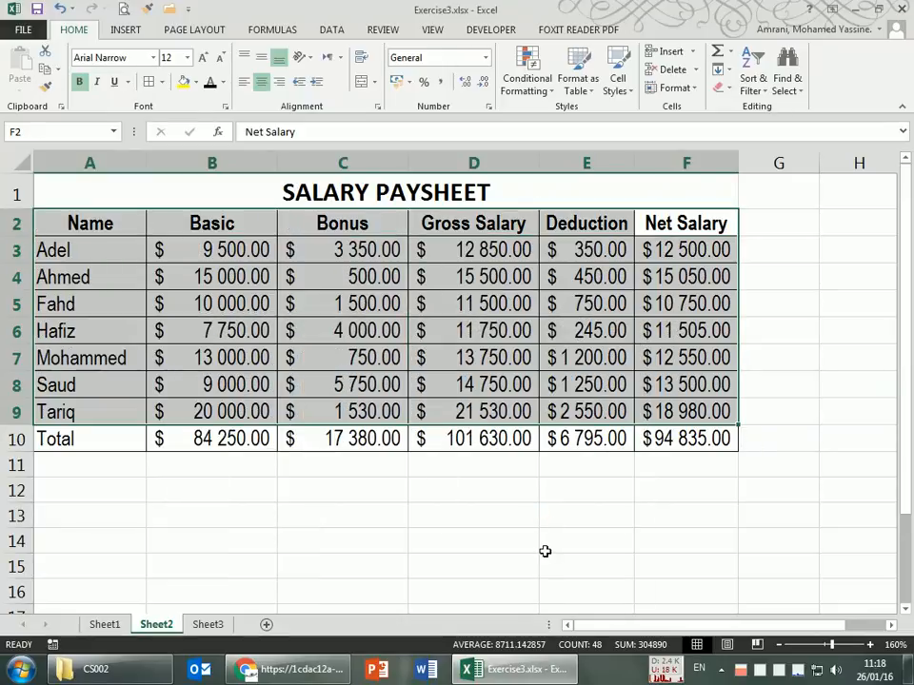
{"action": "left_click", "coordinate": [637, 516]}
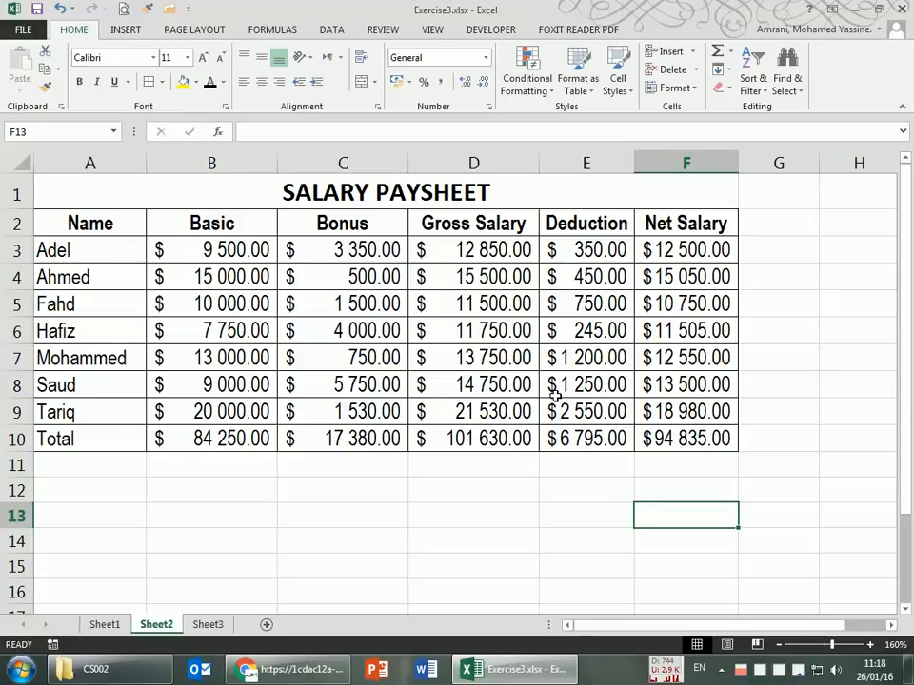
{"action": "mouse_move", "coordinate": [558, 7]}
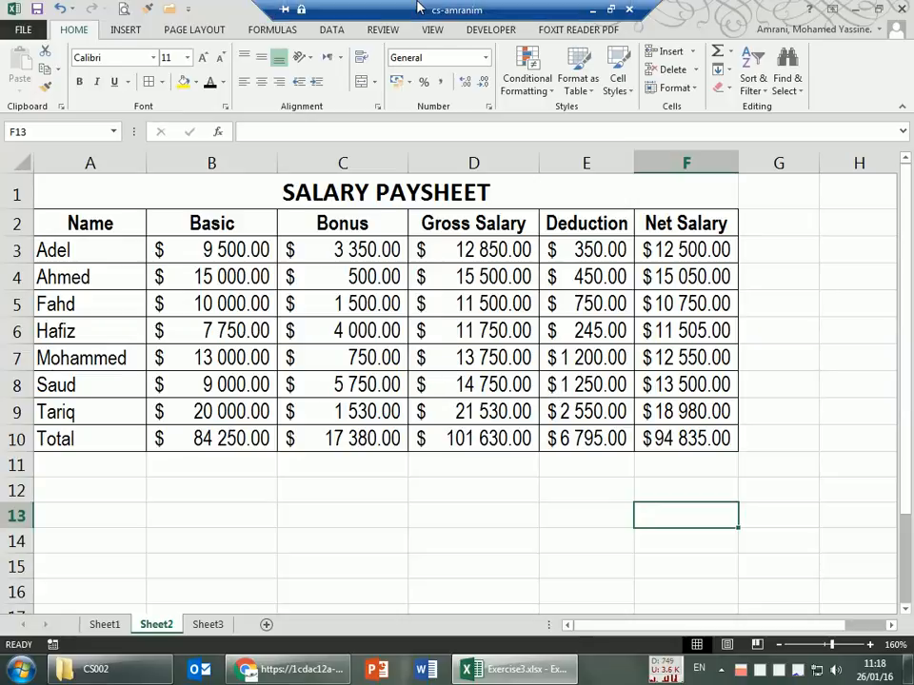